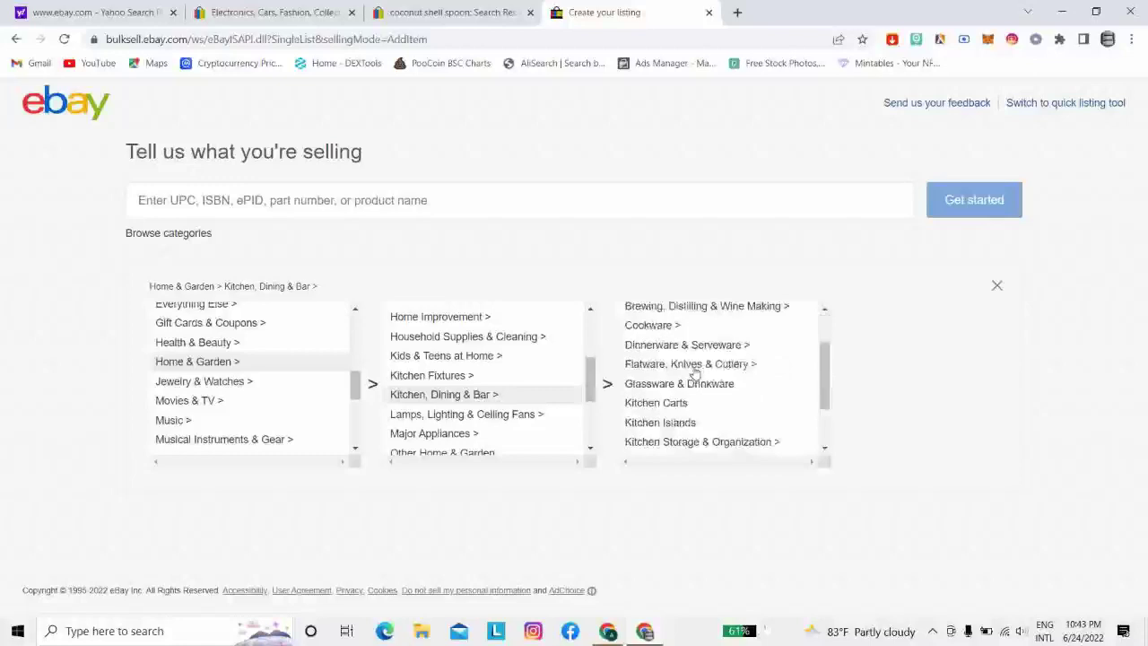
Start a listing for COCONUT SHELL SPOON in Home & Garden > Kitchen, Dining & Bar > Kitchen Tools & Gadgets > Measuring Cups & Spoons
scroll(696, 372, "up", 1)
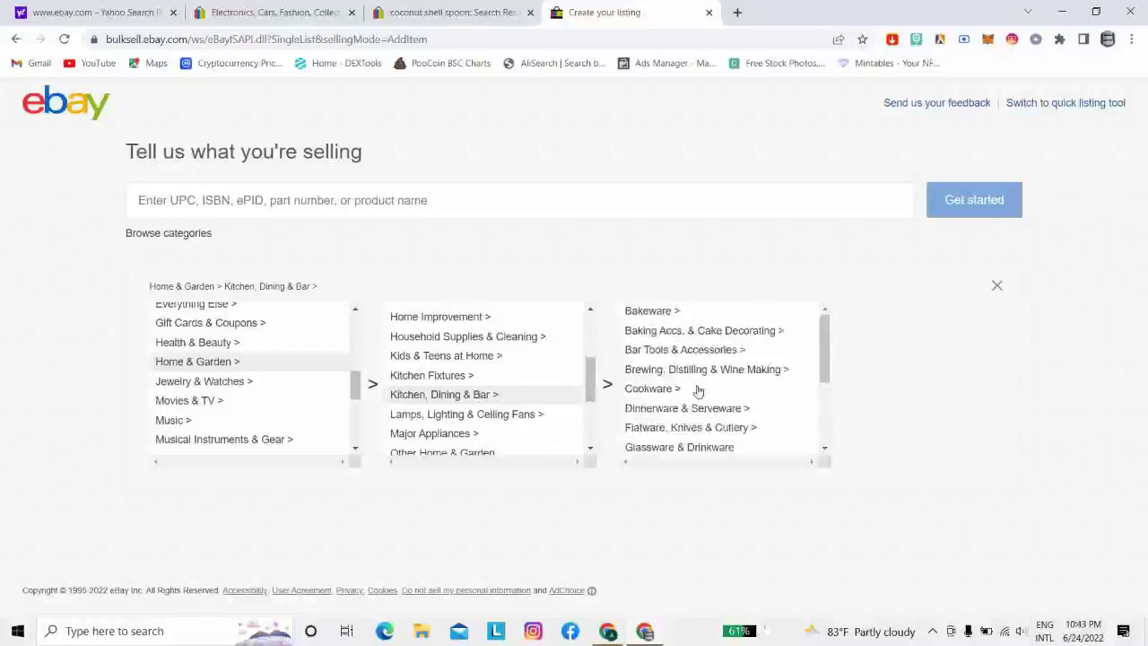
scroll(697, 390, "down", 2)
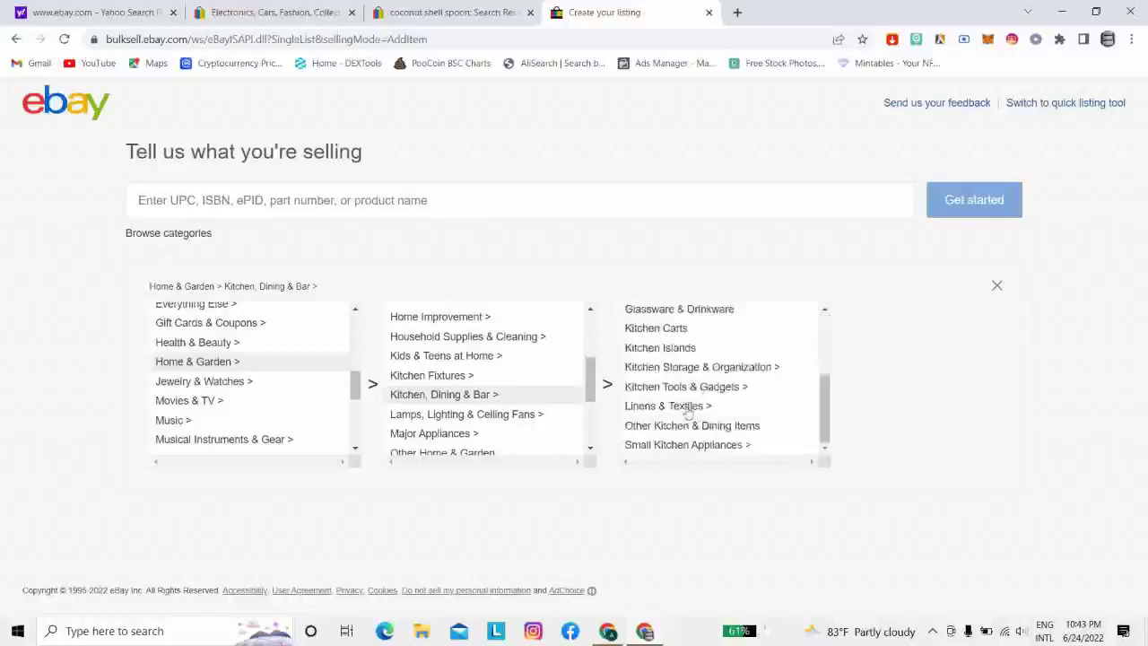
left_click(175, 200)
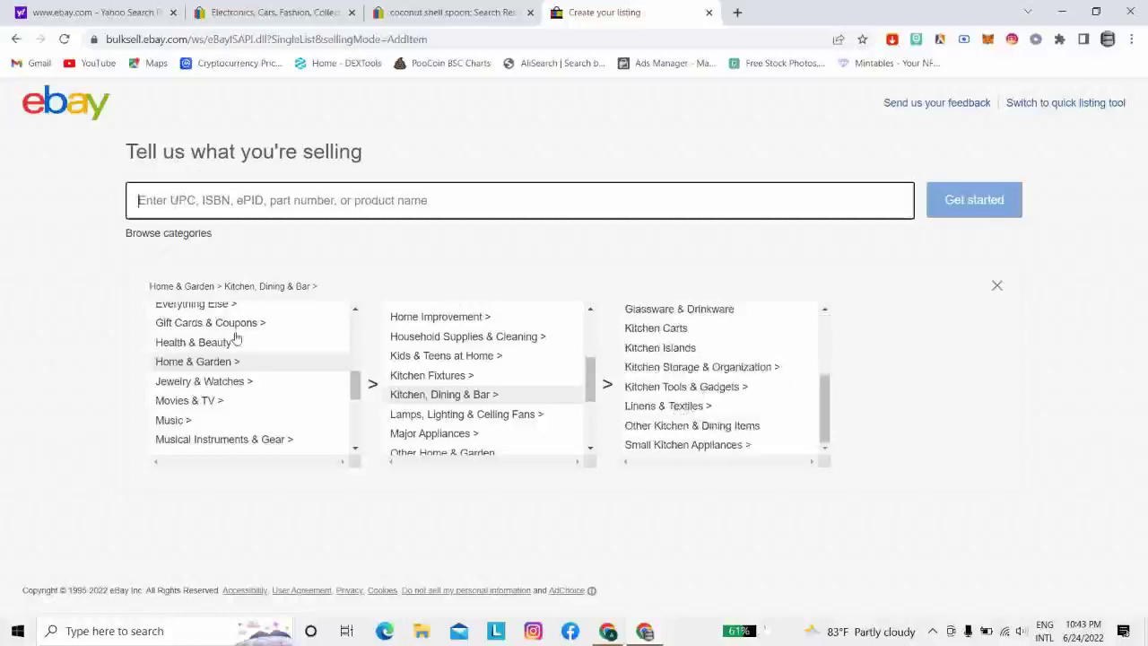
scroll(235, 338, "up", 5)
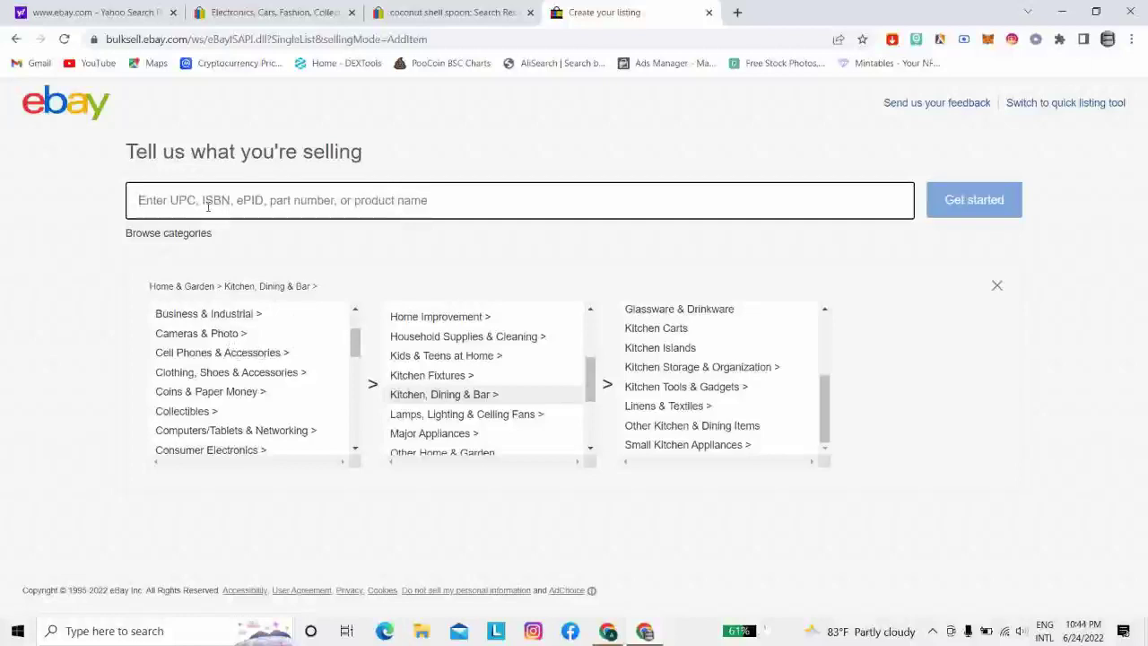
type("COCO")
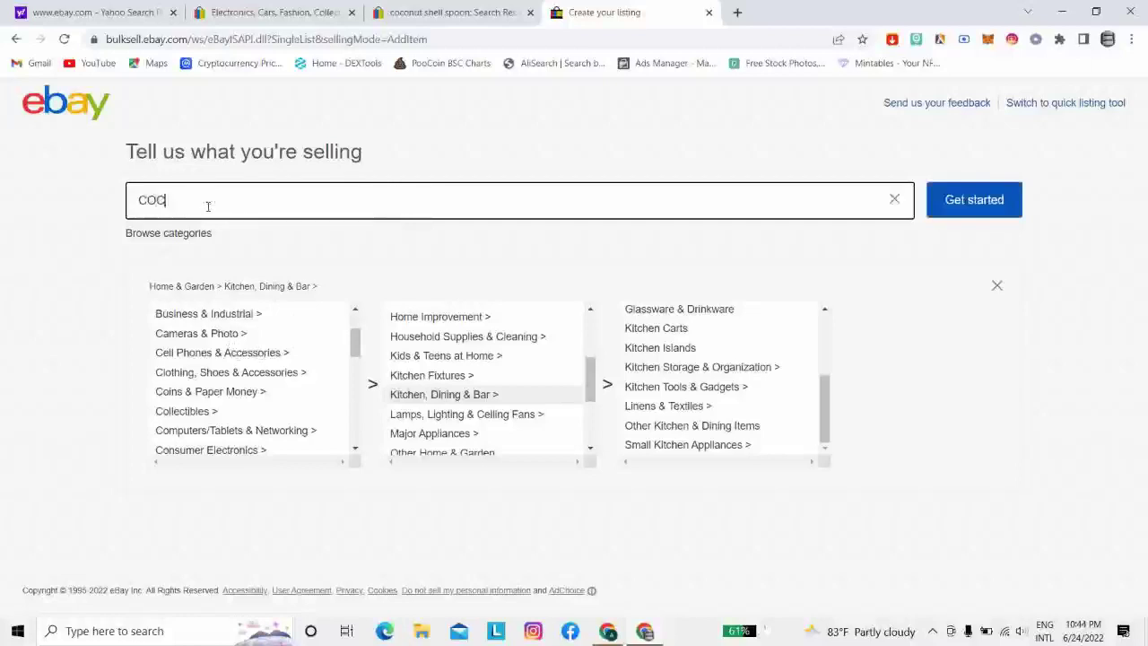
type("NUT")
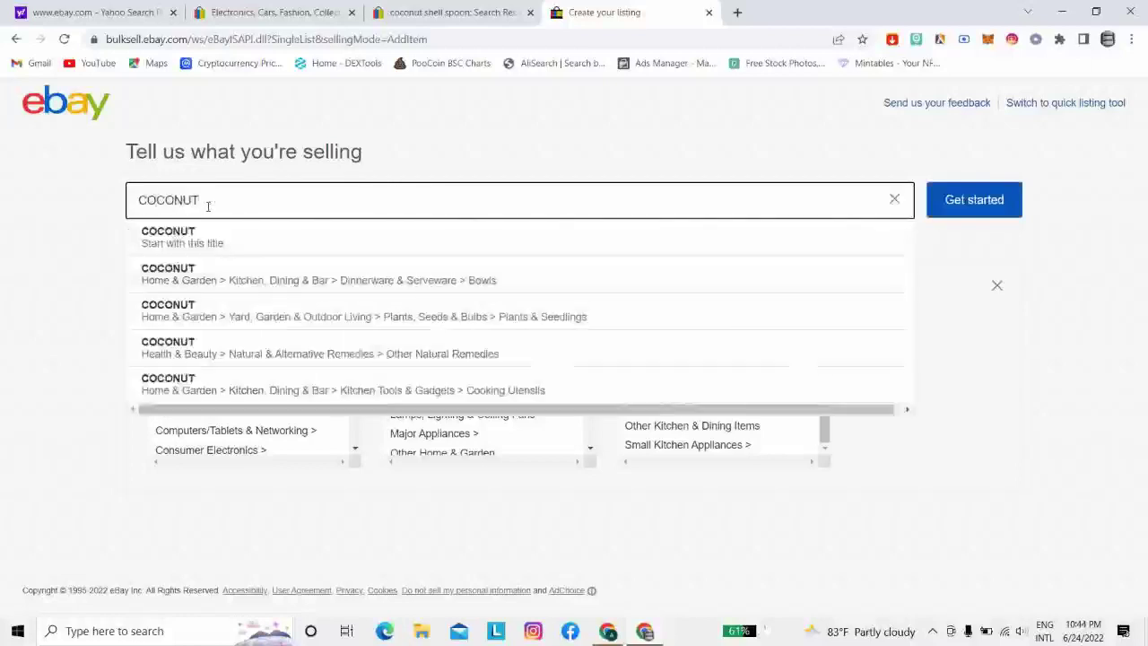
type(" SHELL SP")
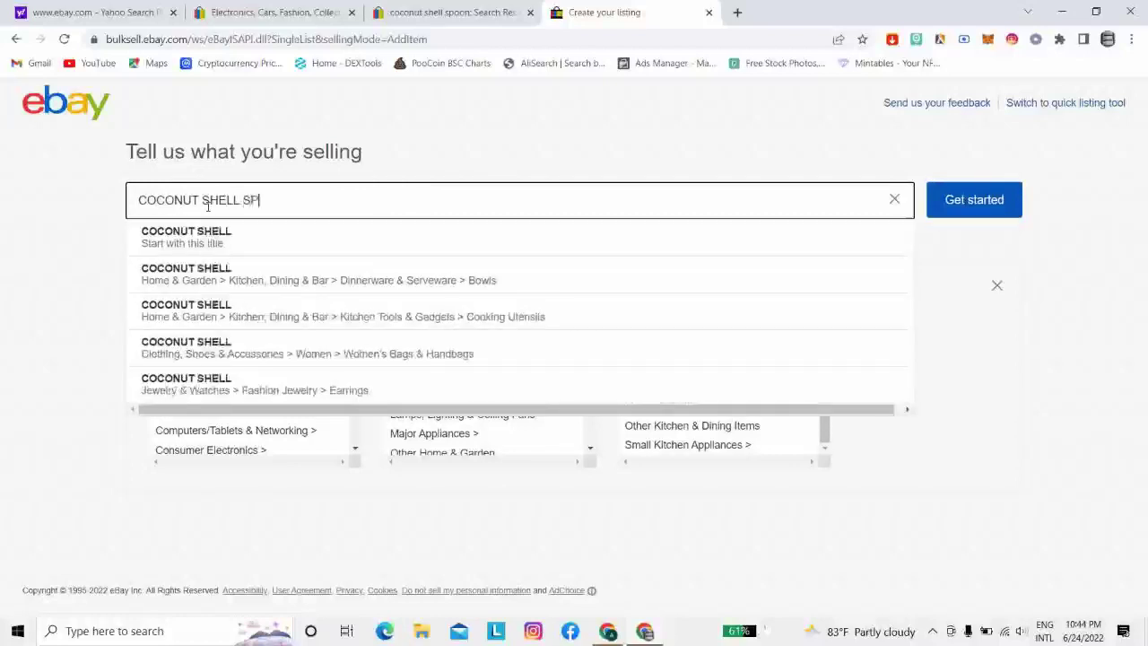
type("OON")
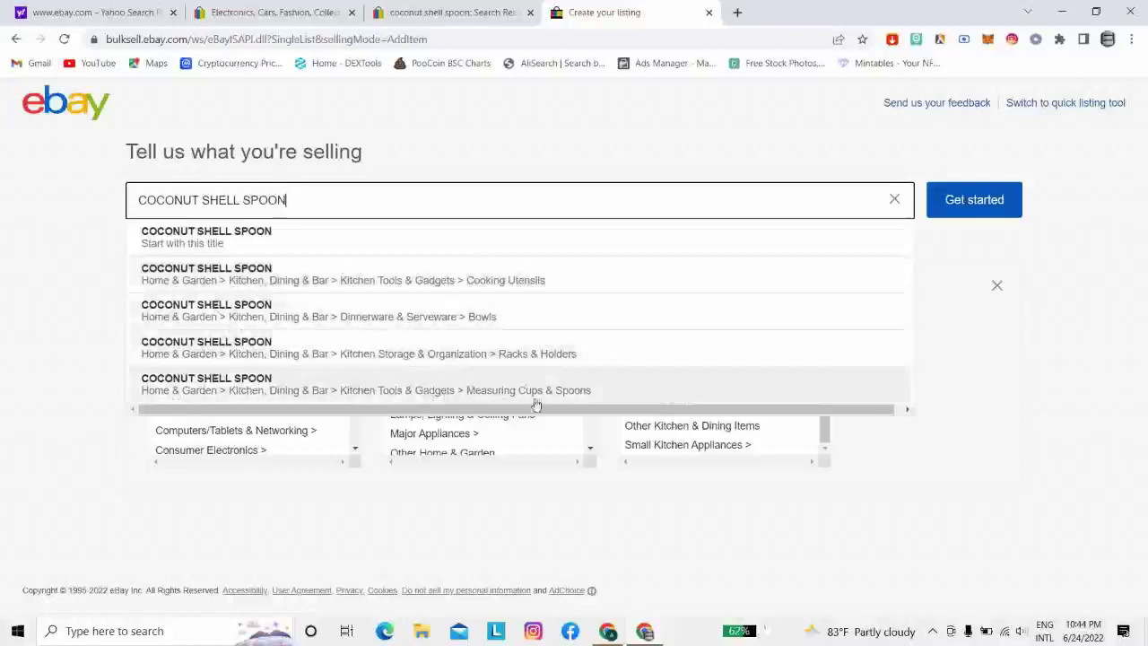
left_click(342, 396)
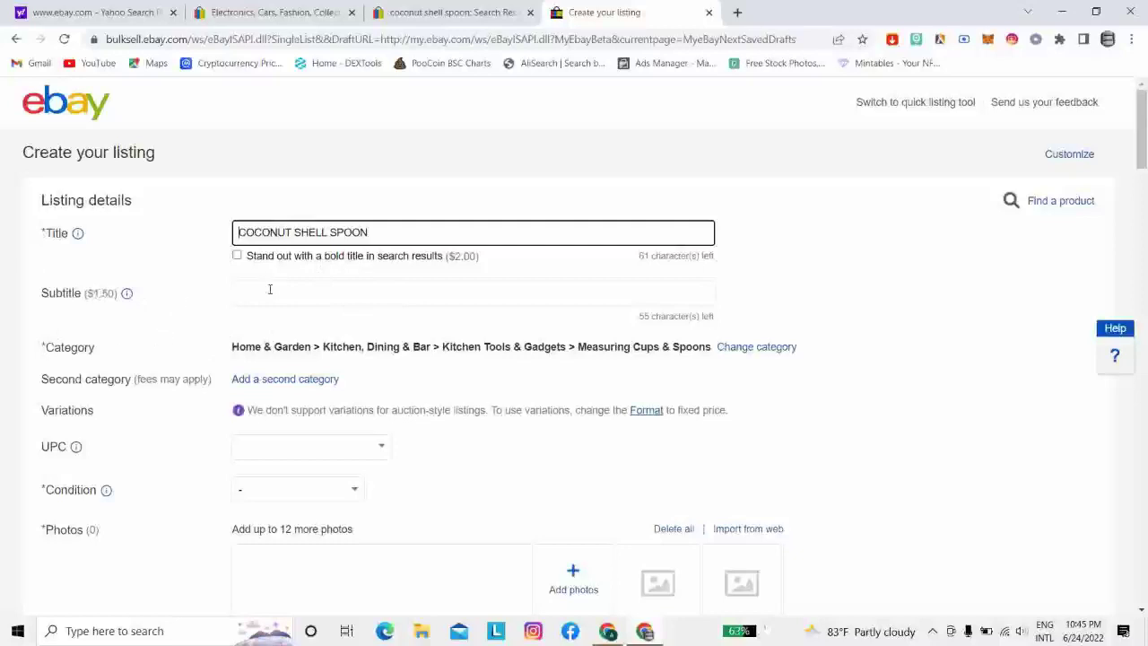
Look through the whole listing form, from the listing details through selling and shipping details to the fees, and return to the title
scroll(268, 300, "down", 3)
scroll(292, 308, "down", 3)
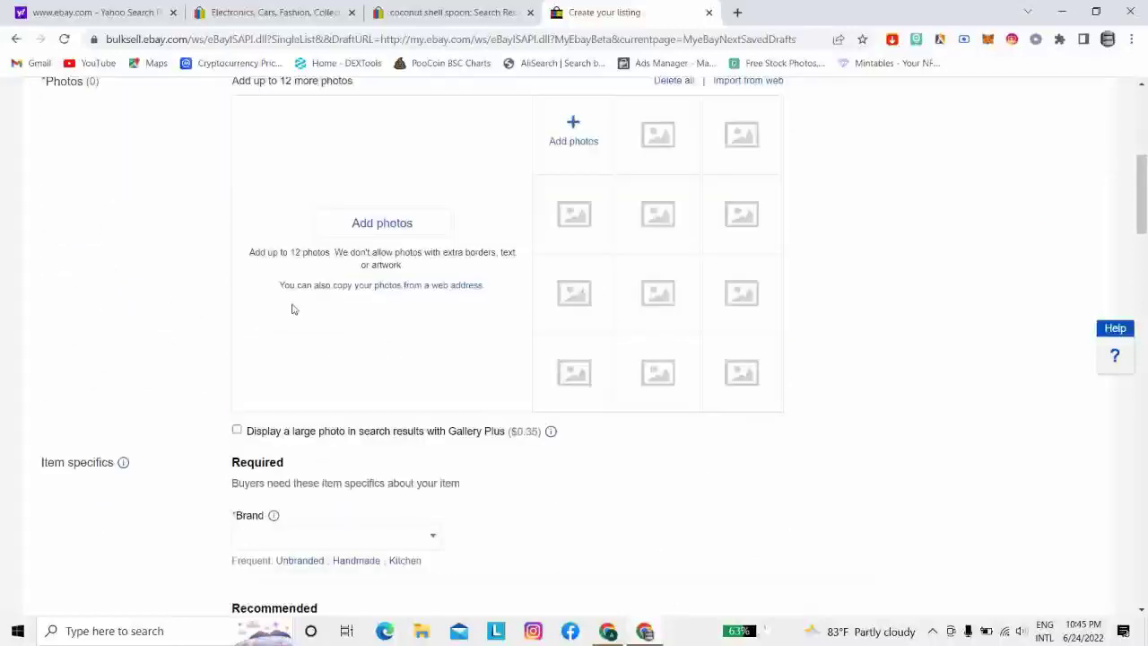
scroll(292, 308, "down", 2)
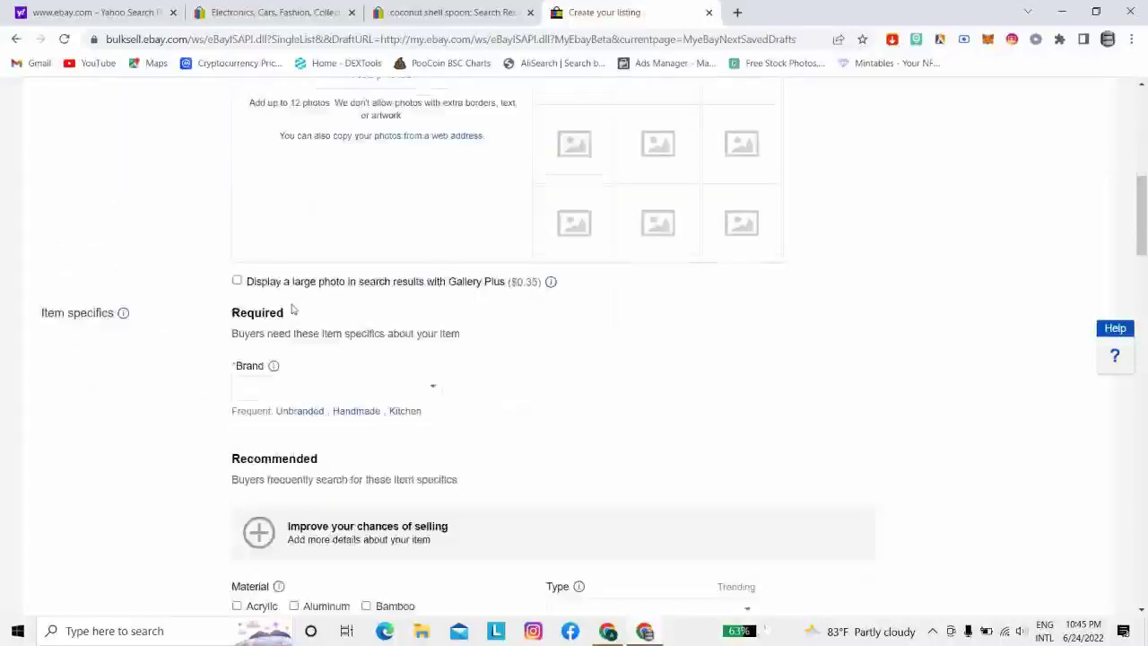
scroll(292, 309, "down", 8)
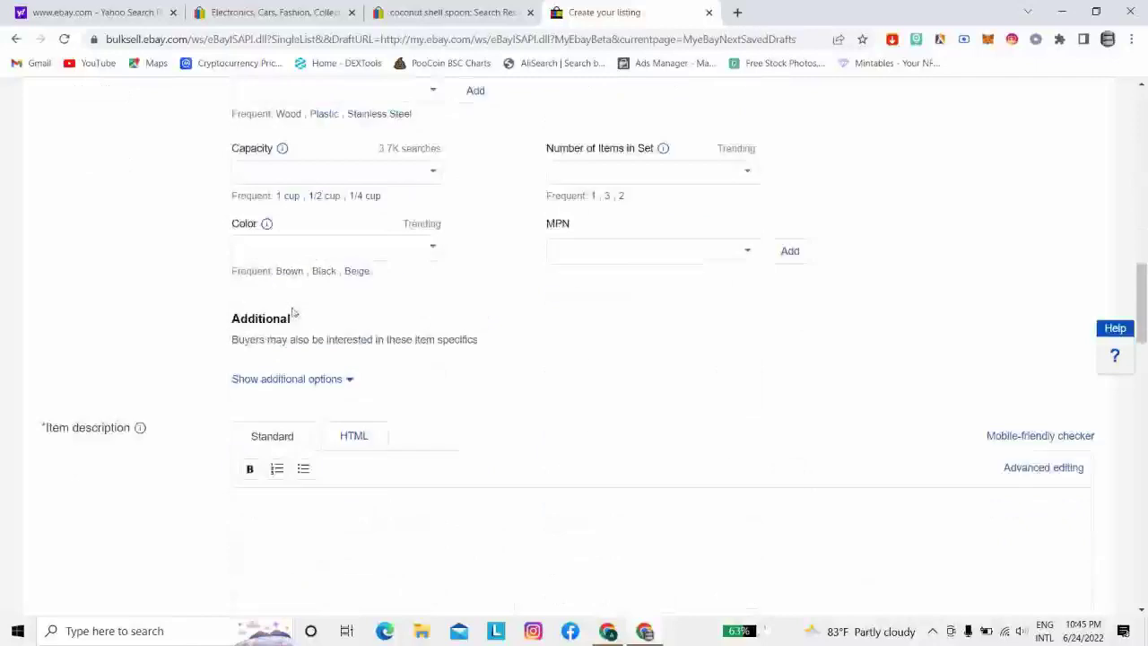
scroll(293, 312, "down", 3)
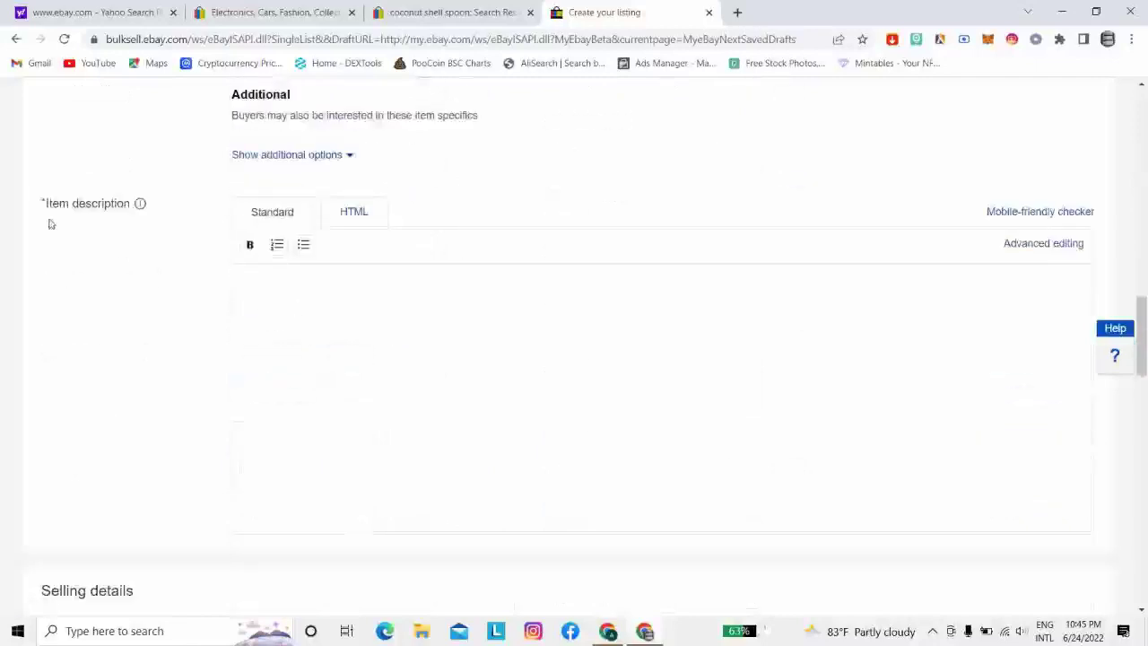
scroll(341, 267, "down", 2)
scroll(334, 269, "up", 1)
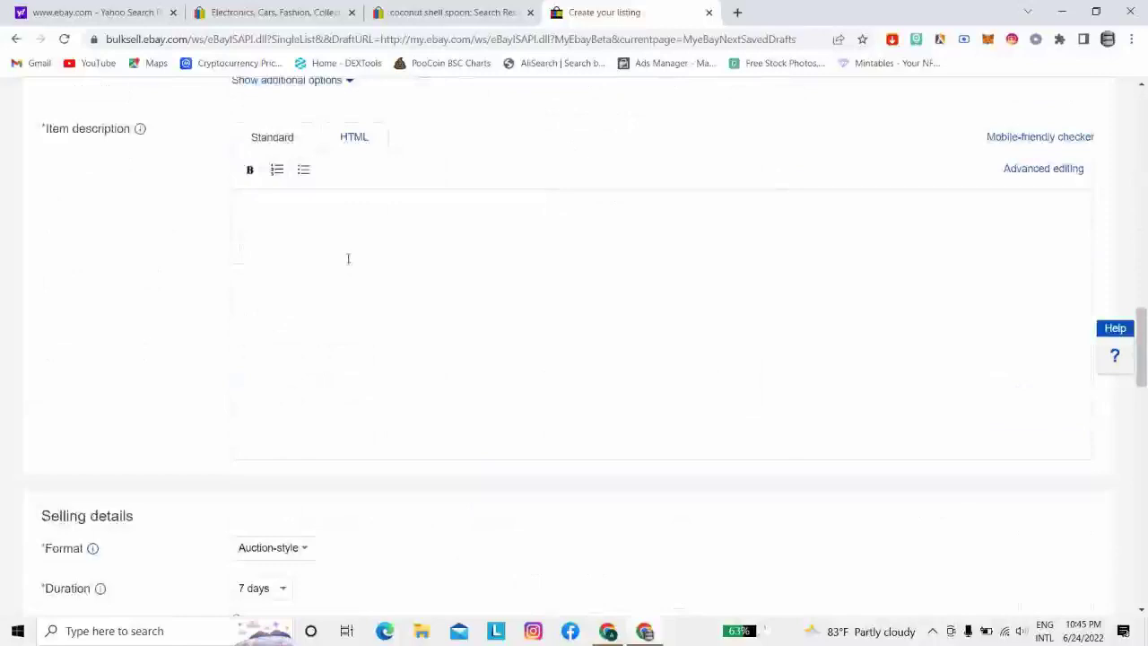
scroll(351, 253, "down", 8)
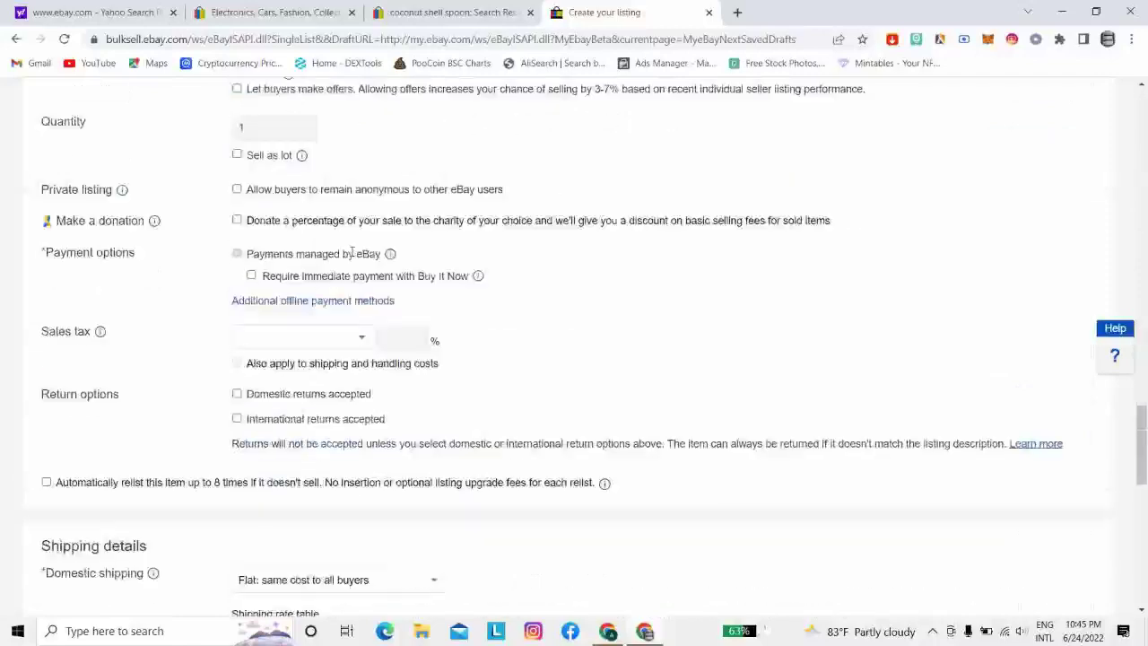
scroll(352, 255, "down", 3)
scroll(237, 289, "down", 3)
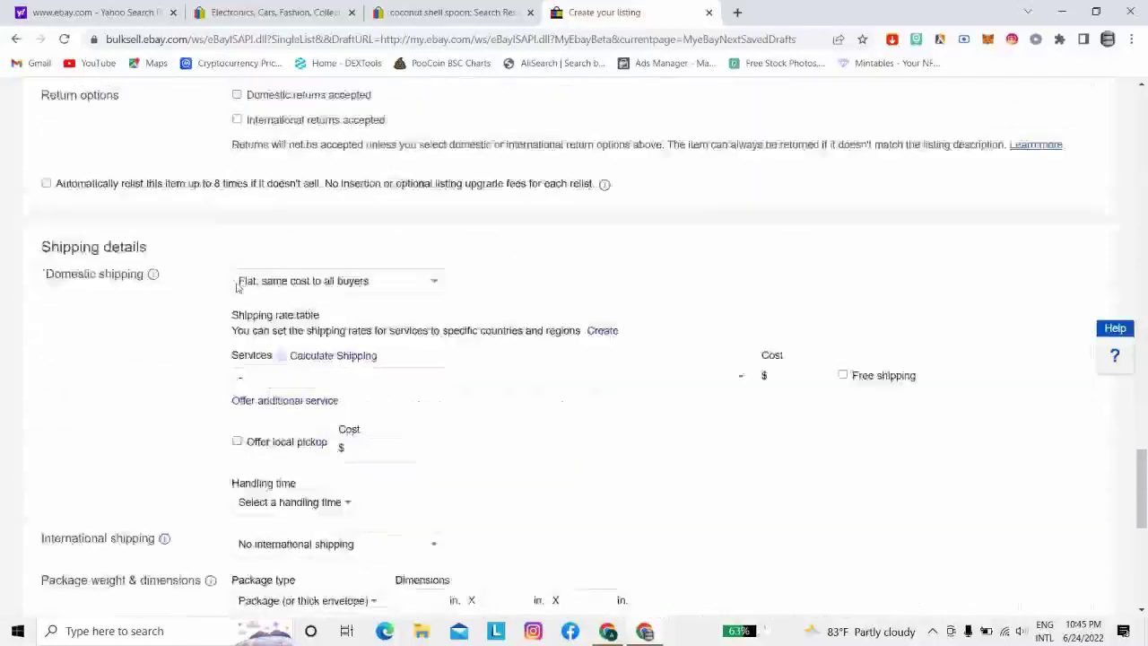
scroll(237, 288, "down", 3)
scroll(239, 288, "down", 2)
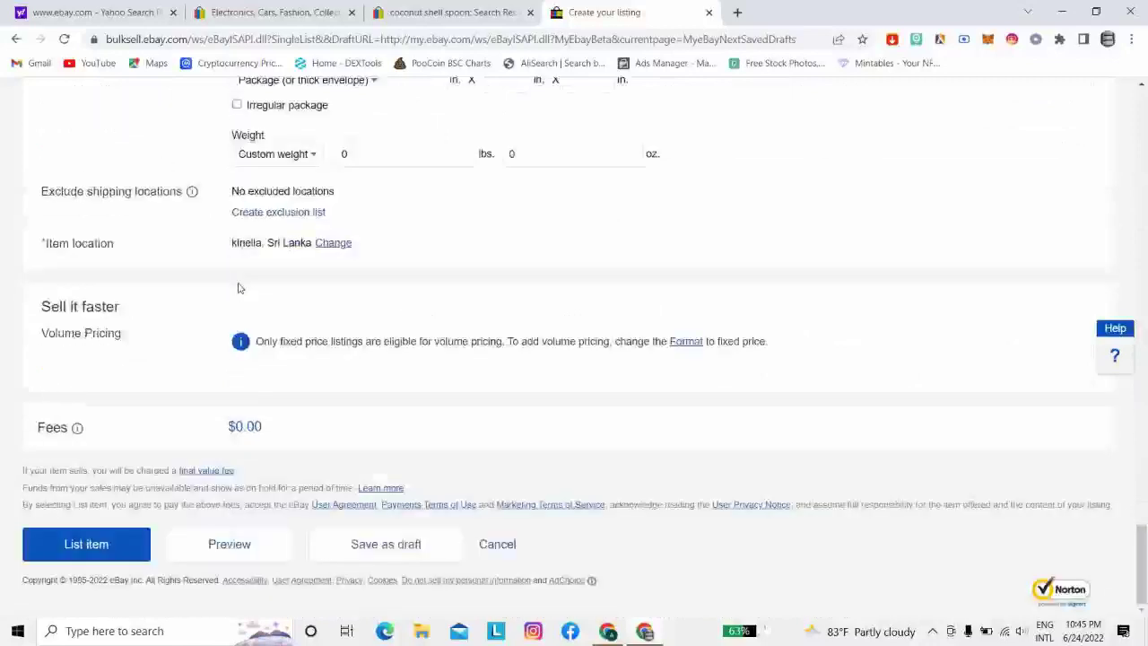
scroll(238, 288, "up", 15)
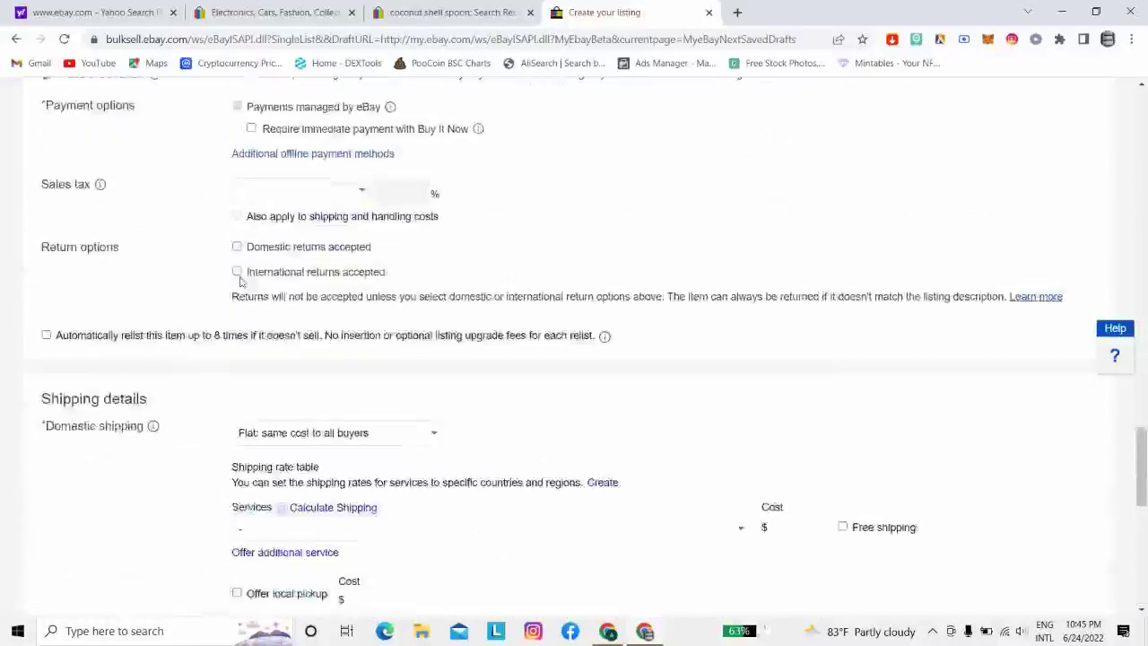
scroll(240, 281, "up", 5)
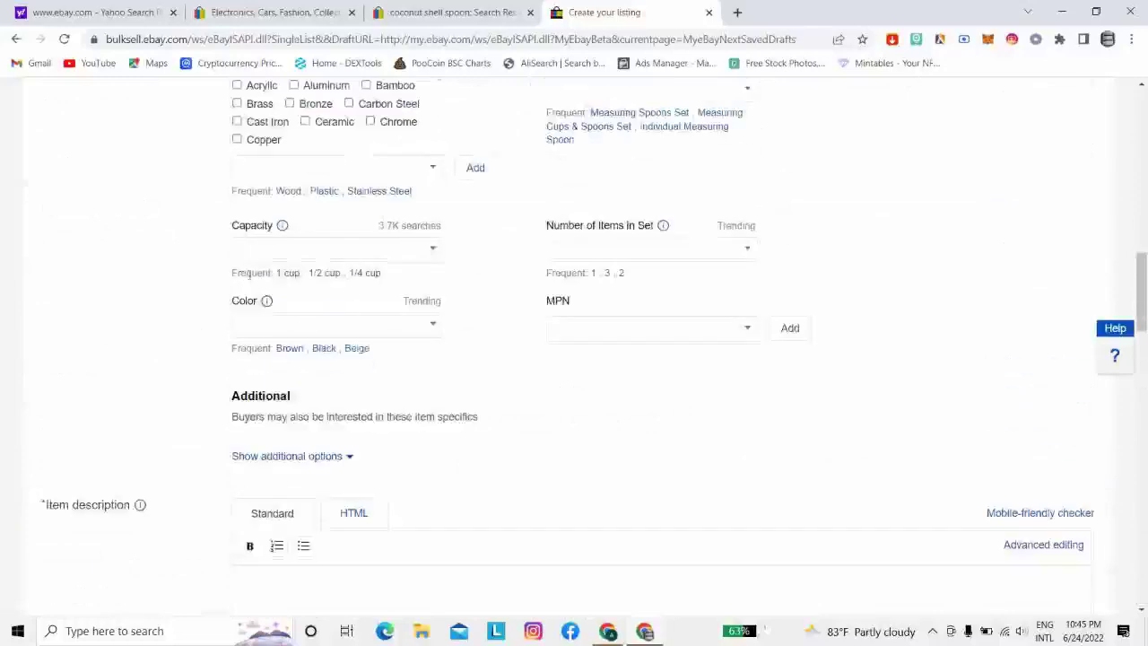
scroll(247, 264, "up", 5)
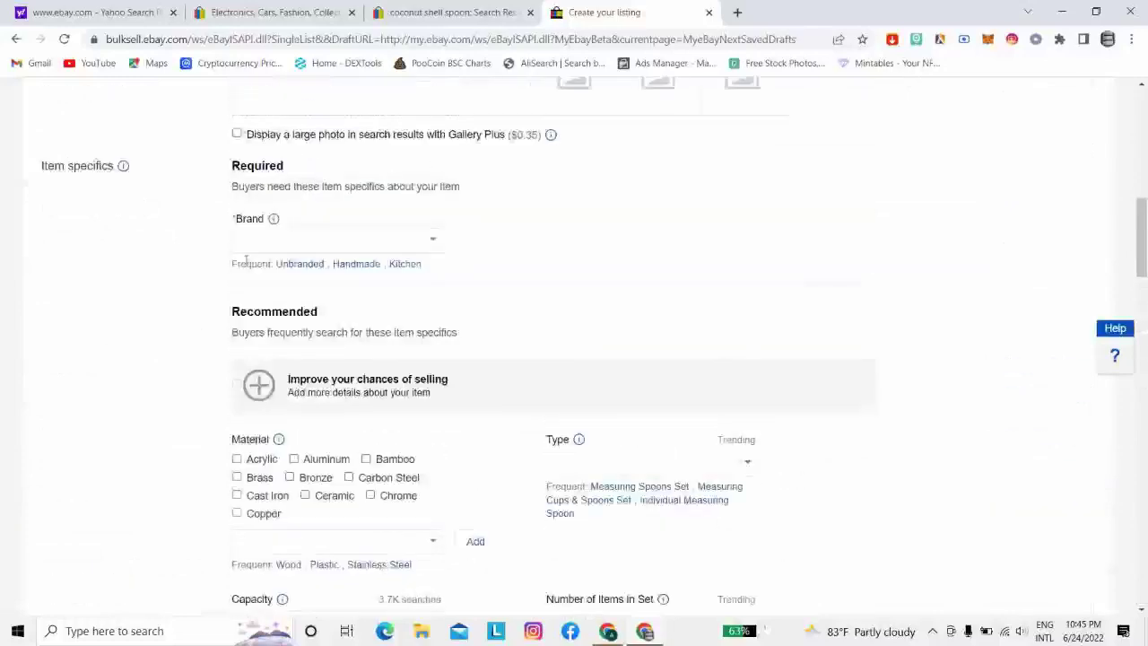
scroll(246, 261, "up", 3)
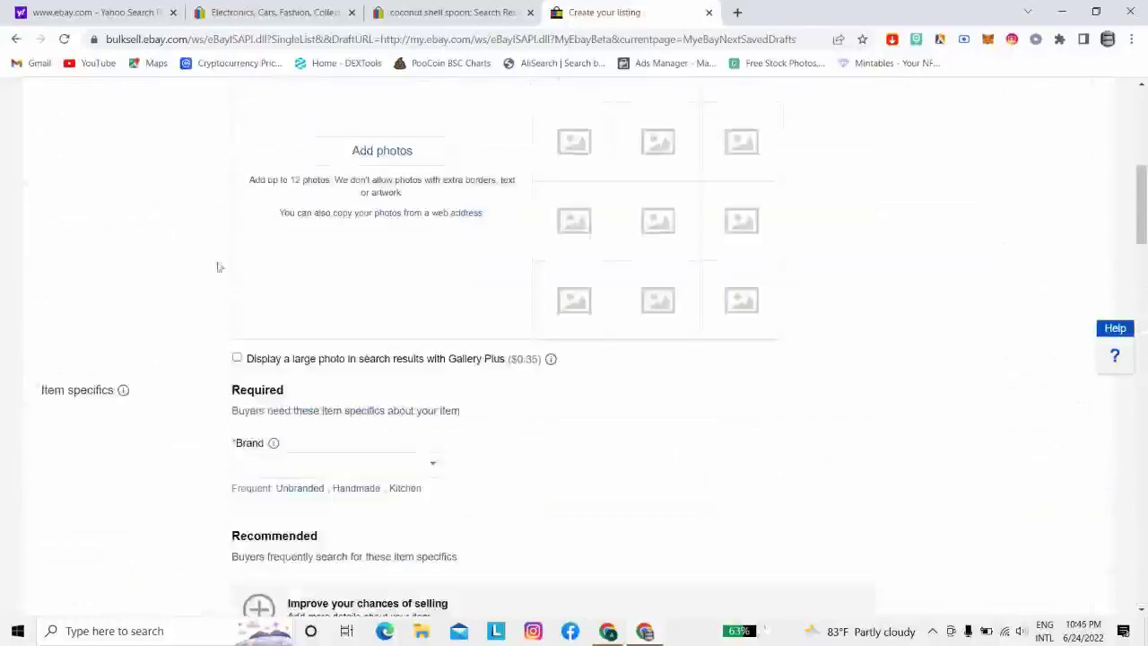
scroll(206, 267, "up", 3)
scroll(206, 266, "up", 1)
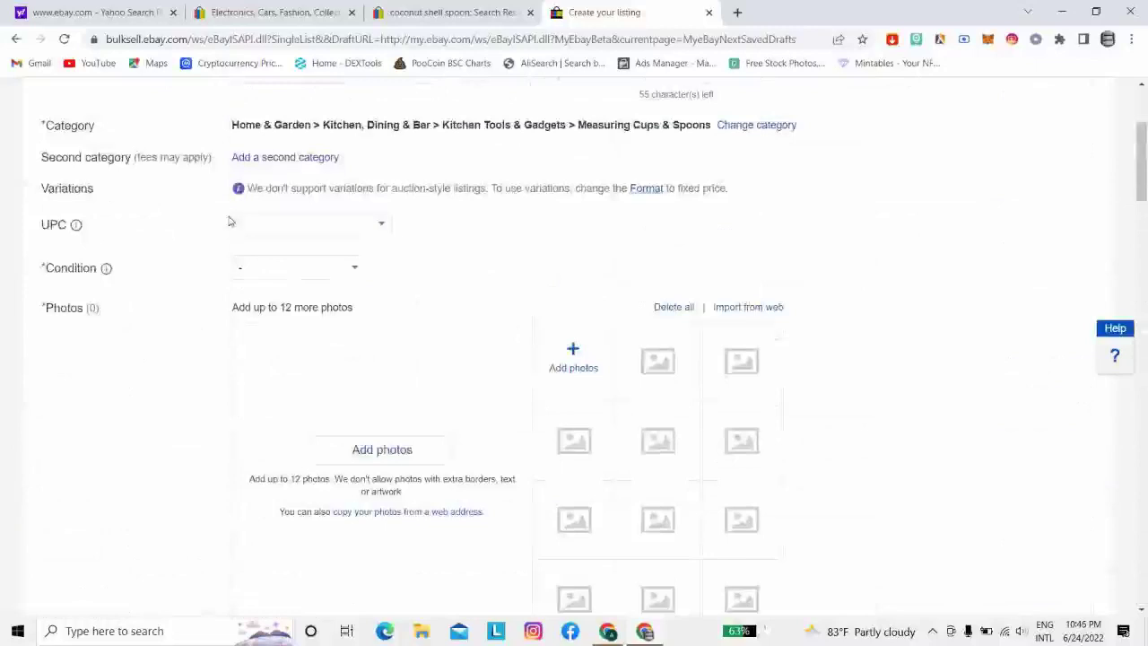
scroll(229, 222, "up", 3)
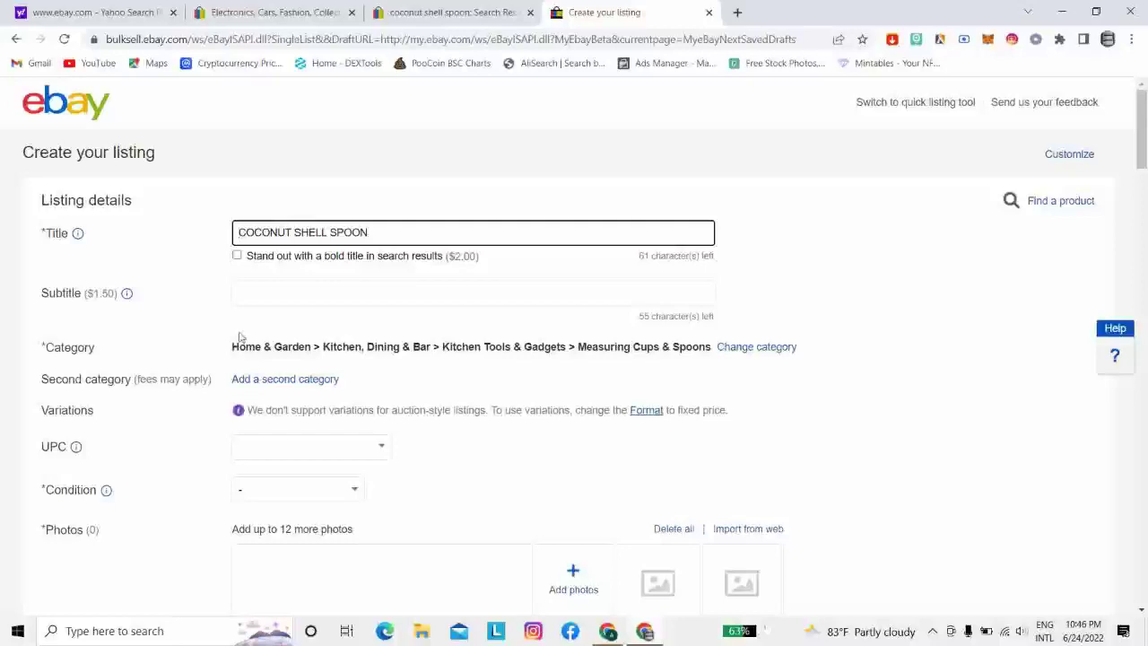
Review the condition, photos, item specifics and item description sections of the listing form
scroll(221, 323, "down", 2)
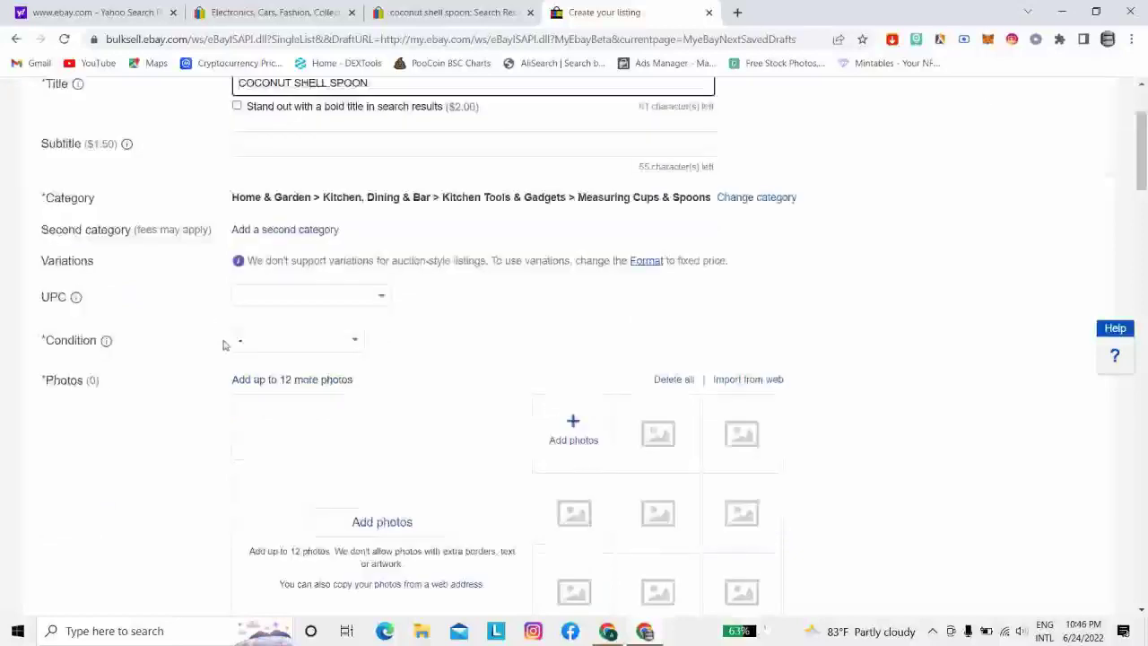
scroll(226, 346, "down", 3)
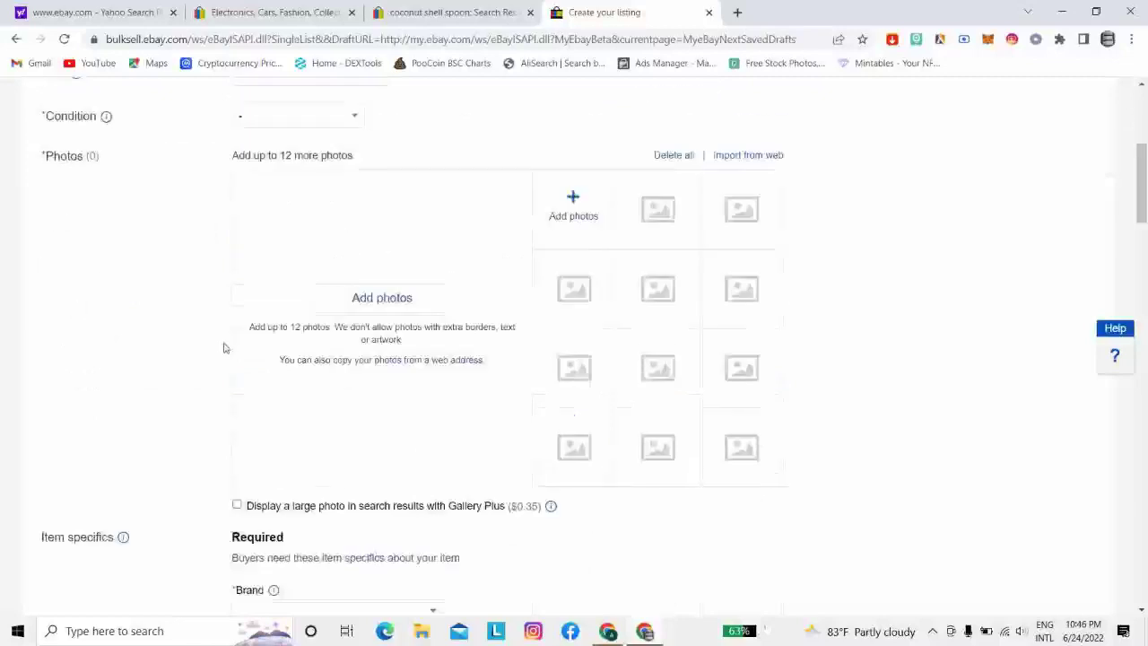
scroll(225, 348, "down", 2)
scroll(224, 349, "down", 2)
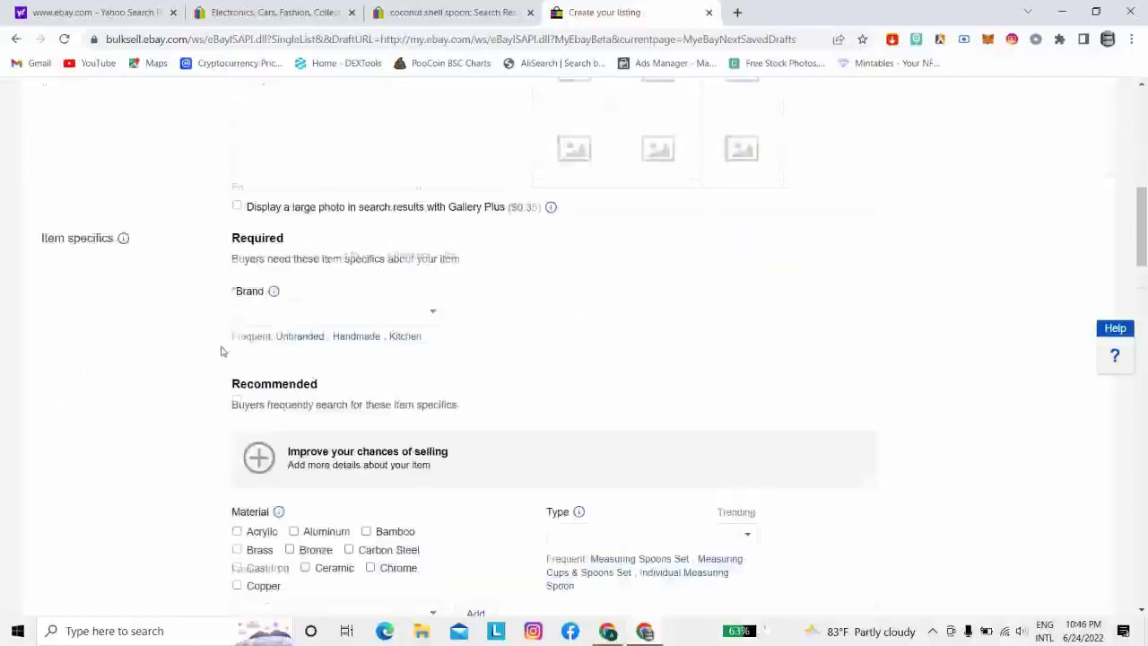
scroll(223, 351, "down", 3)
scroll(223, 351, "down", 2)
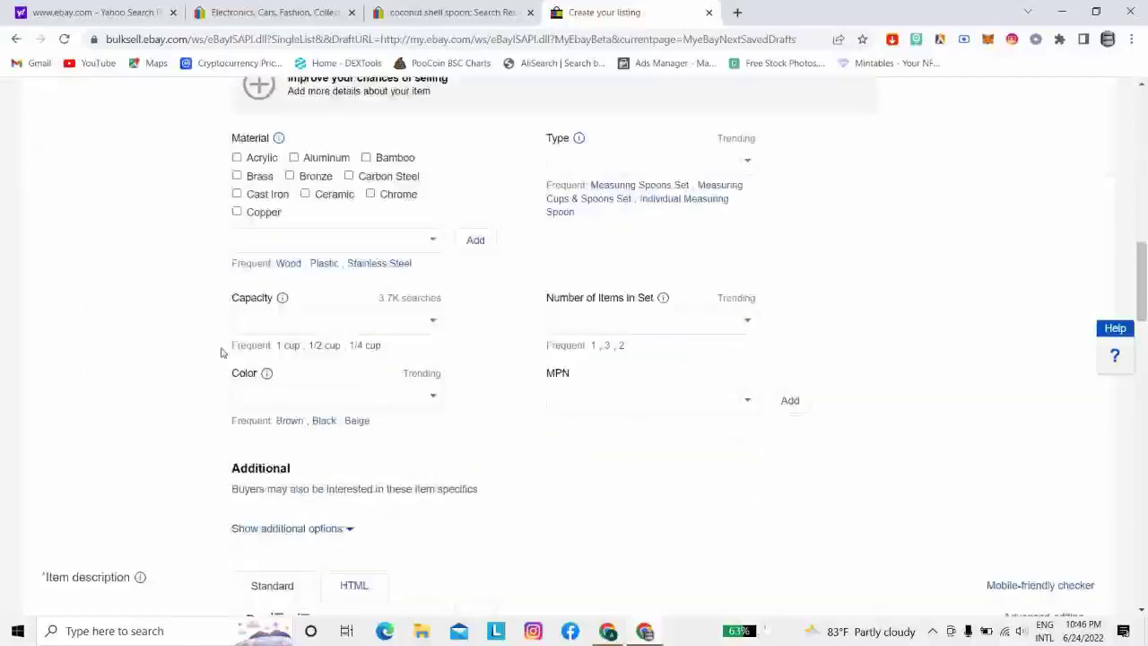
scroll(224, 350, "down", 3)
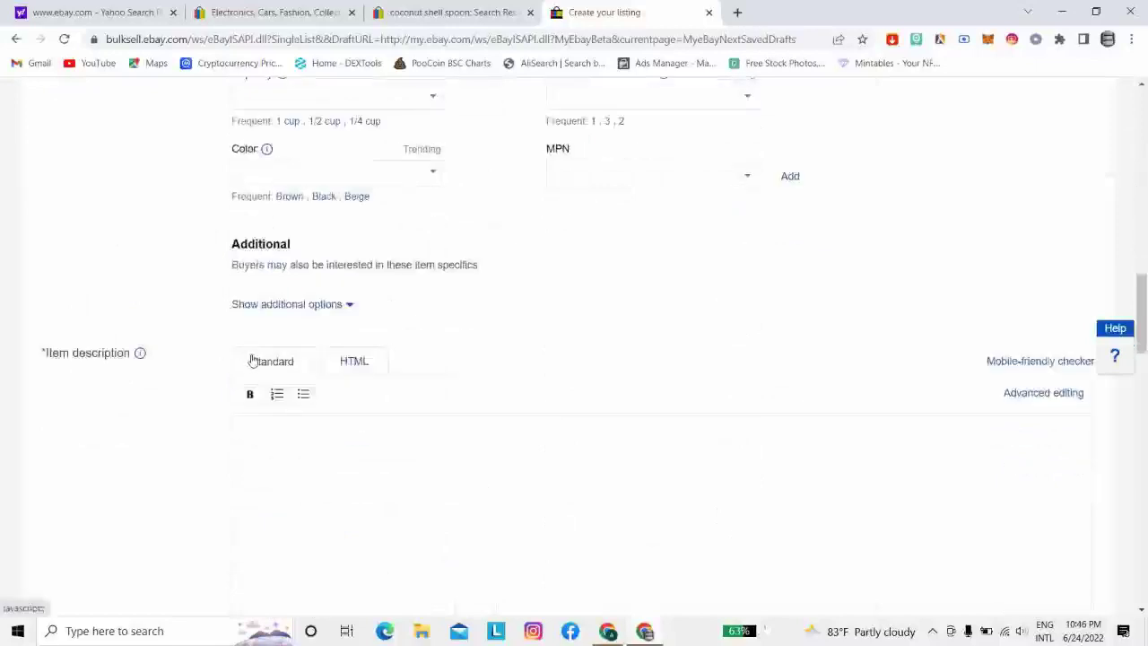
scroll(327, 398, "down", 2)
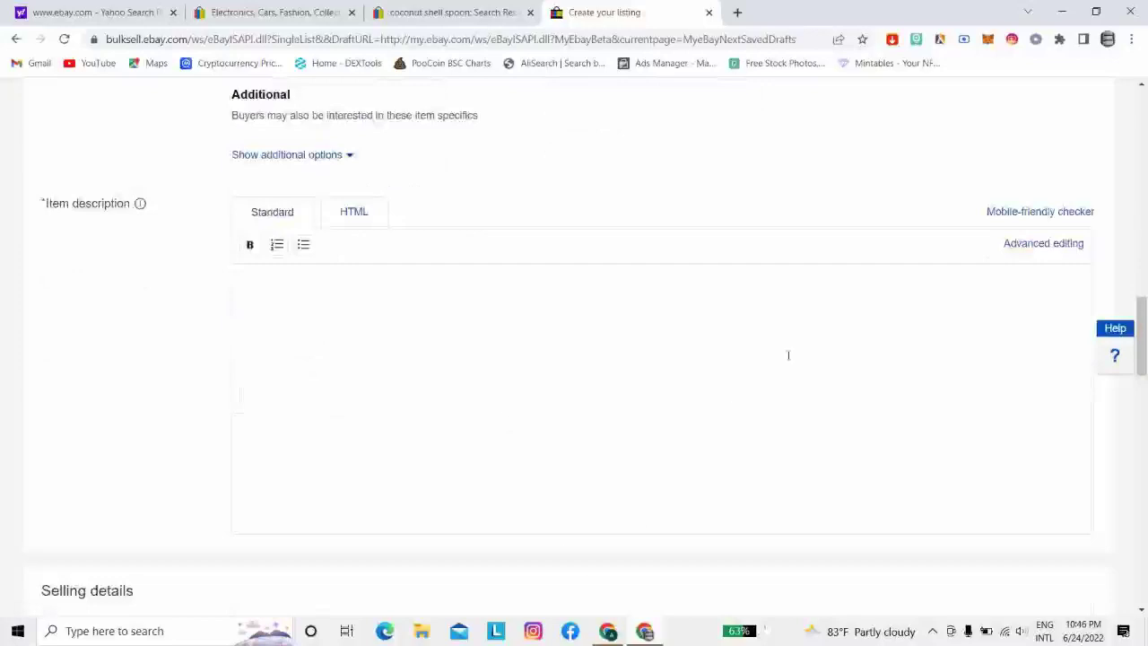
left_click(1062, 11)
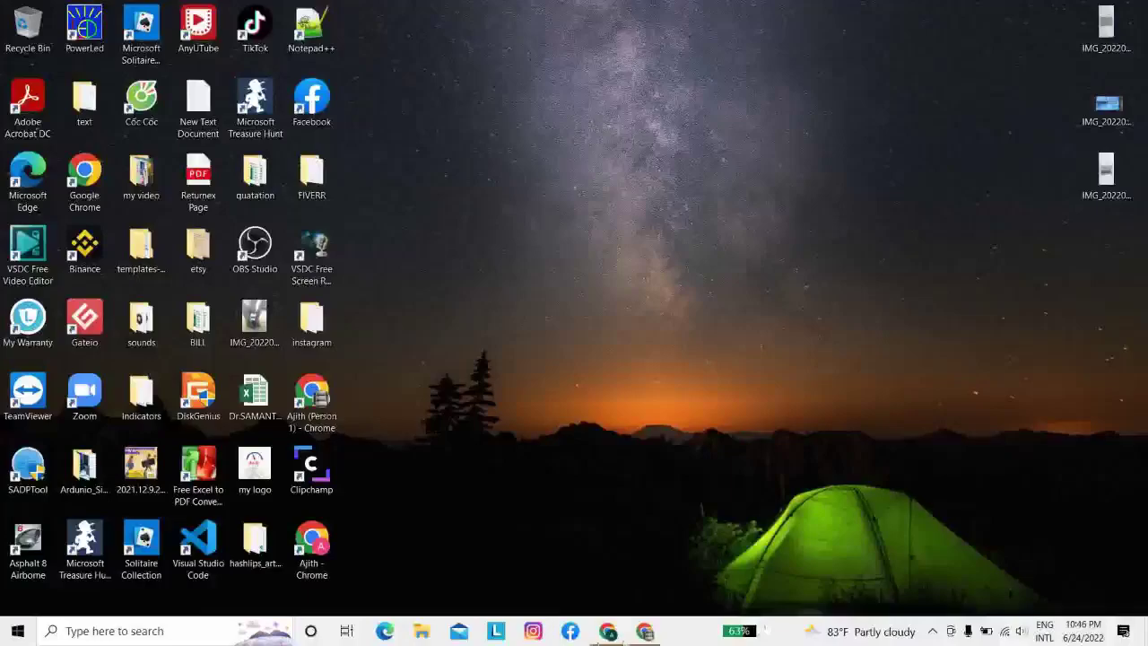
left_click(607, 633)
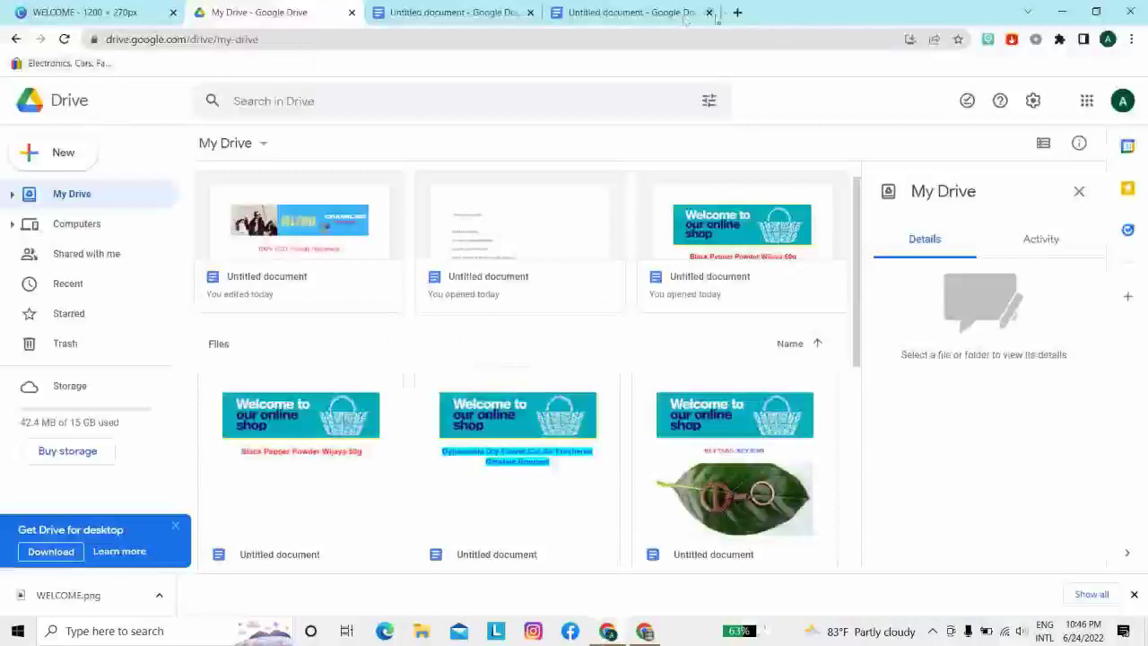
left_click(737, 12)
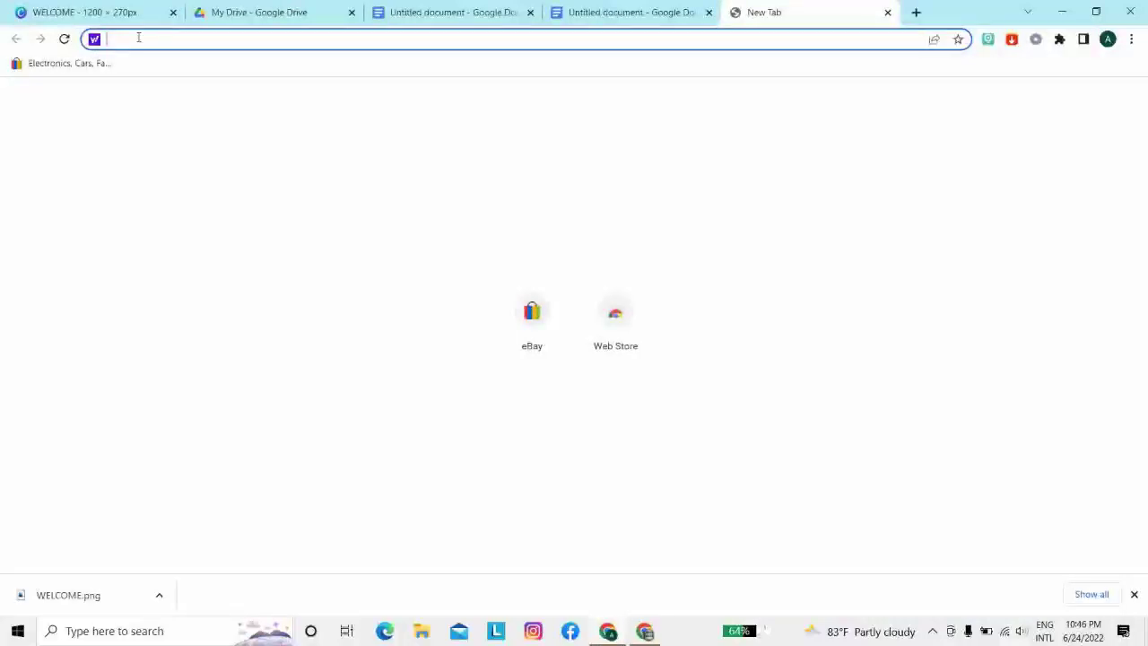
type("GOO")
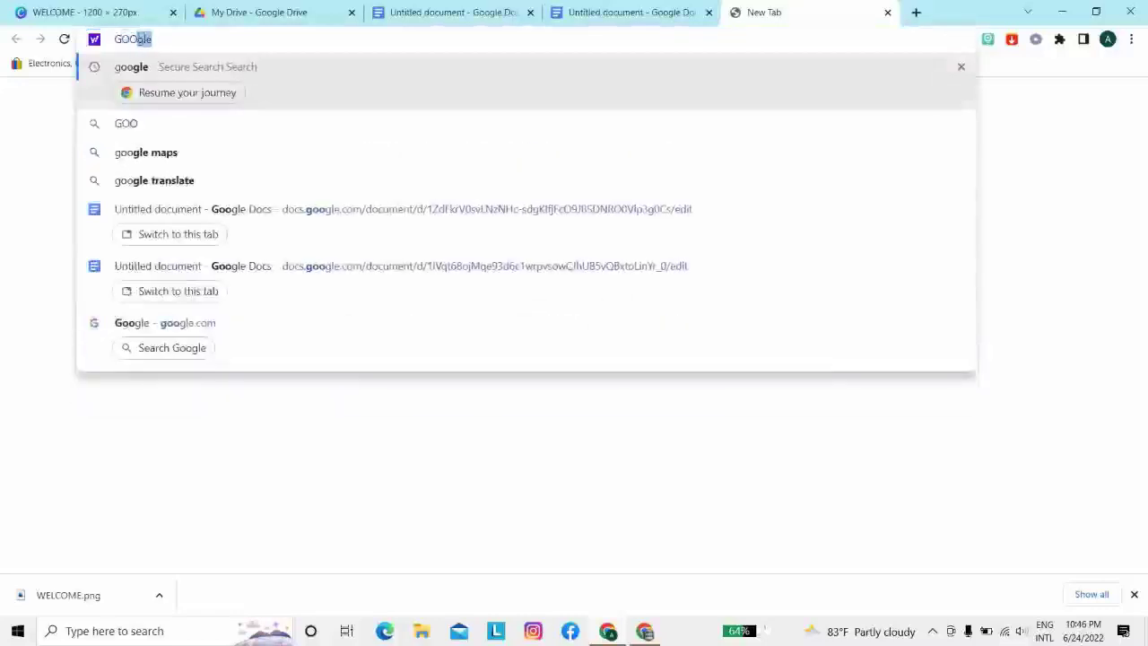
type("L")
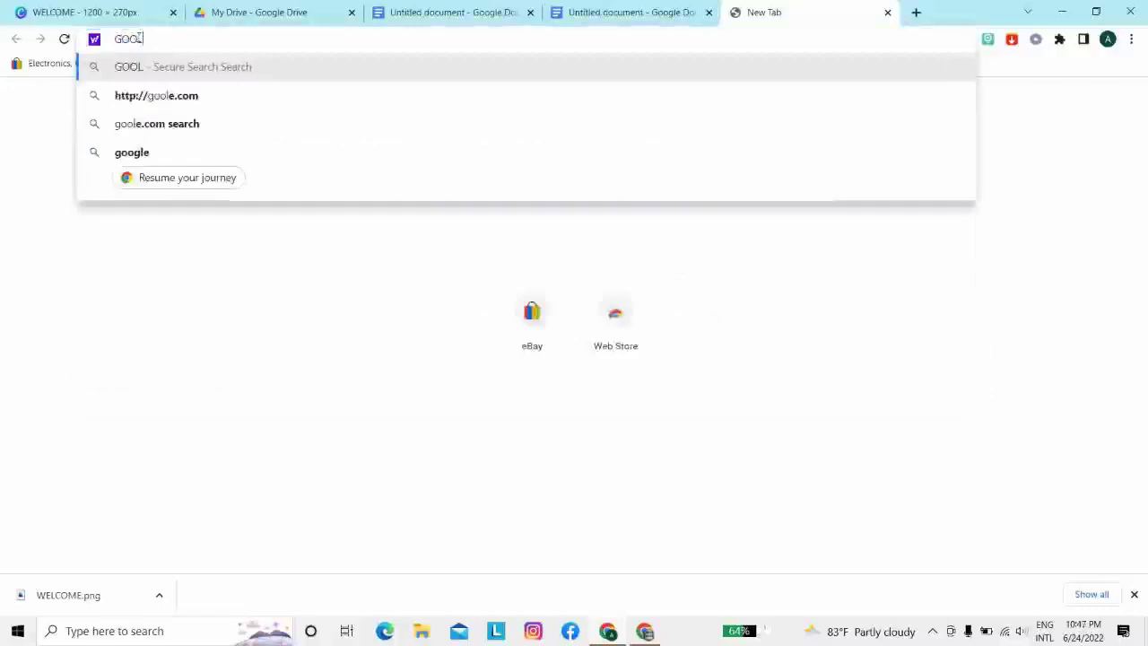
left_click(159, 95)
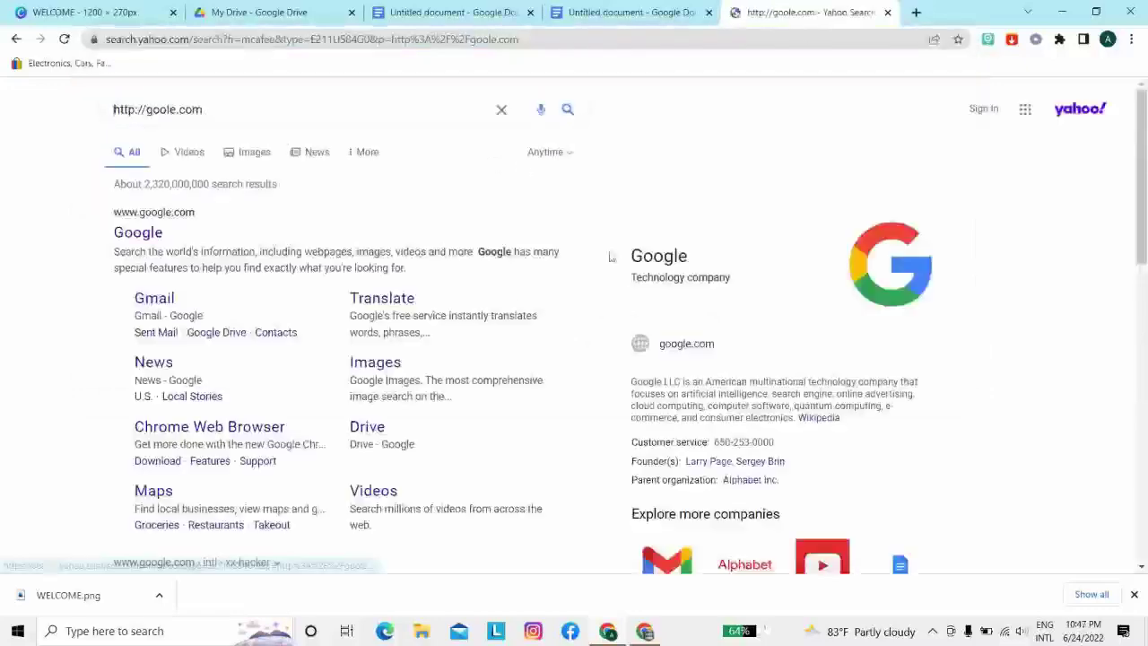
Open google.com from the search results, decline the default search engine suggestion and go to Google Drive
left_click(672, 346)
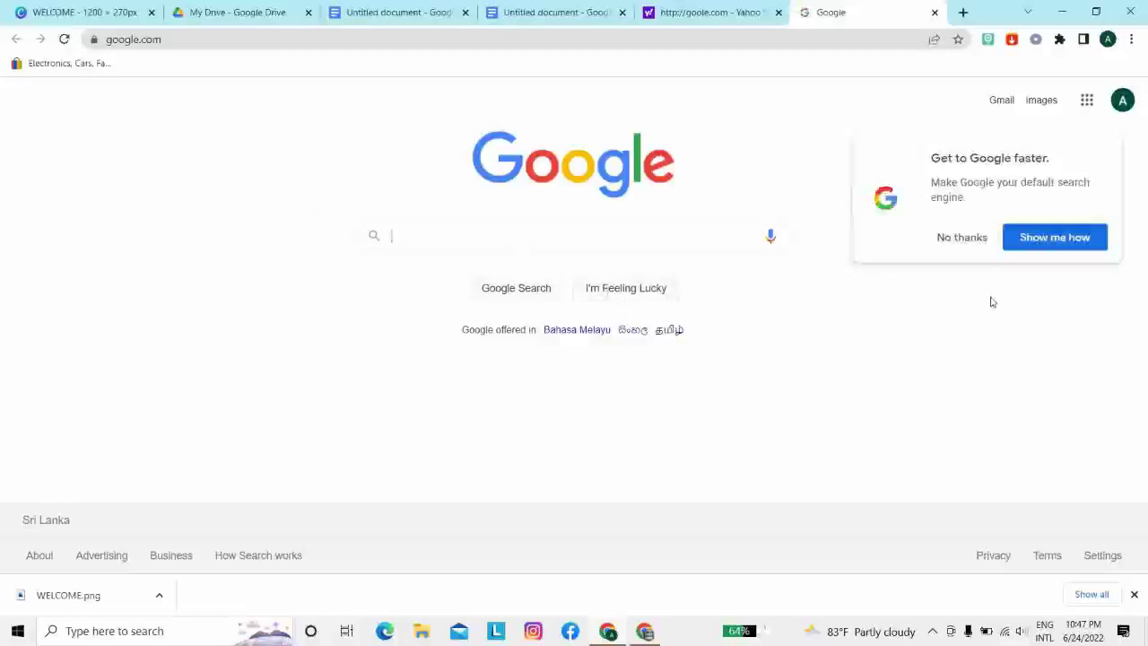
left_click(964, 239)
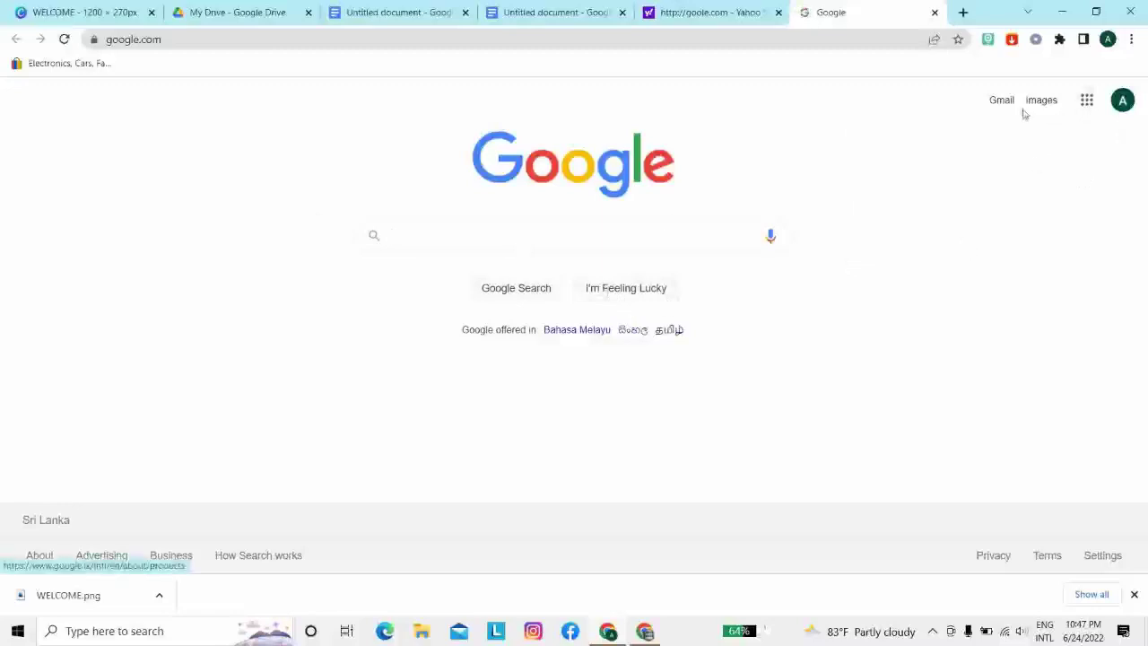
left_click(1089, 106)
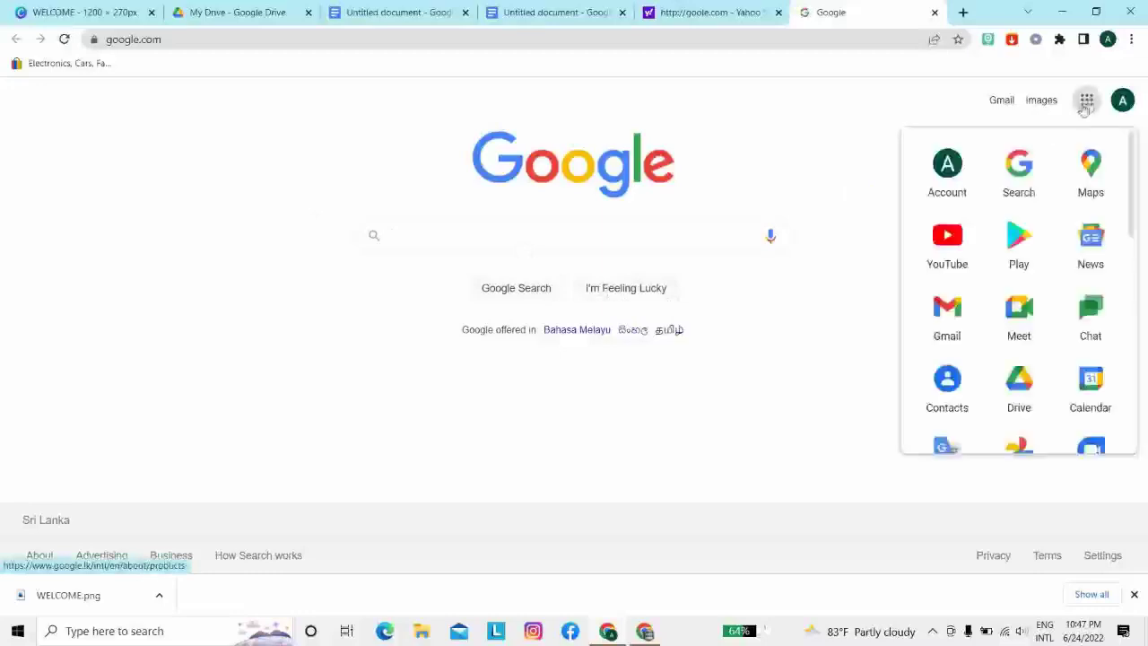
left_click(1025, 386)
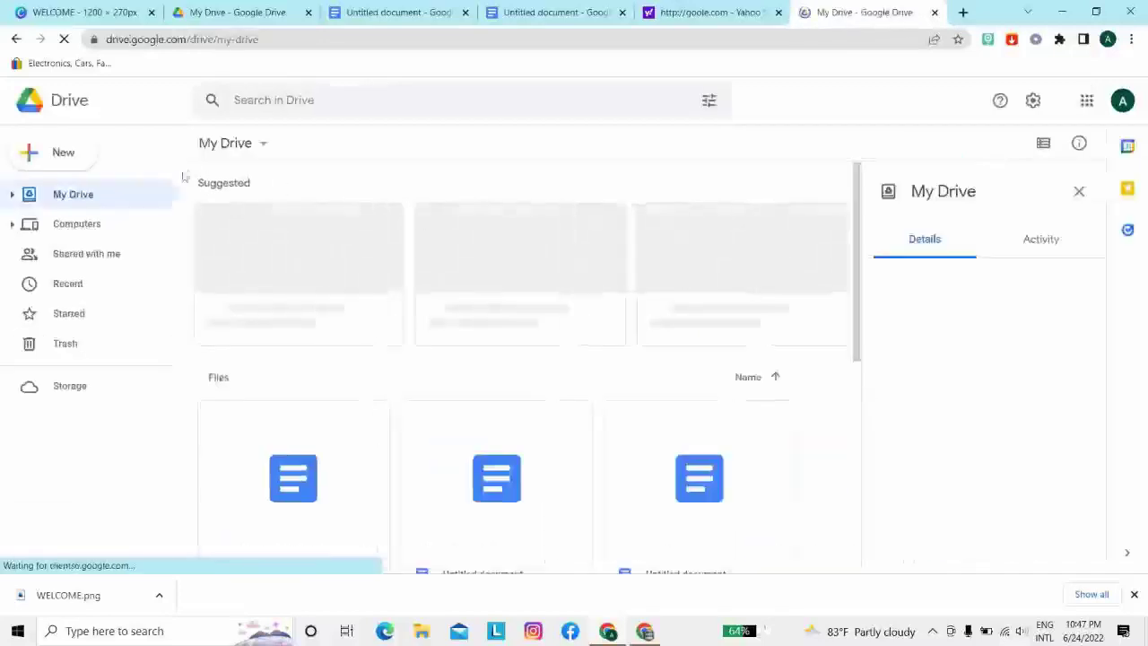
Create a new blank Google Docs document in My Drive
left_click(59, 154)
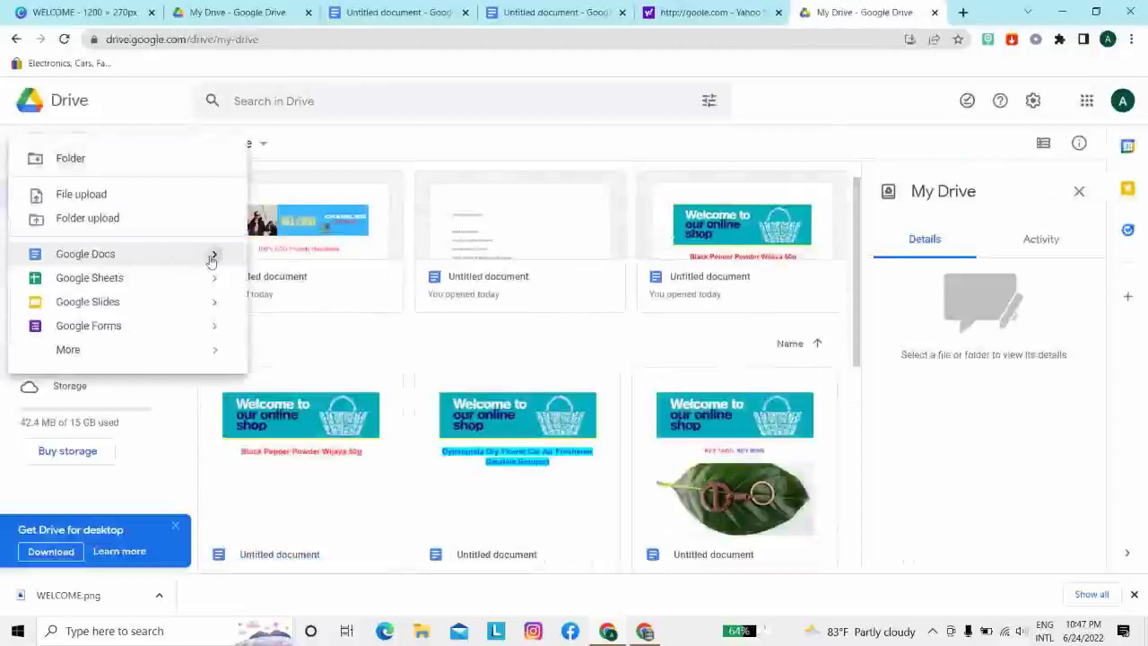
mouse_move(211, 260)
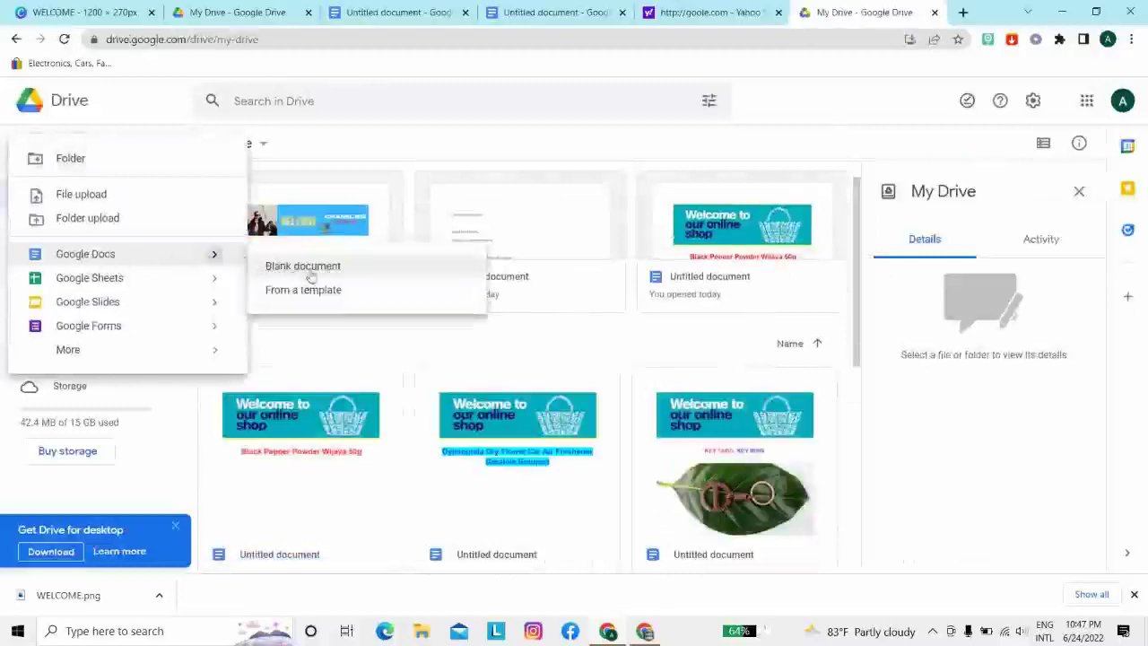
left_click(362, 270)
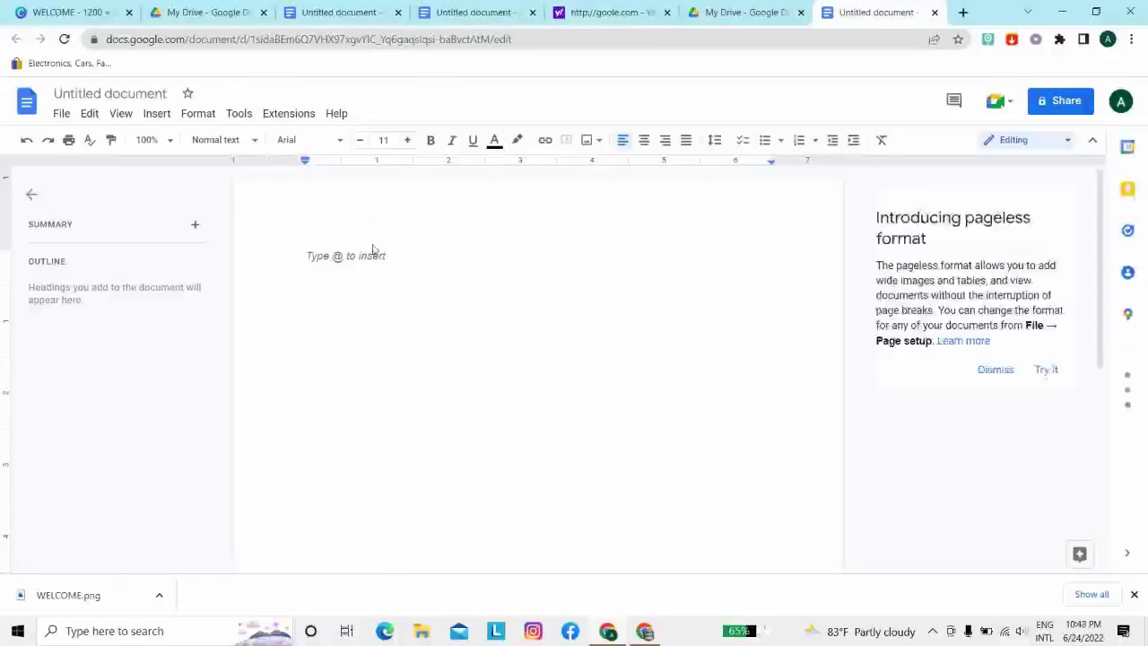
Enter the sample heading ASDD in the document and set its font size to 20
type("ASDD")
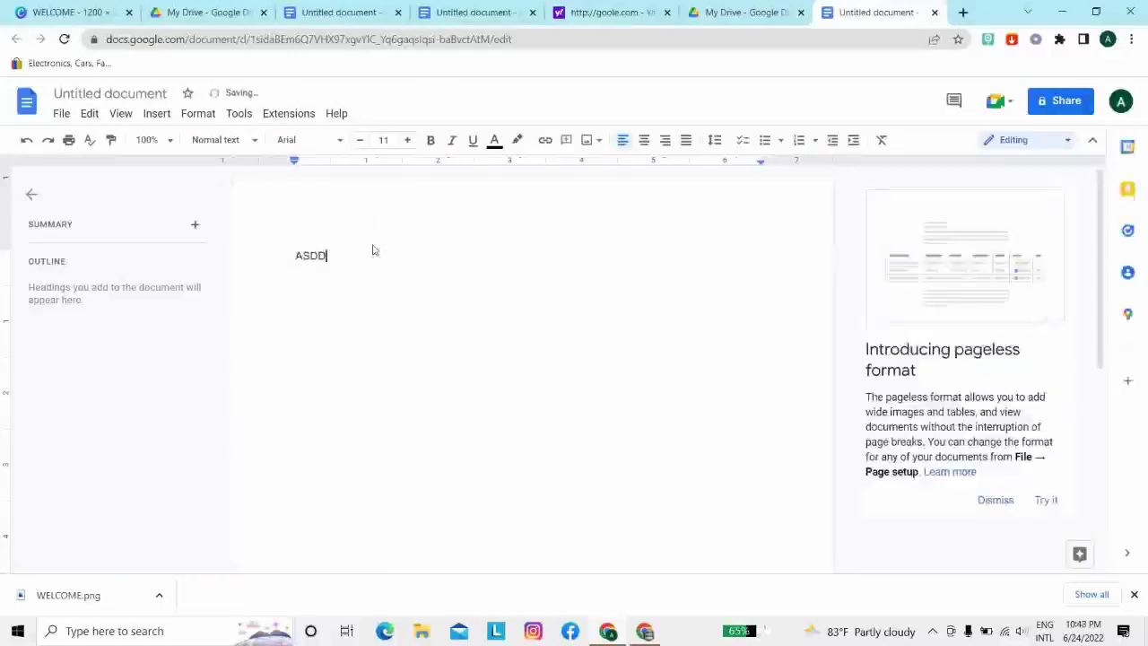
left_click_drag(297, 259, 334, 258)
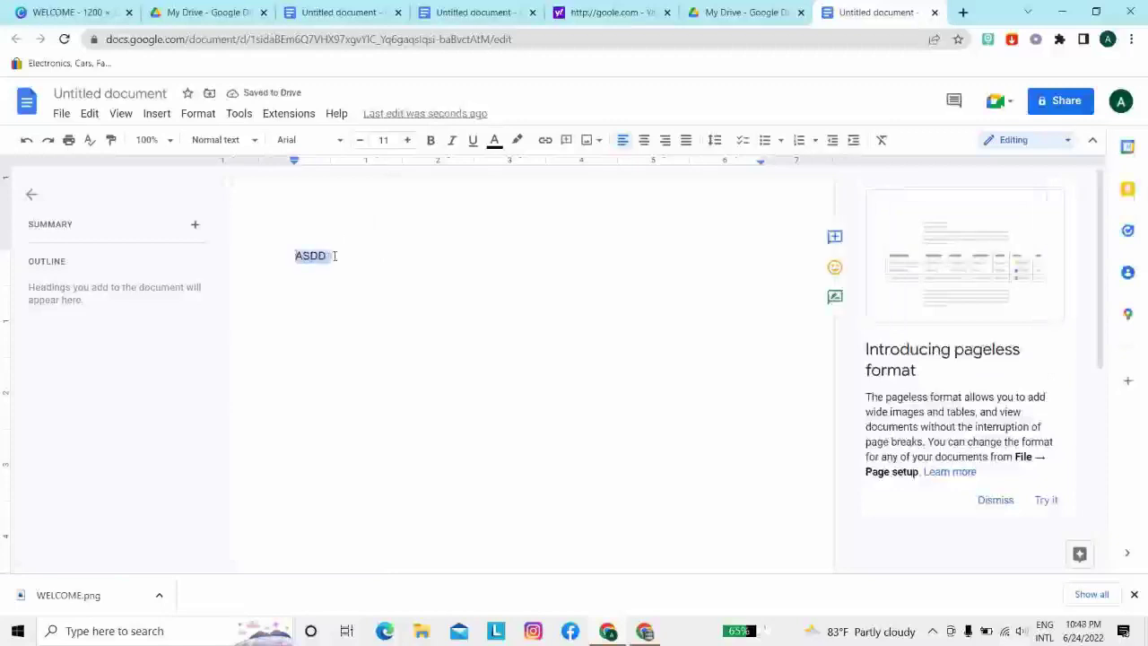
left_click(407, 141)
left_click(408, 141)
left_click(407, 141)
left_click(407, 141)
left_click(408, 141)
left_click(407, 141)
left_click(407, 141)
left_click(407, 141)
left_click(407, 141)
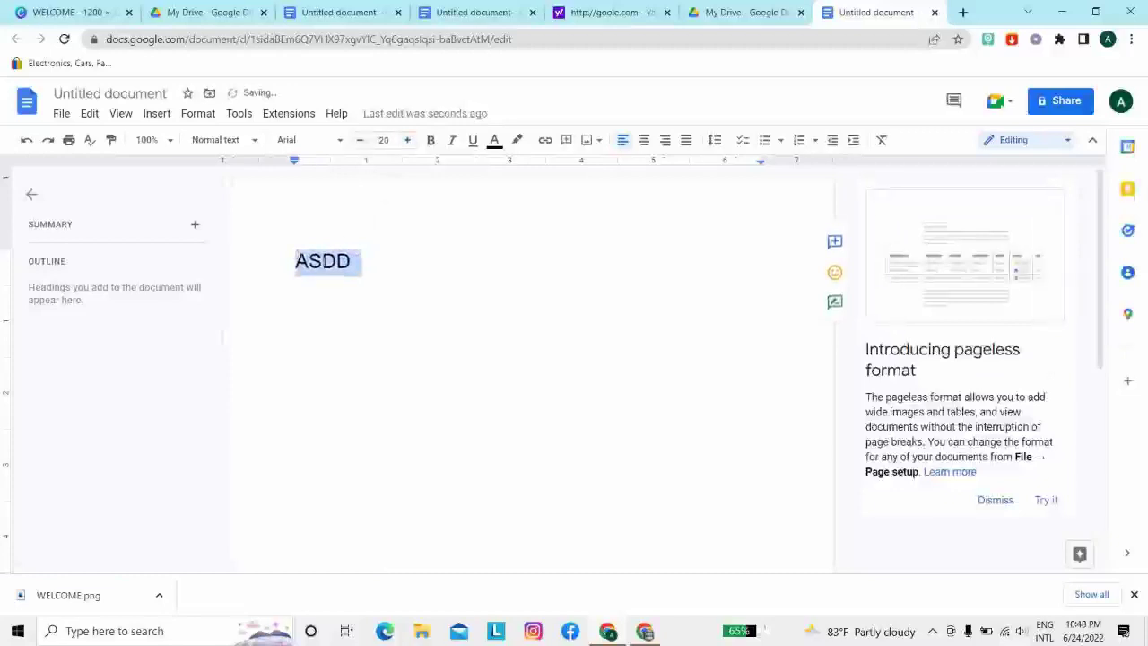
Add the sample lines HUHUHUG and KNBHVGC below the ASDD heading
left_click(405, 269)
key("Return")
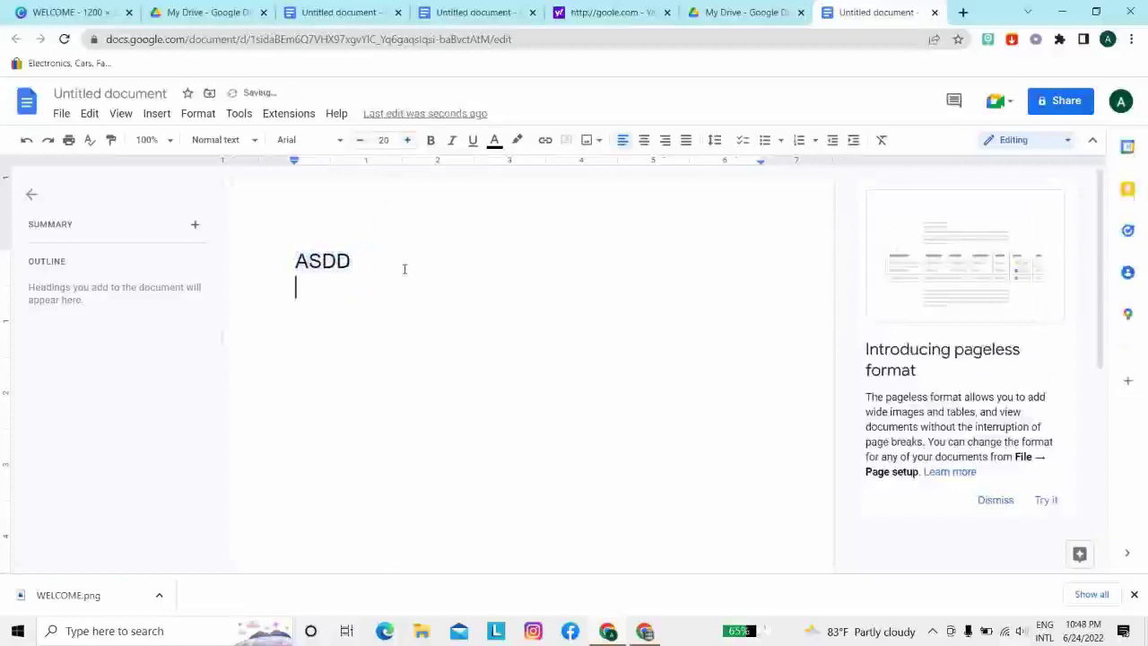
type("HUHUHUG ")
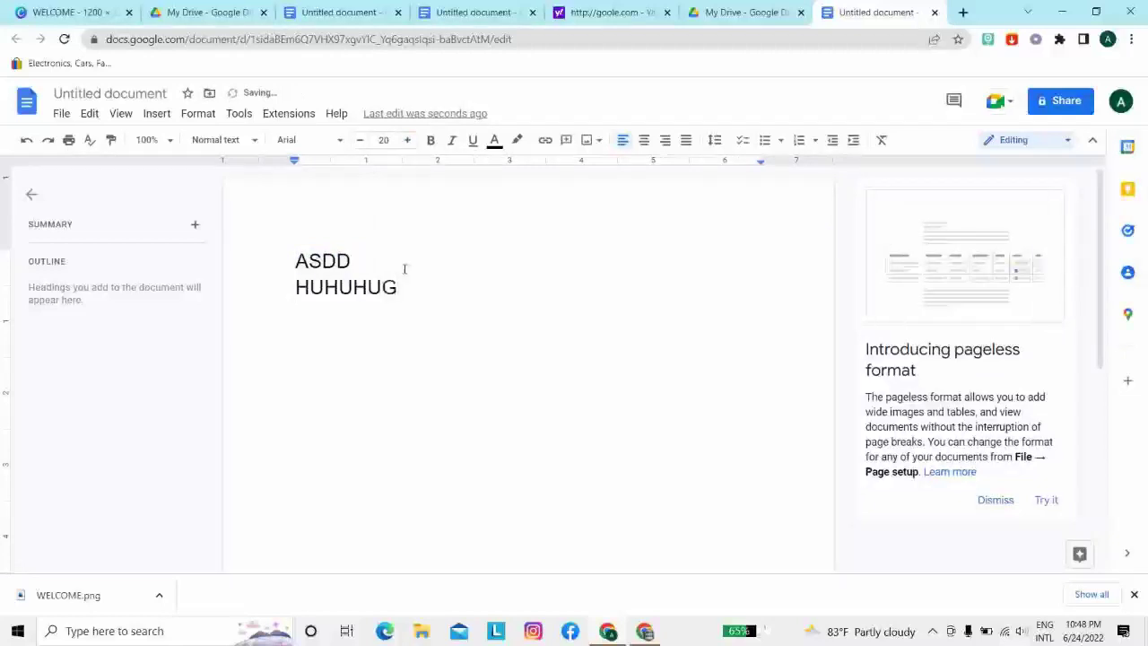
type("KNBHVGC")
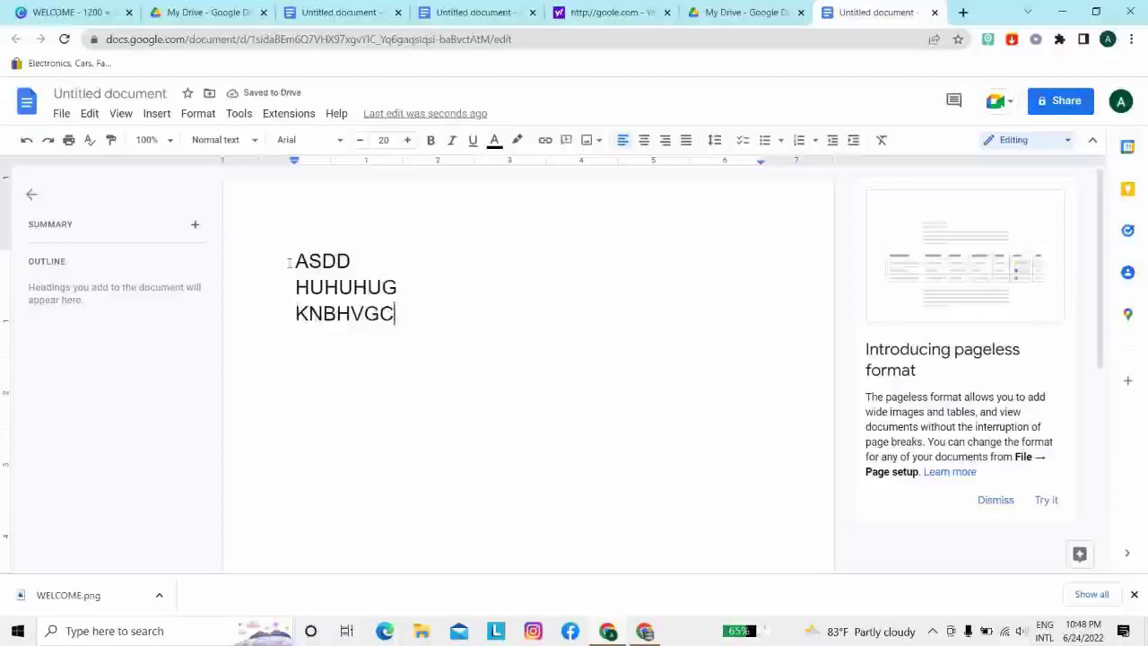
Set the font size of the HUHUHUG and KNBHVGC lines to 13
left_click_drag(293, 286, 406, 334)
left_click(360, 140)
left_click(361, 140)
left_click(361, 140)
left_click(361, 140)
left_click(360, 140)
left_click(360, 140)
left_click(361, 140)
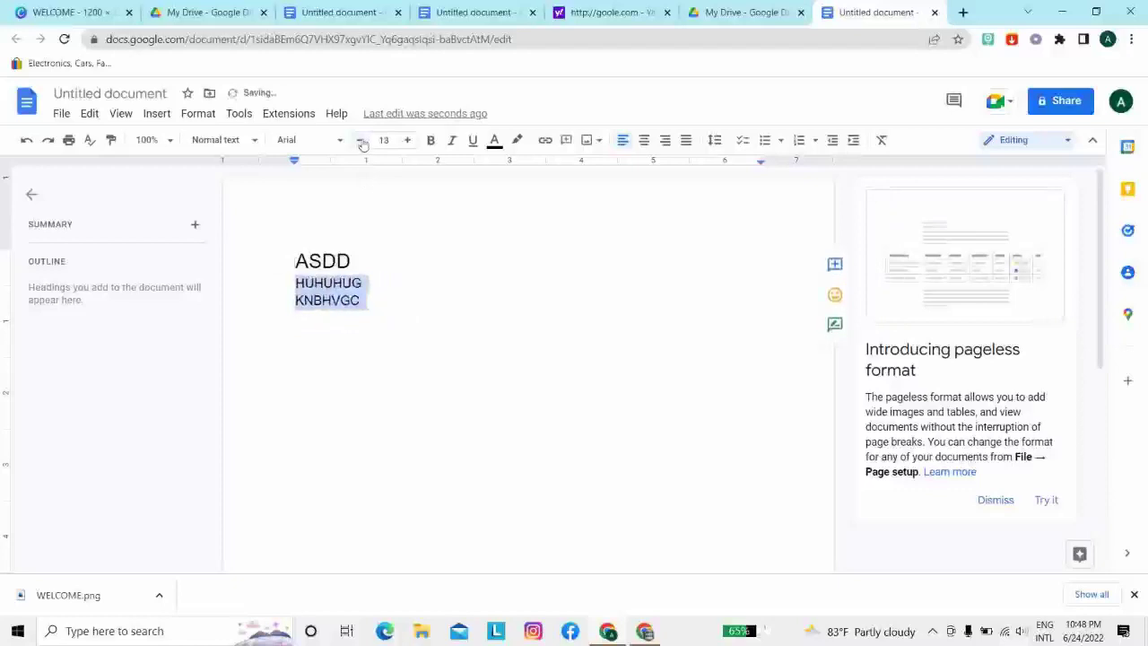
Center all three lines of text on the page
left_click(289, 260)
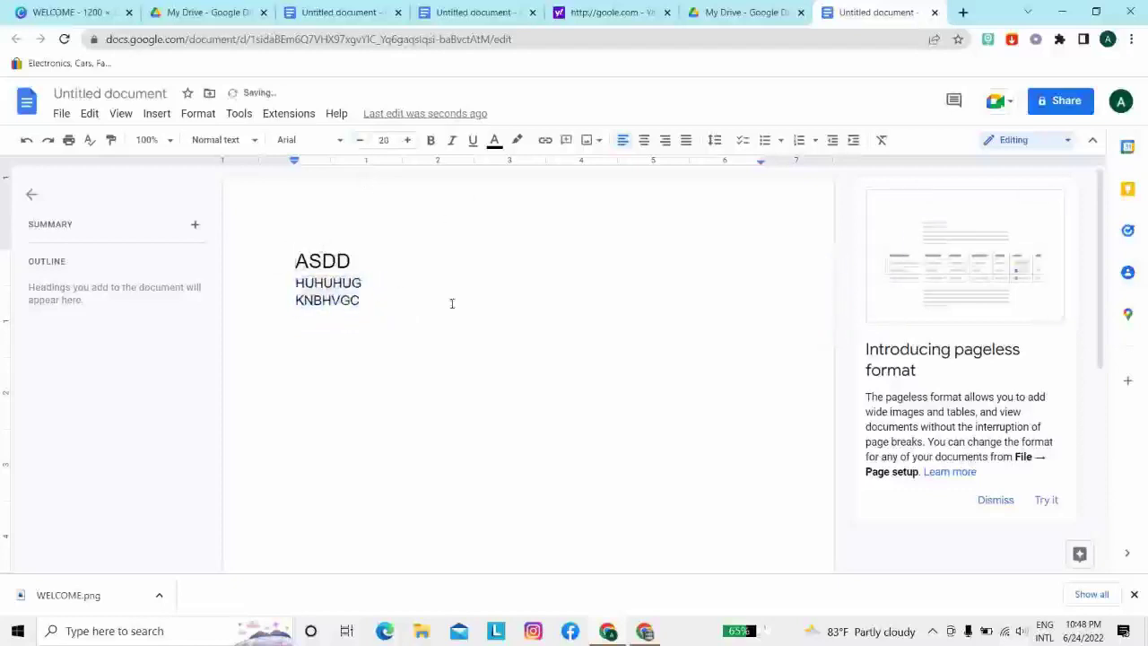
left_click_drag(291, 260, 376, 313)
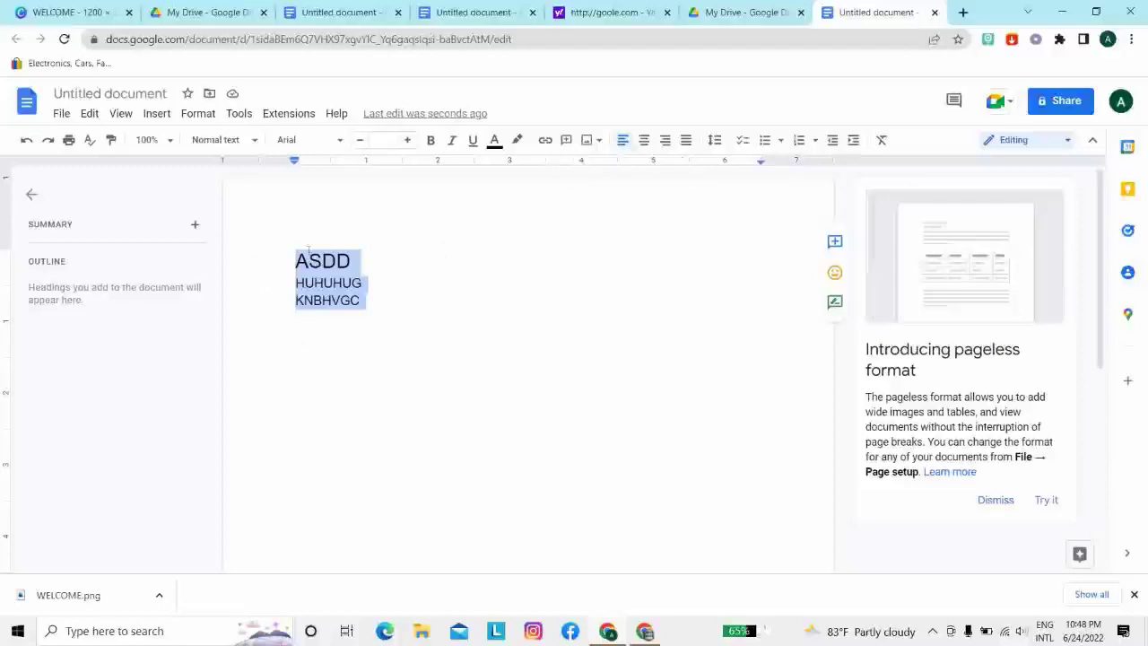
left_click(648, 143)
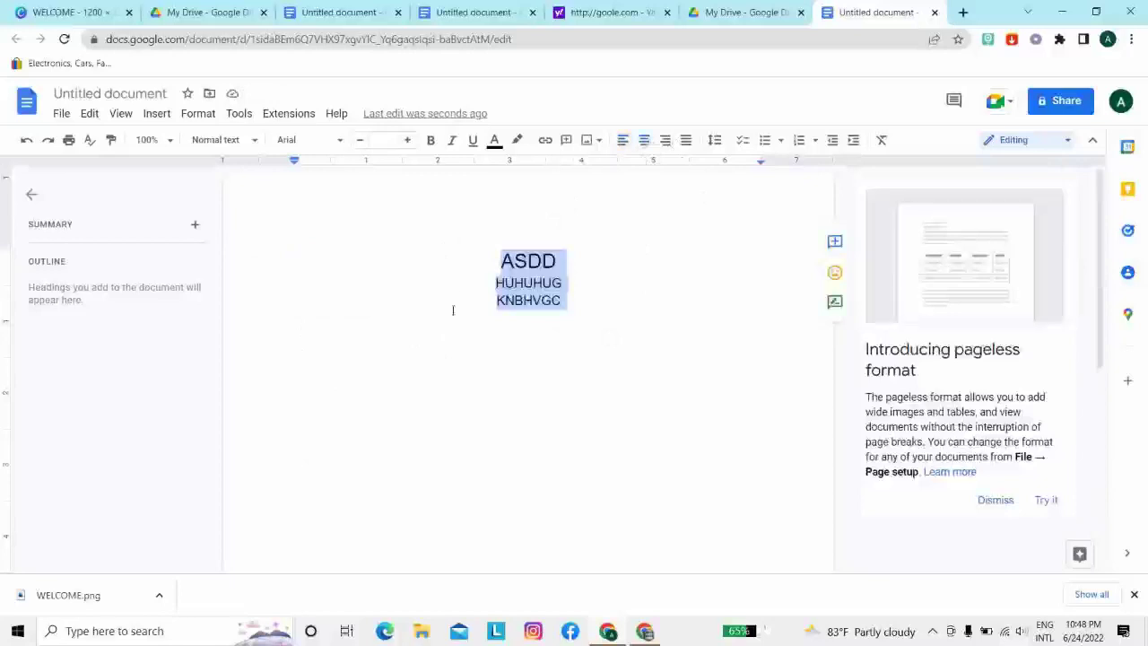
Change the text colour of the ASDD heading to red
left_click(504, 262)
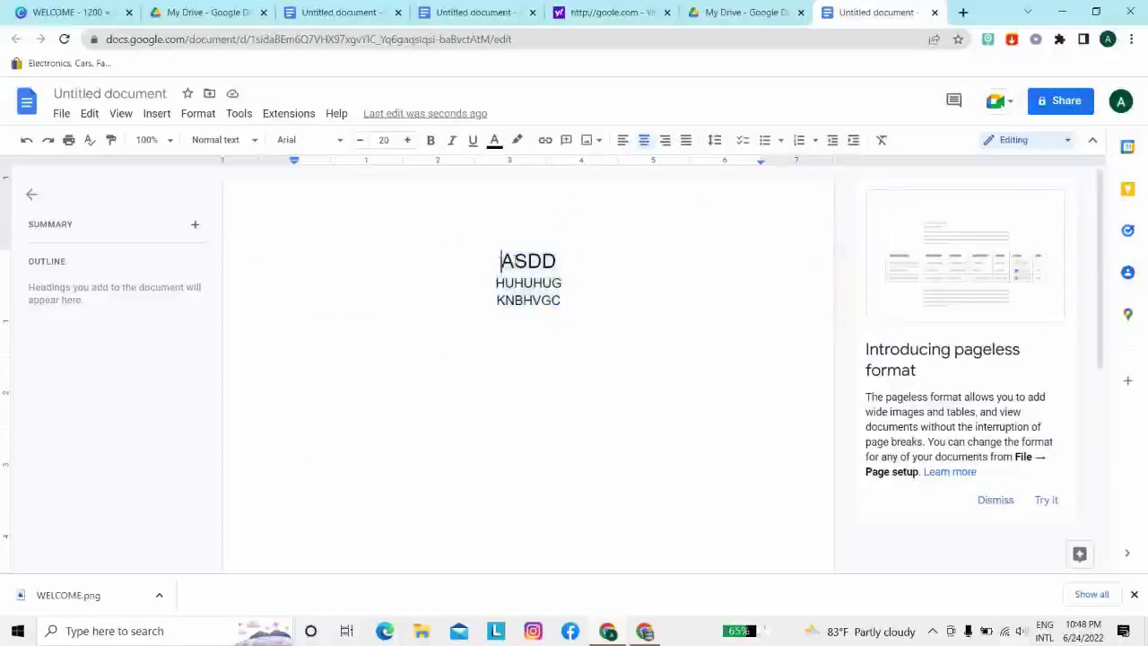
left_click_drag(500, 260, 574, 254)
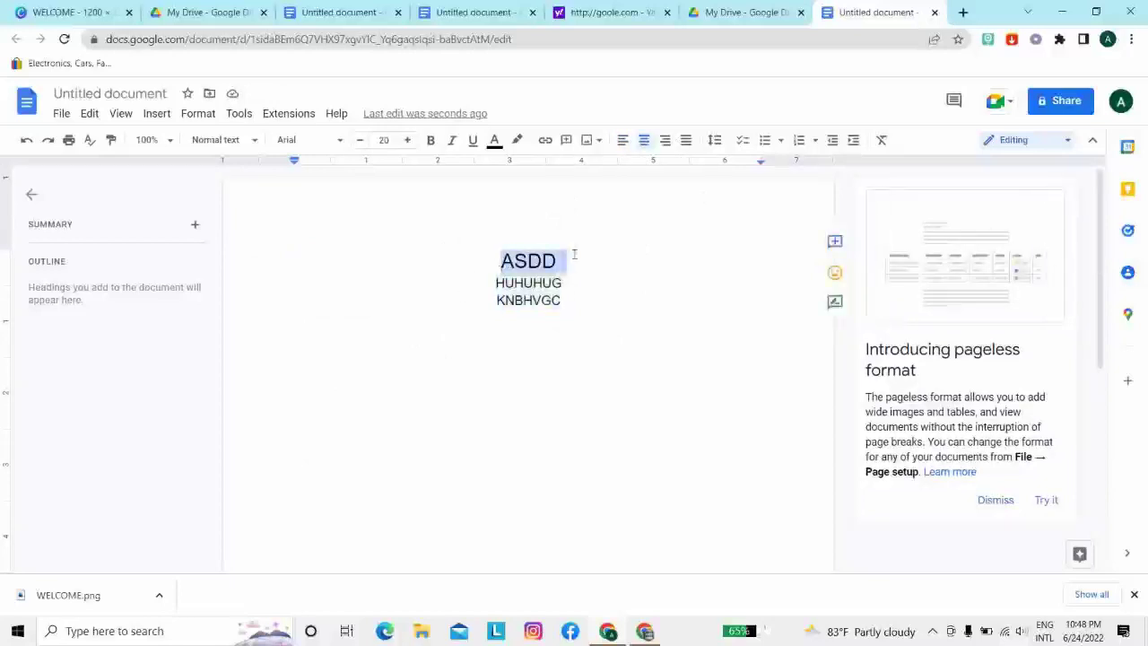
left_click(494, 142)
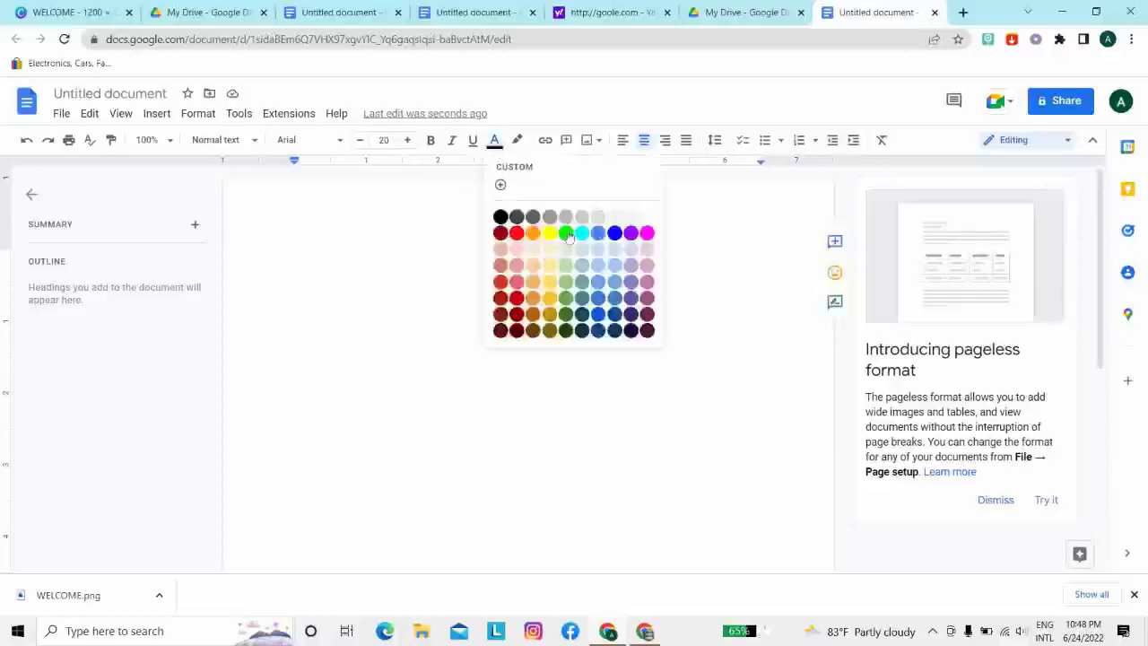
left_click(517, 233)
left_click(446, 290)
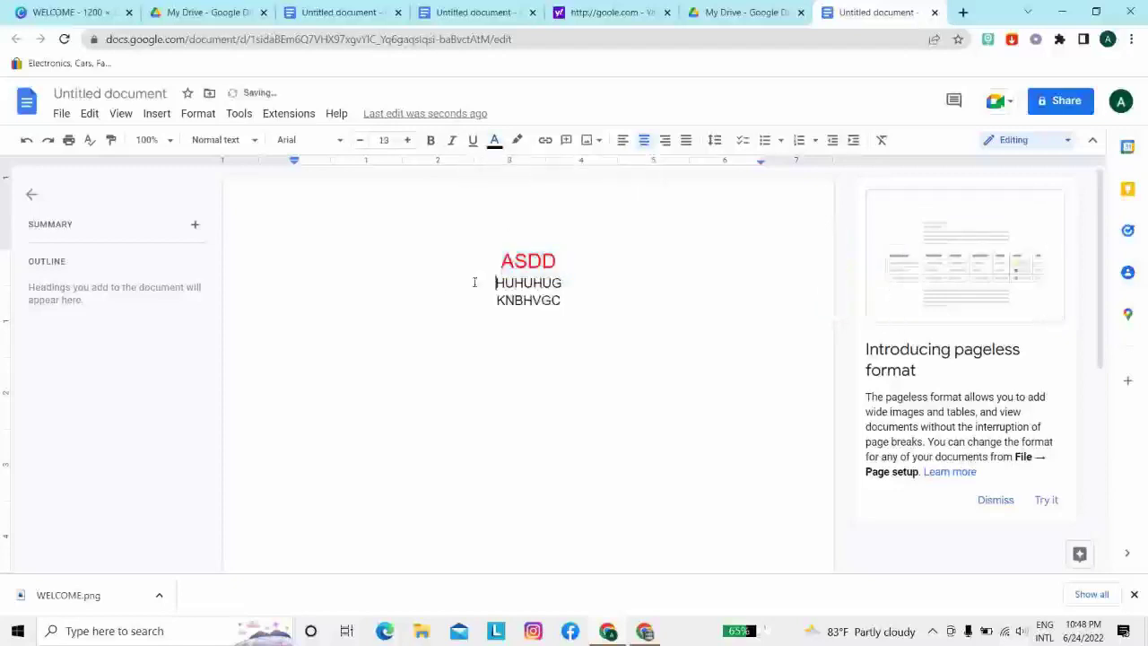
Change the text colour of the HUHUHUG and KNBHVGC lines to blue
left_click_drag(496, 282, 561, 301)
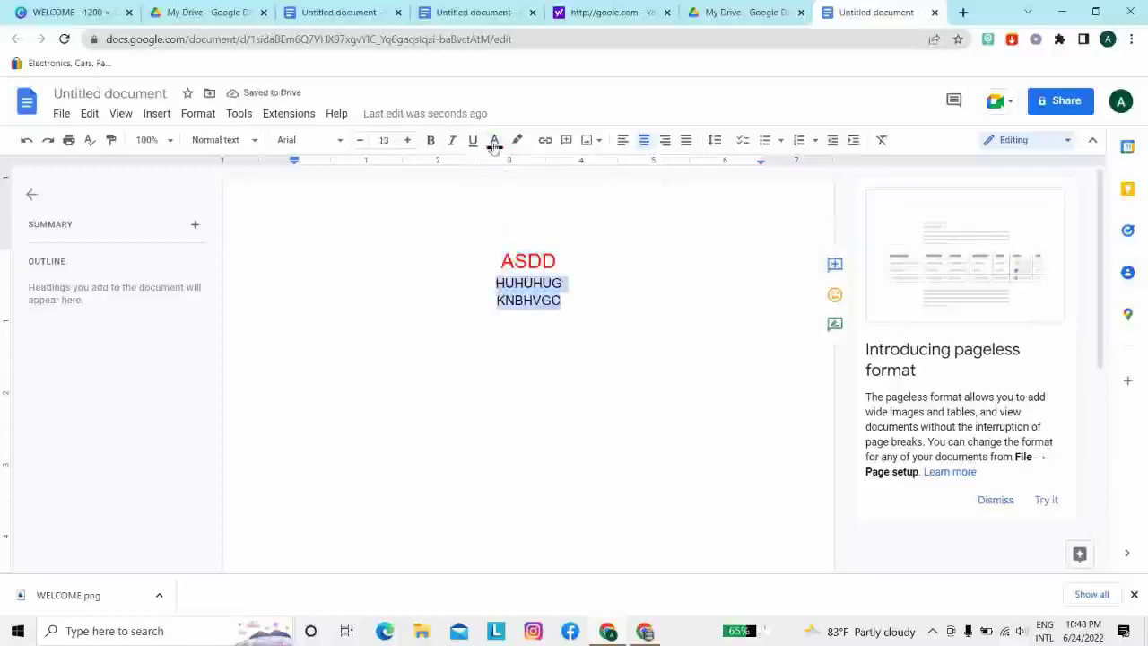
left_click(494, 141)
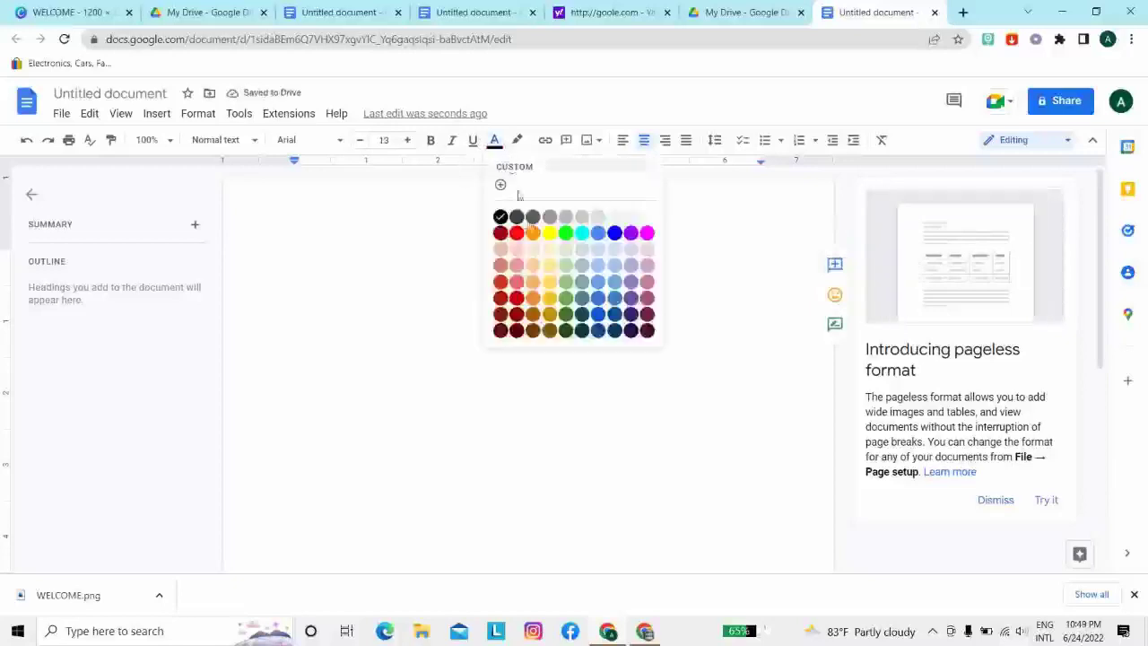
left_click(614, 233)
left_click(614, 329)
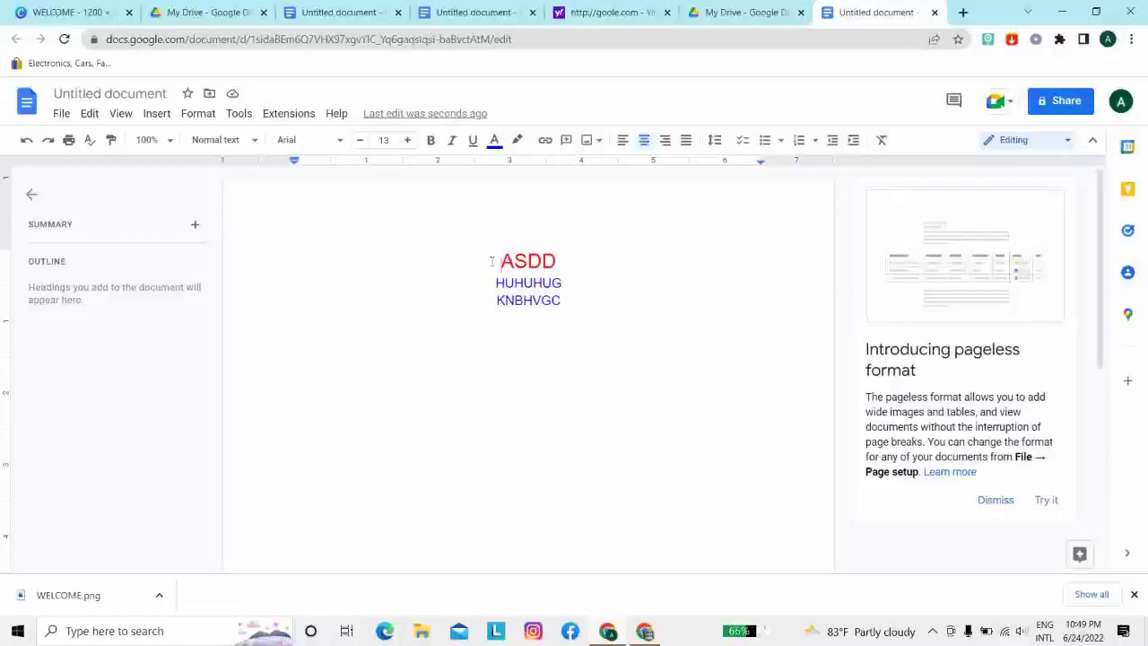
Format the ASDD heading as underlined, italic and bold
left_click_drag(491, 261, 562, 259)
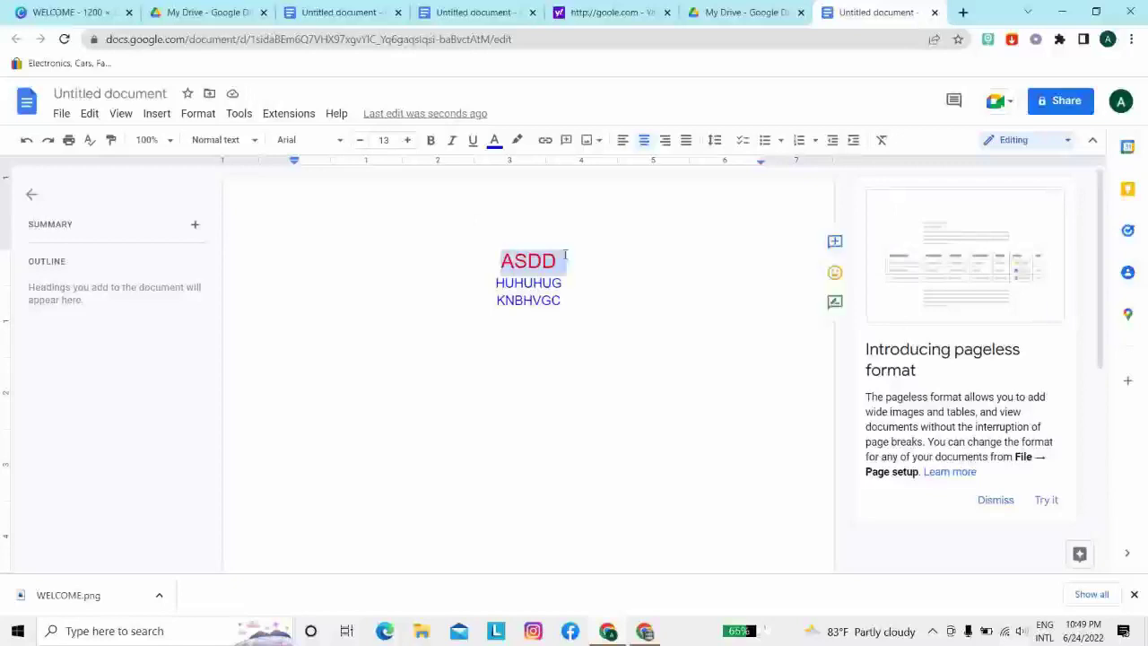
left_click(473, 141)
left_click(449, 282)
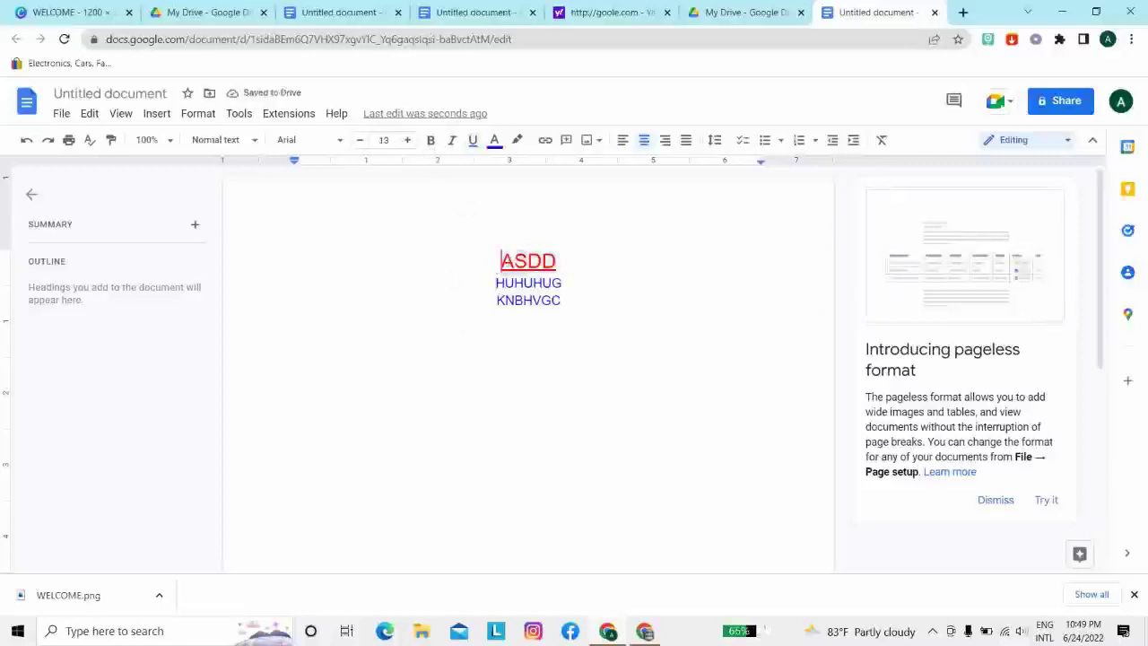
left_click_drag(499, 261, 583, 258)
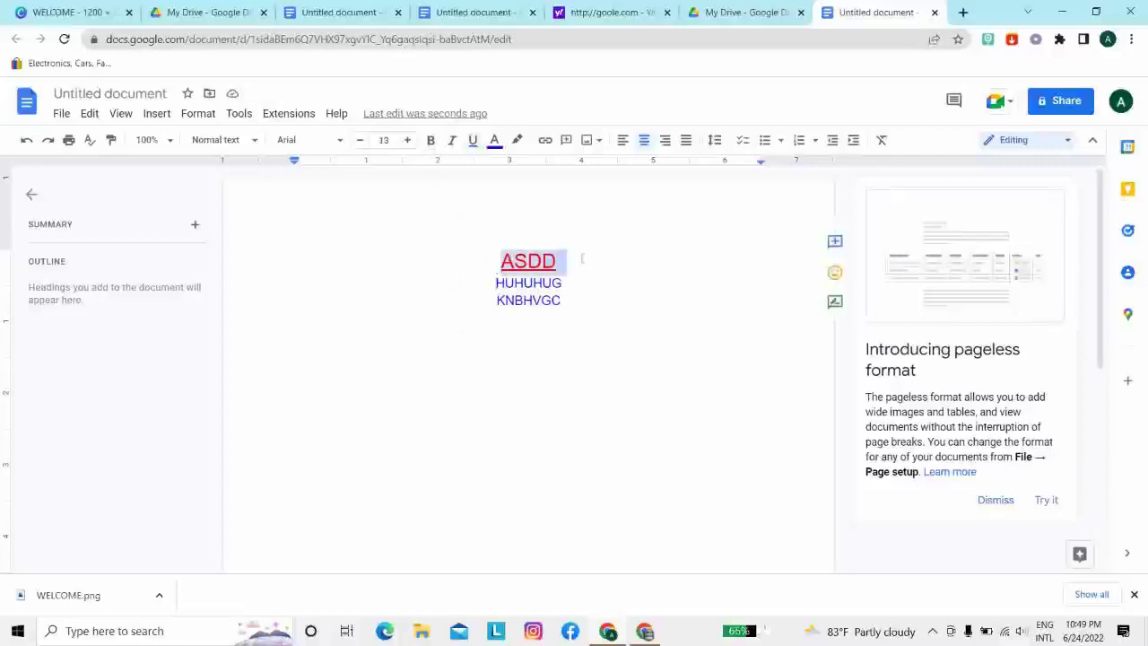
left_click(452, 140)
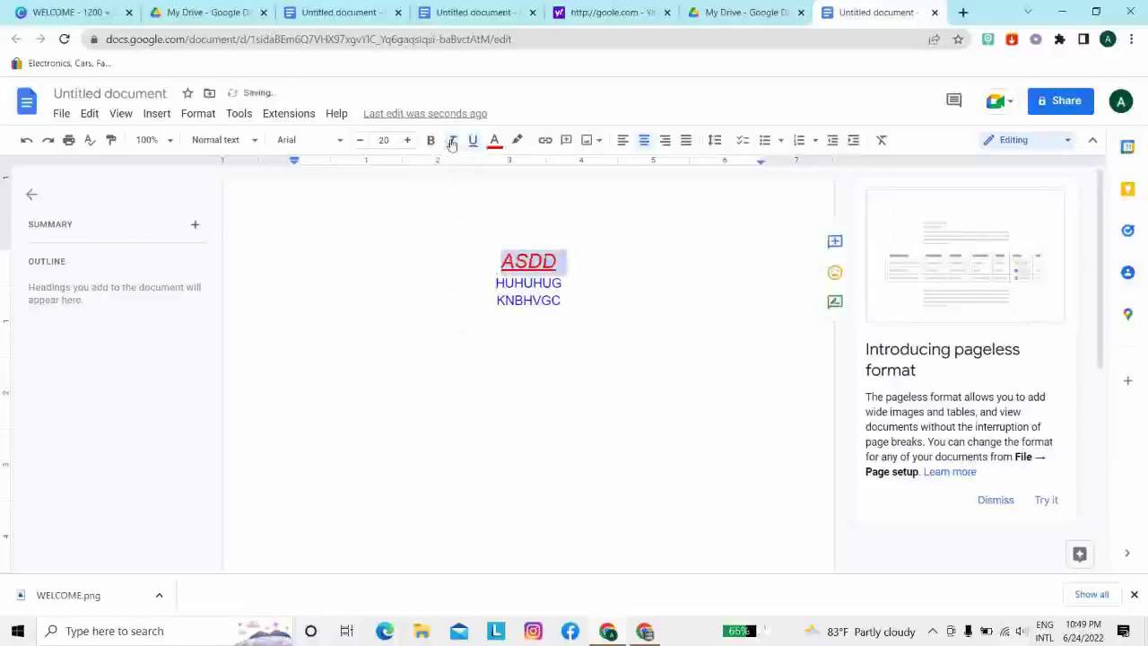
left_click(432, 142)
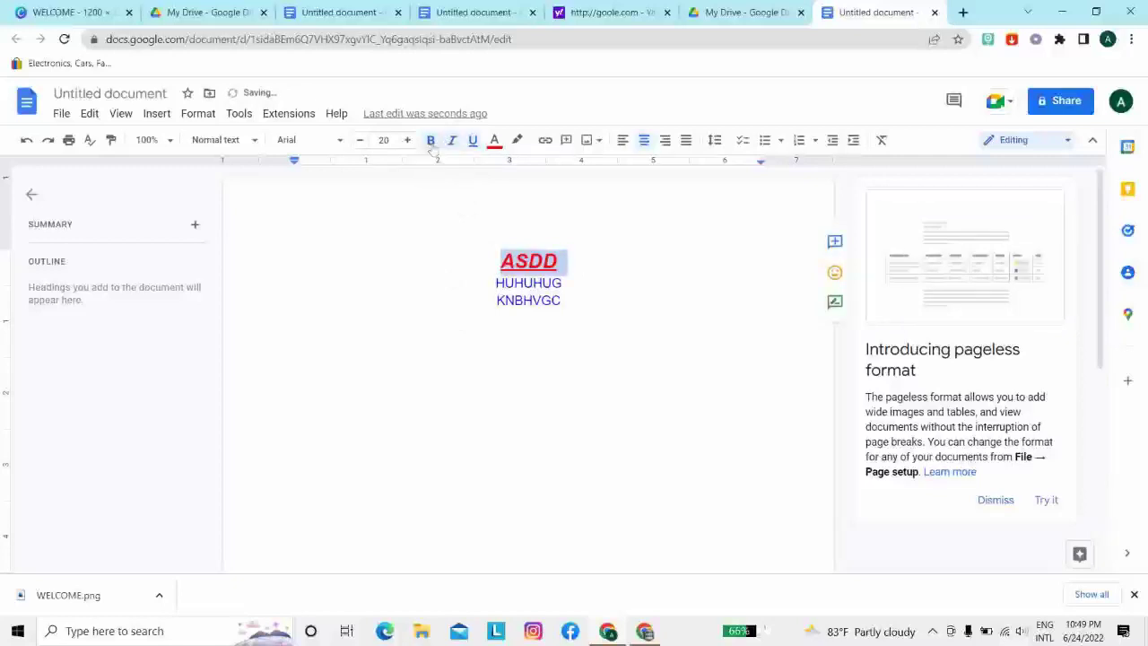
left_click(440, 259)
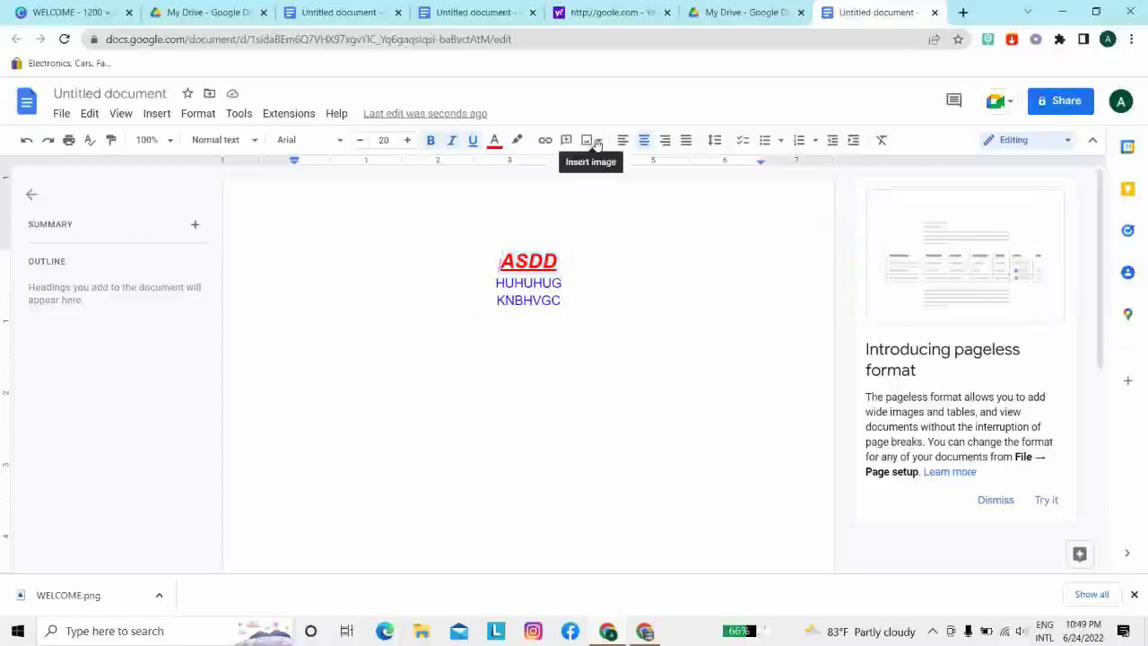
Insert the WELCOME image from the computer's Downloads folder two lines below the KNBHVGC text
left_click(572, 300)
key("Return")
key("Return")
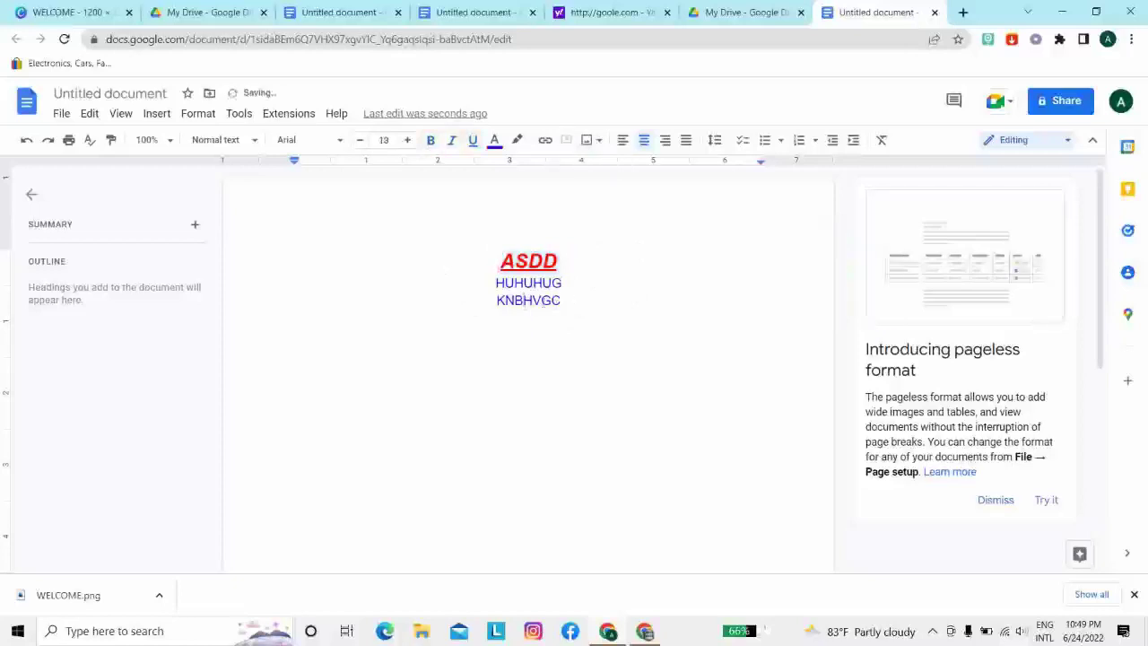
left_click(597, 141)
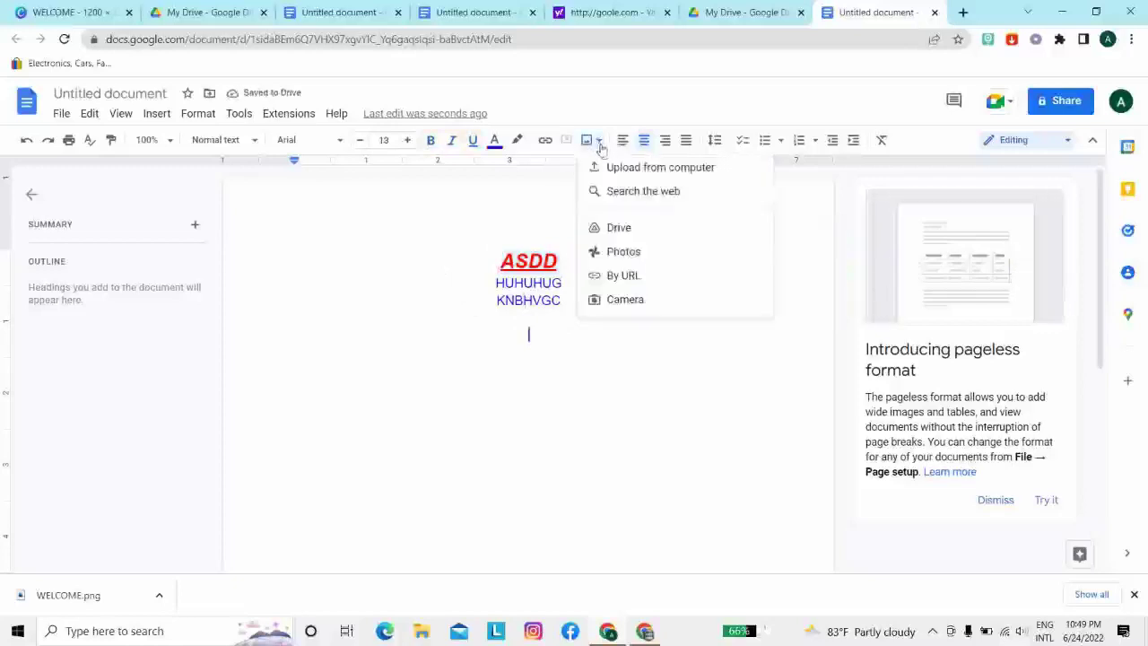
left_click(638, 170)
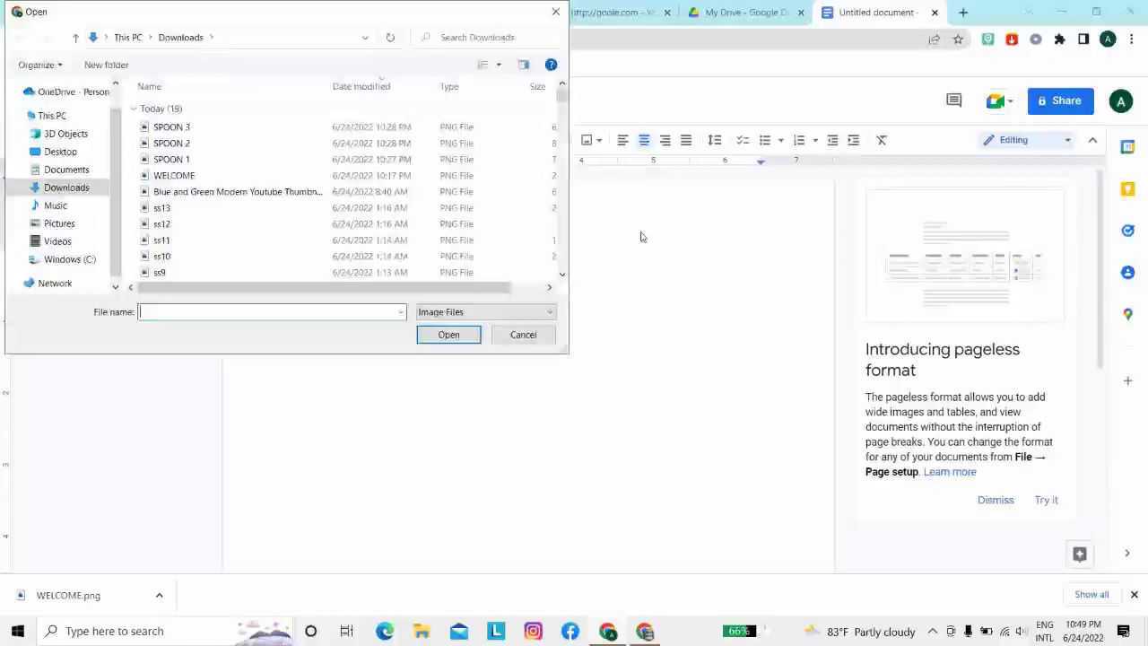
left_click(196, 177)
left_click(443, 333)
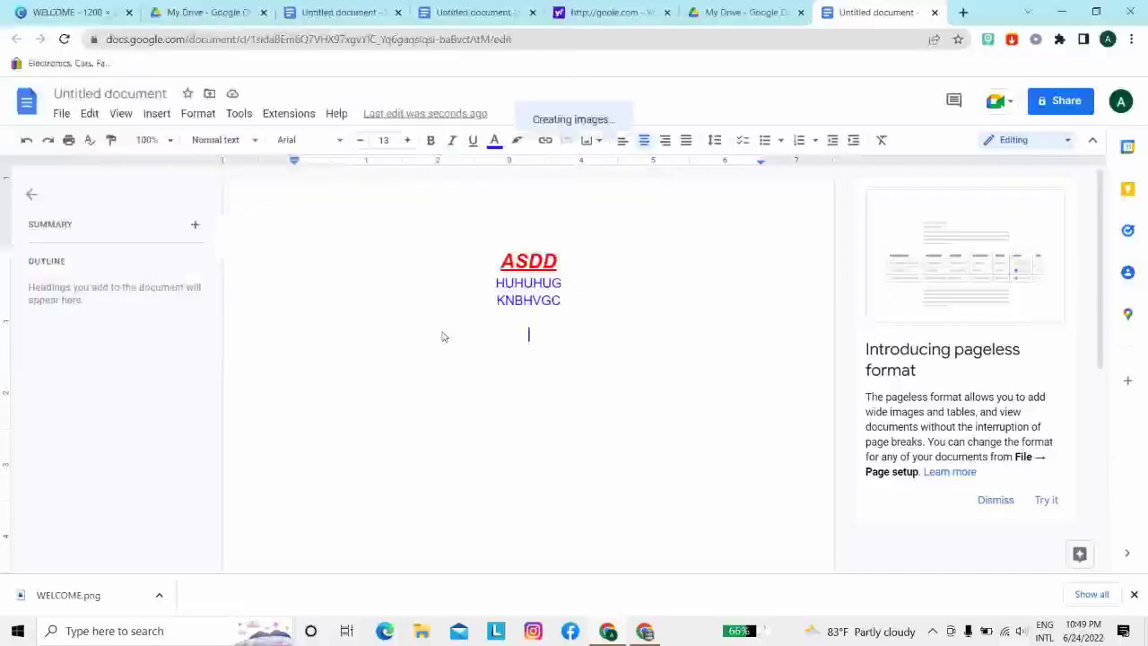
scroll(643, 344, "down", 1)
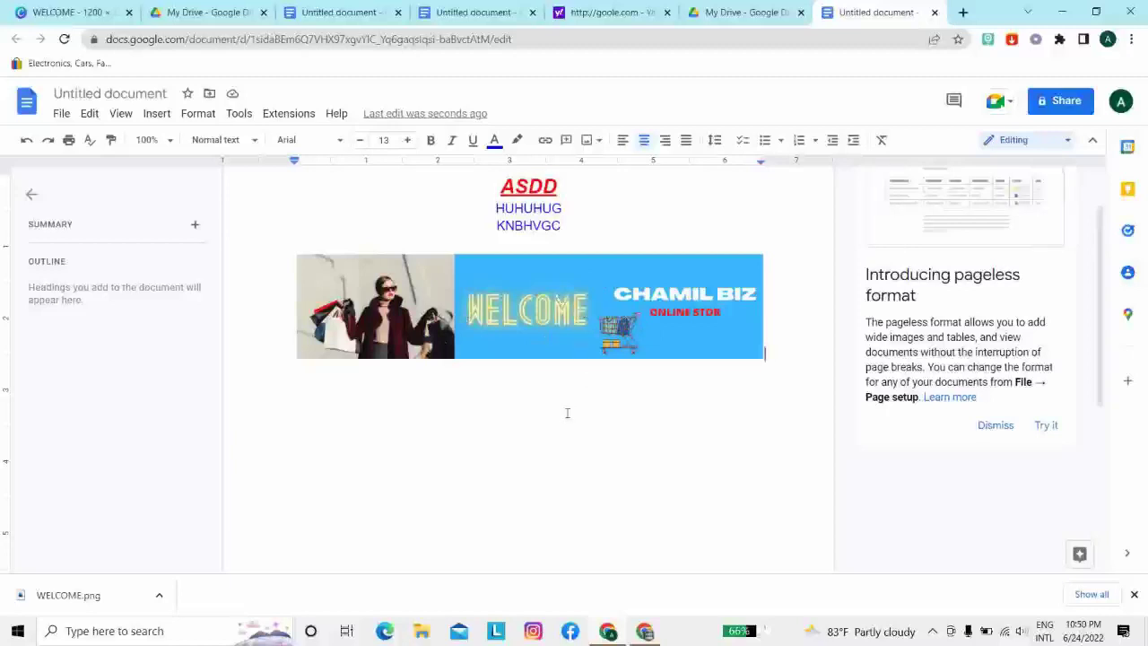
Review the WELCOME banner in the document and compare it with the item description area of the eBay listing
scroll(566, 412, "up", 1)
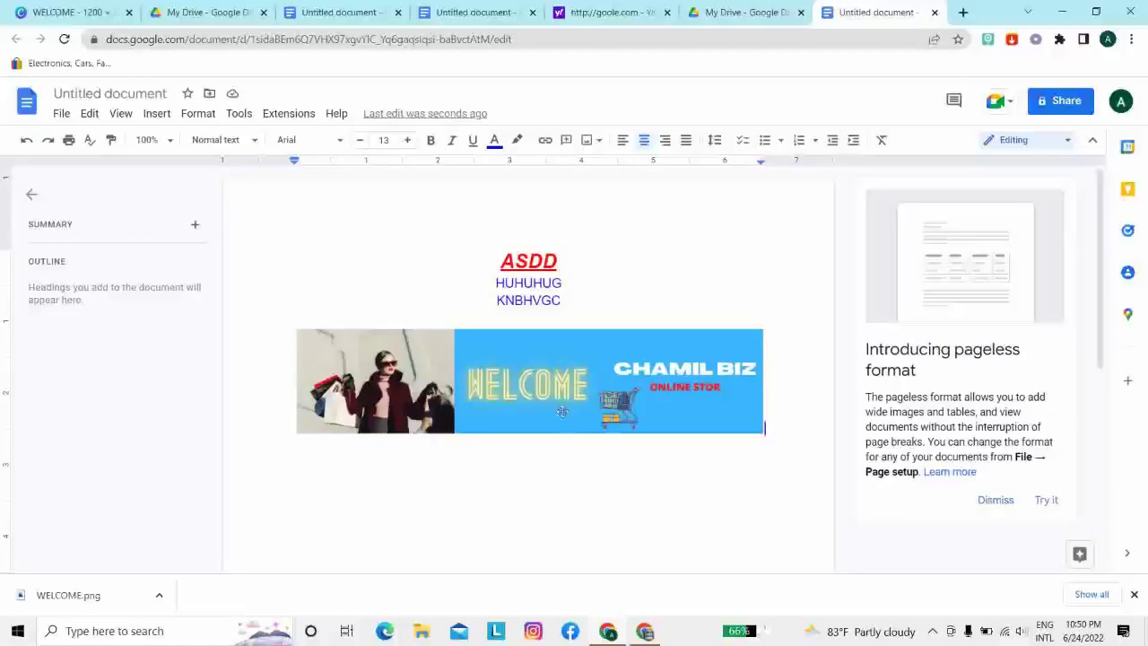
scroll(566, 419, "down", 2)
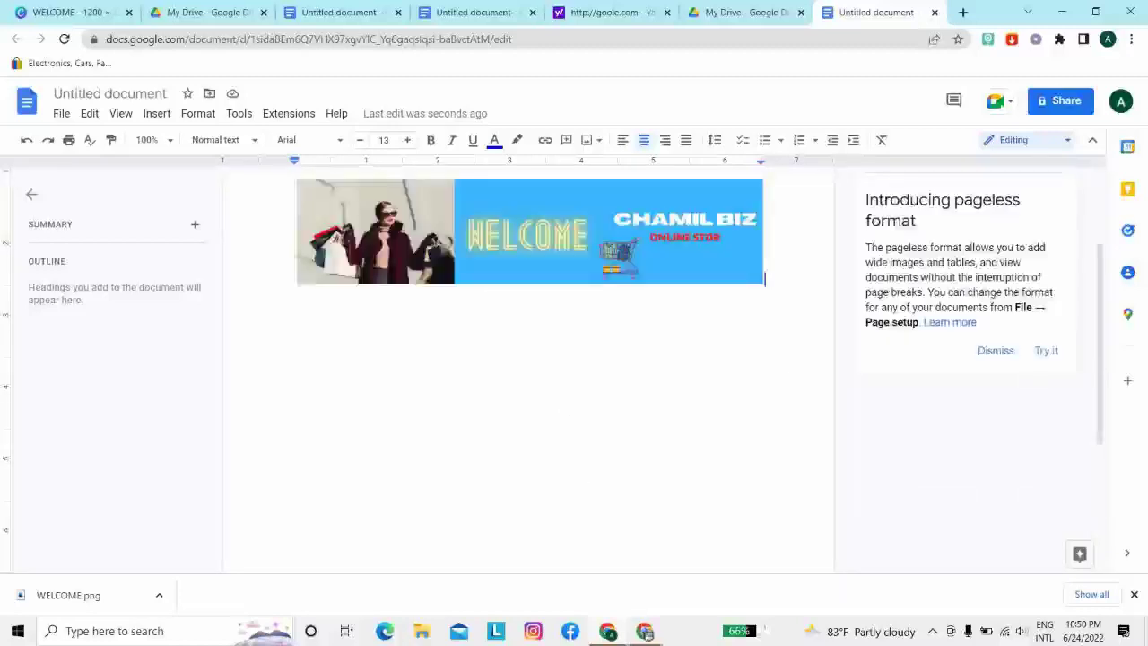
left_click(647, 634)
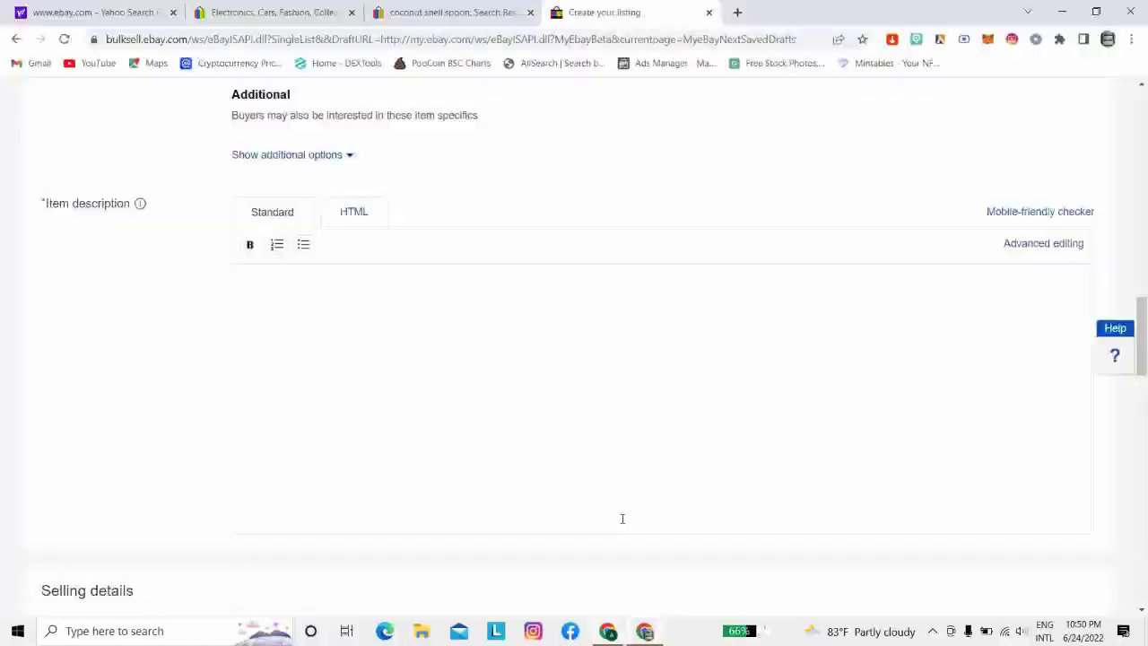
mouse_move(607, 630)
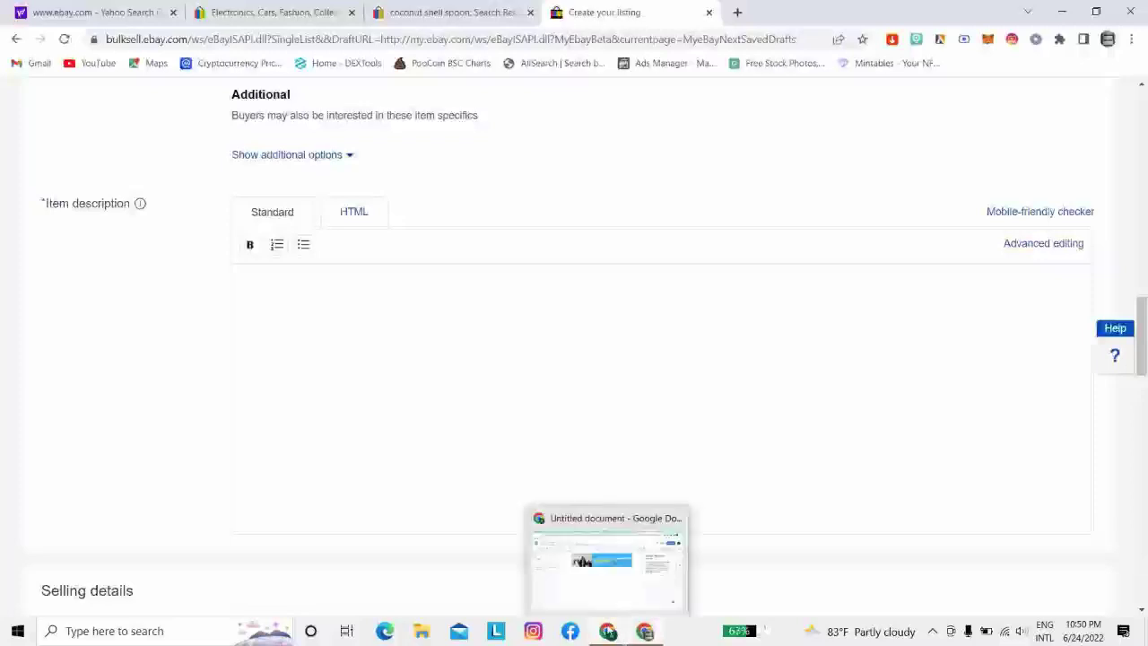
left_click(607, 560)
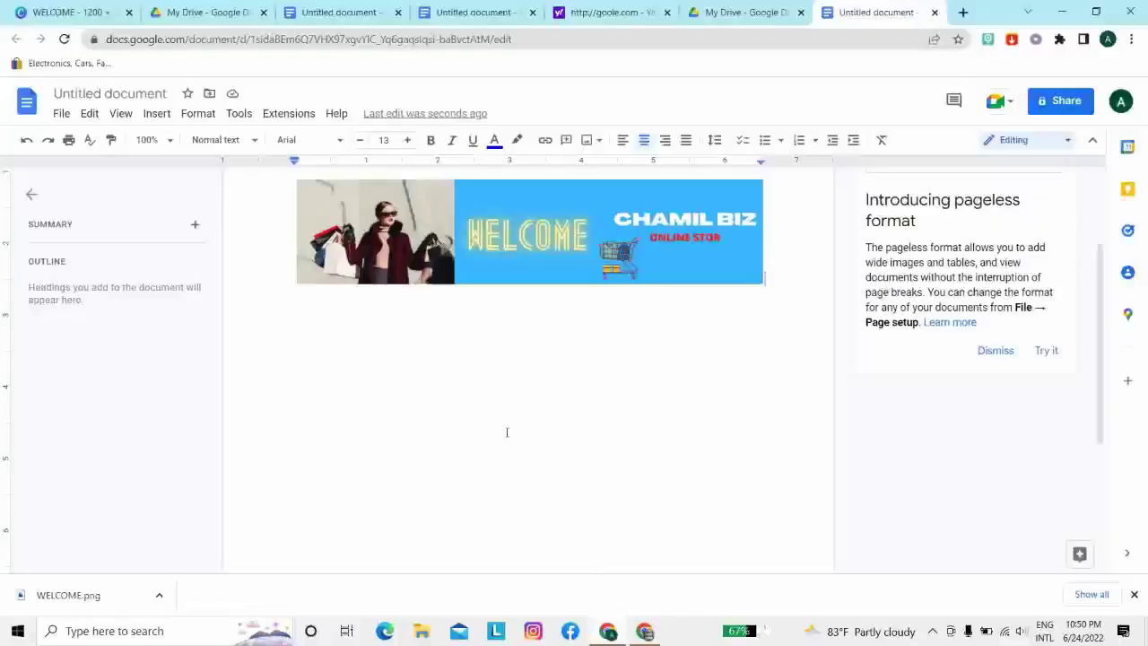
Switch to Canva, leave the WELCOME banner design and view the Canva home page
left_click(78, 12)
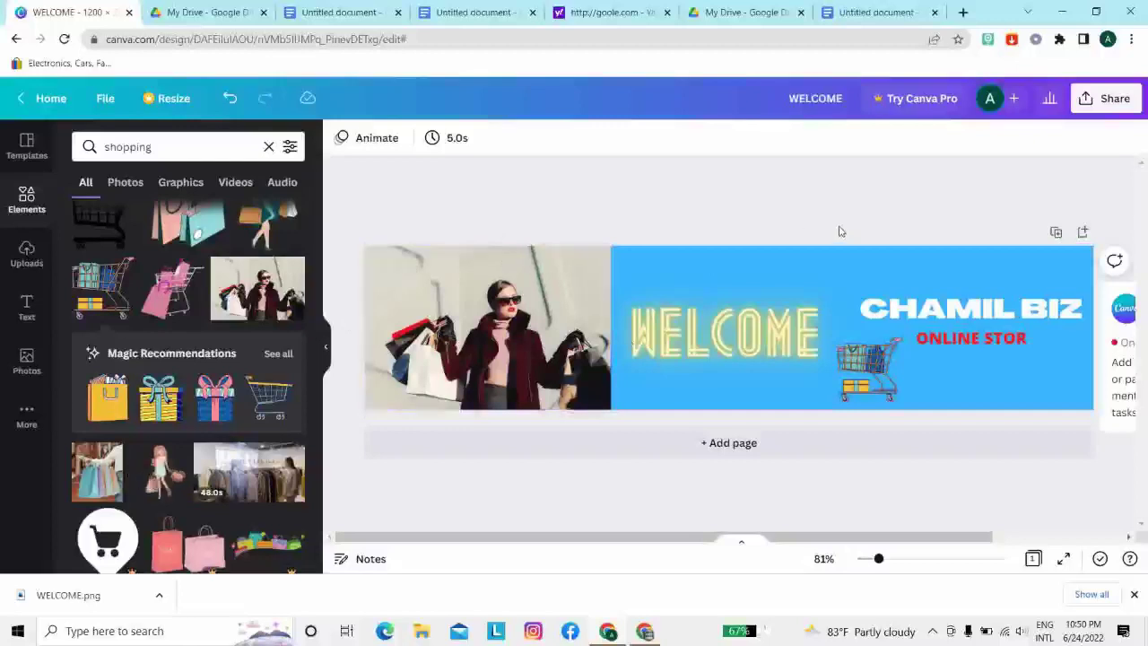
left_click(16, 40)
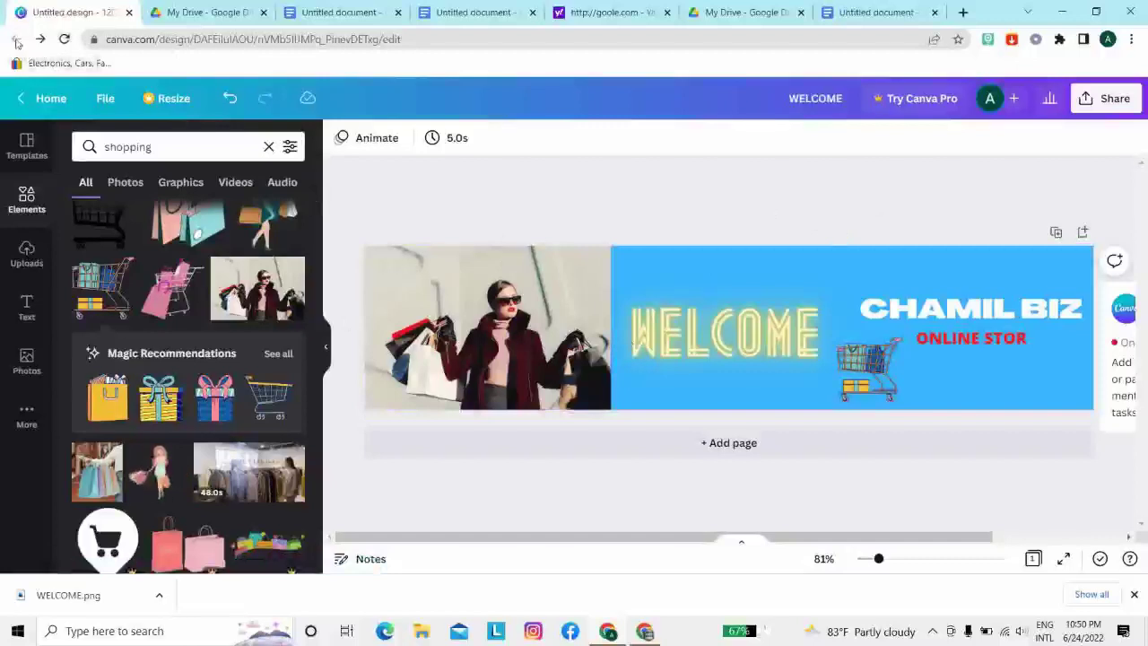
left_click(52, 101)
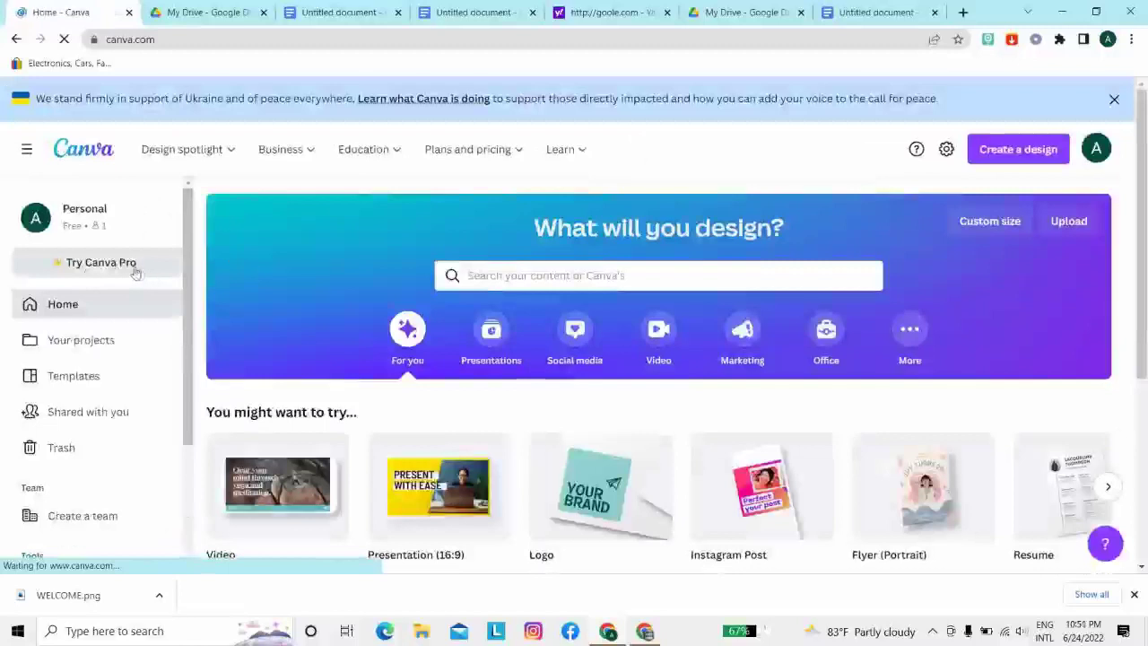
scroll(375, 226, "down", 3)
scroll(375, 229, "up", 3)
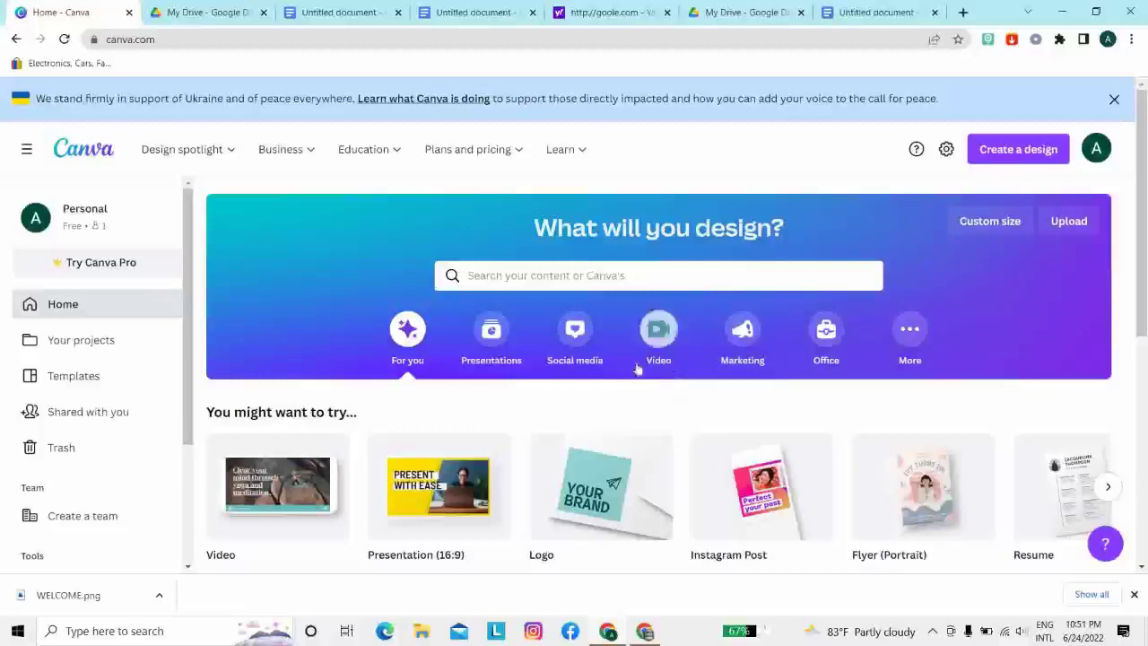
Browse Canva's social media design types for Instagram and Facebook, and open the custom size options for a new design
left_click(576, 332)
scroll(579, 345, "down", 2)
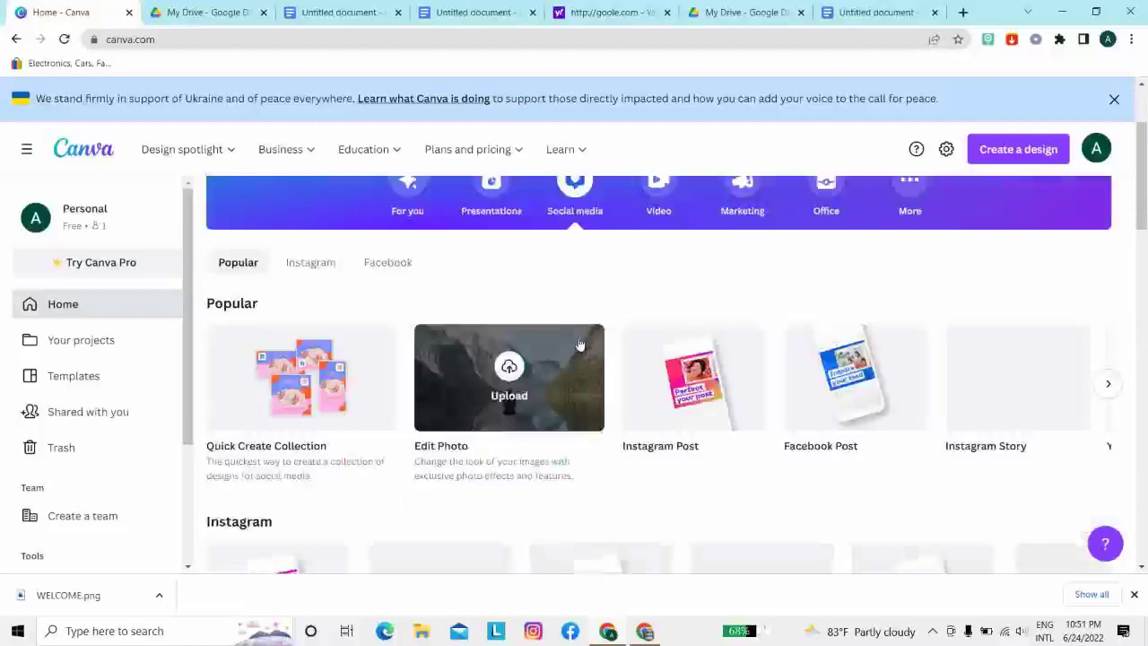
scroll(579, 344, "down", 2)
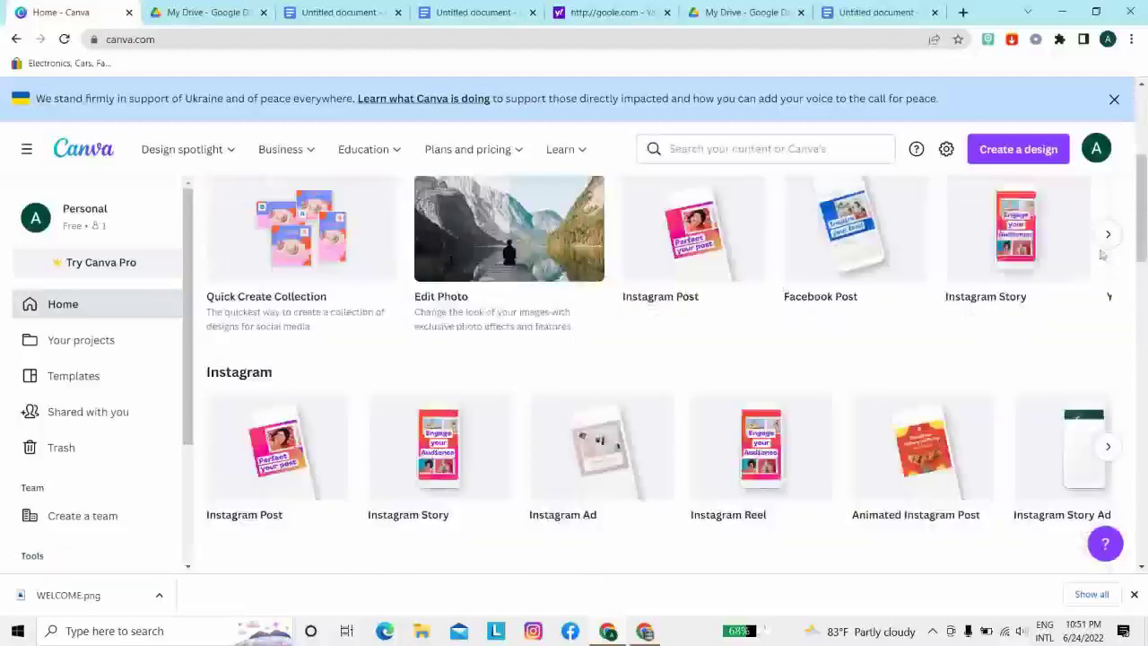
scroll(802, 374, "down", 3)
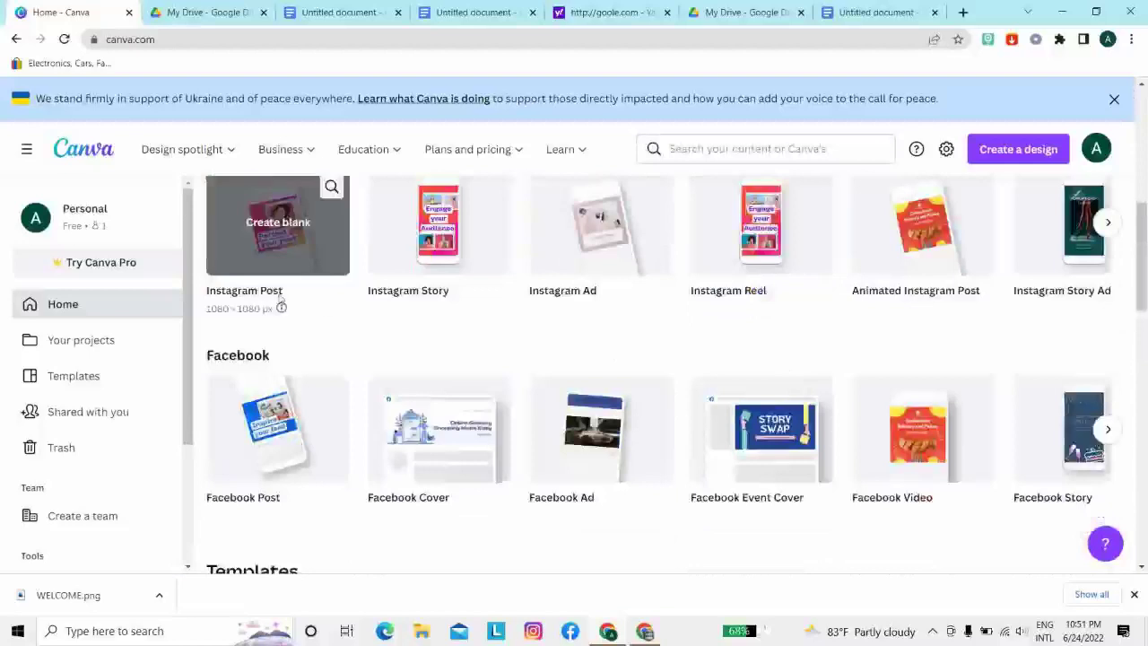
scroll(644, 322, "down", 4)
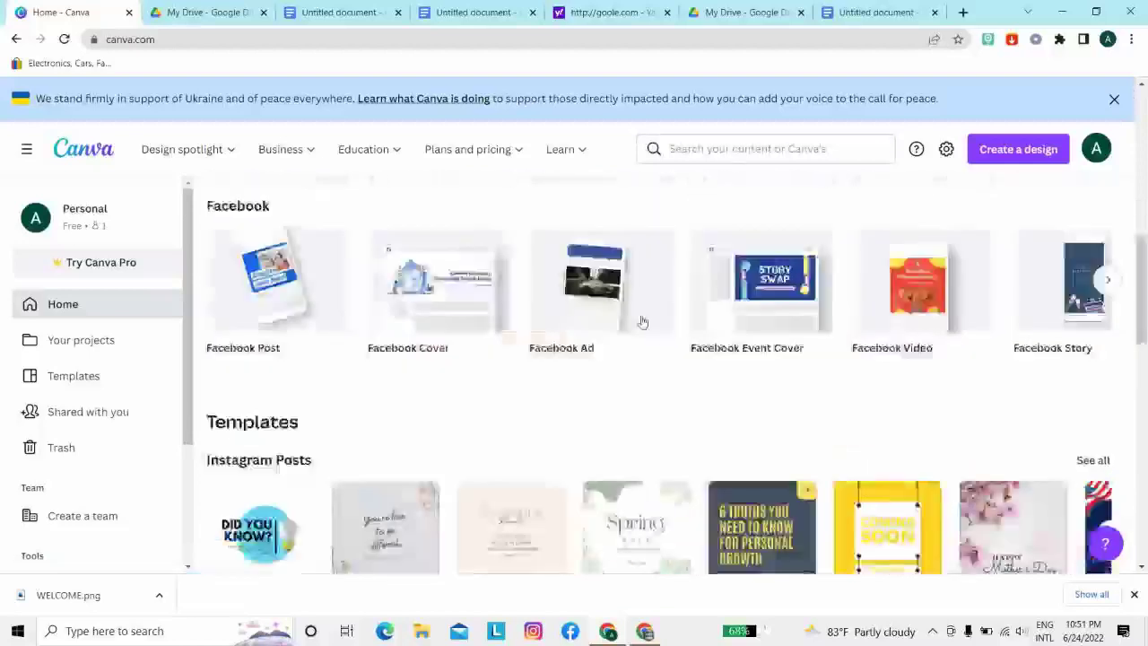
scroll(644, 323, "up", 8)
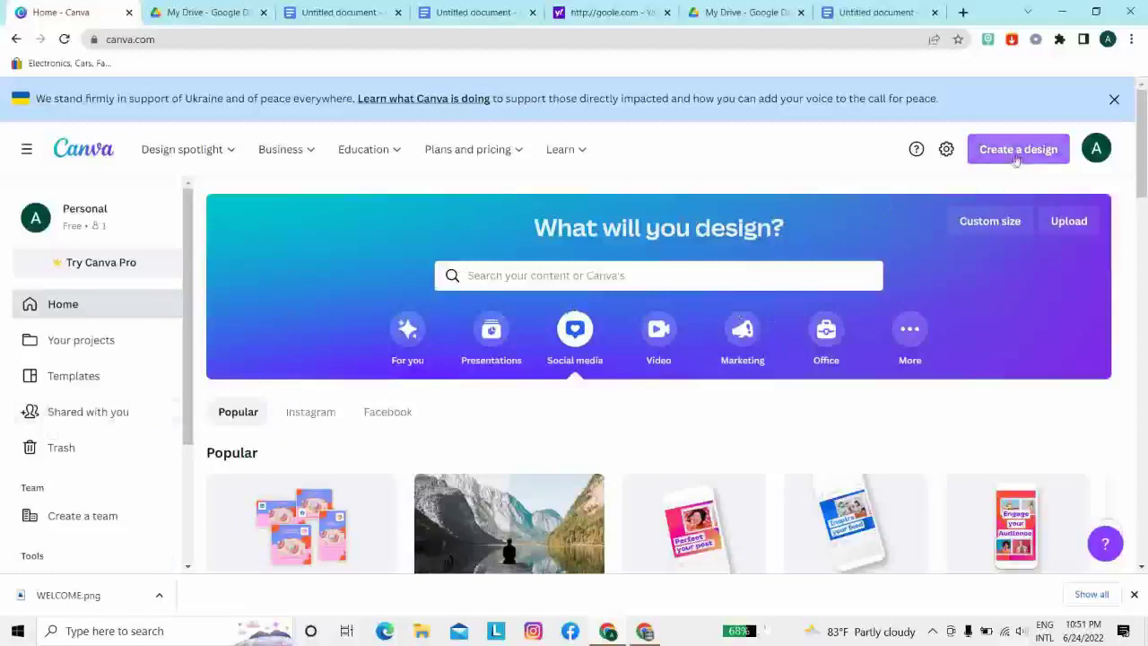
left_click(988, 224)
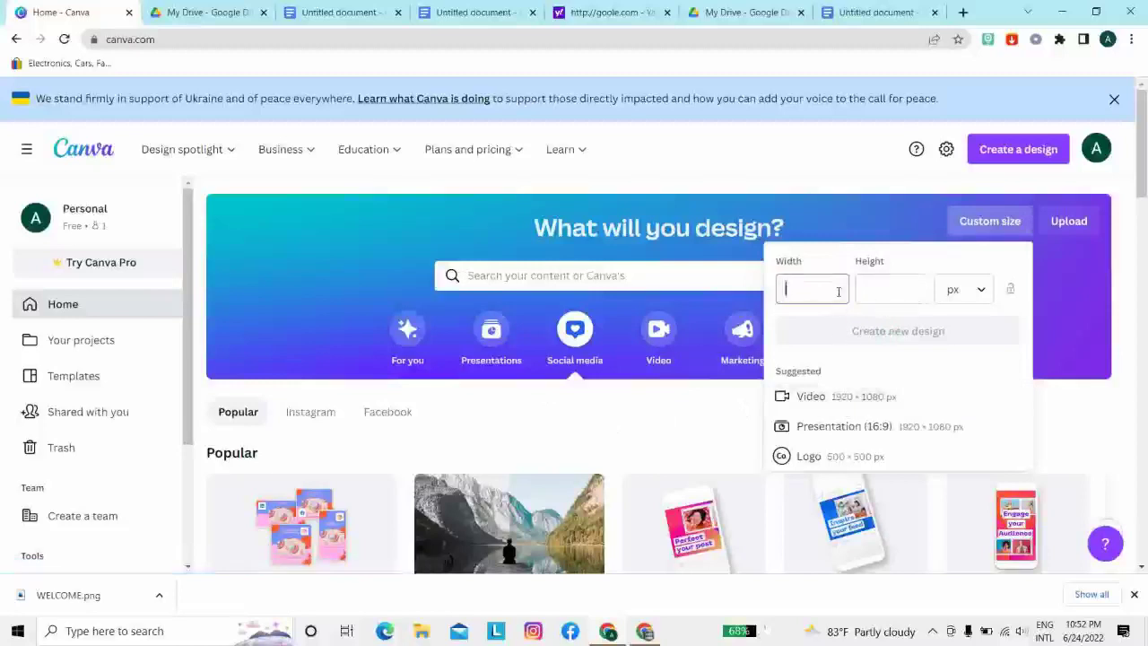
mouse_move(560, 149)
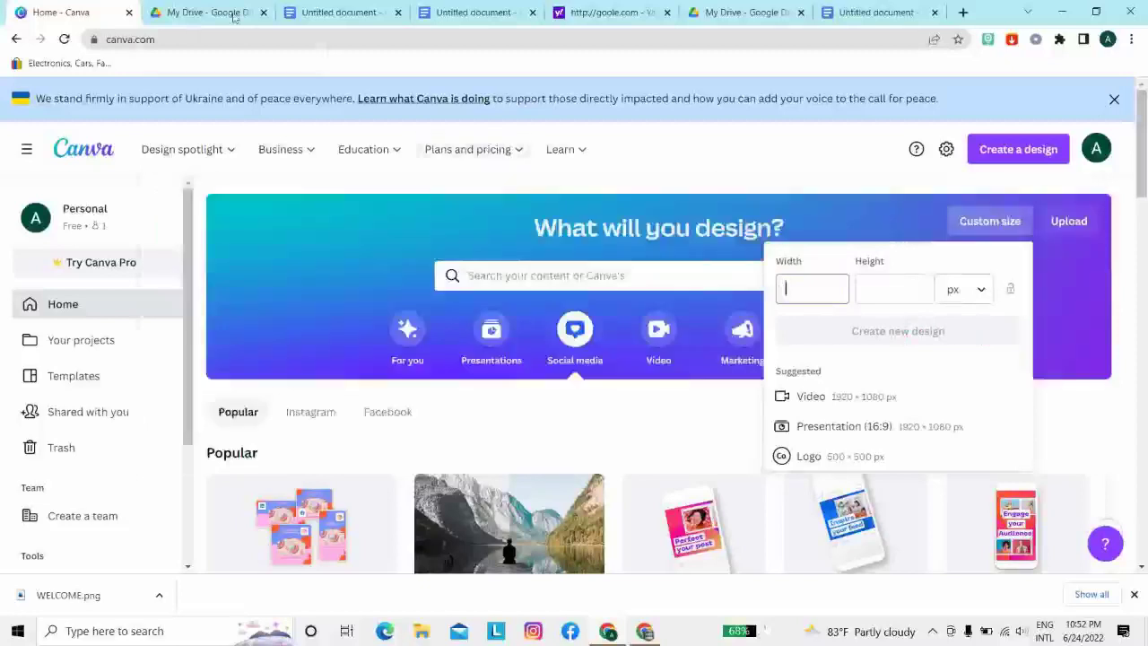
Look up canva pro pricing on the web and open the Canva pricing page
left_click(963, 13)
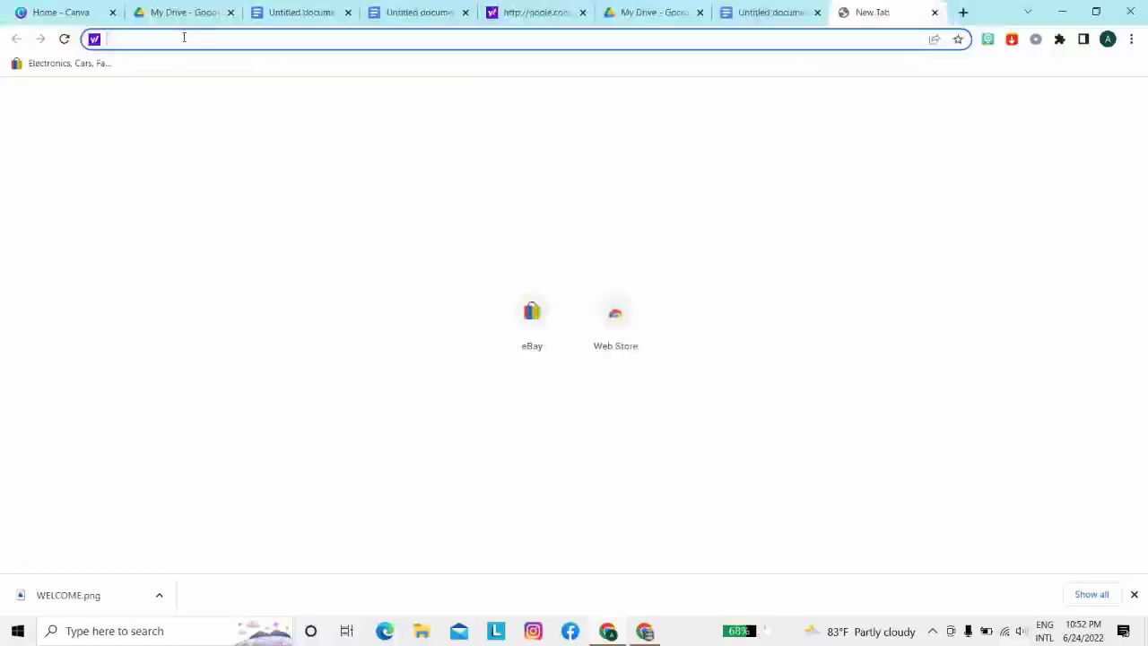
type("ca")
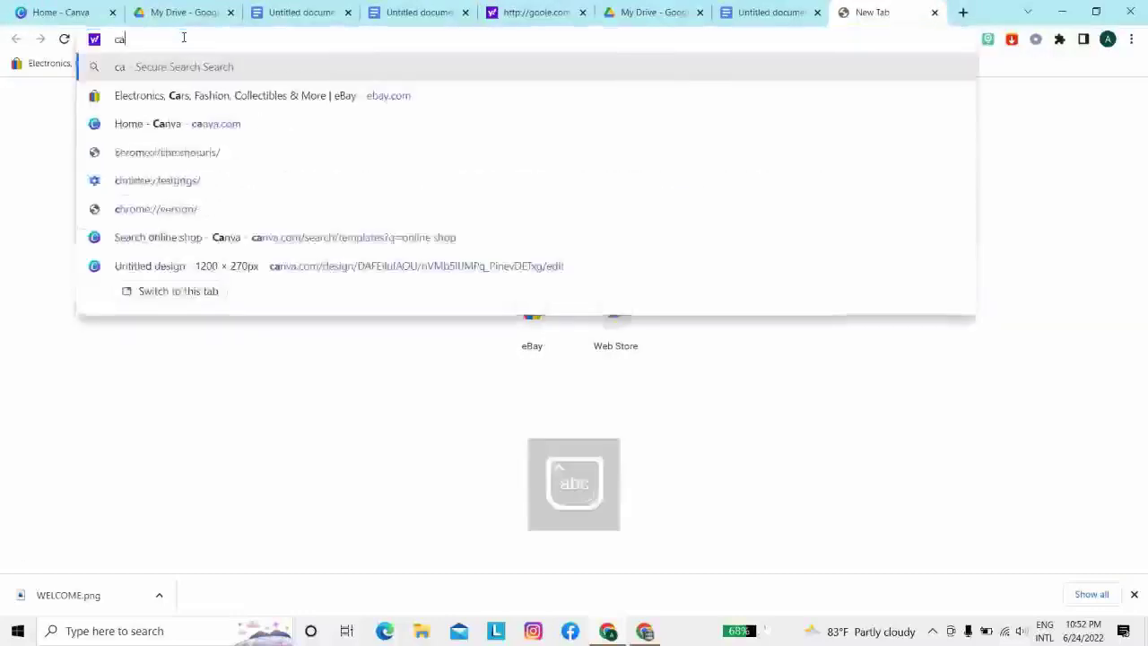
type("n")
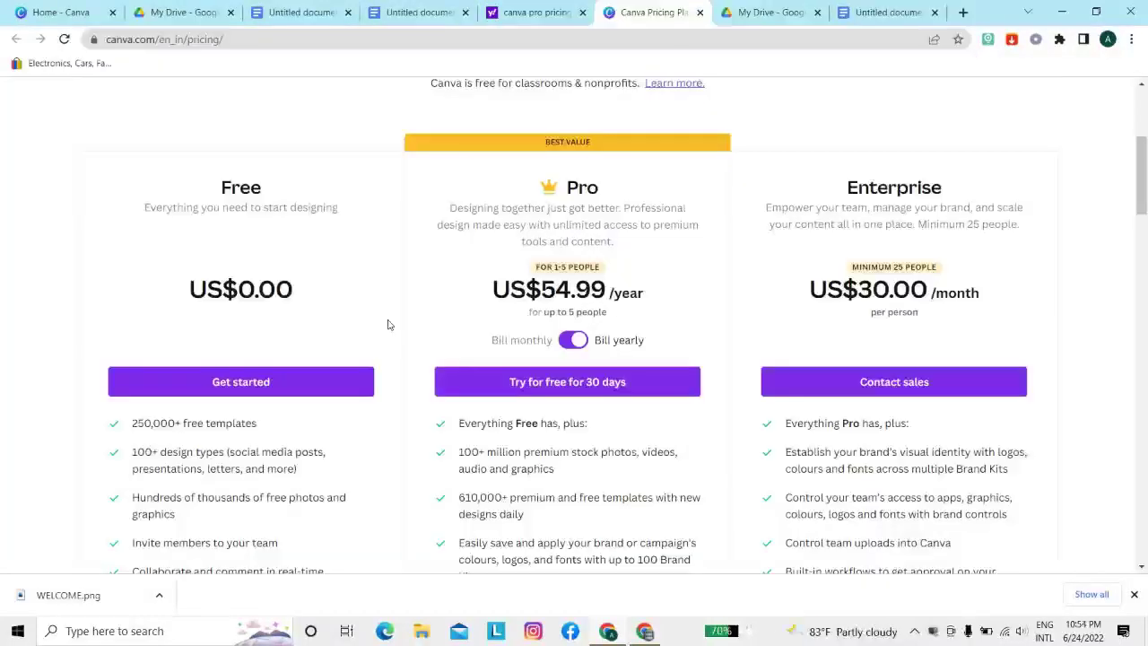
Compare the prices and features of Canva's Free, Pro and Enterprise plans, and close the pricing page
scroll(260, 368, "down", 4)
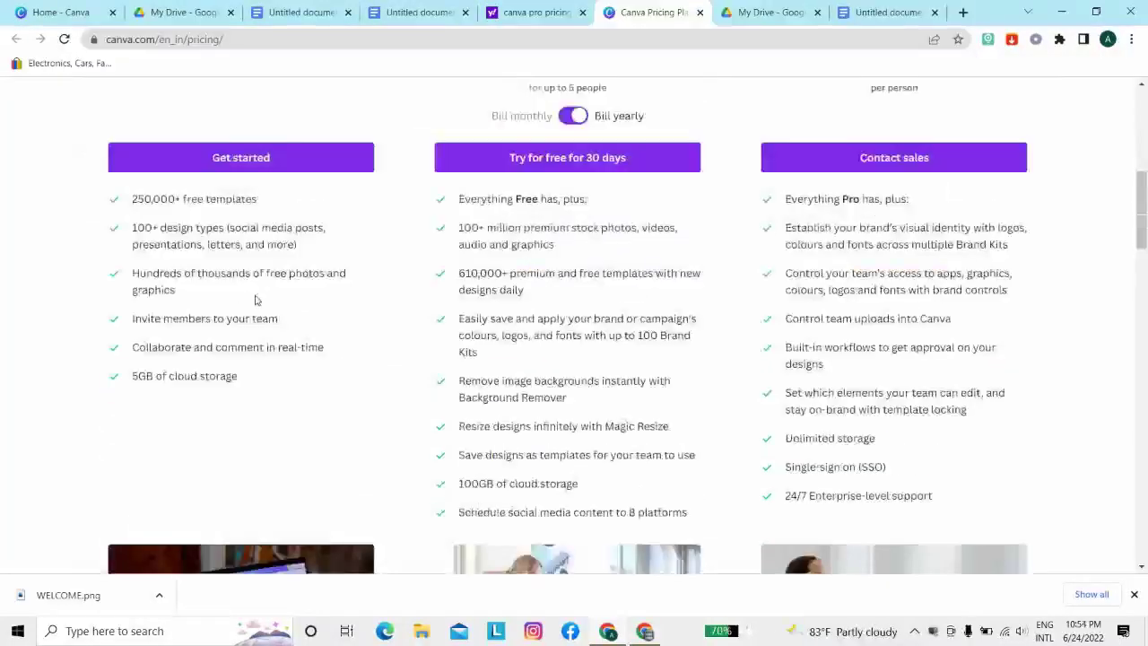
scroll(269, 363, "up", 4)
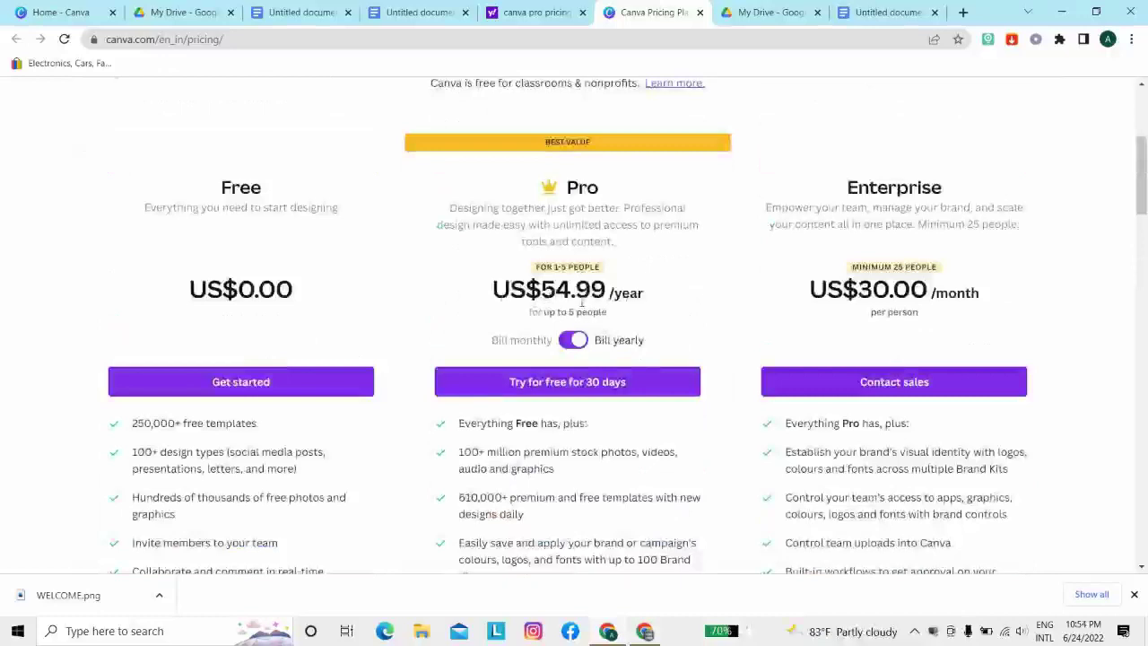
scroll(581, 303, "down", 4)
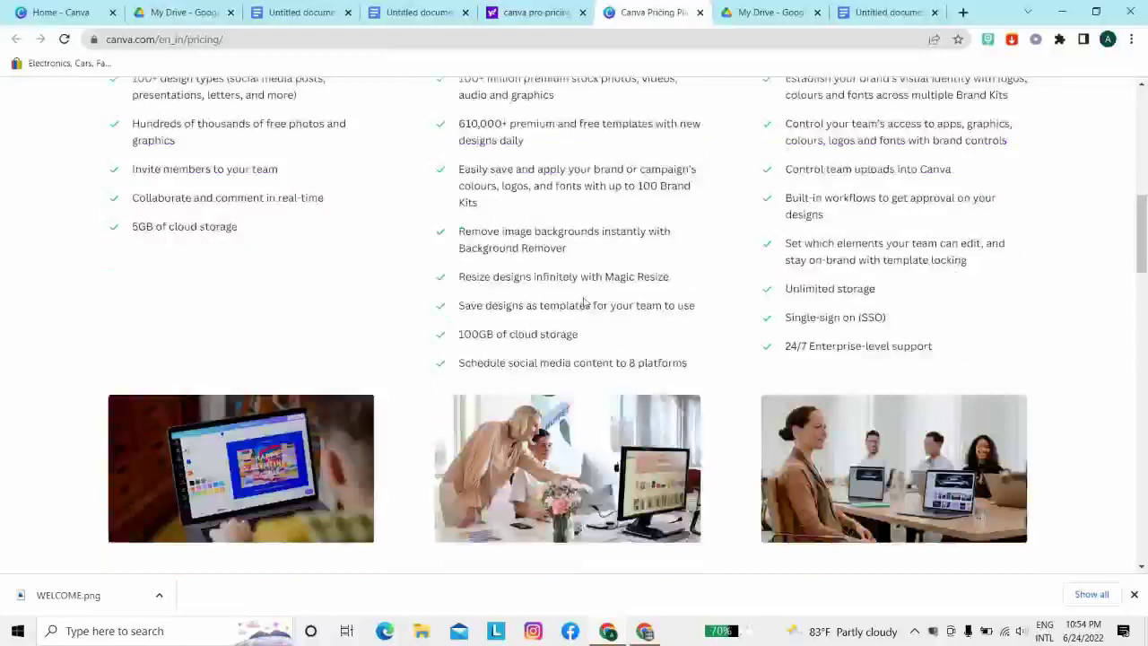
scroll(584, 302, "up", 3)
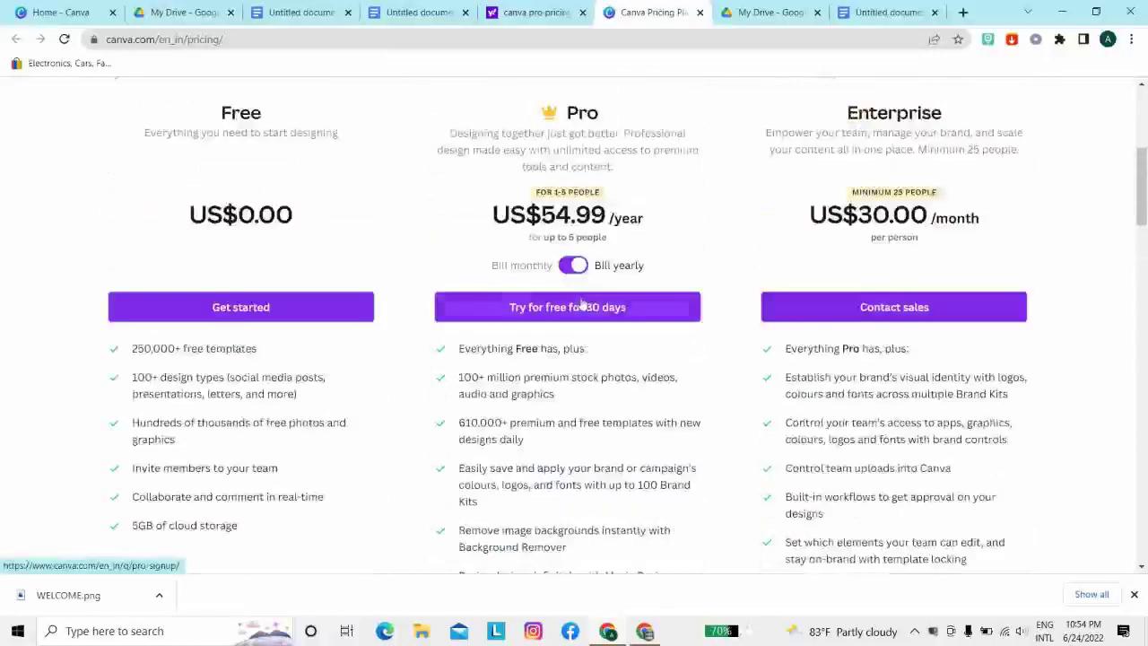
scroll(582, 303, "up", 1)
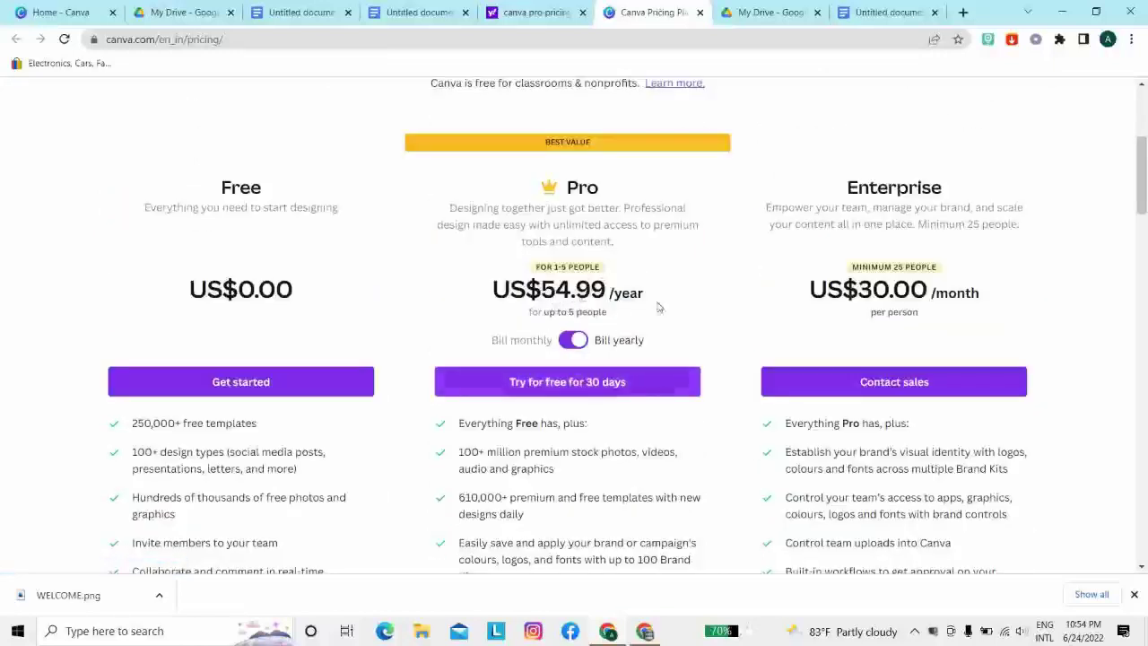
scroll(661, 296, "up", 2)
scroll(658, 294, "down", 1)
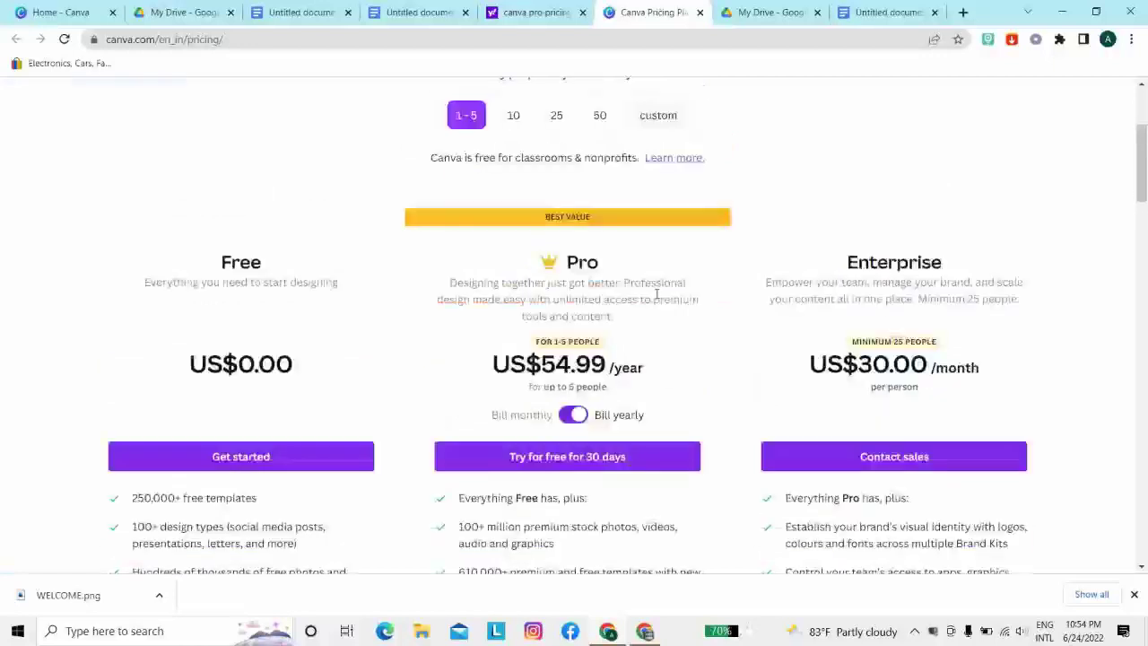
scroll(656, 294, "up", 3)
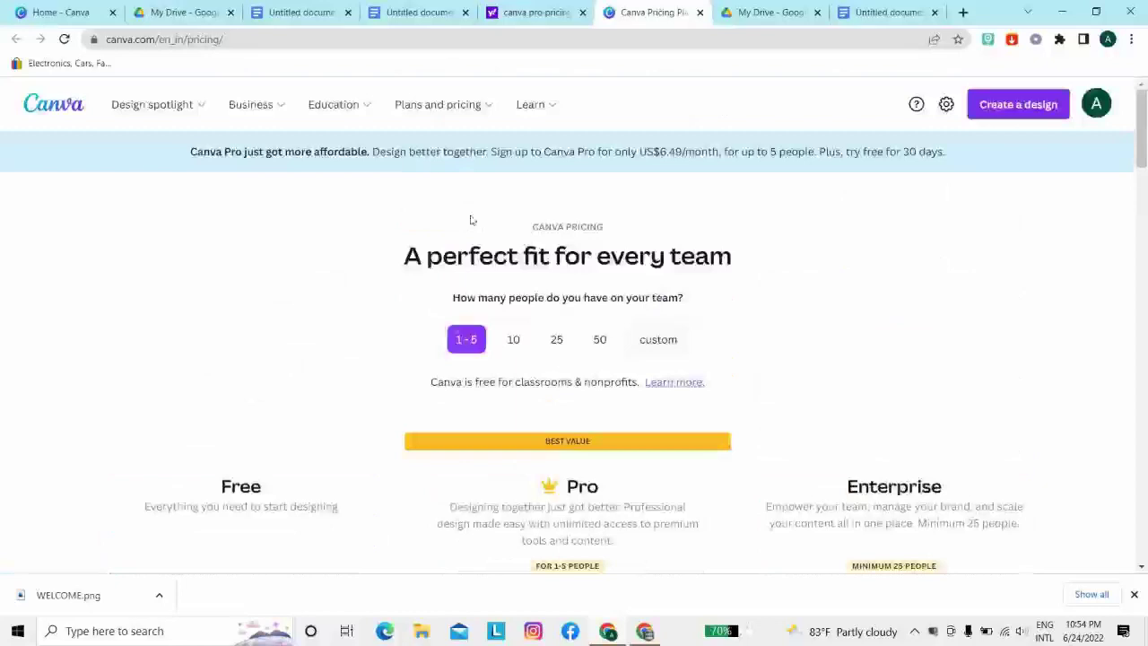
mouse_move(534, 106)
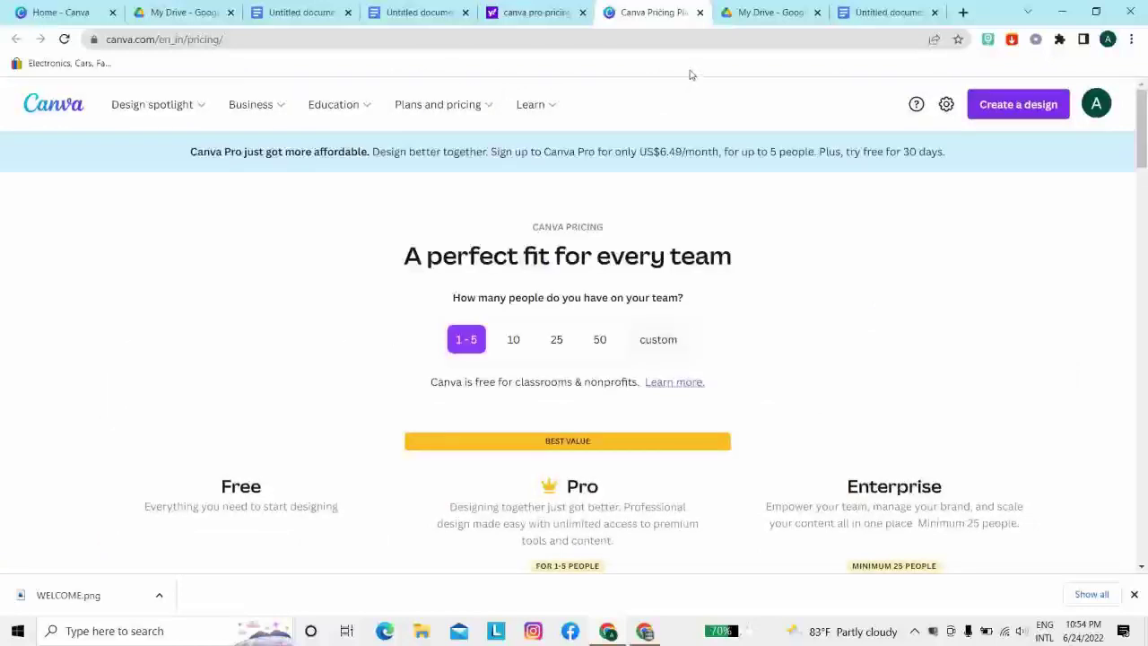
left_click(701, 13)
Search Yahoo for daraz.pk and look through the results
scroll(418, 204, "up", 10)
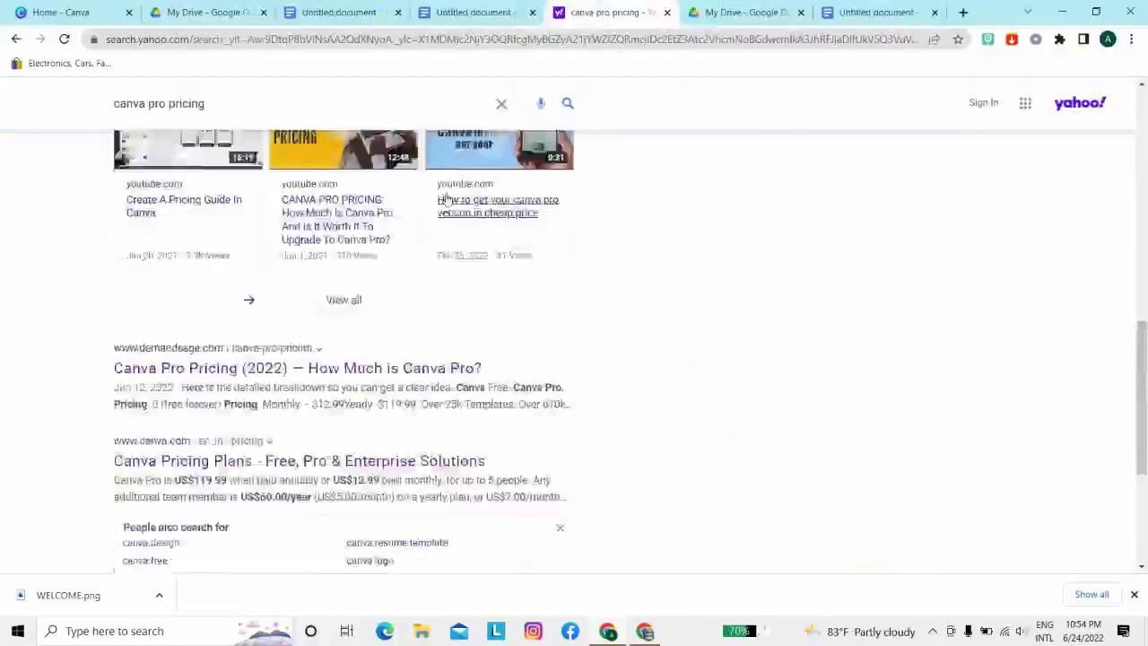
left_click(503, 111)
left_click(256, 100)
type("dara")
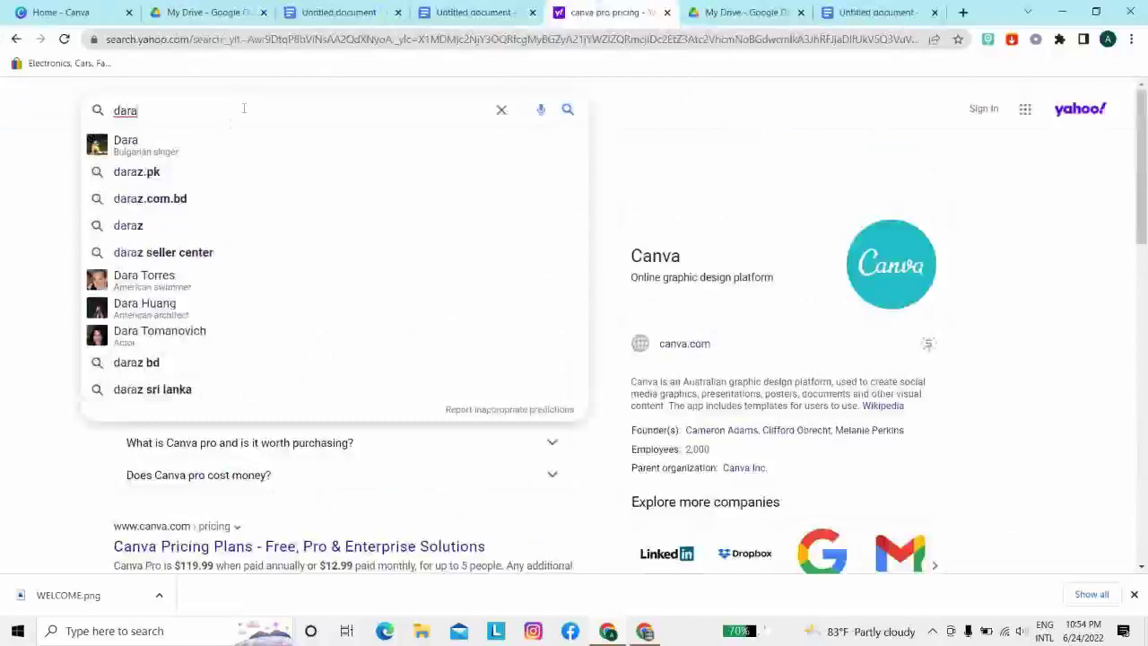
left_click(143, 172)
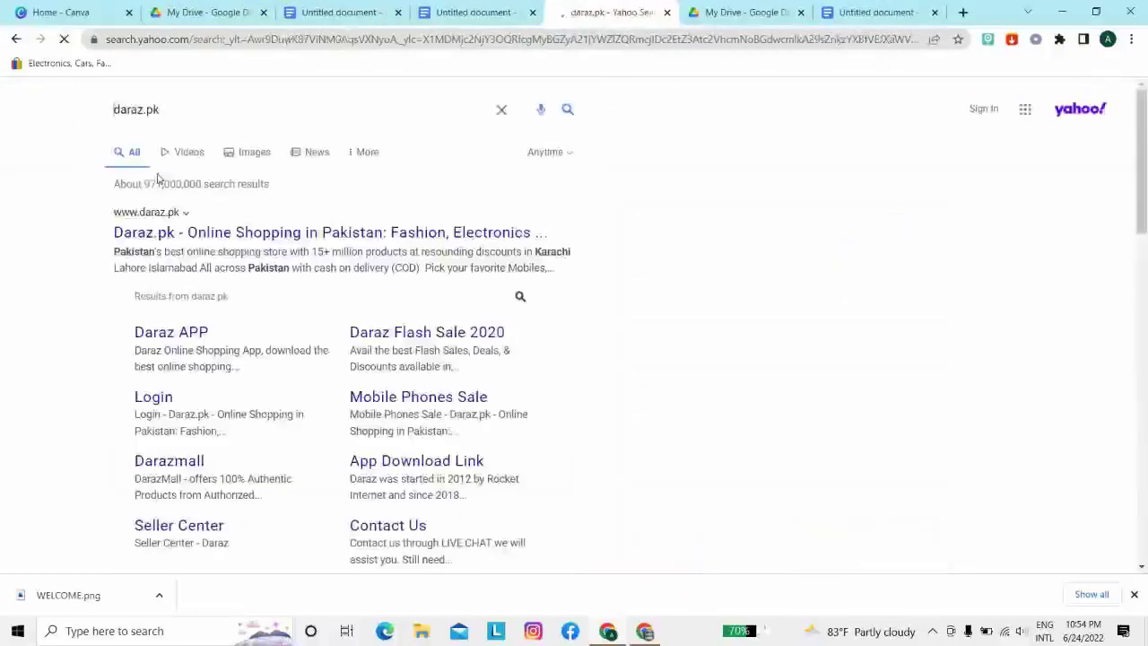
scroll(179, 183, "down", 3)
scroll(179, 186, "down", 3)
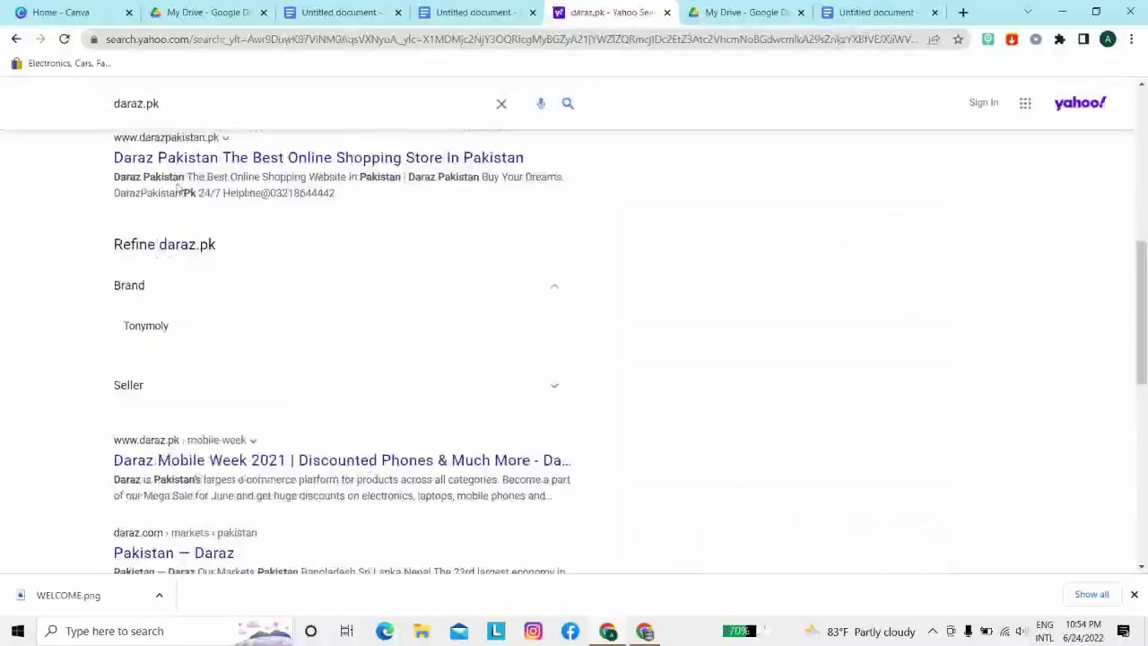
scroll(180, 185, "up", 6)
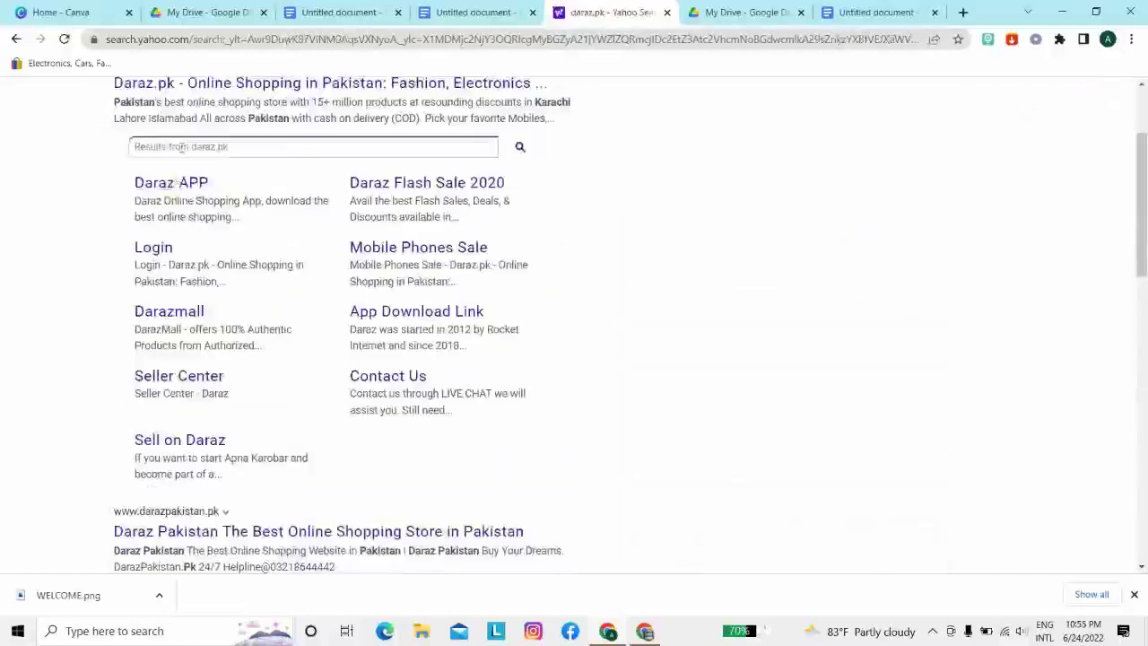
Change the Yahoo search from the Pakistani Daraz site to the suggested query daraz. lk
left_click(161, 109)
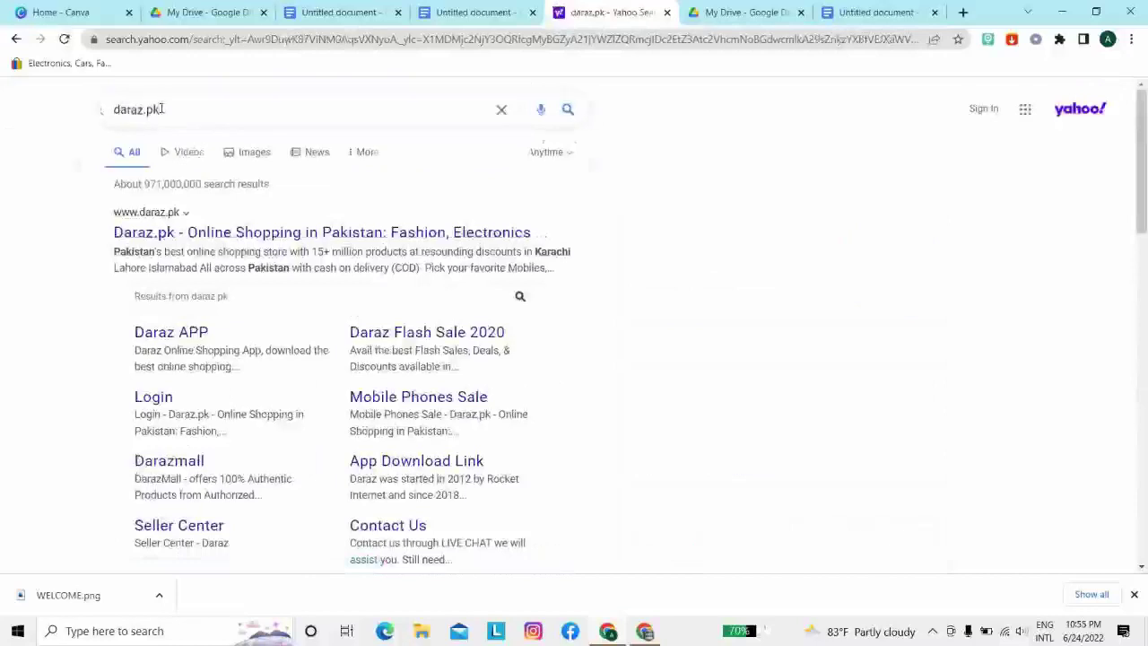
key("BackSpace")
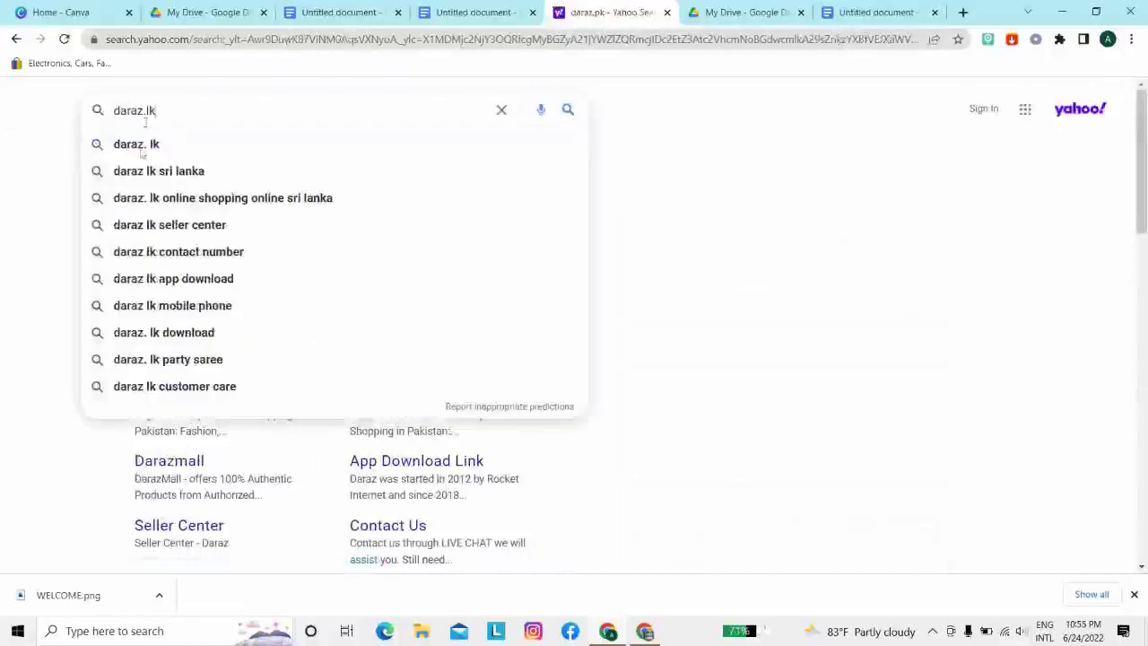
left_click(137, 154)
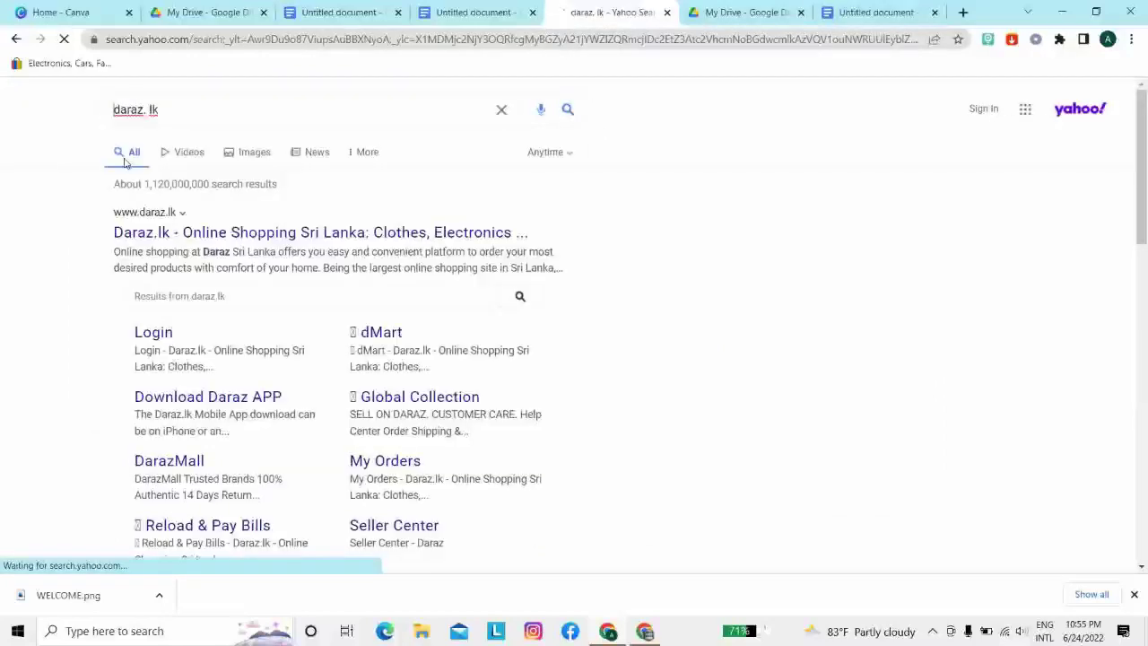
Open the Daraz.lk online store from the search results, look over its home page, and close it
left_click(417, 233)
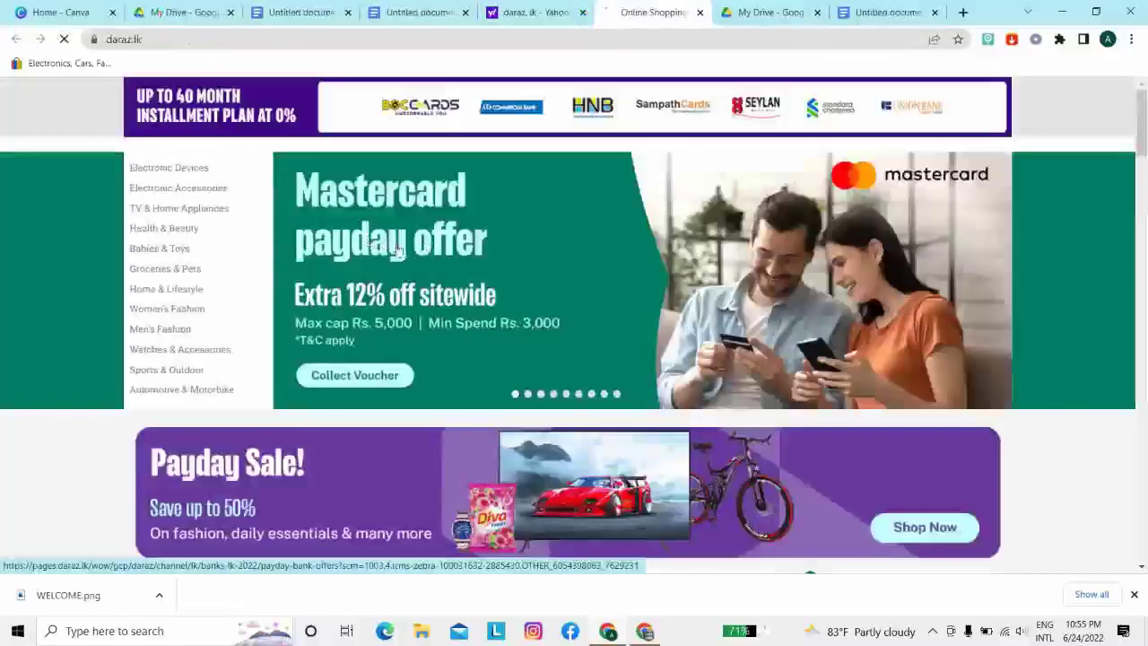
scroll(395, 250, "down", 2)
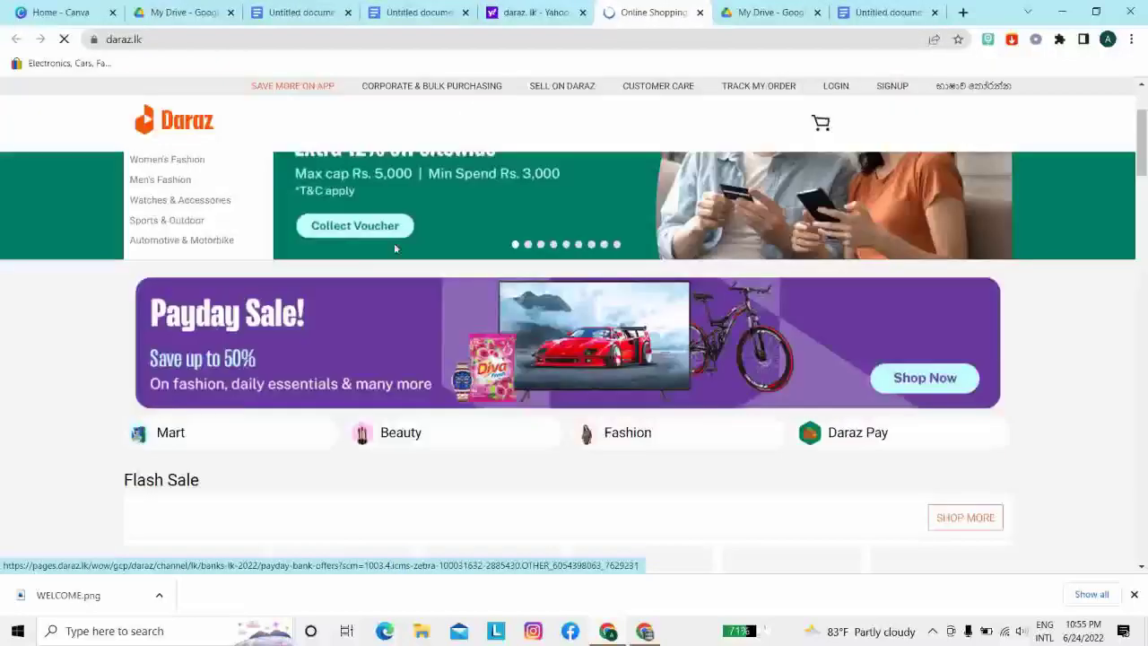
scroll(395, 251, "up", 2)
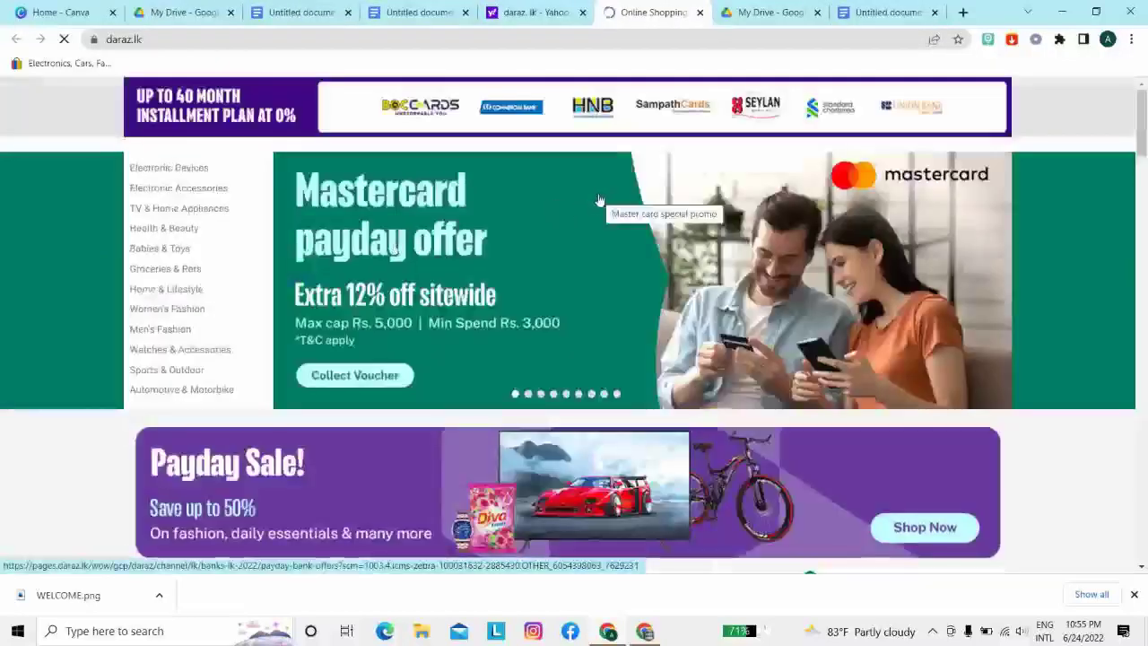
scroll(599, 199, "down", 3)
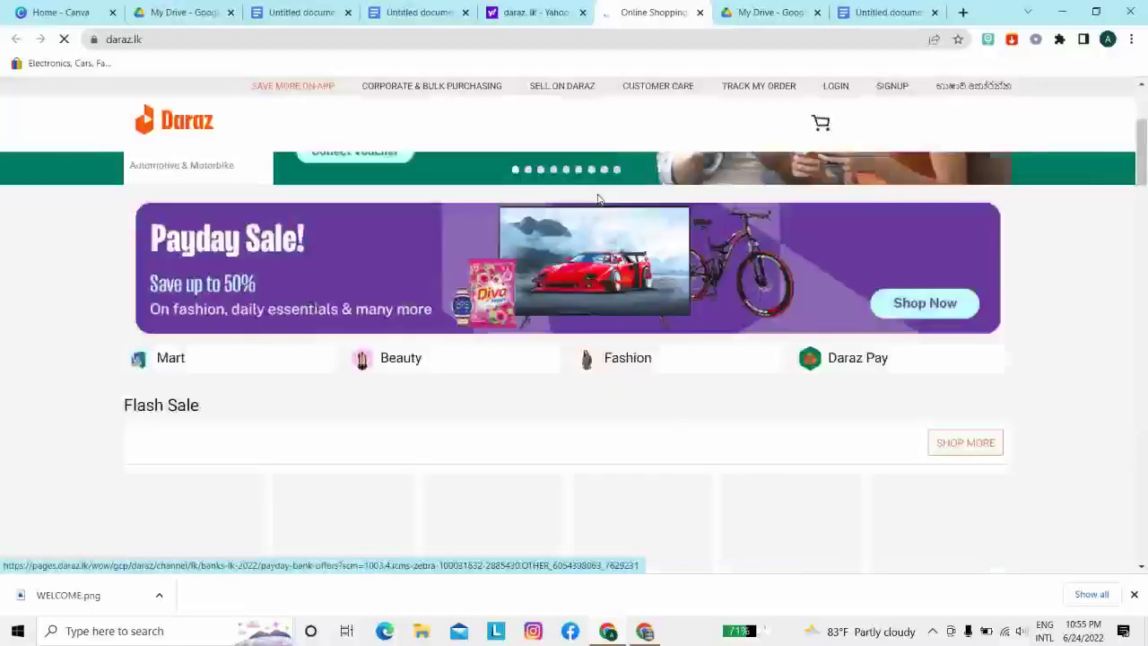
scroll(599, 199, "down", 2)
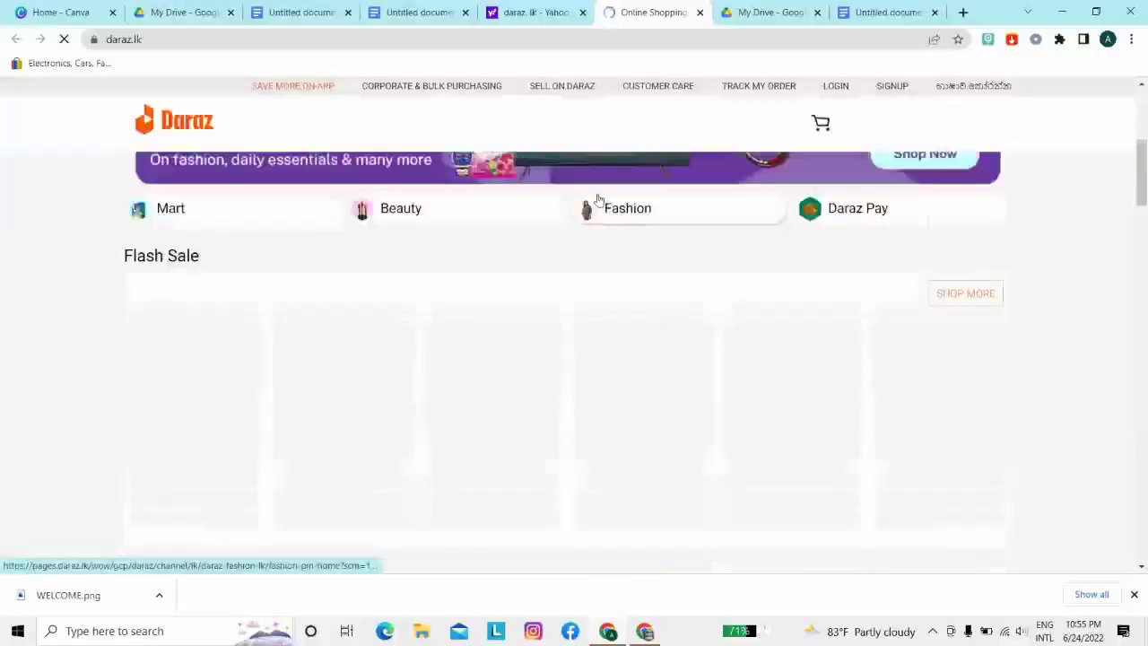
scroll(599, 199, "down", 3)
scroll(599, 199, "up", 6)
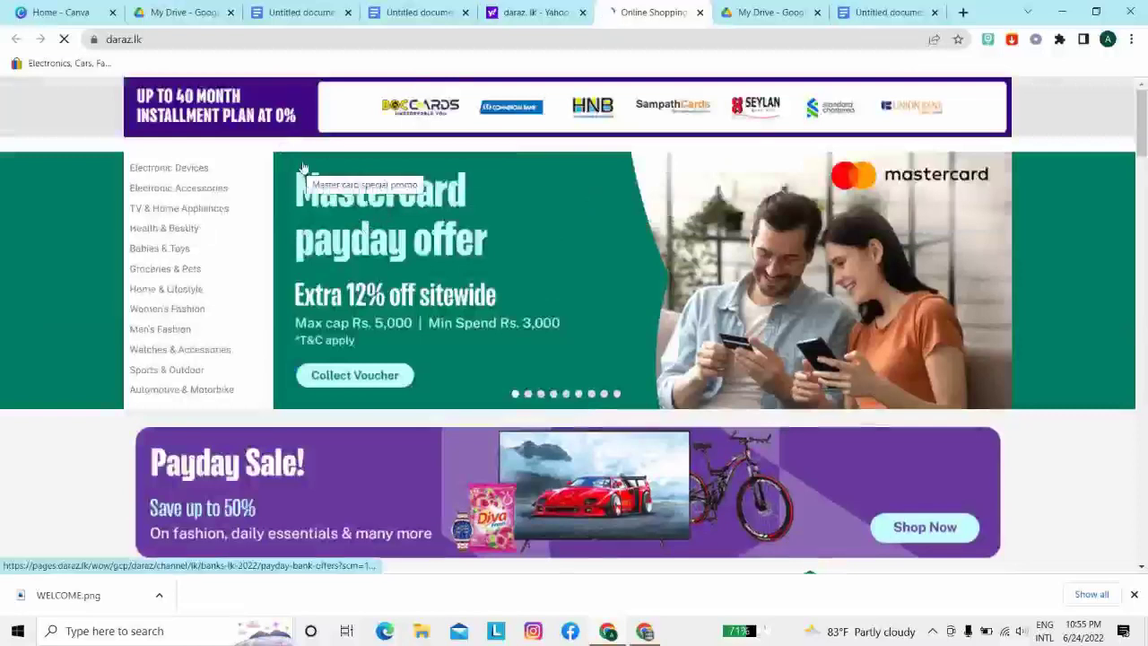
scroll(377, 197, "down", 4)
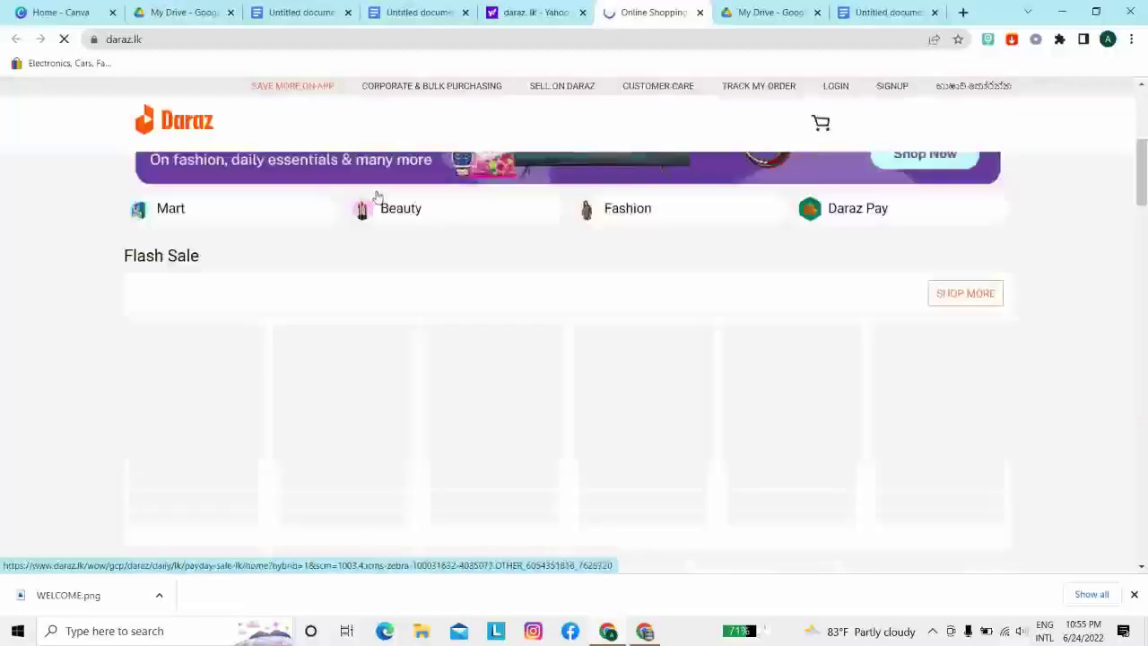
scroll(377, 193, "down", 3)
scroll(376, 190, "up", 3)
scroll(377, 190, "up", 3)
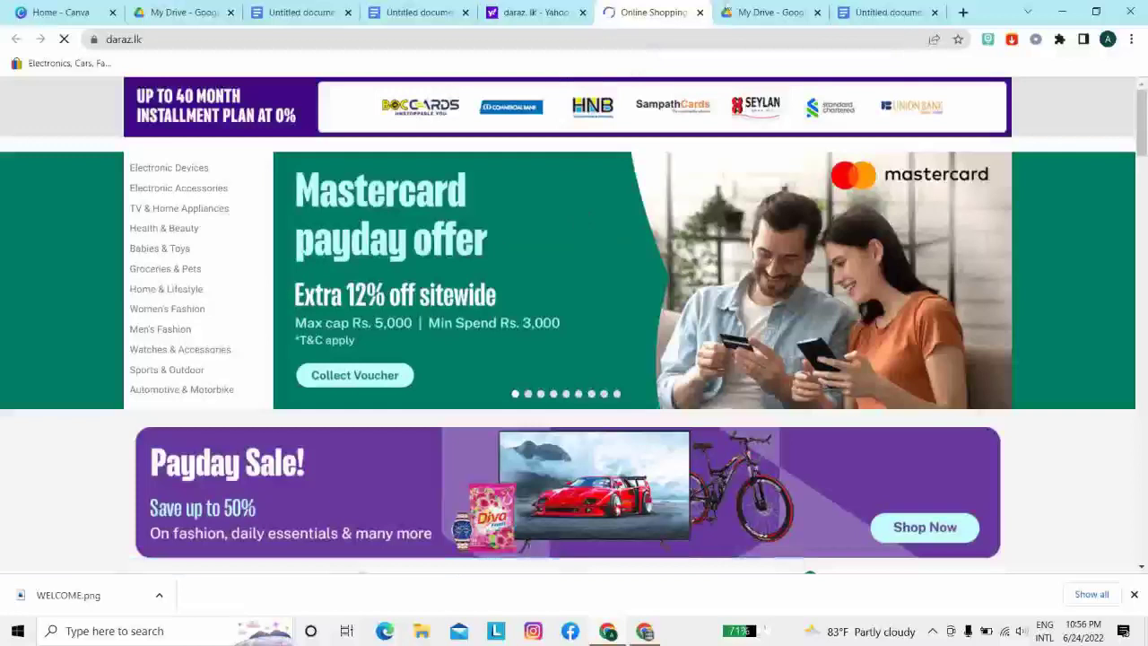
left_click(701, 13)
Replace the Yahoo search query with canva pro price in sri lanka and run the search
left_click(202, 106)
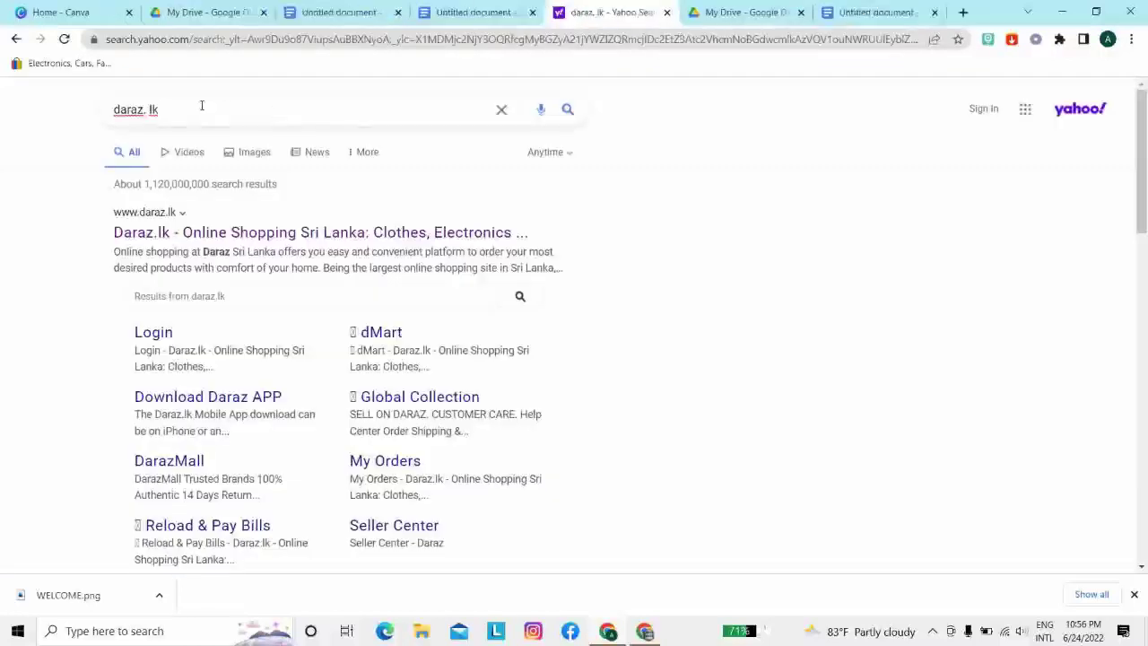
key("BackSpace")
key("BackSpace")
key("BackSpace")
key("BackSpace")
key("BackSpace")
key("BackSpace")
key("BackSpace")
key("BackSpace")
key("BackSpace")
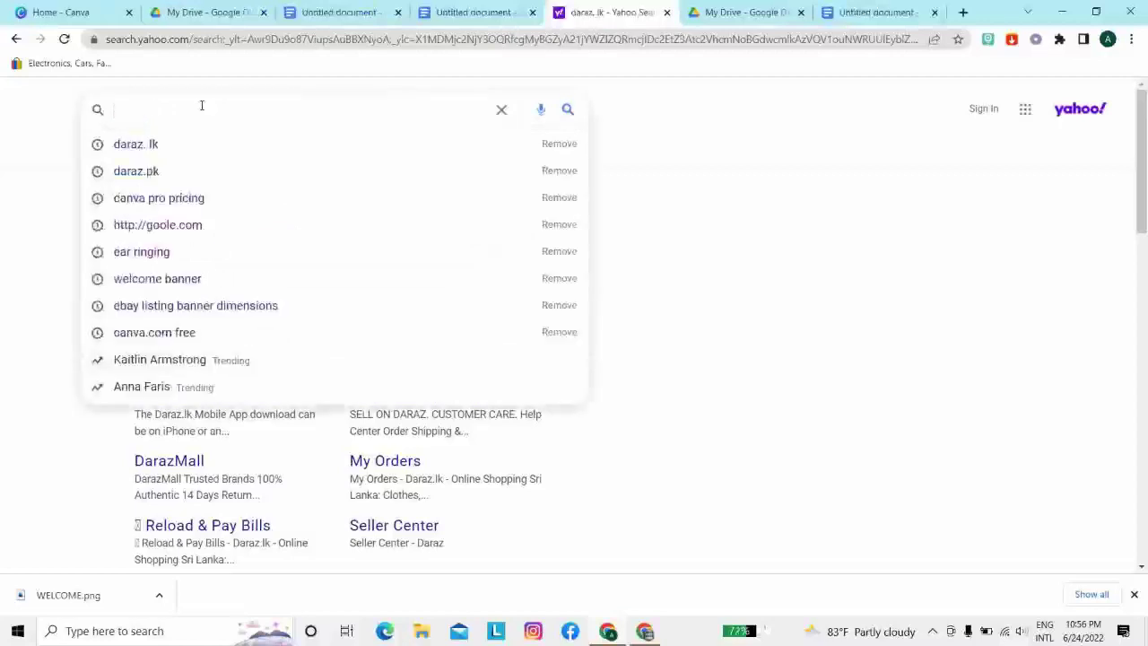
type("canva")
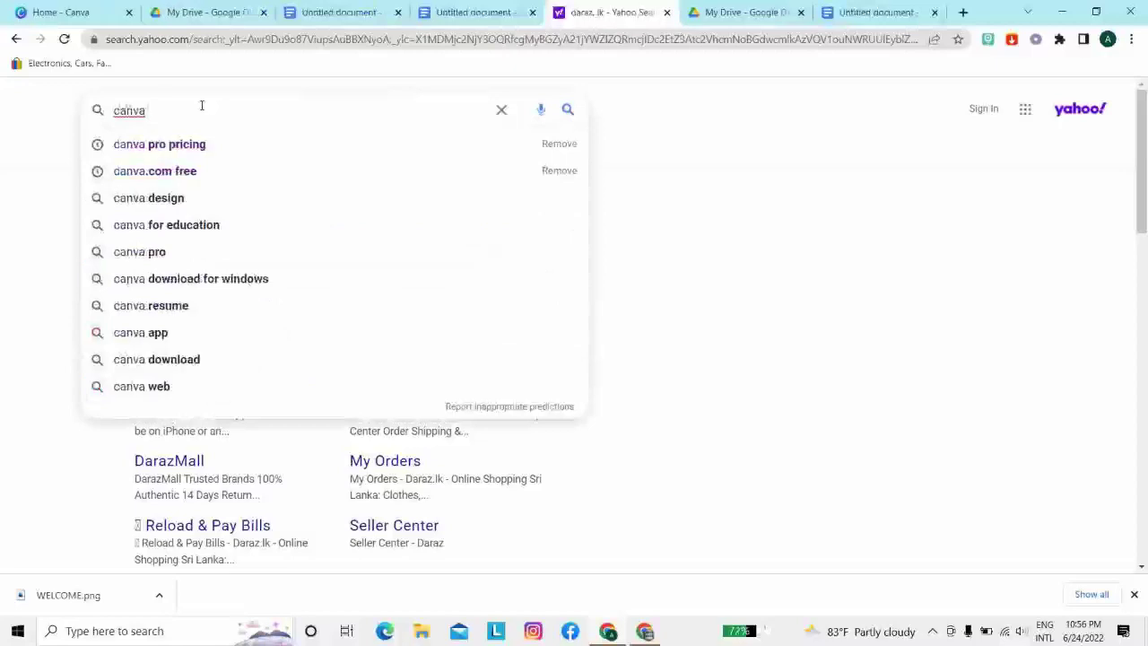
type(" pro")
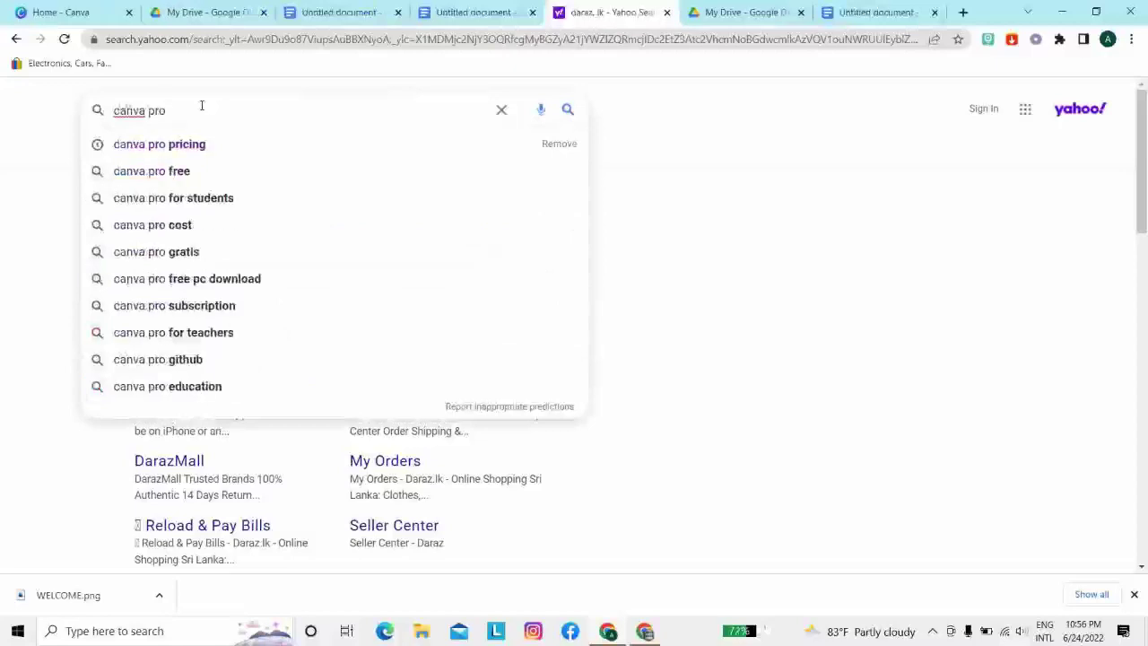
type(" price ")
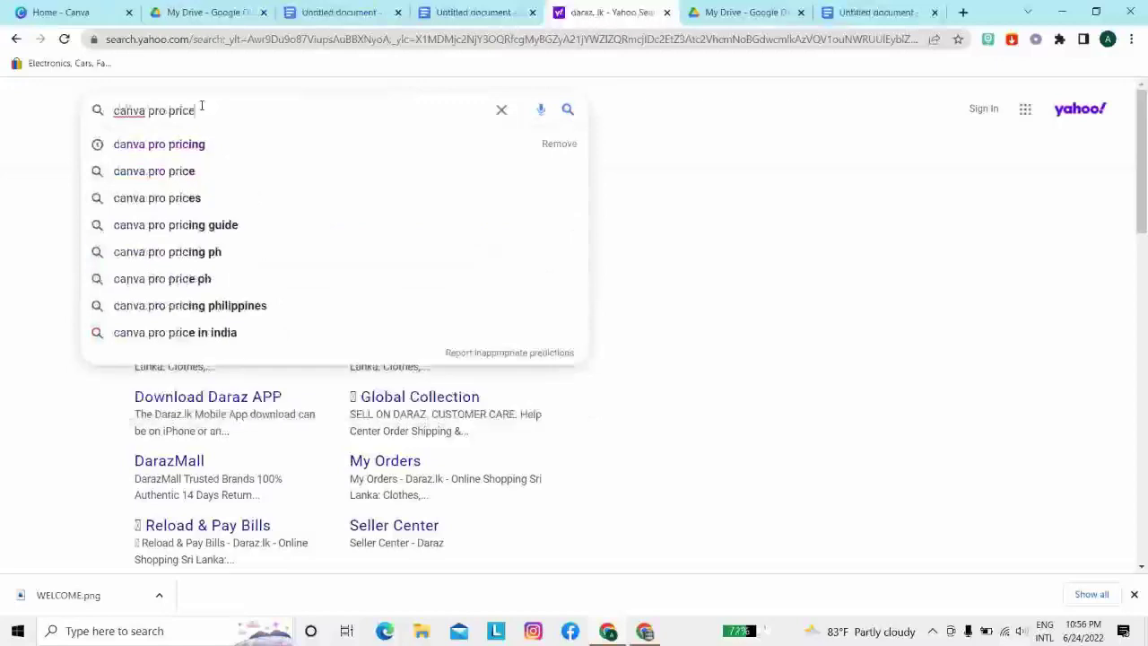
type("in sri")
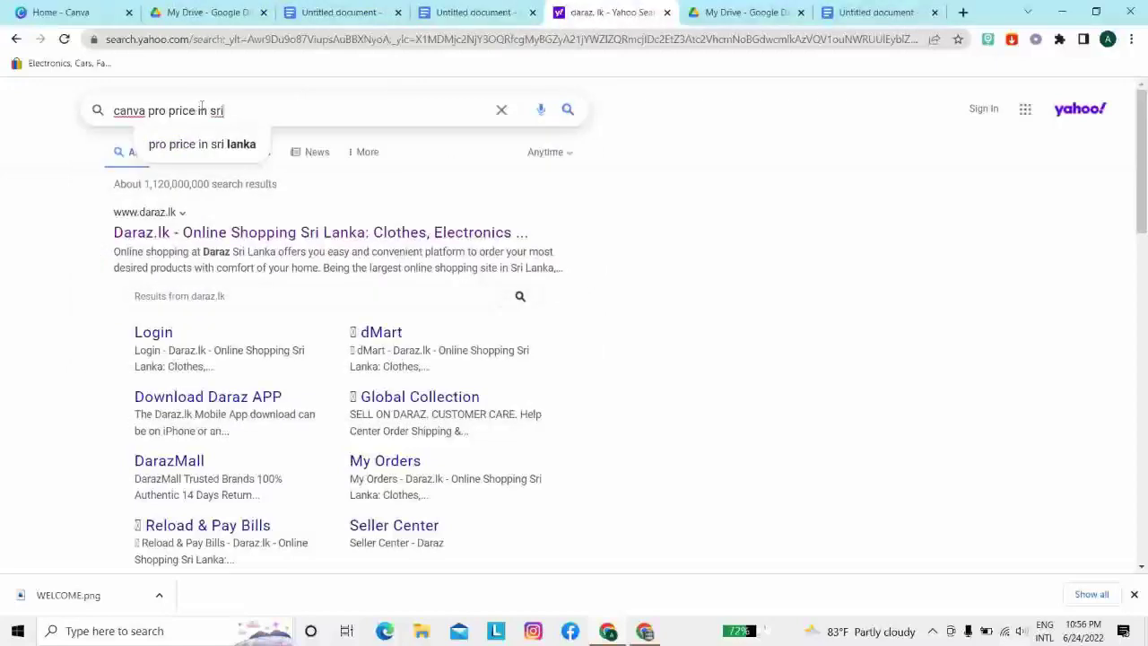
left_click(205, 145)
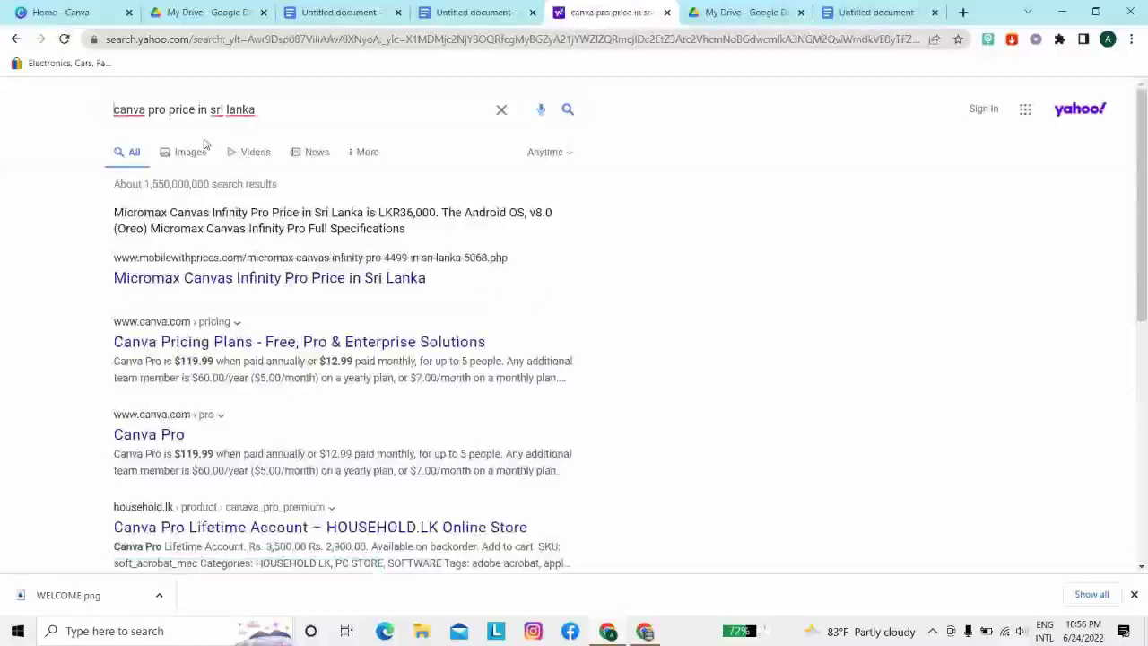
Look through the search results for Canva Pro prices in Sri Lanka, and close the search page
scroll(215, 179, "down", 2)
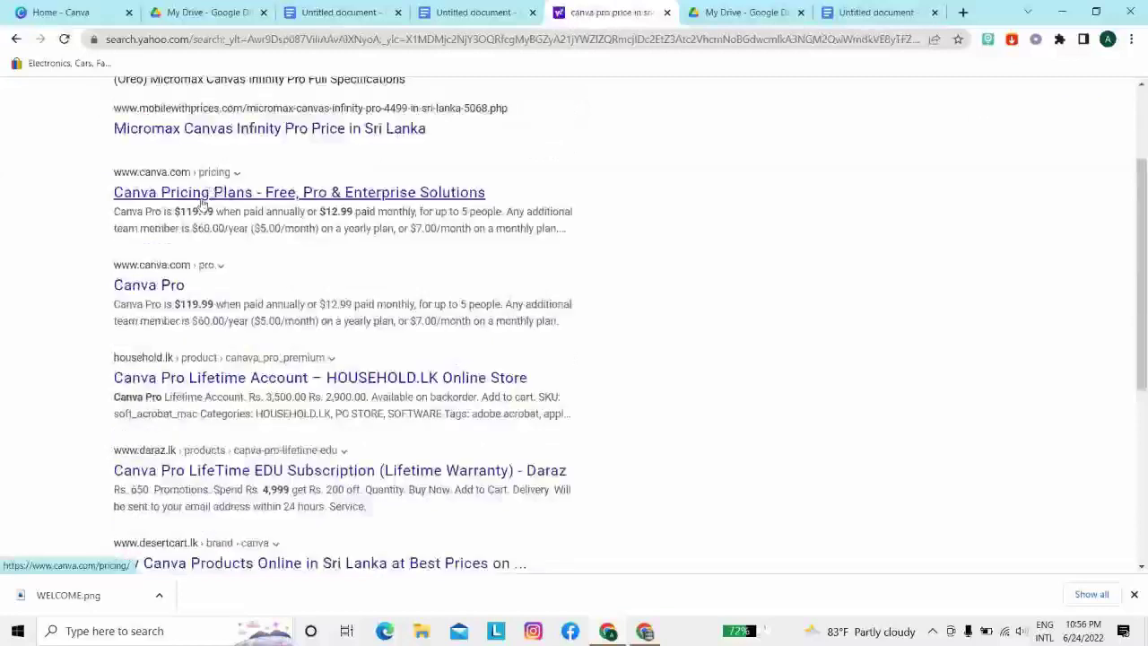
scroll(226, 267, "down", 2)
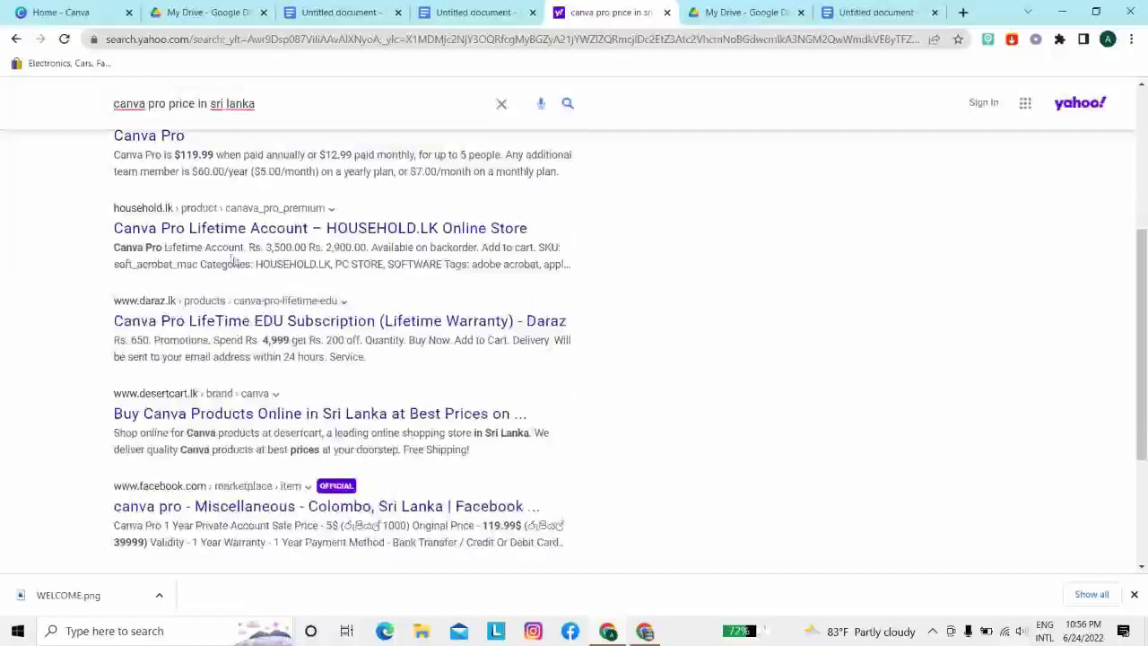
scroll(232, 260, "down", 2)
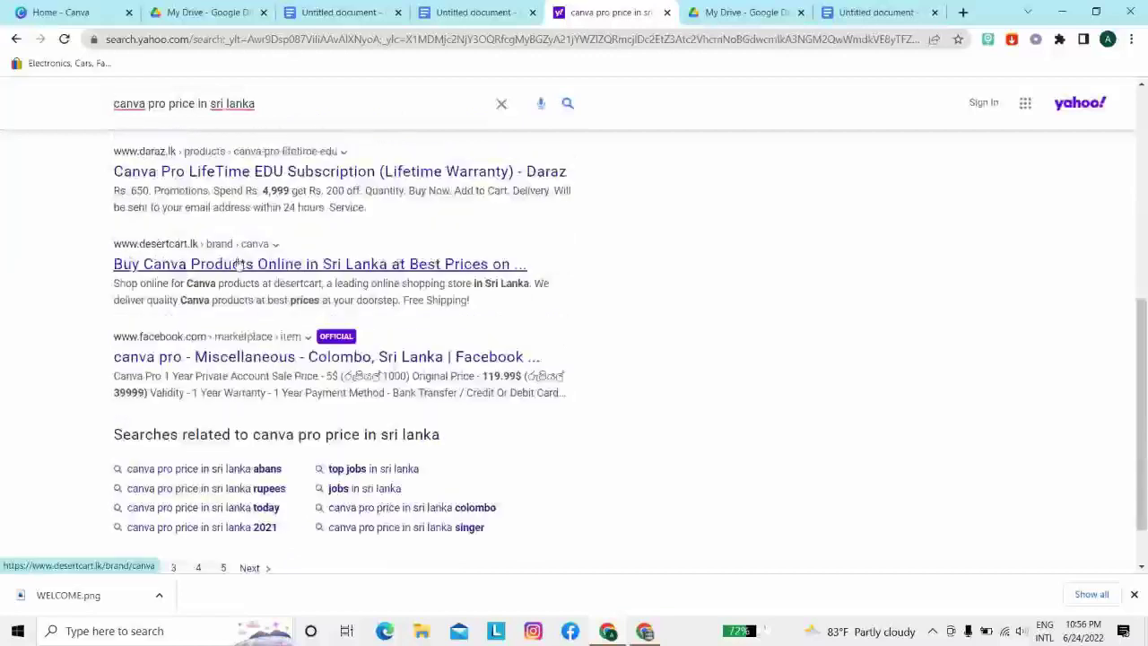
scroll(239, 264, "down", 1)
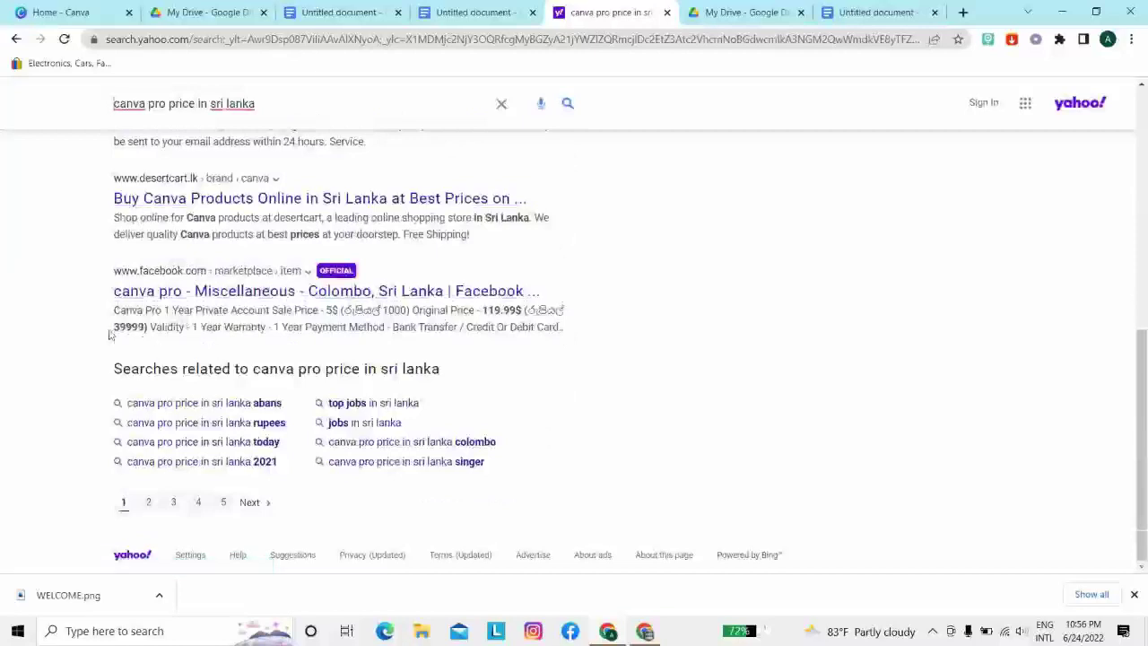
scroll(199, 296, "up", 6)
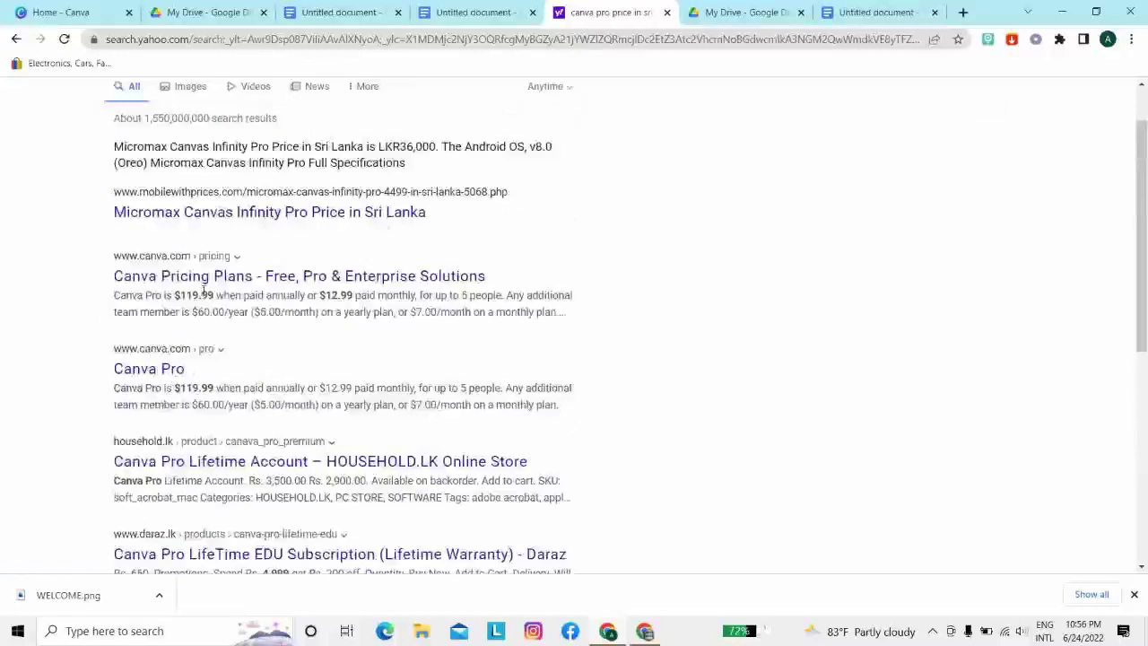
scroll(255, 307, "up", 1)
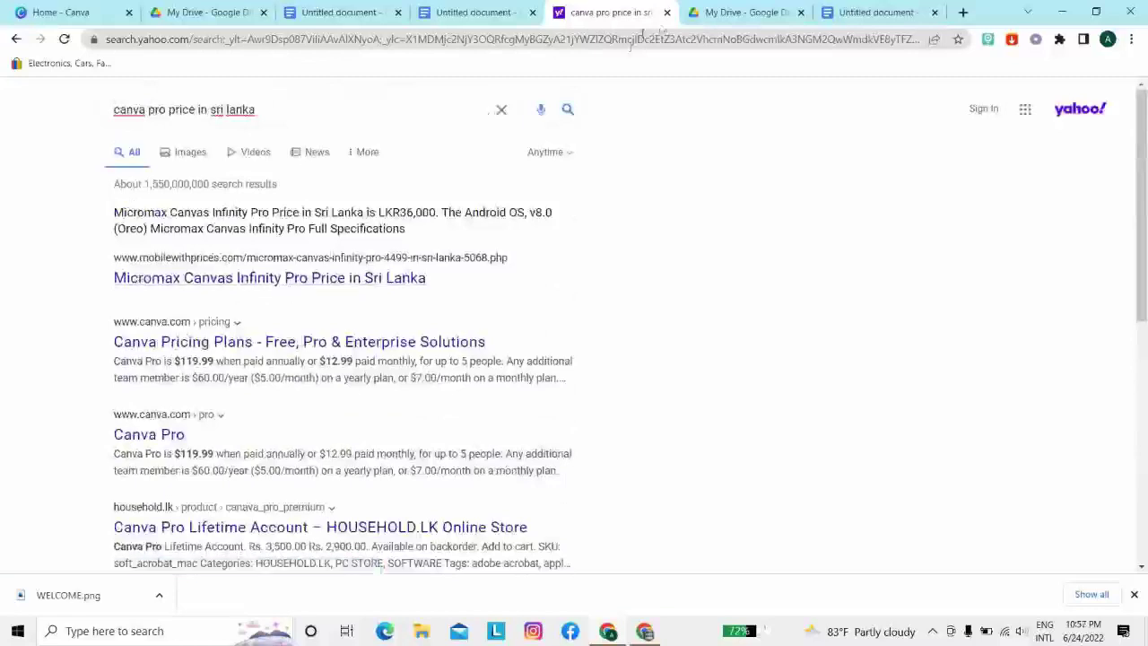
left_click(668, 12)
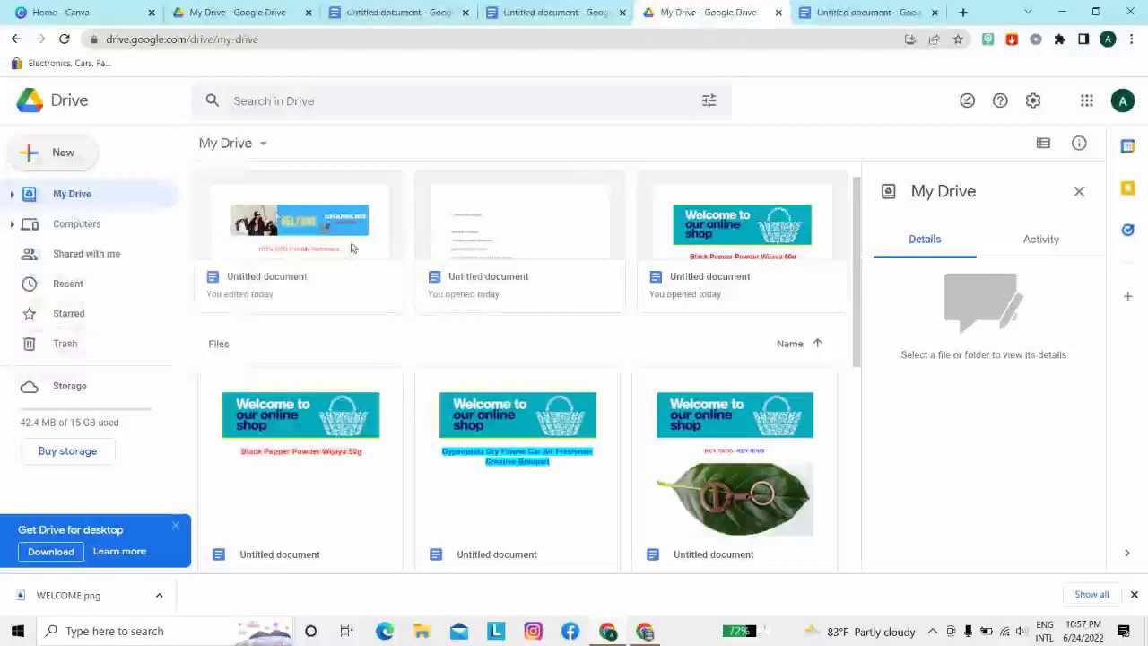
Look over the documents in My Drive and open the list of Google apps
scroll(283, 199, "down", 2)
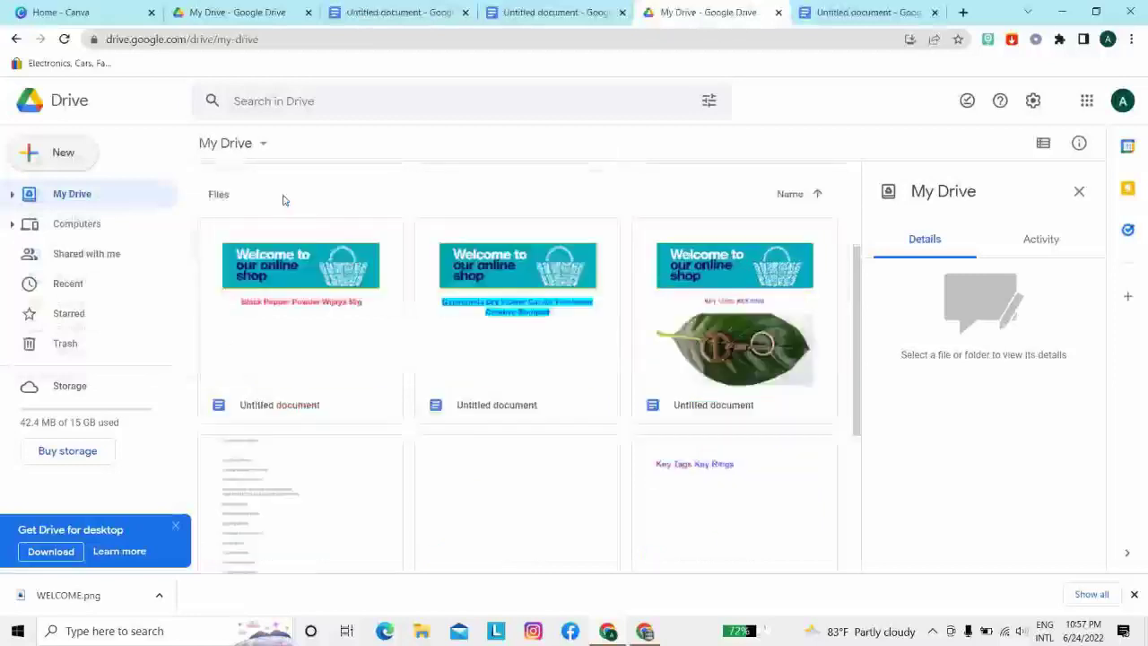
scroll(283, 200, "up", 2)
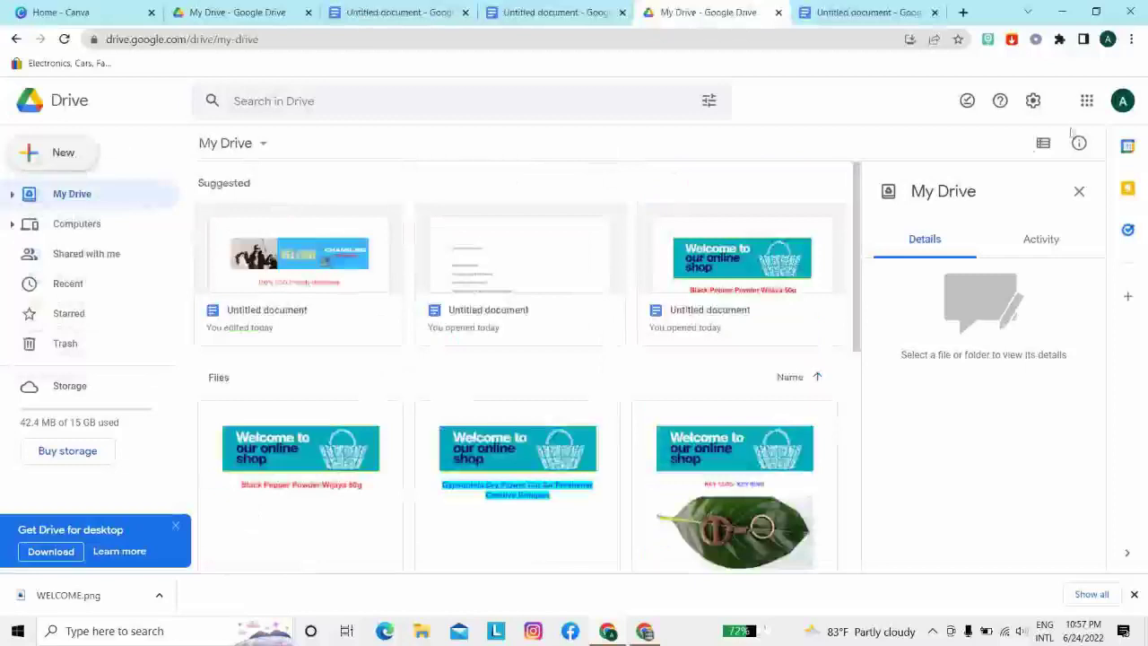
left_click(1087, 101)
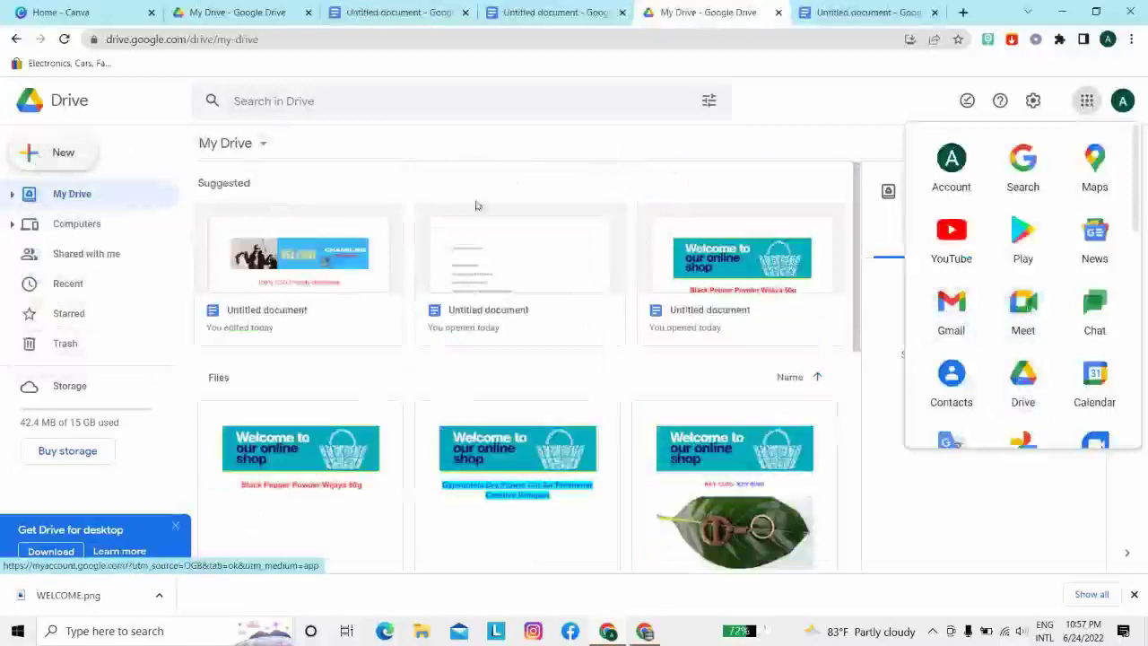
Switch to the coconut shell spoon document and review its welcome banner, heading lines and product photo
left_click(556, 14)
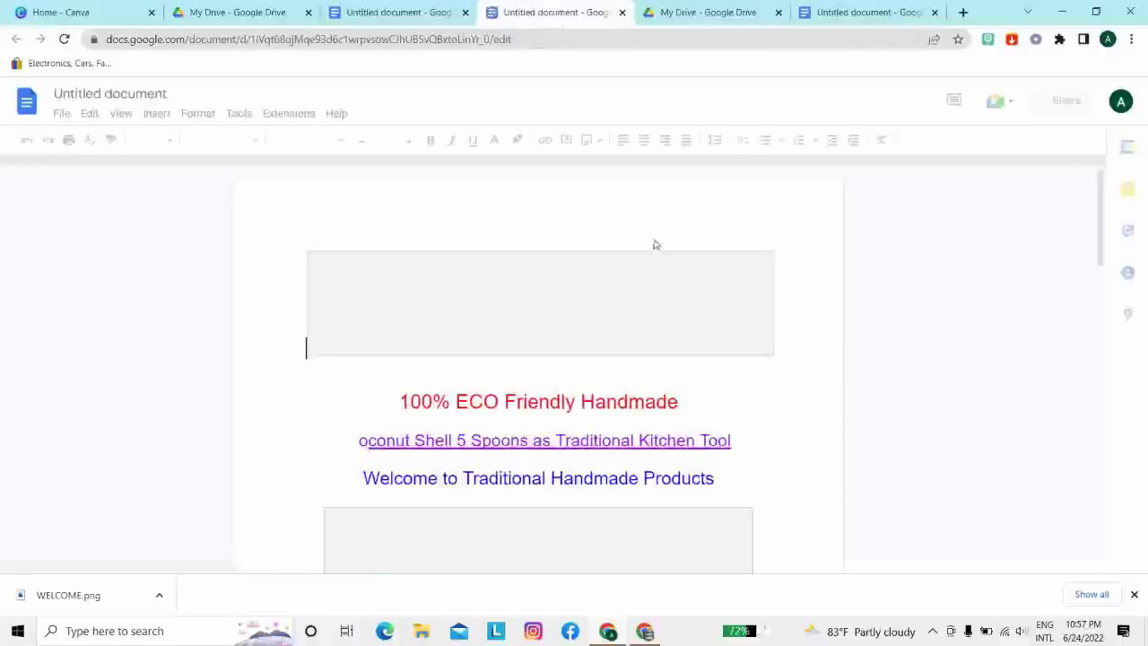
scroll(656, 245, "down", 5)
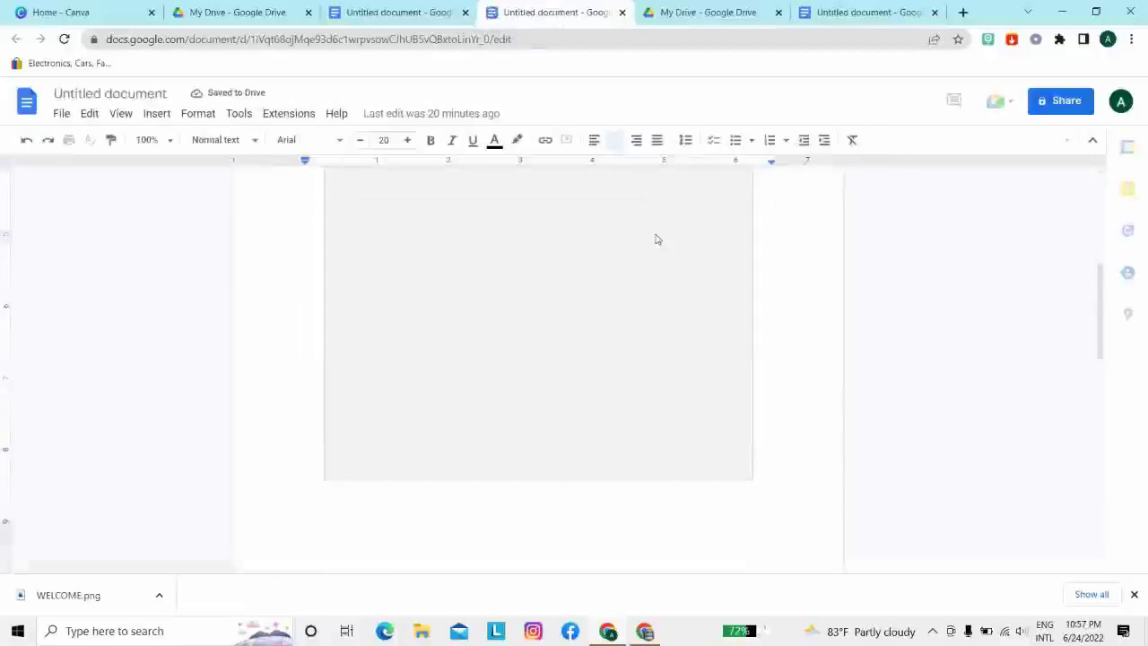
scroll(656, 239, "down", 3)
scroll(655, 239, "up", 6)
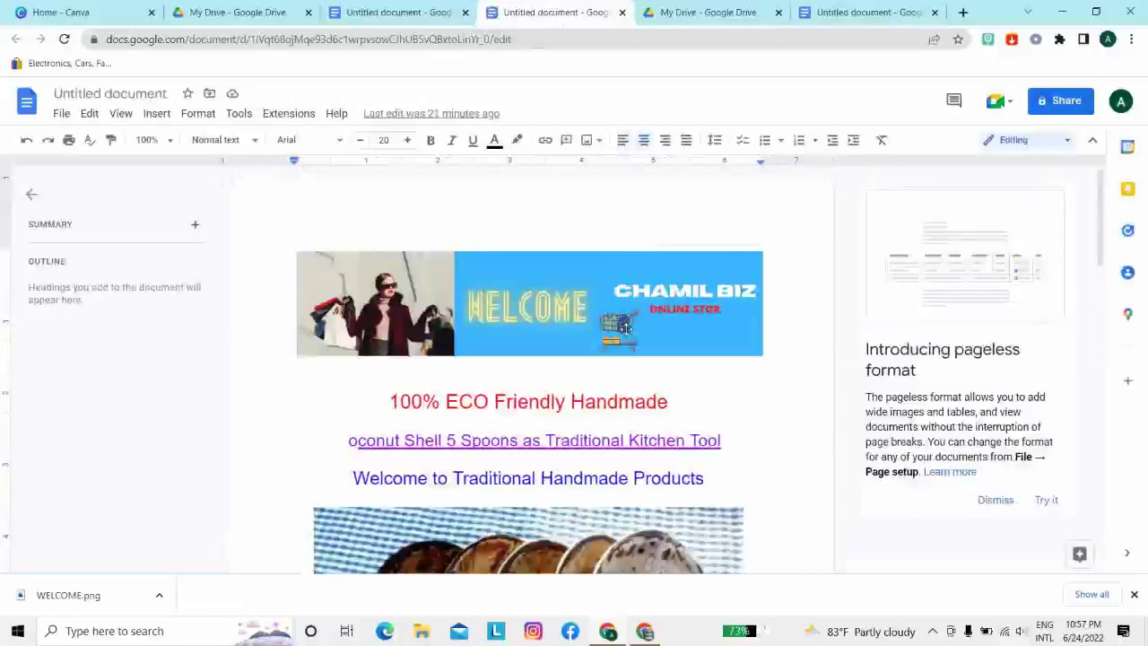
scroll(625, 326, "down", 1)
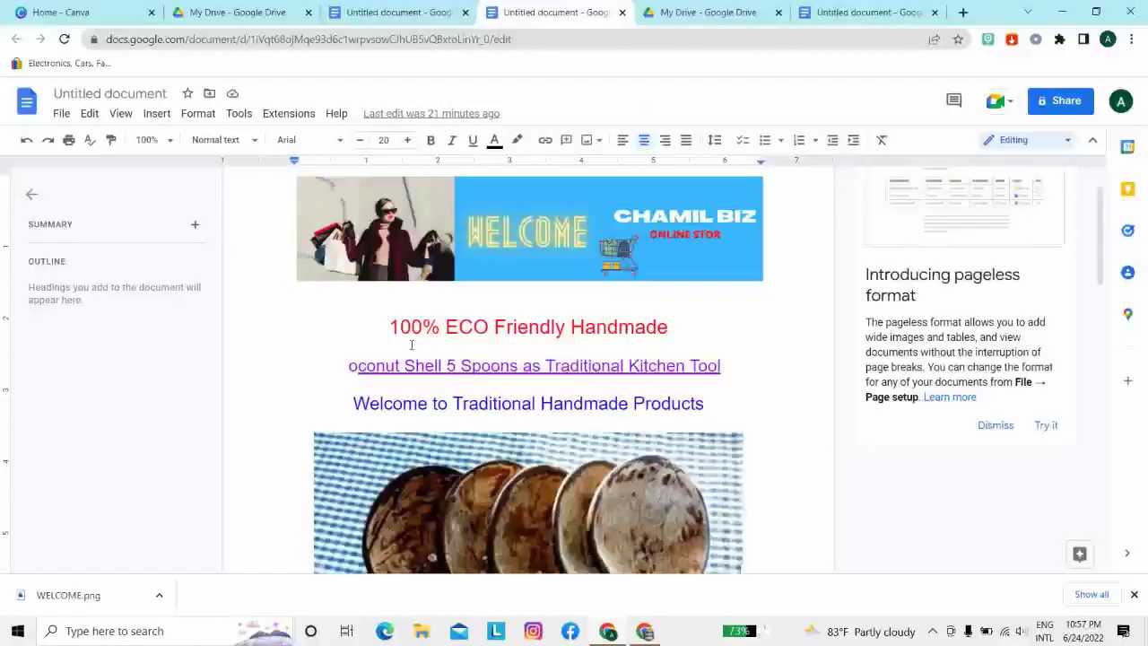
scroll(388, 308, "up", 1)
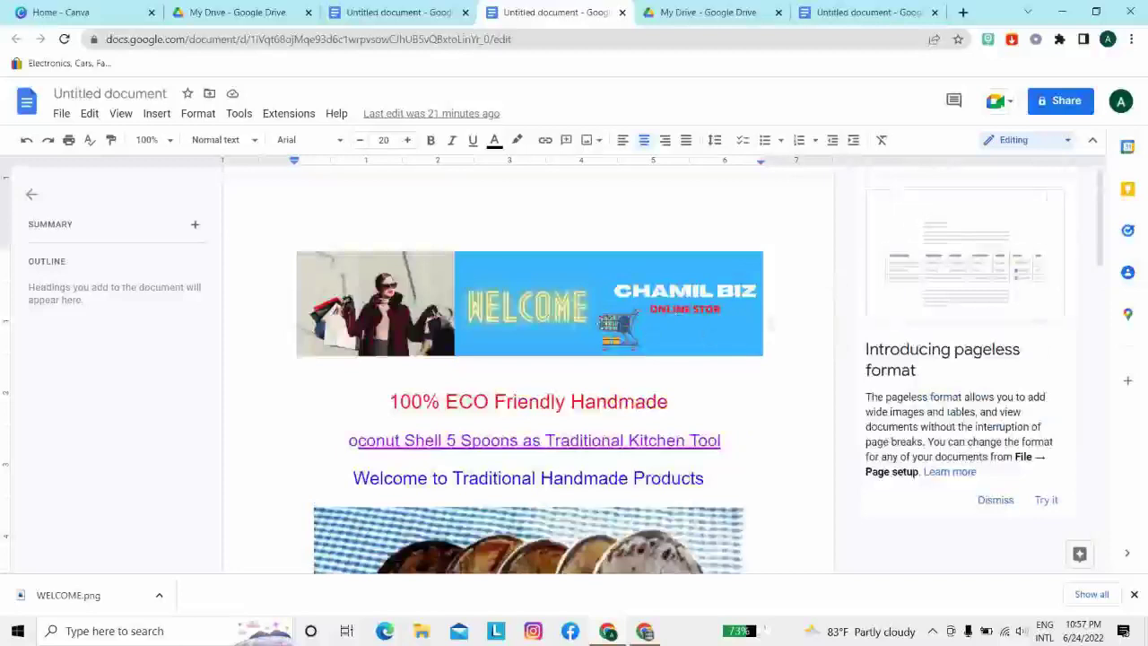
scroll(589, 310, "down", 1)
scroll(589, 310, "down", 1)
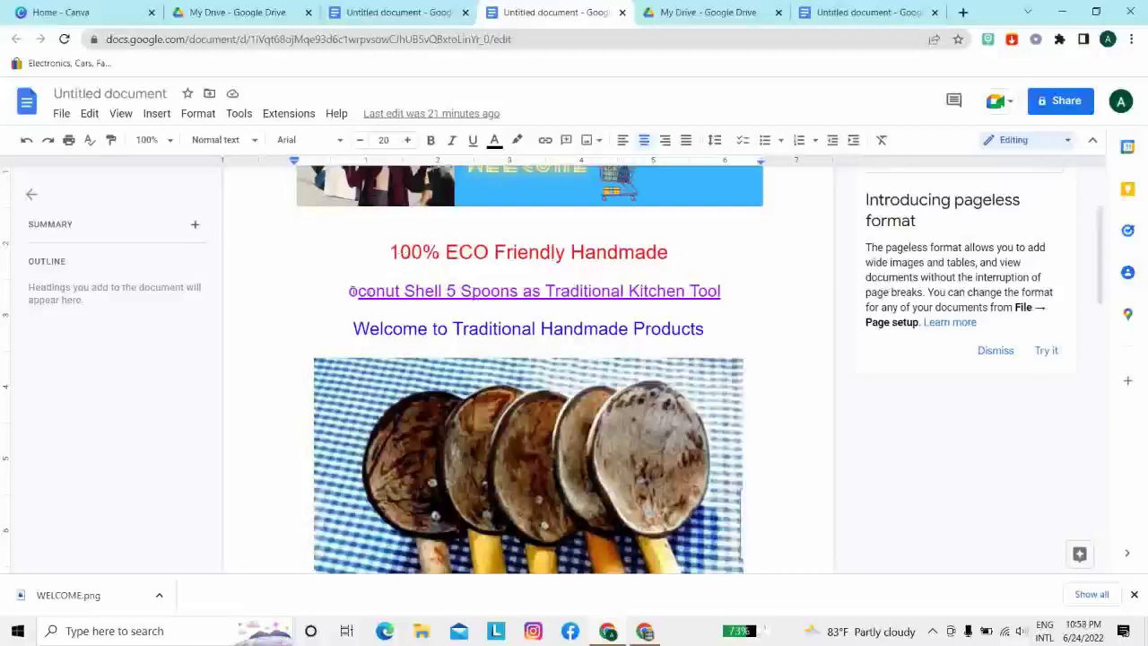
Correct the first word of the underlined purple title line to read coconut
left_click(349, 291)
key("BackSpace")
type("co")
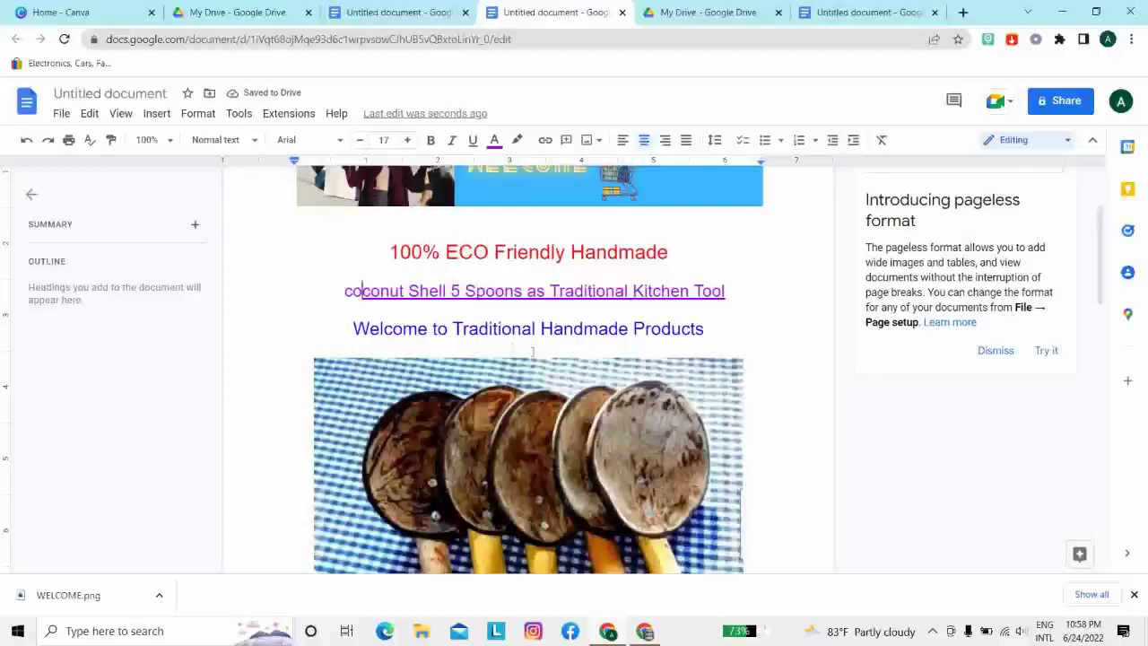
Review the spoon photo and the product feature lines on the document's second page
scroll(553, 271, "down", 3)
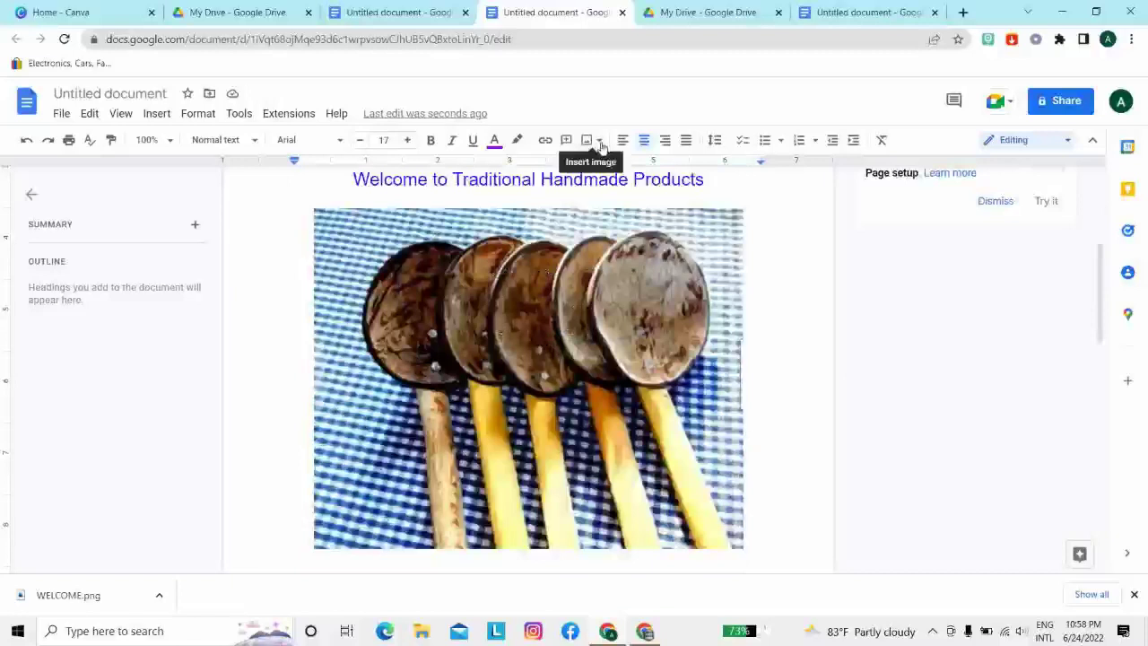
scroll(565, 256, "down", 3)
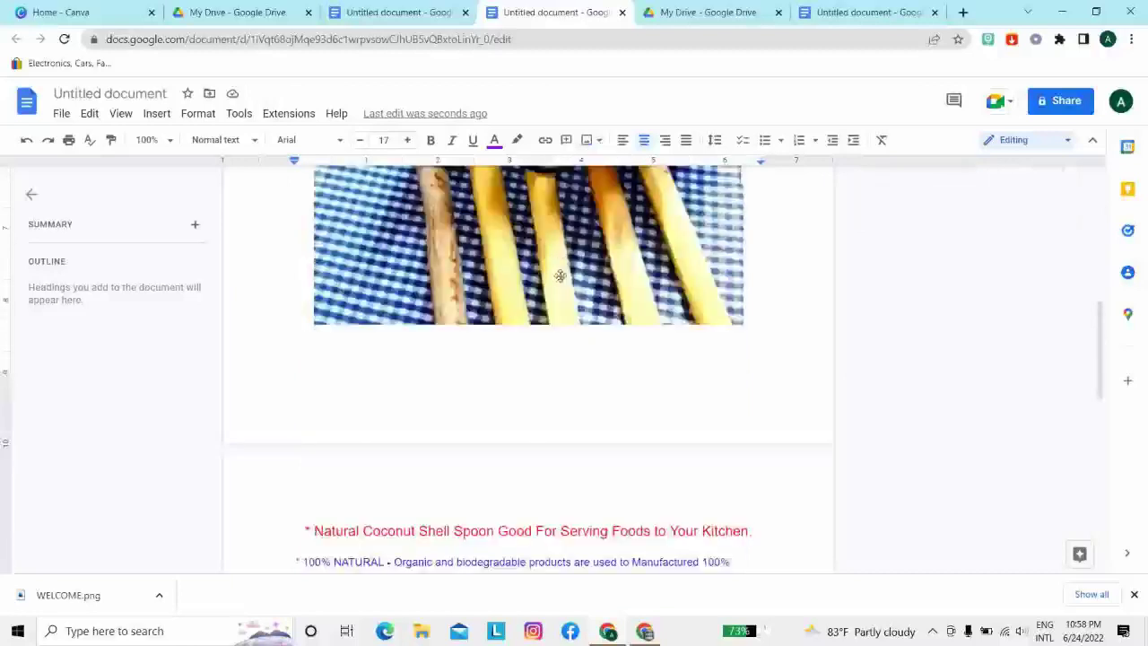
scroll(560, 276, "down", 2)
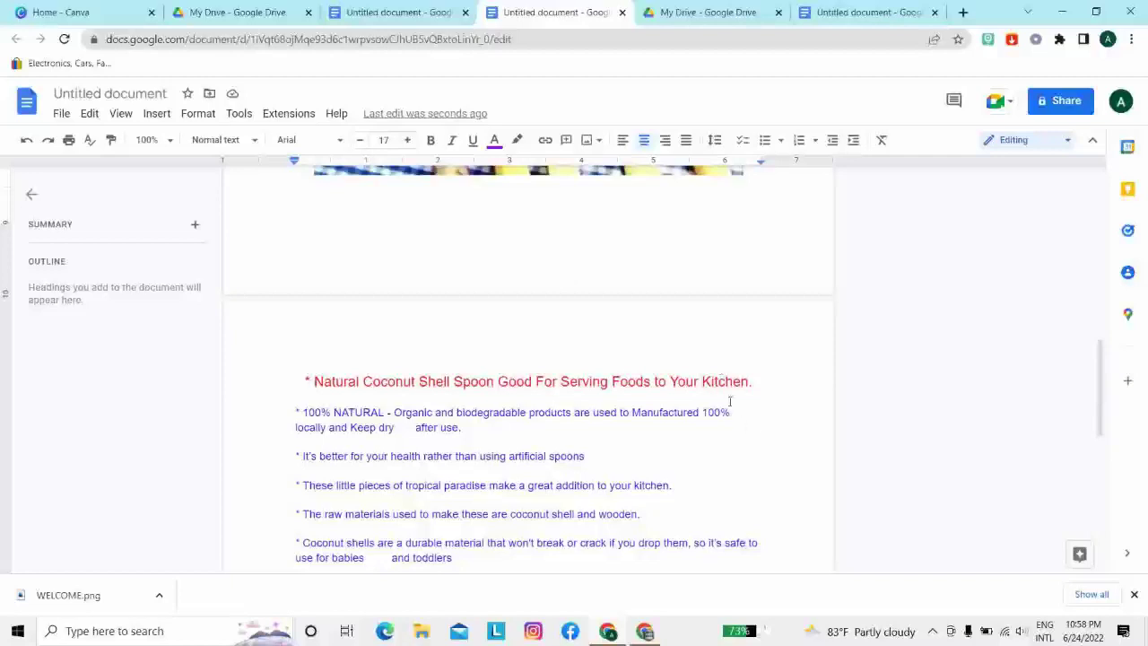
Review the coconut shell spoon document from the welcome banner and heading lines to the second page's product features
scroll(606, 330, "up", 5)
scroll(605, 330, "up", 1)
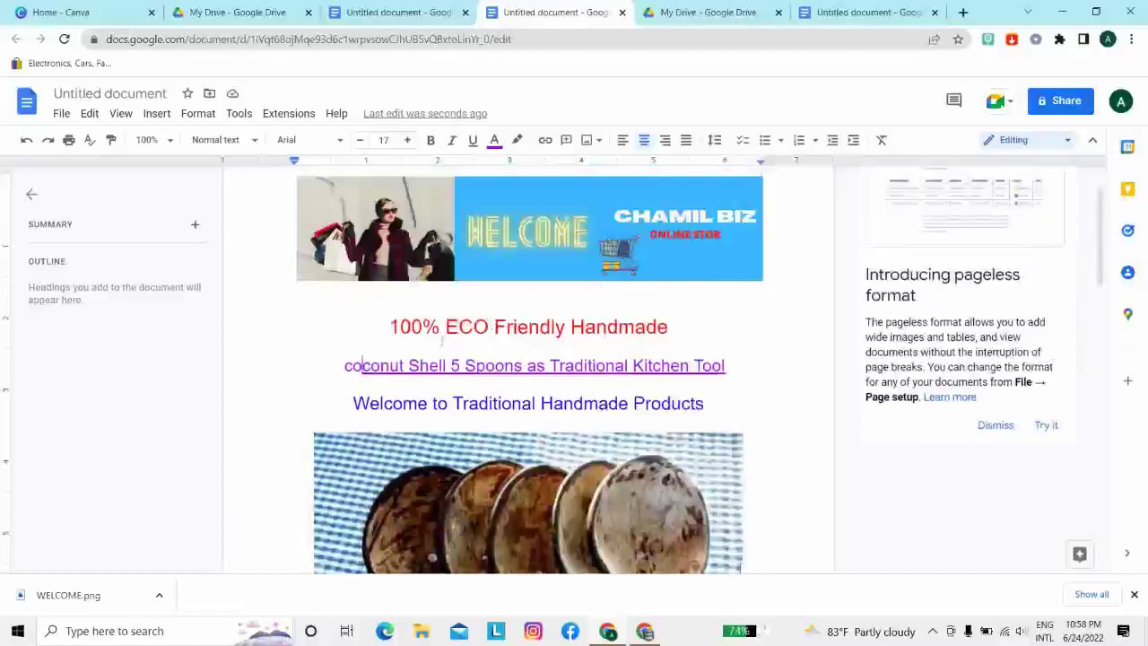
scroll(467, 359, "down", 8)
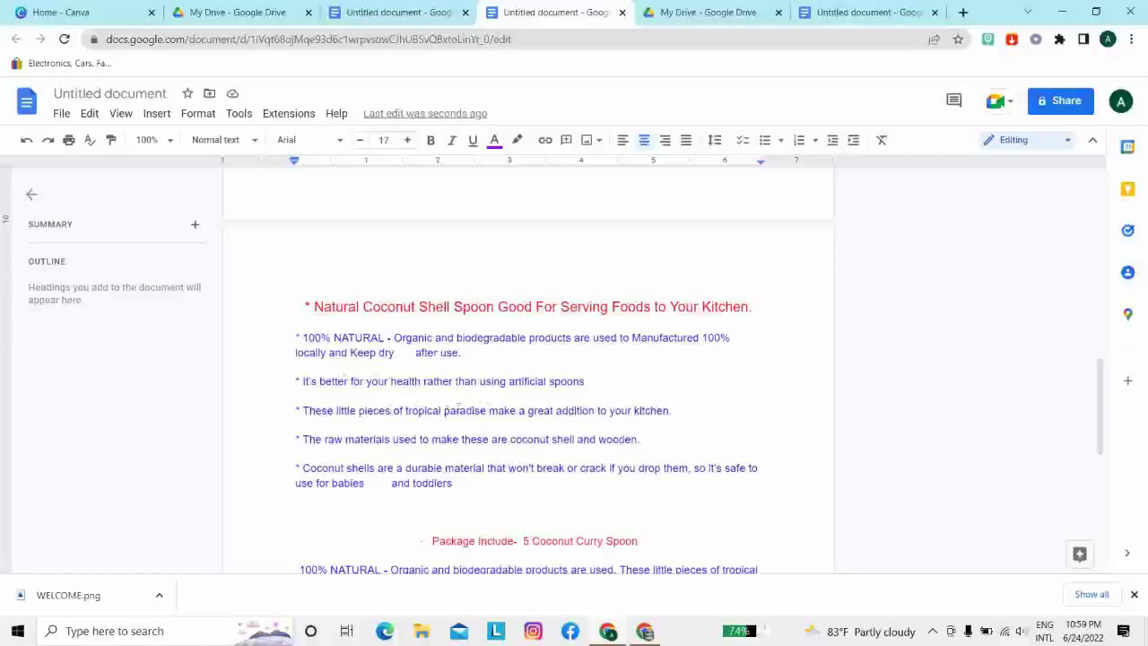
scroll(410, 404, "up", 6)
scroll(416, 402, "up", 2)
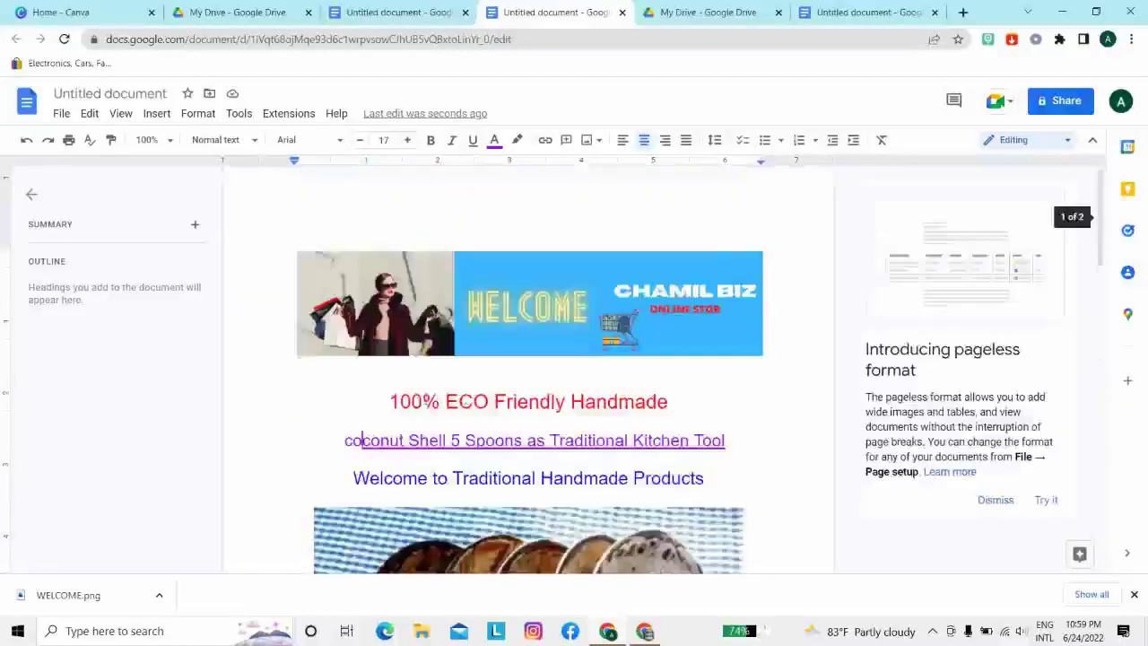
scroll(385, 421, "down", 1)
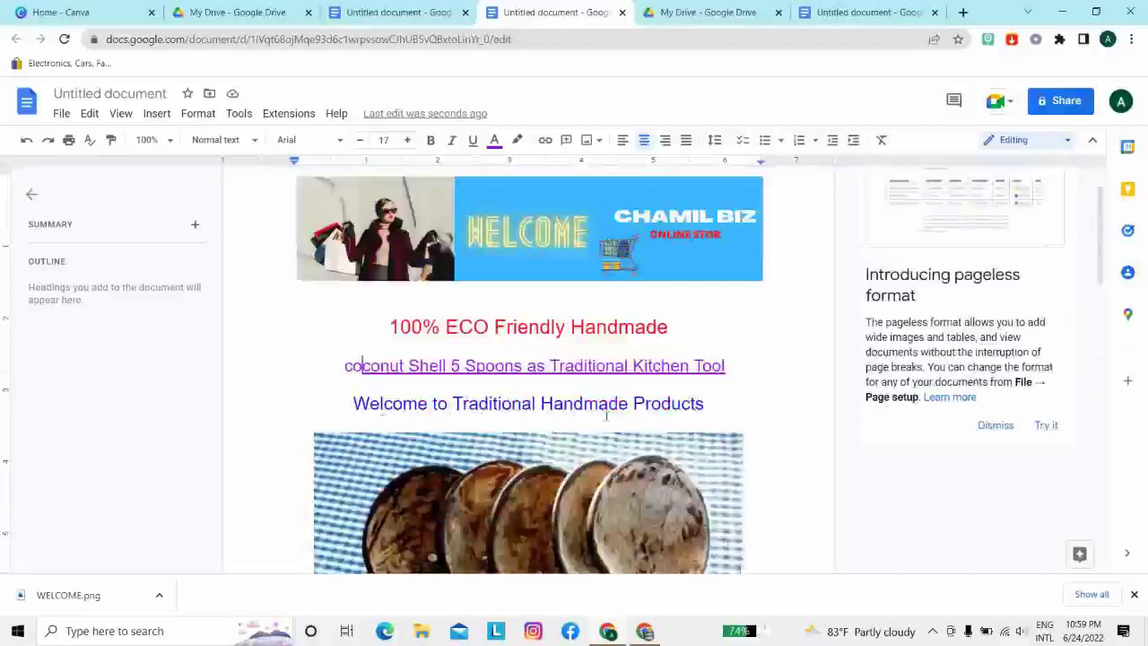
scroll(530, 394, "down", 5)
scroll(530, 394, "down", 2)
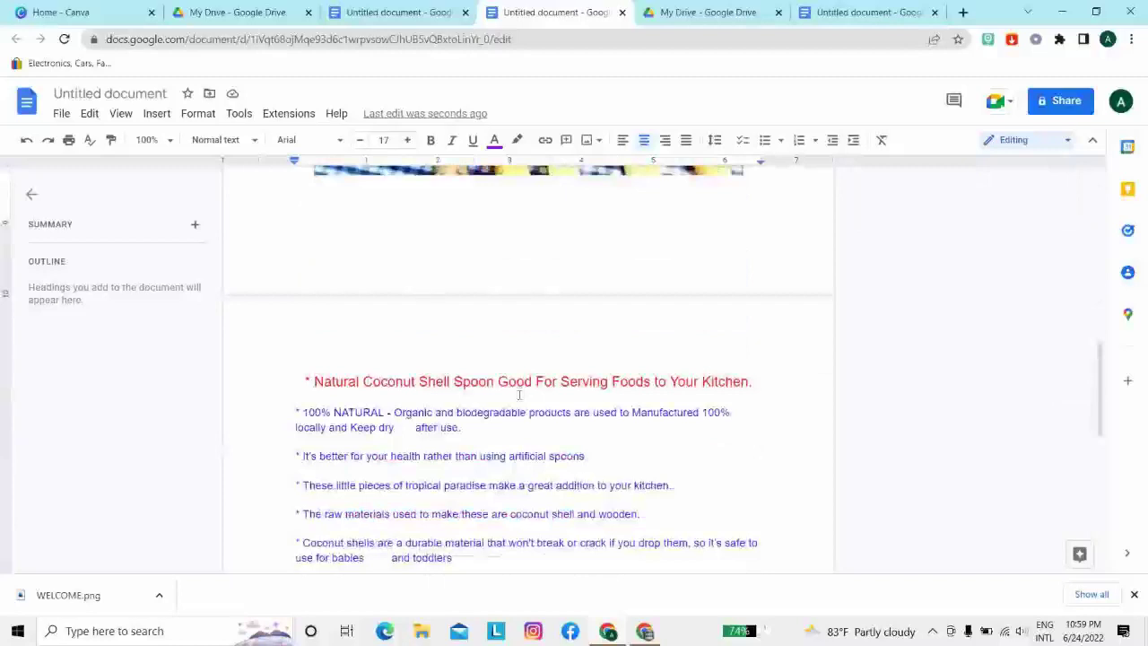
Read the package contents, quality and customer satisfaction lines on the second page, and return to the welcome banner
scroll(520, 396, "down", 2)
scroll(520, 399, "down", 1)
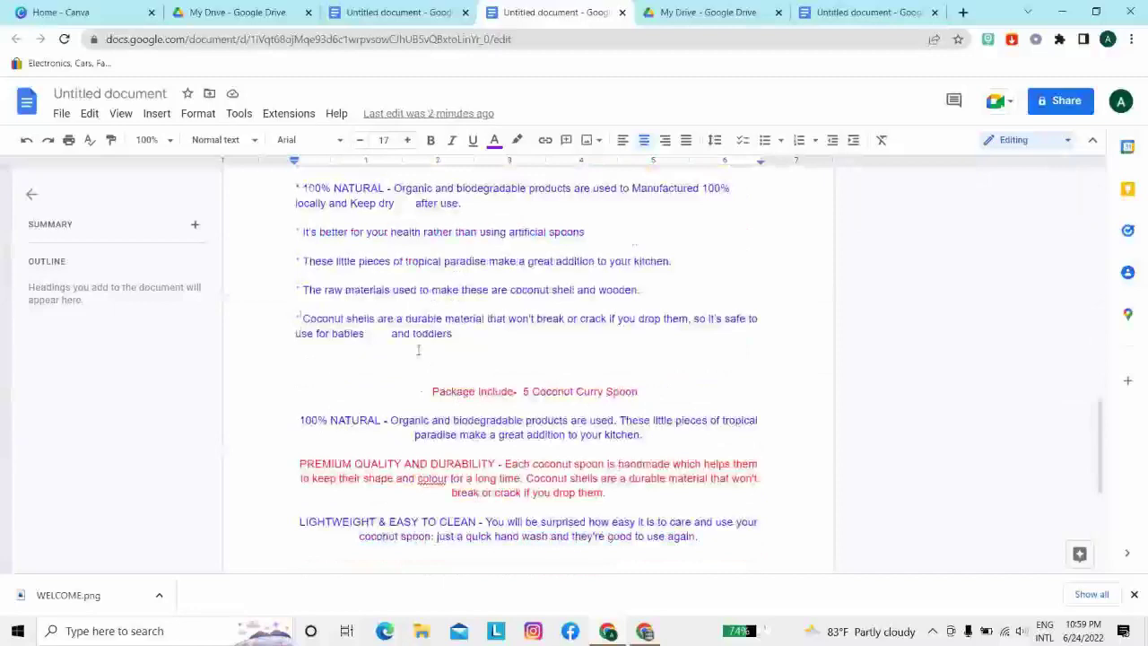
scroll(418, 350, "down", 3)
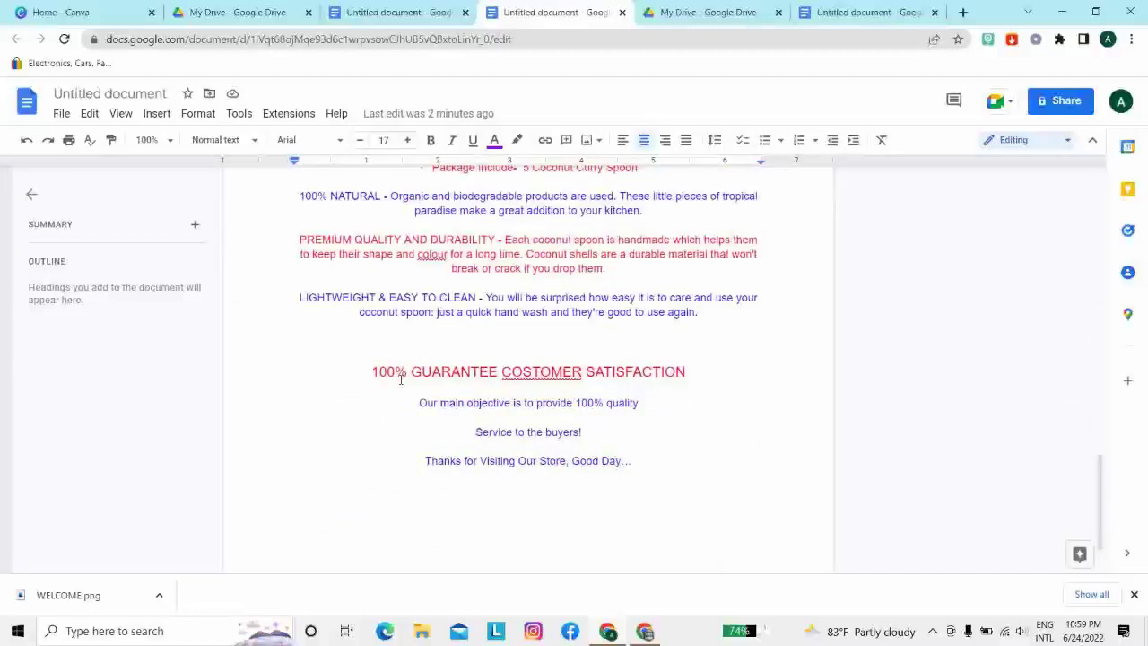
scroll(366, 361, "up", 2)
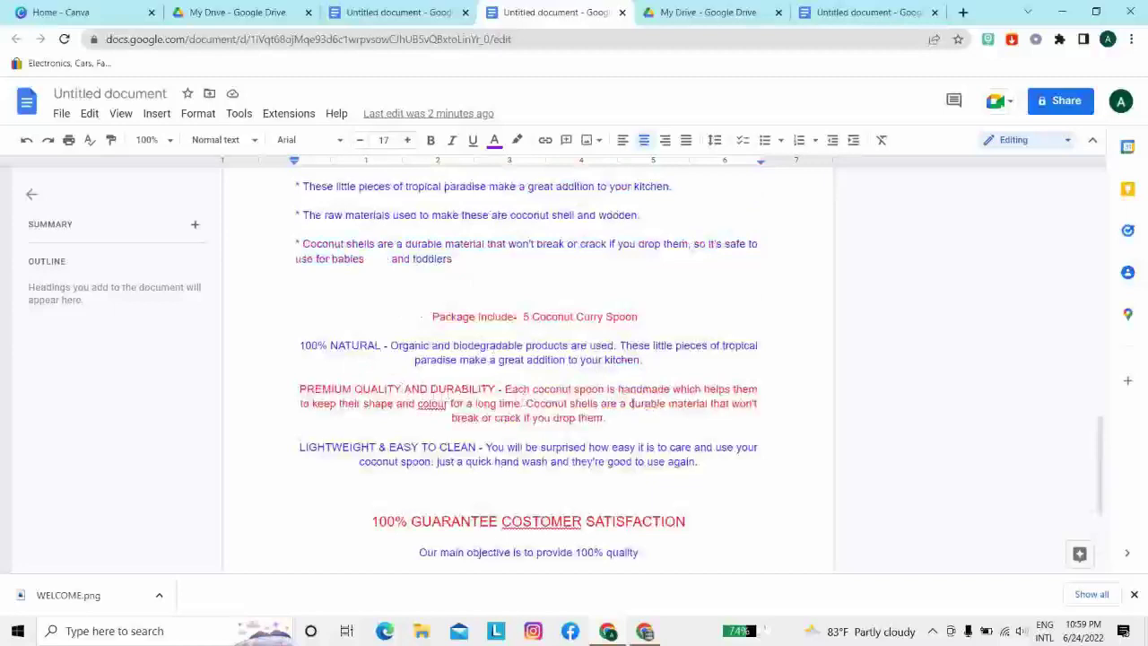
scroll(632, 403, "down", 1)
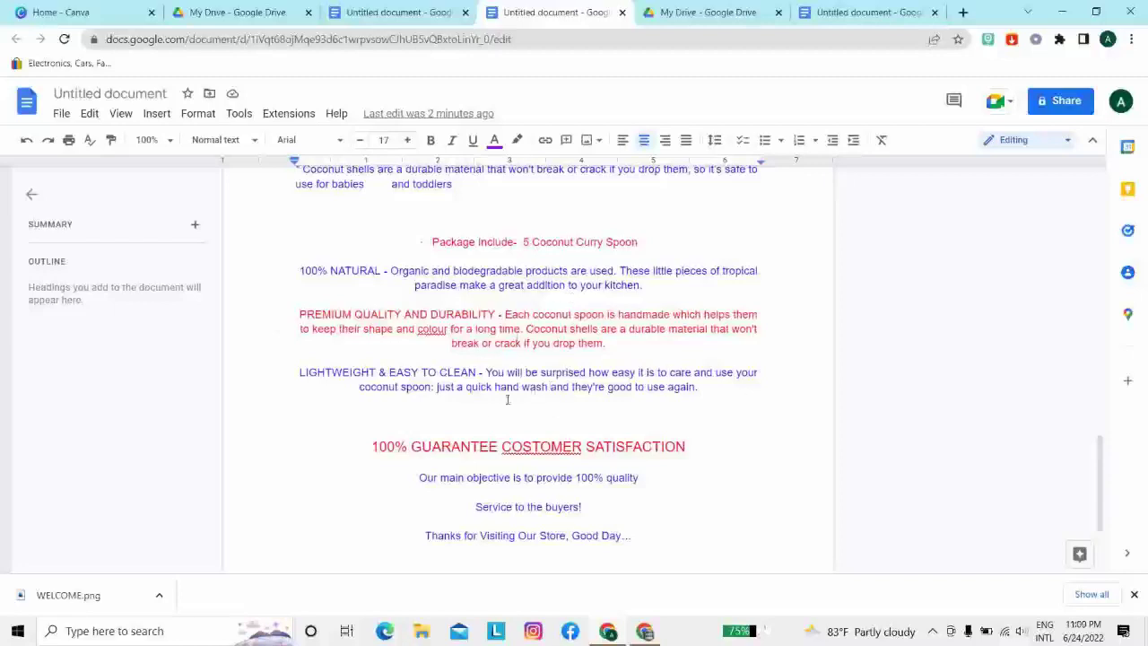
scroll(504, 500, "down", 2)
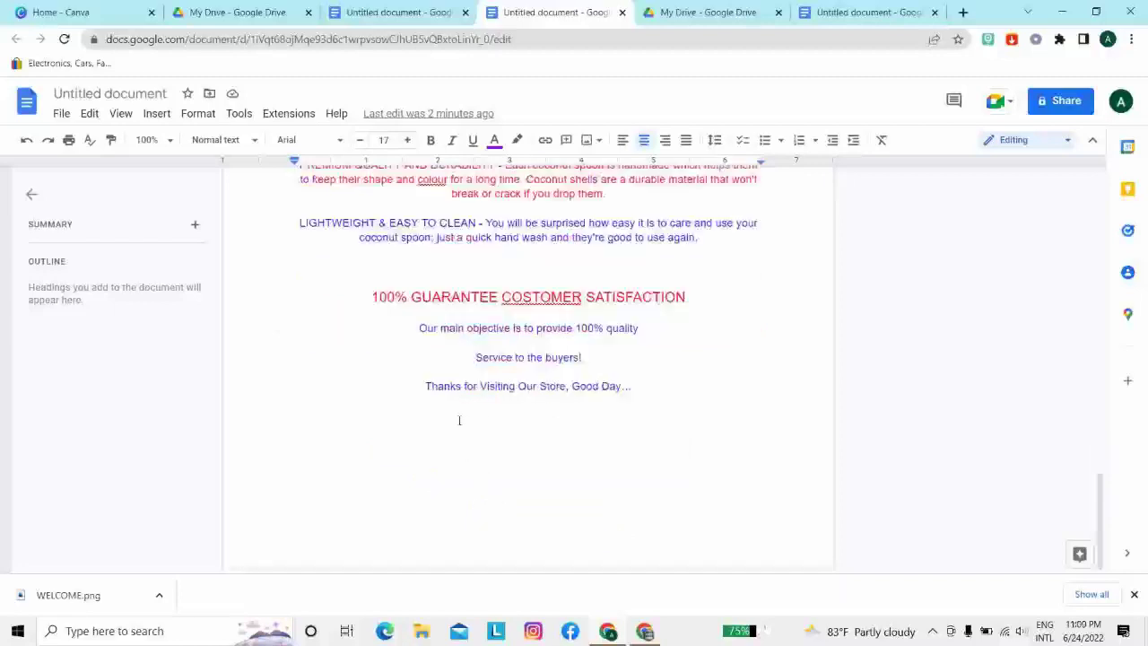
scroll(671, 329, "up", 15)
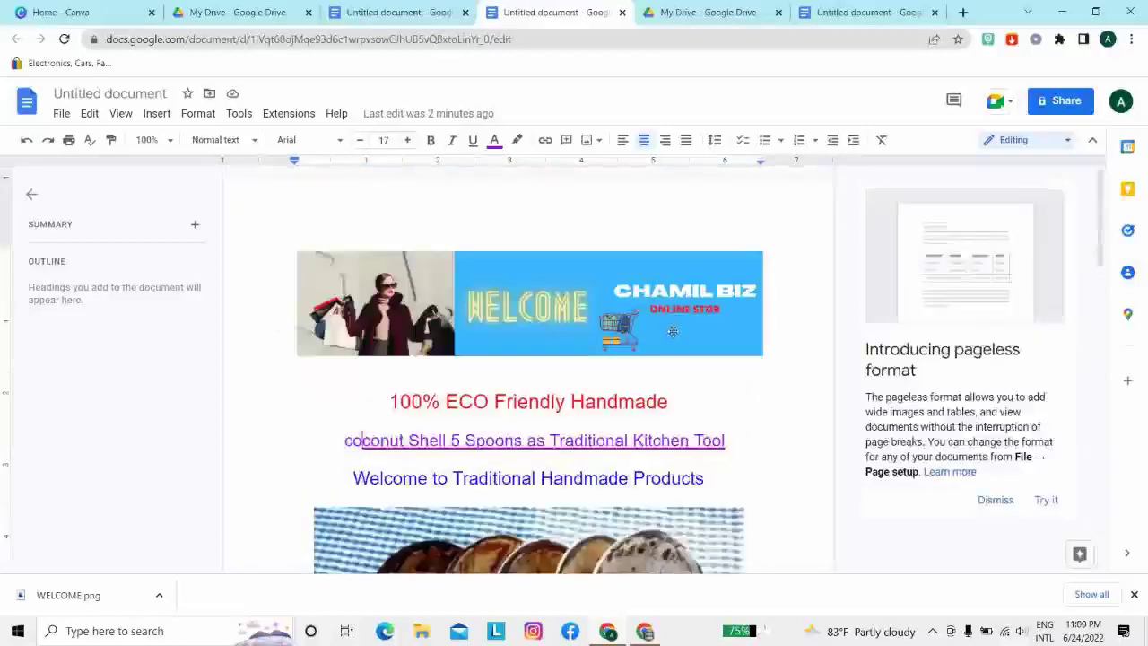
Switch to the earrings document and review its product, payment, shipping, delivery, return and contact lines
left_click(407, 13)
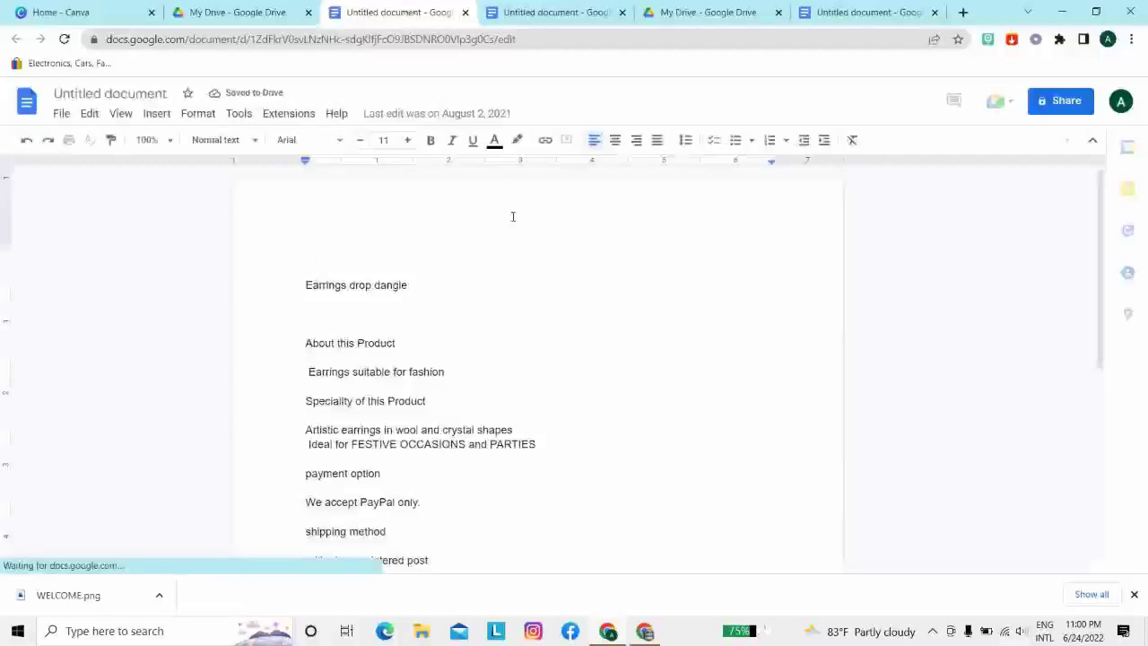
scroll(513, 217, "down", 3)
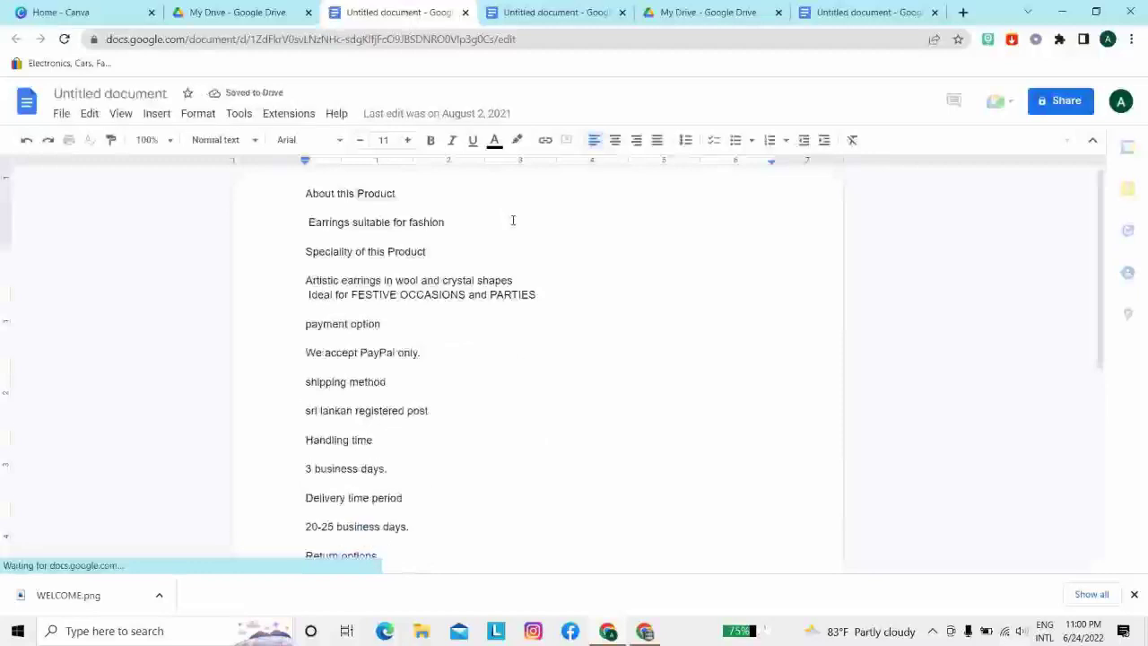
scroll(519, 221, "down", 1)
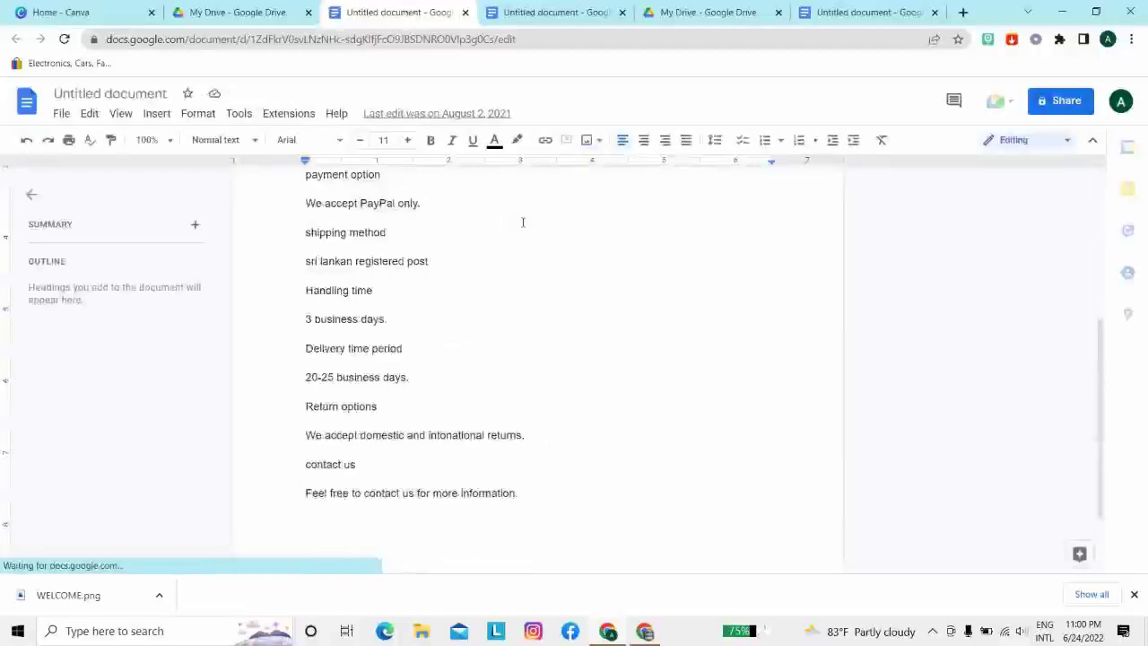
scroll(522, 223, "down", 1)
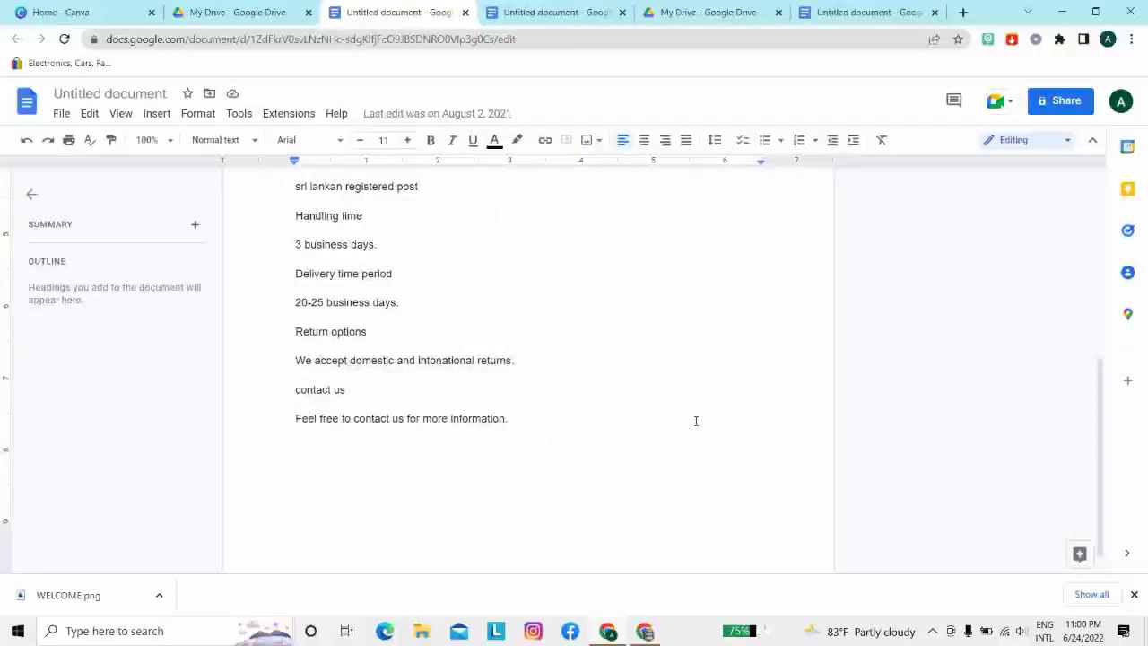
scroll(696, 421, "up", 3)
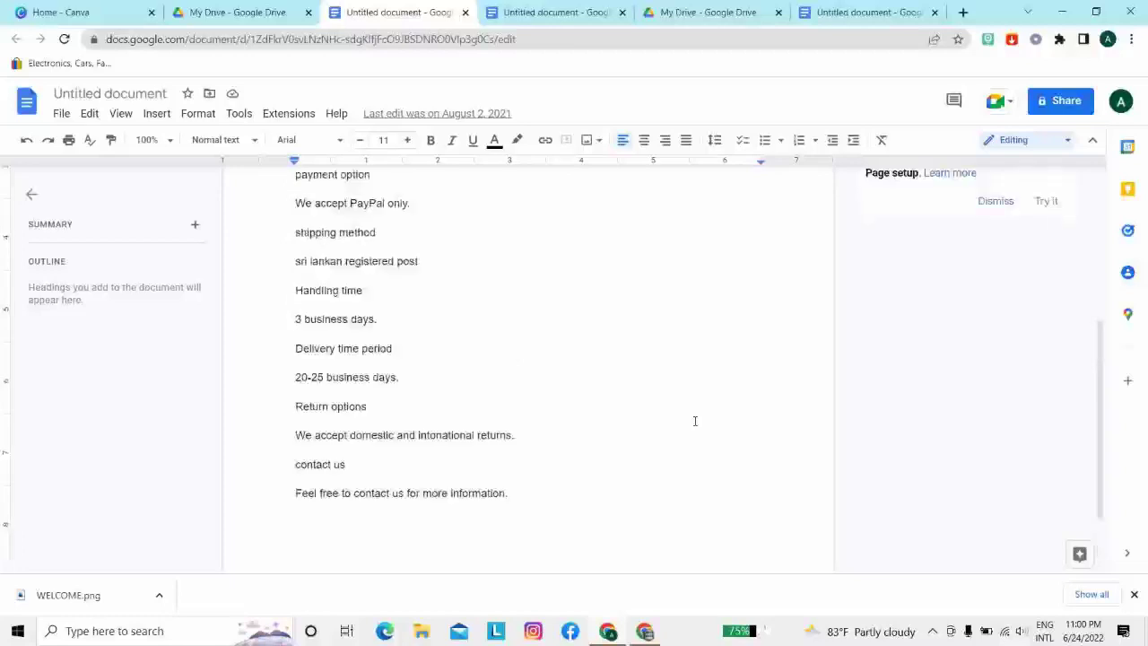
scroll(696, 420, "up", 3)
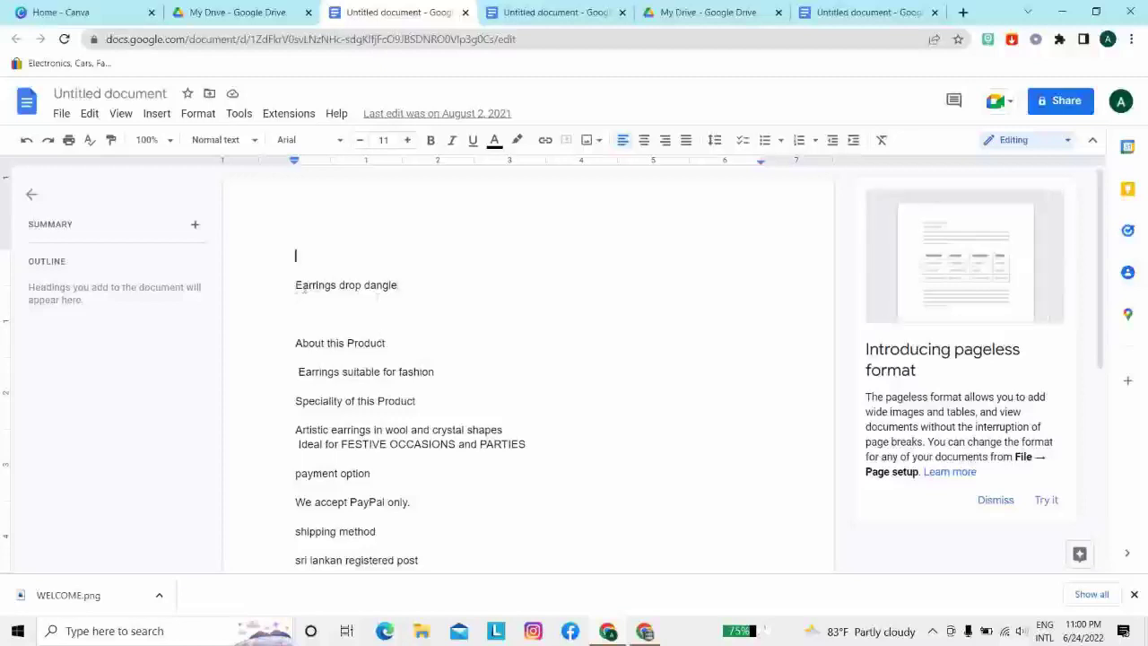
Enlarge the "Earrings drop dangle" title to font size 27 and centre it on the page
triple_click(362, 285)
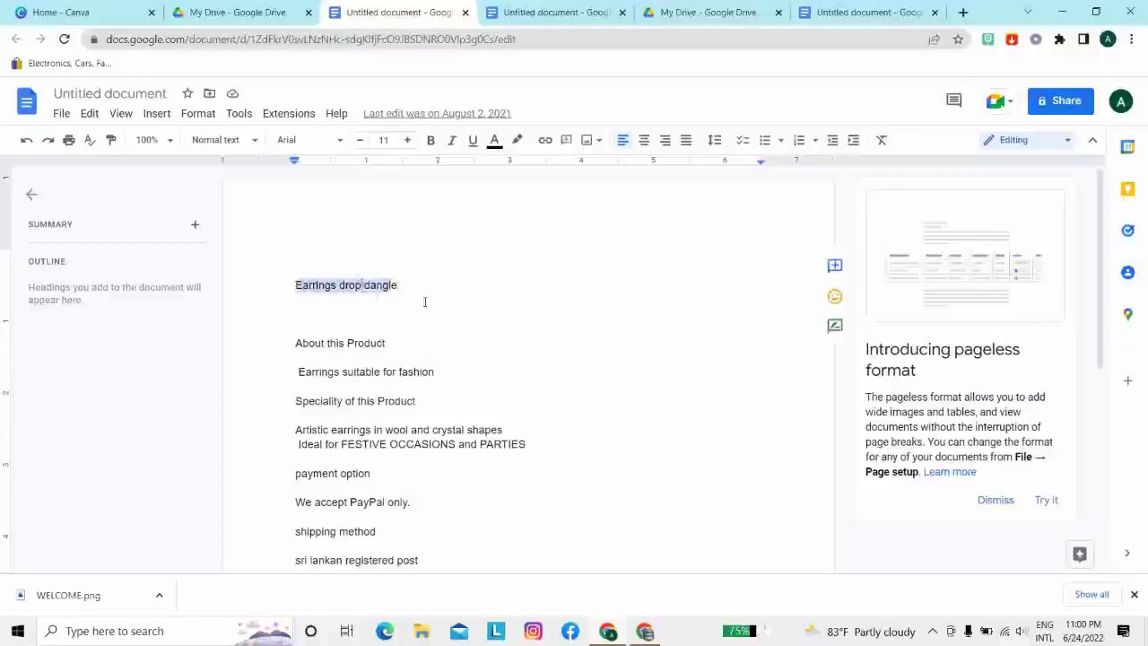
left_click_drag(296, 285, 433, 293)
left_click(406, 141)
left_click(406, 140)
left_click(407, 141)
left_click(406, 141)
left_click(406, 141)
left_click(407, 141)
left_click(406, 141)
left_click(406, 141)
left_click(407, 141)
left_click(407, 141)
left_click(407, 140)
left_click(406, 141)
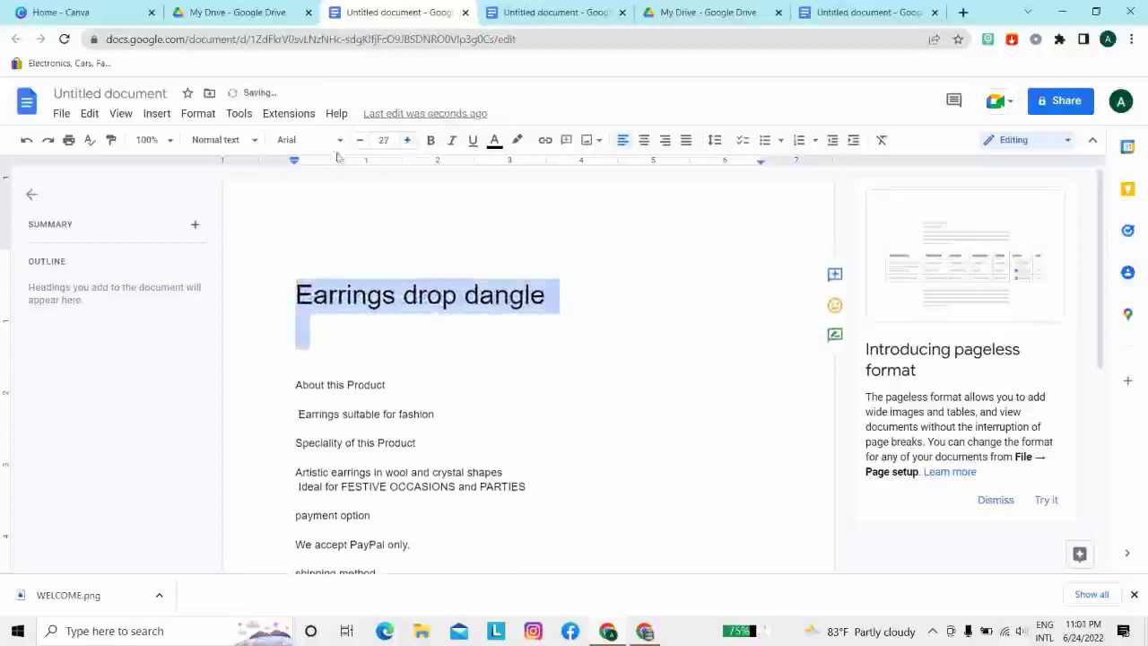
left_click(644, 141)
Place the cursor on the blank line below the earrings title and look over the available image insertion sources
scroll(610, 375, "down", 2)
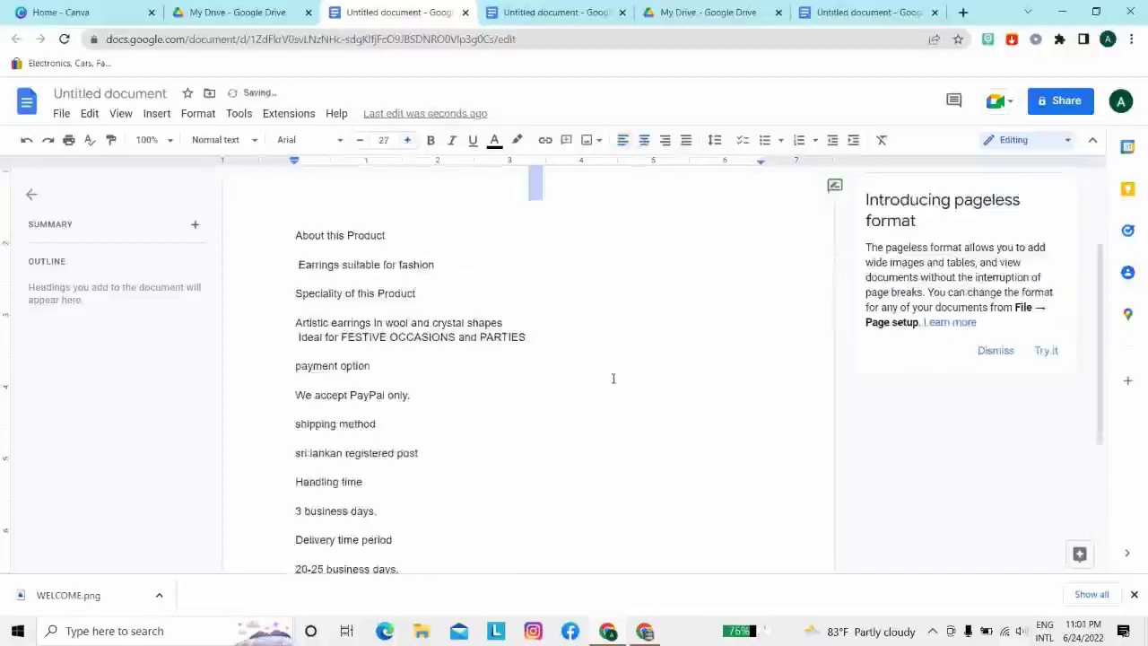
left_click_drag(295, 235, 398, 239)
scroll(456, 217, "up", 1)
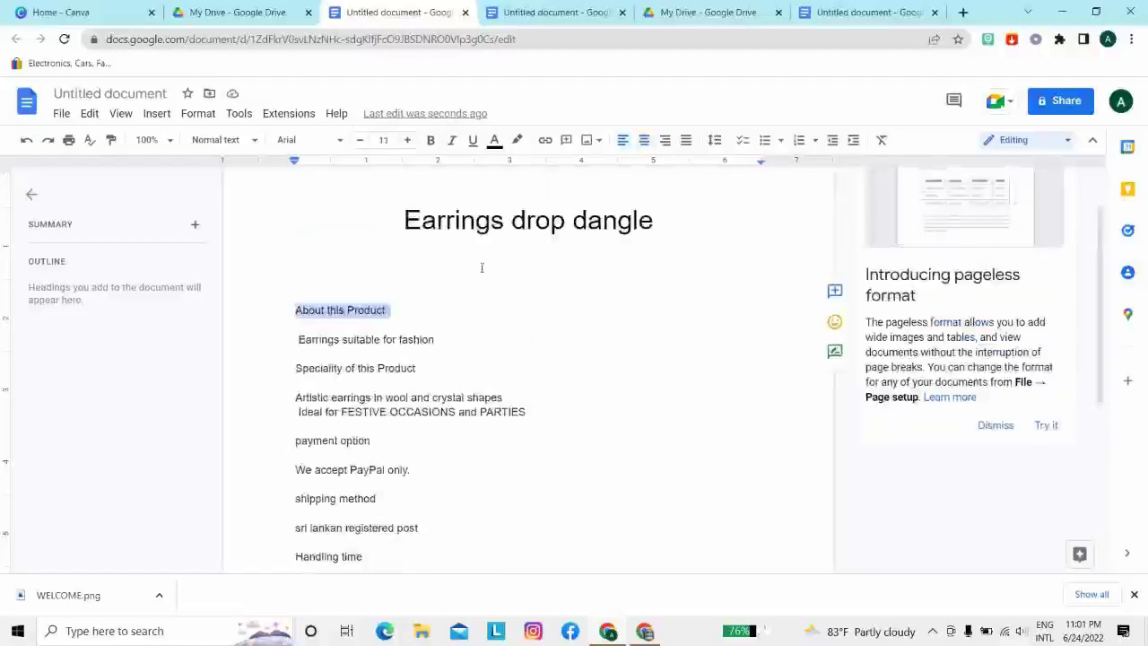
left_click(457, 262)
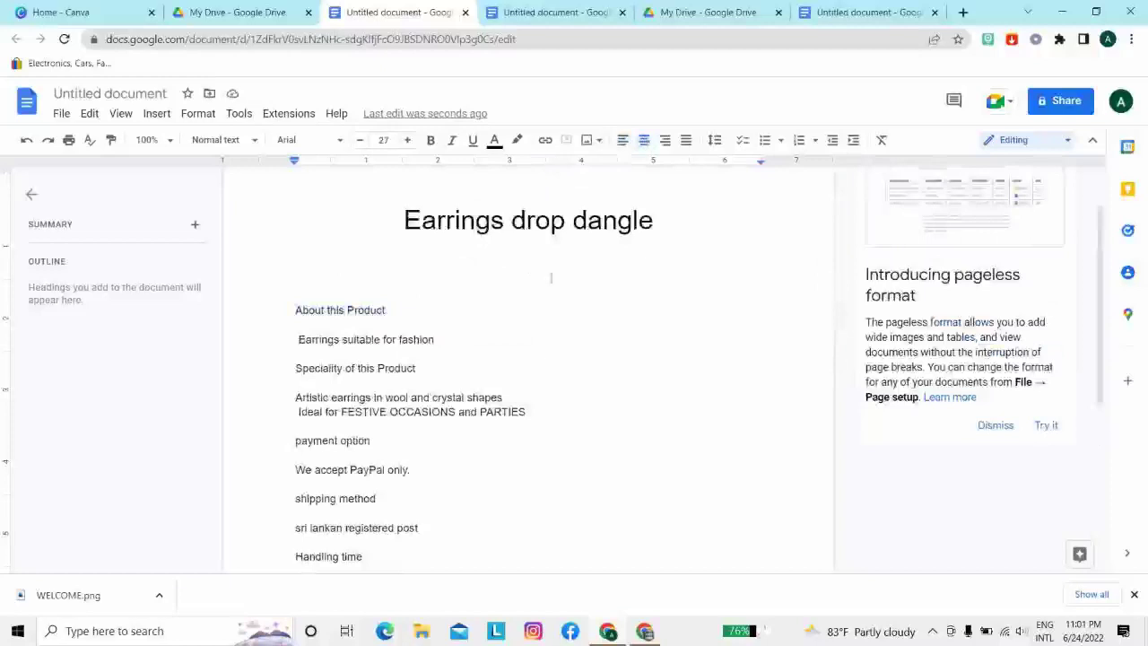
left_click(596, 141)
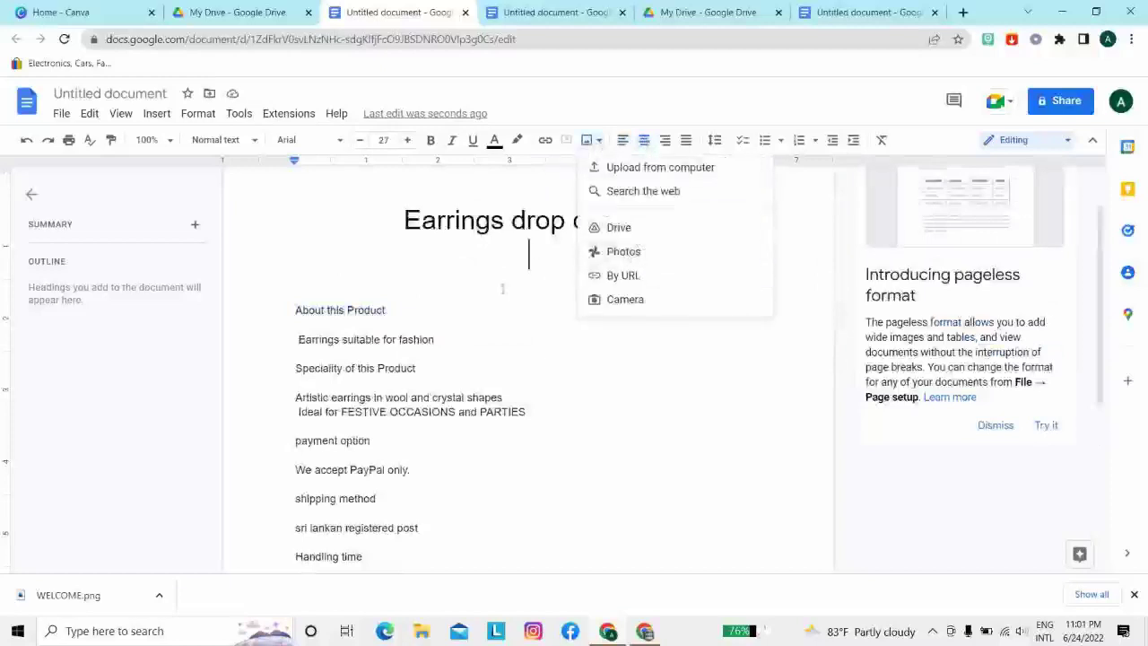
left_click(369, 259)
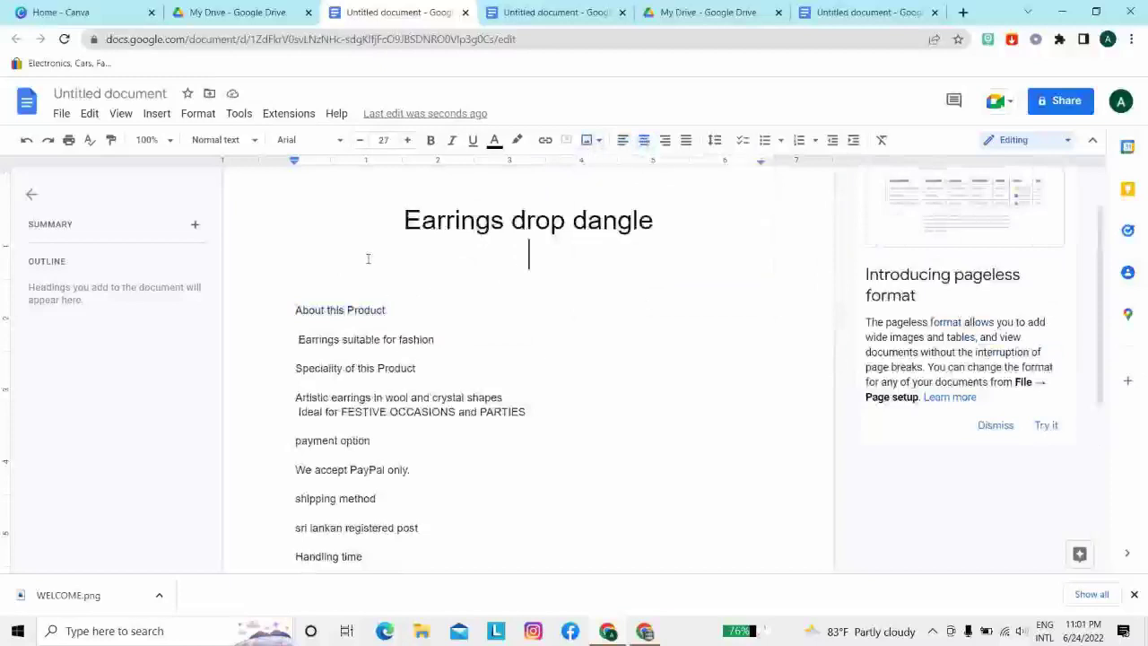
Enlarge the "About this Product" heading to font size 21
left_click_drag(296, 309, 405, 310)
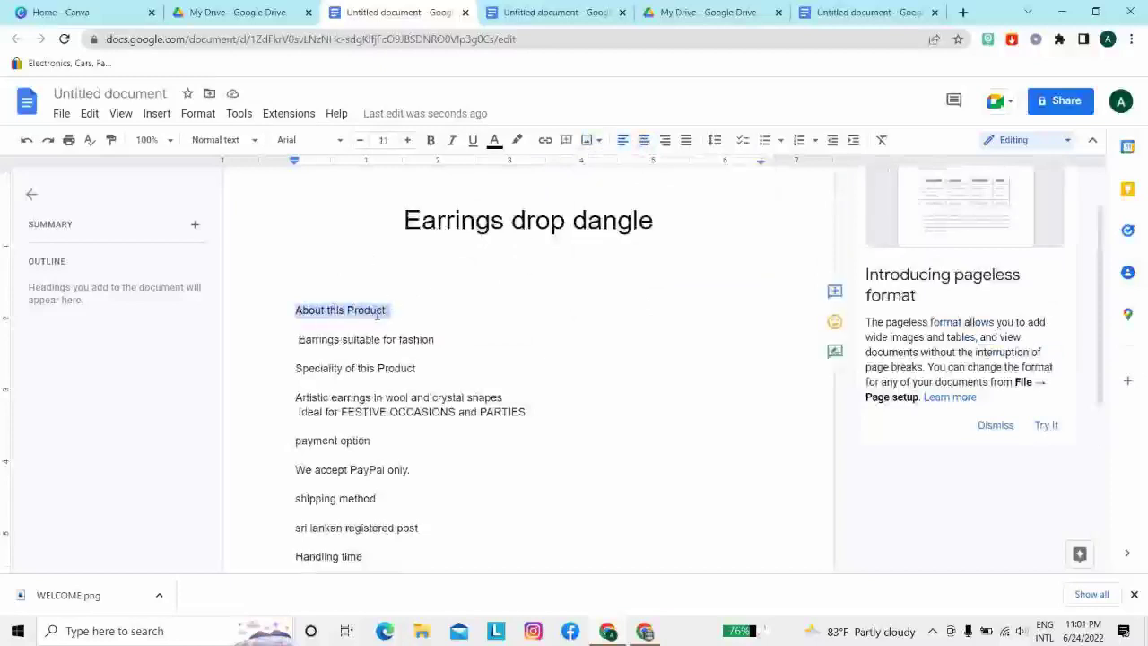
left_click(411, 143)
left_click(411, 142)
left_click(410, 143)
left_click(411, 143)
left_click(411, 143)
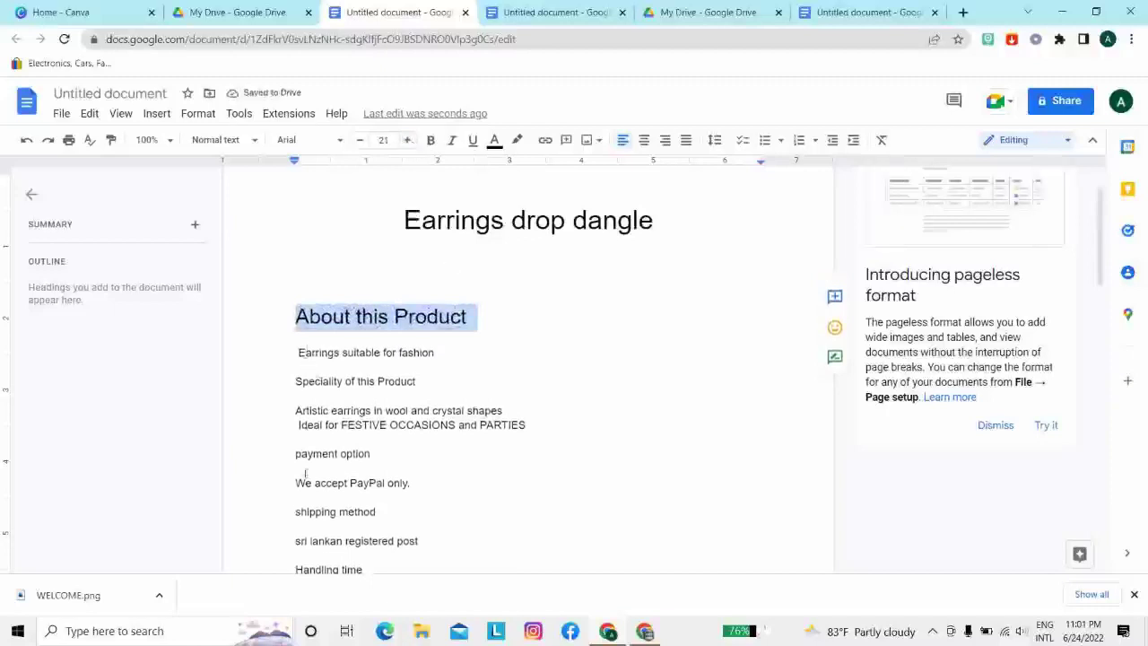
Enlarge the "Speciality of this Product" heading to font size 15
scroll(313, 412, "down", 3)
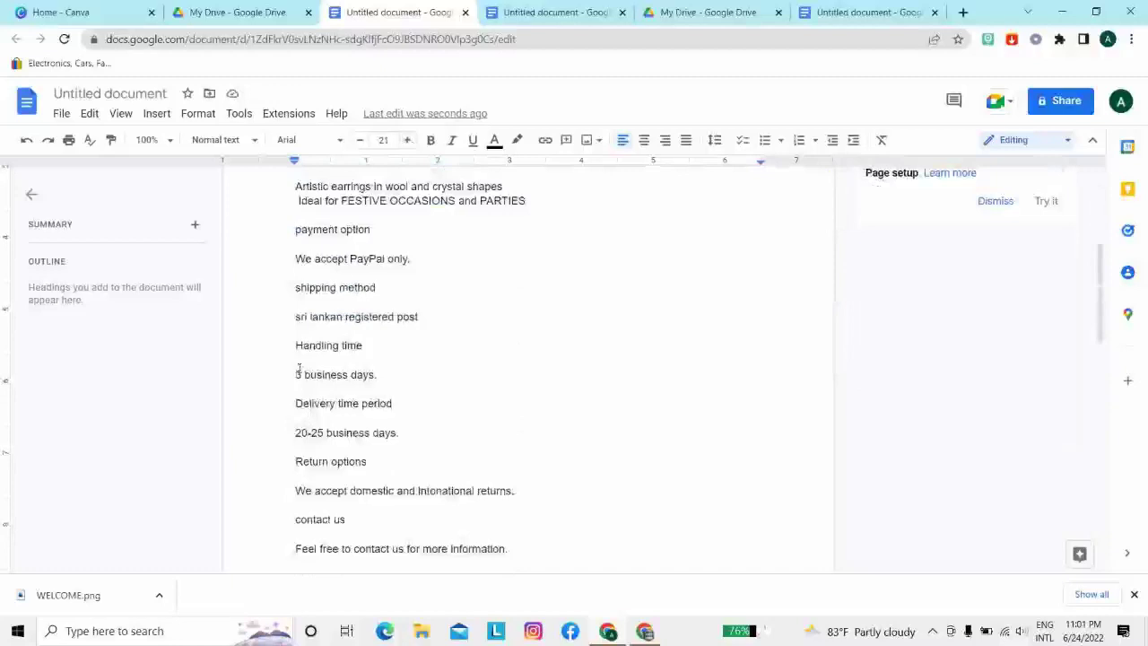
scroll(299, 368, "down", 3)
scroll(295, 372, "down", 3)
scroll(295, 368, "up", 5)
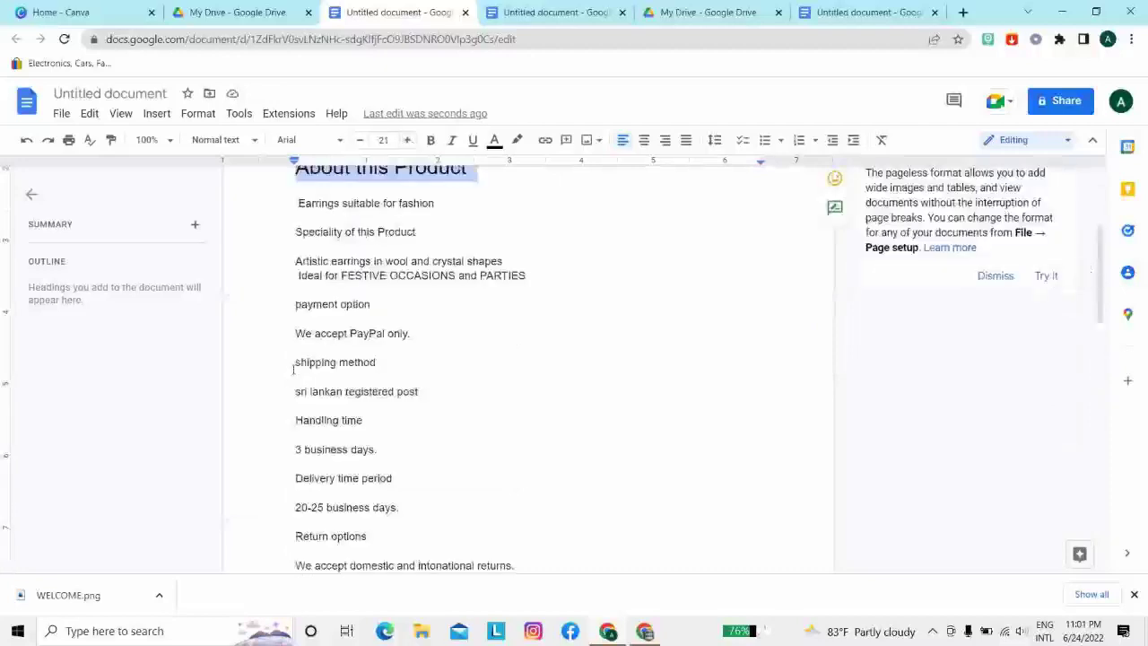
scroll(302, 263, "up", 2)
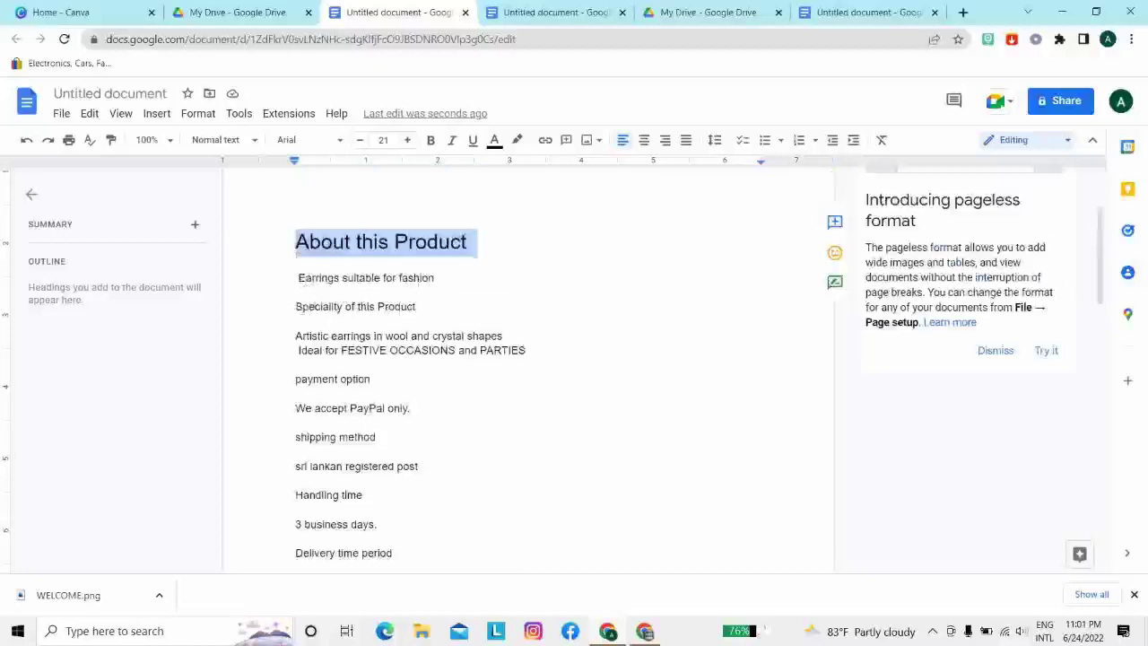
left_click_drag(297, 307, 433, 306)
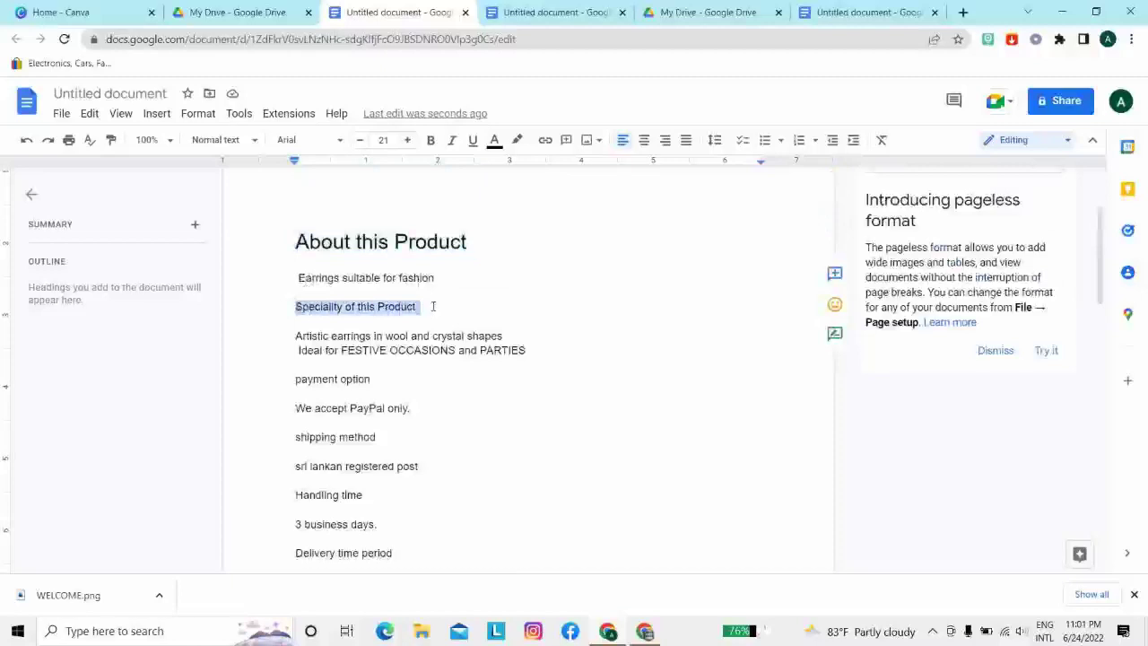
left_click(407, 140)
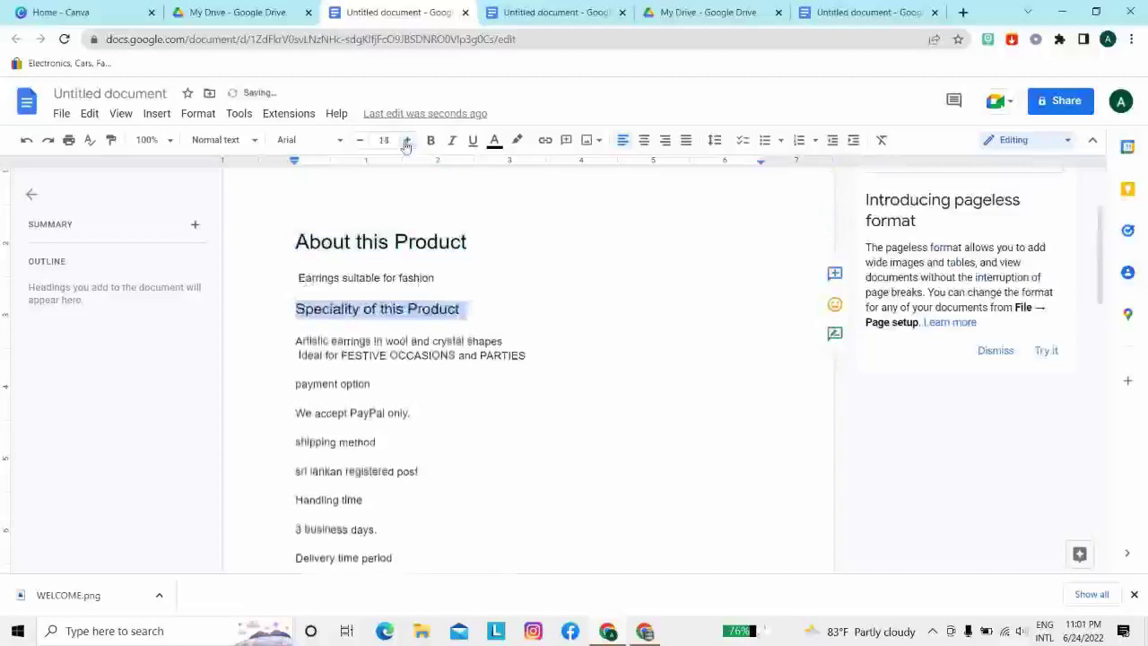
left_click(579, 366)
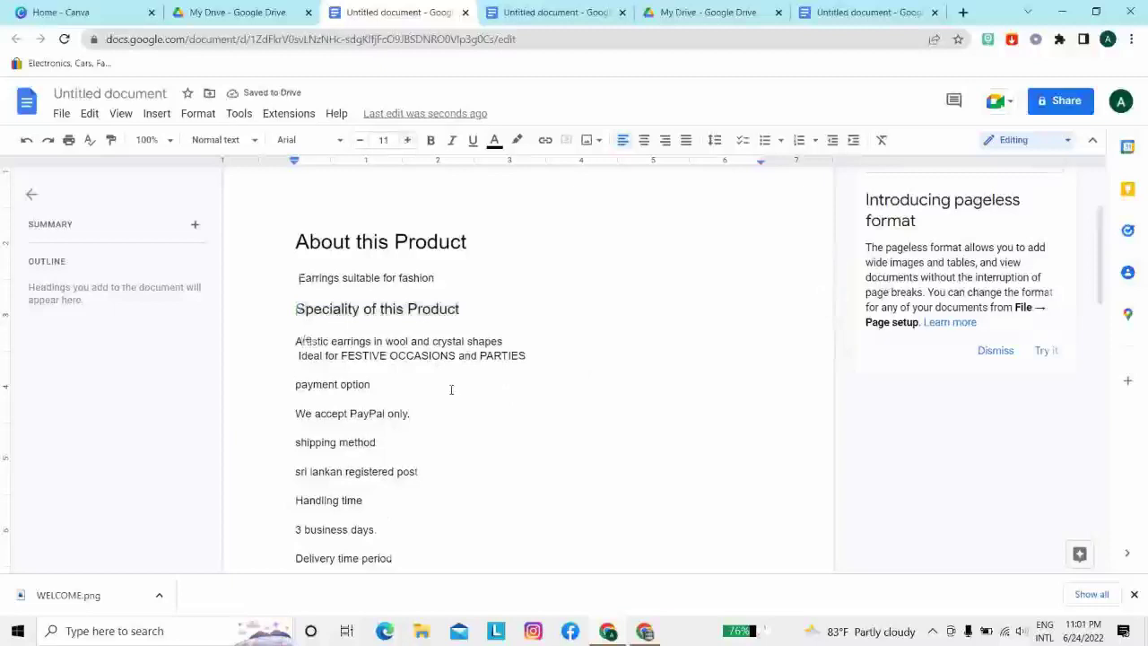
Switch to the browser window with the eBay pages and open the coconut shell spoon search results
scroll(452, 389, "down", 3)
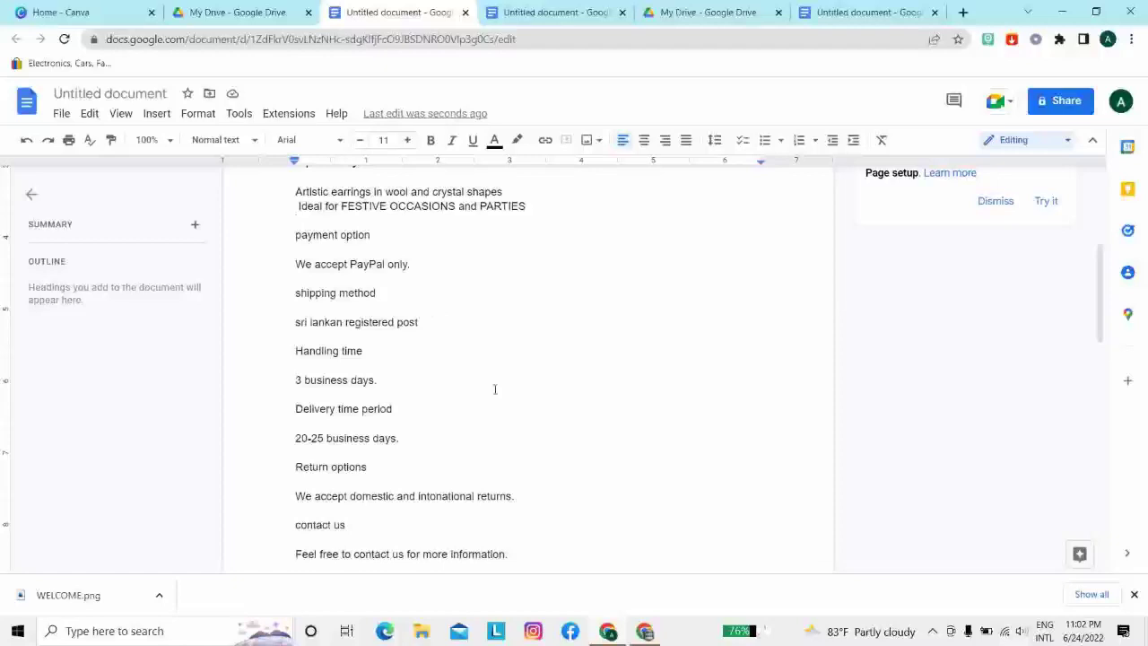
mouse_move(643, 633)
left_click(610, 518)
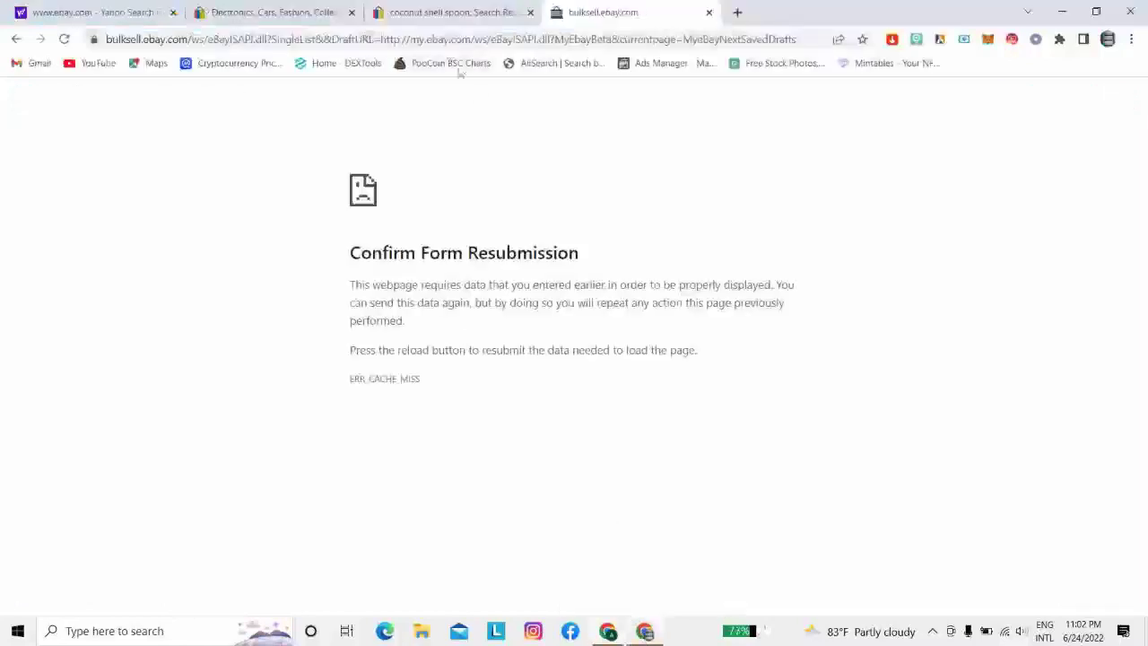
left_click(443, 17)
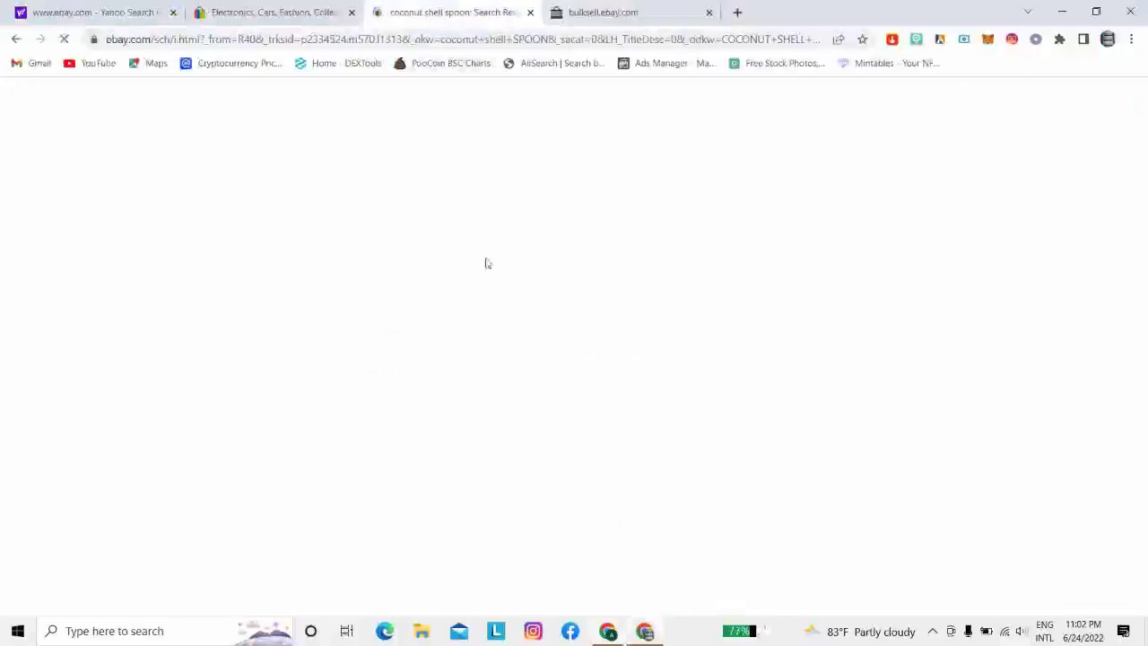
Go to the eBay home page and open the My eBay selling overview
left_click(271, 14)
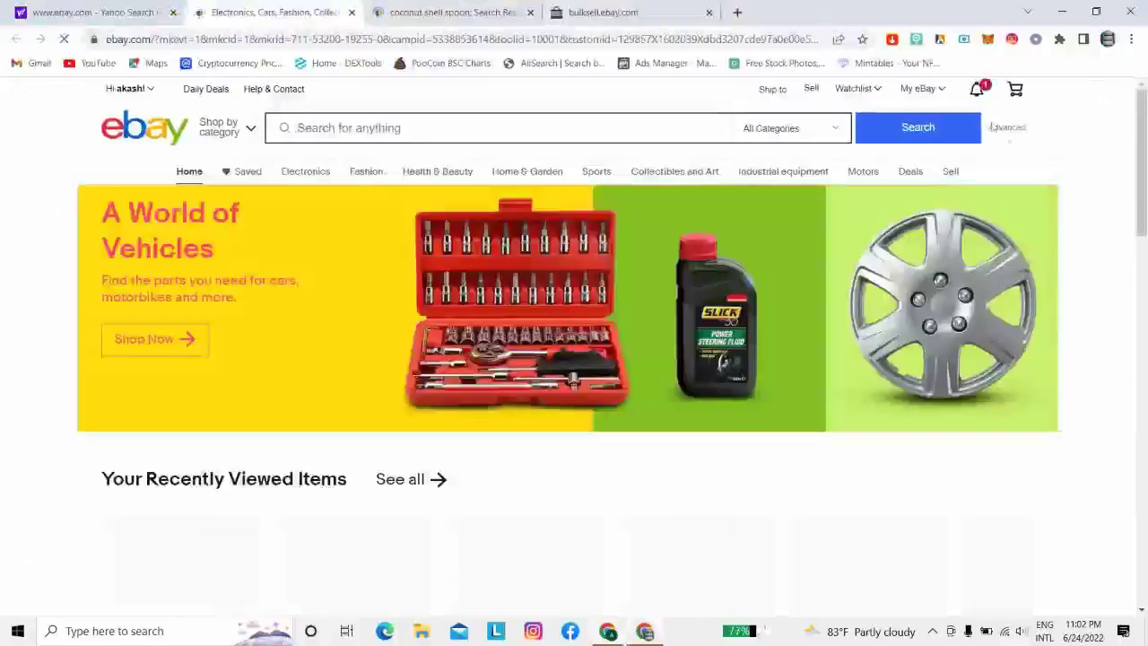
mouse_move(939, 99)
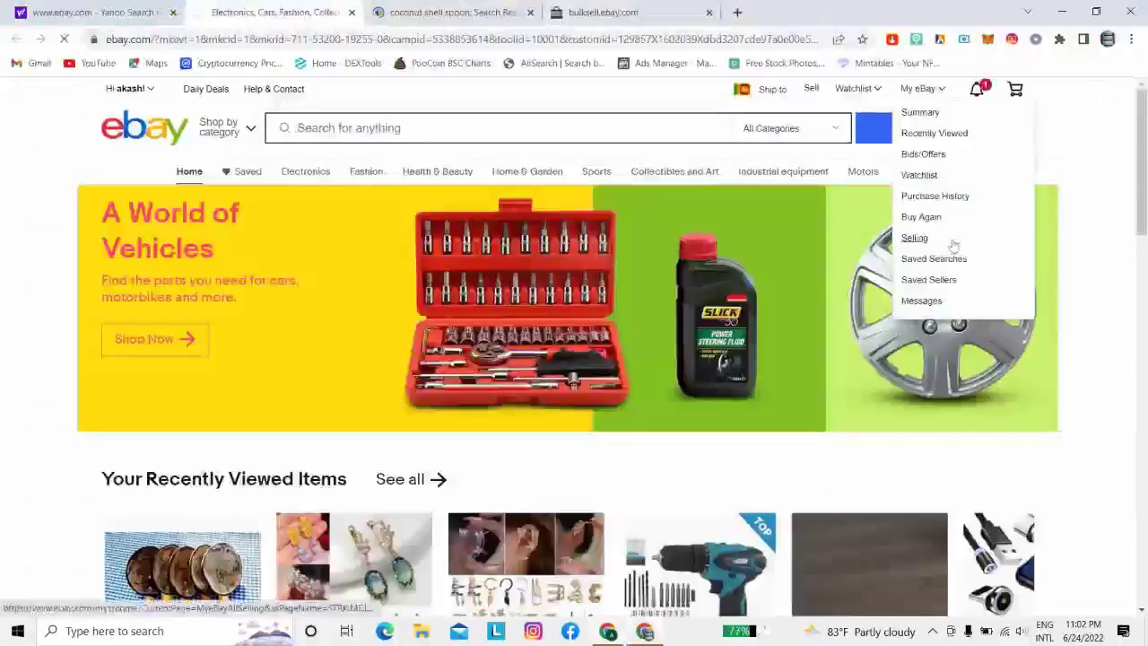
left_click(913, 239)
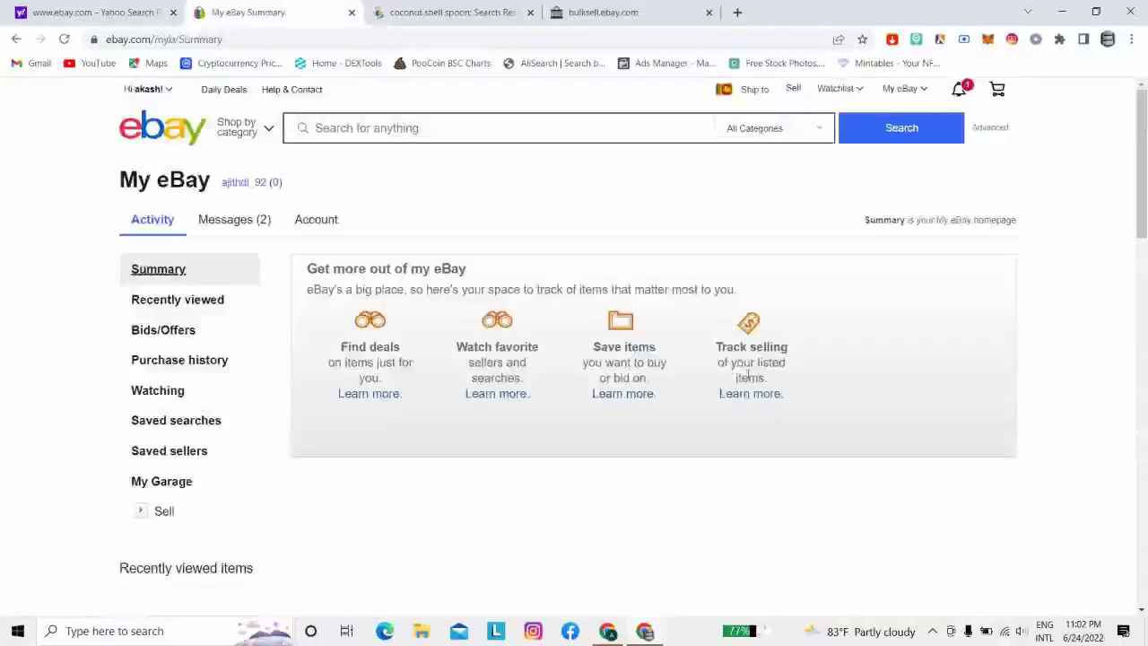
left_click(914, 94)
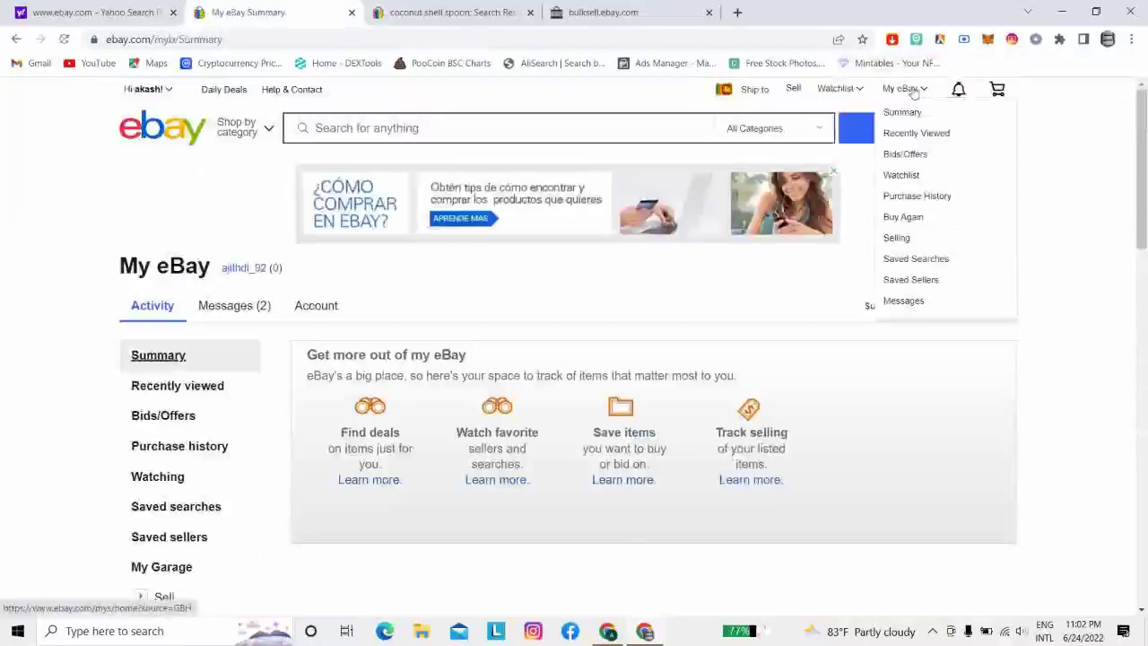
left_click(895, 240)
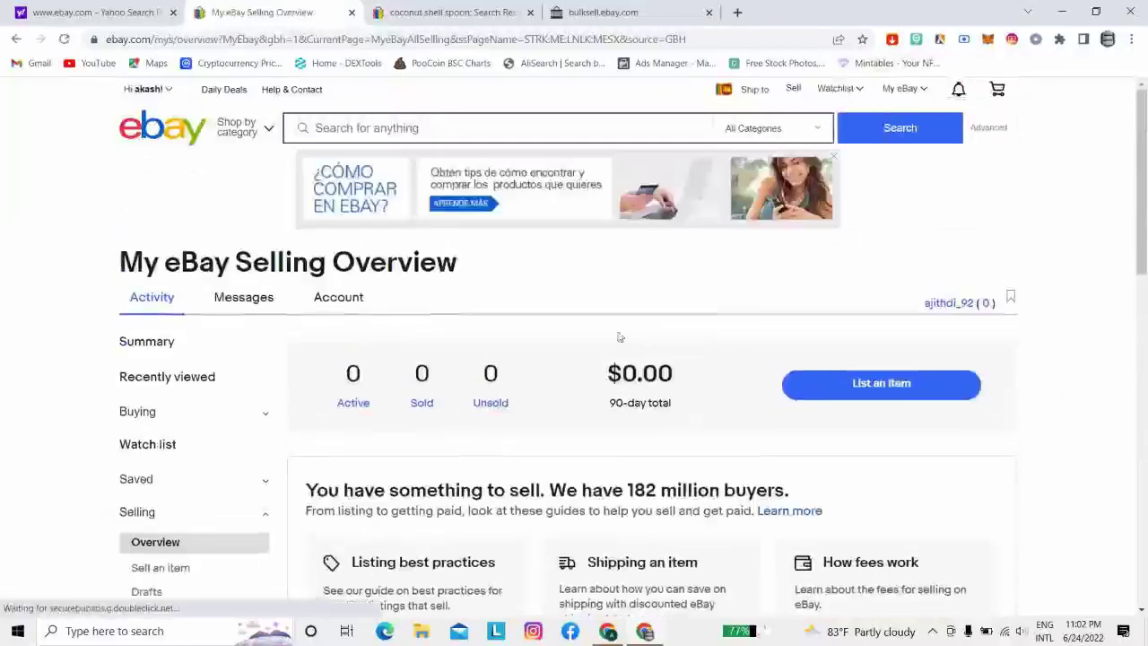
Open the eBay account settings page and look over its options
mouse_move(911, 105)
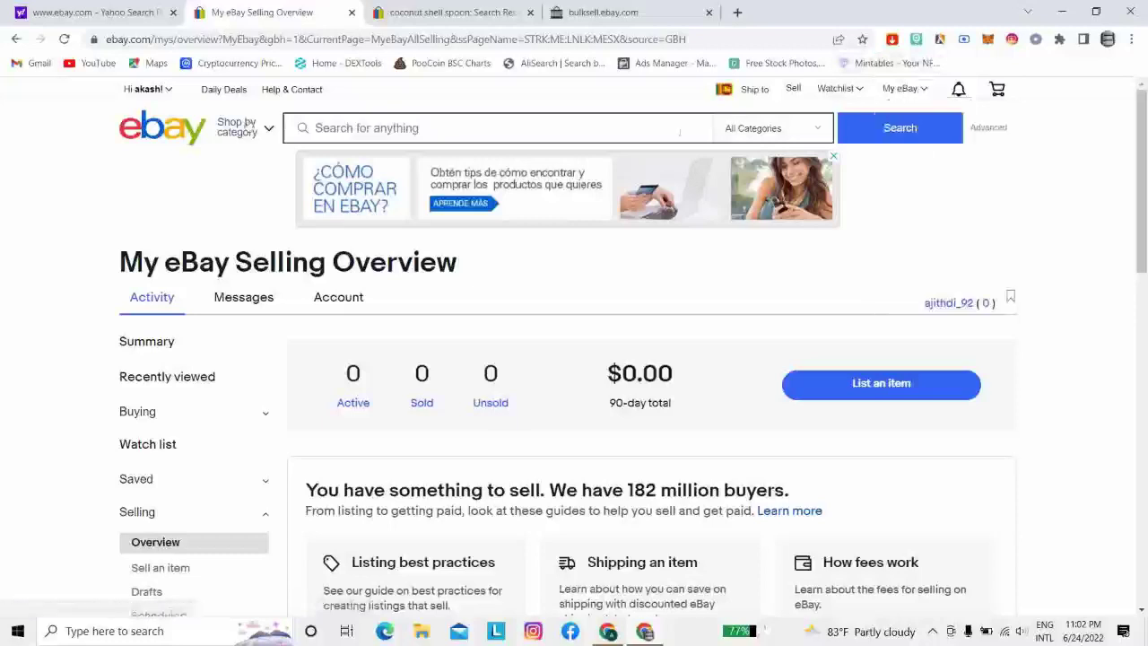
mouse_move(144, 92)
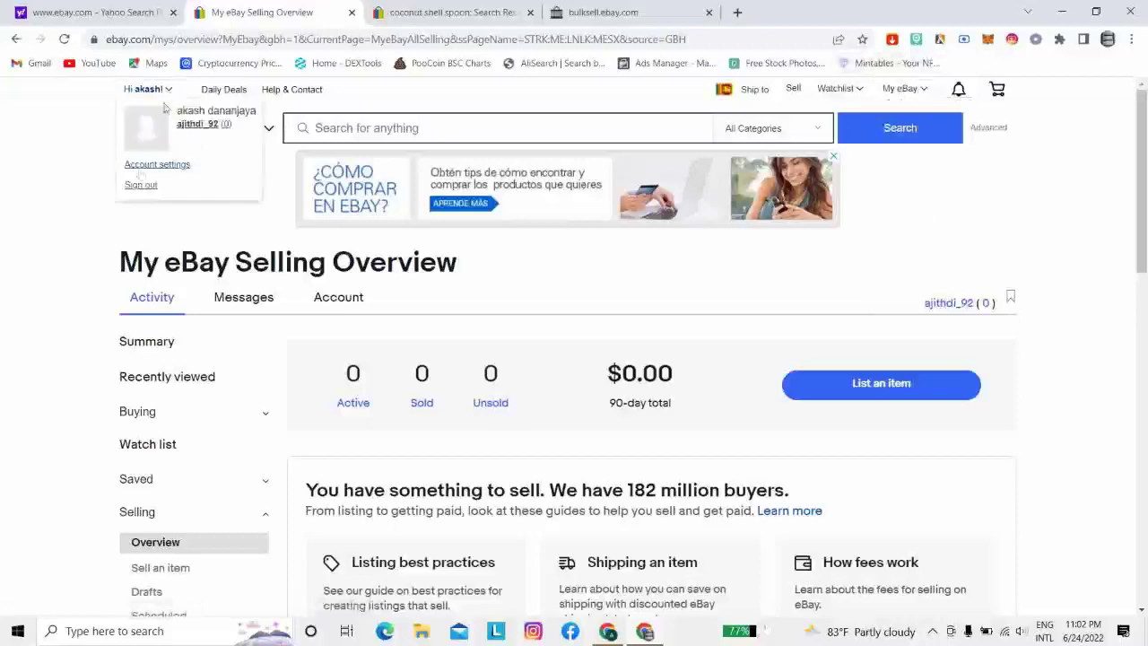
left_click(143, 172)
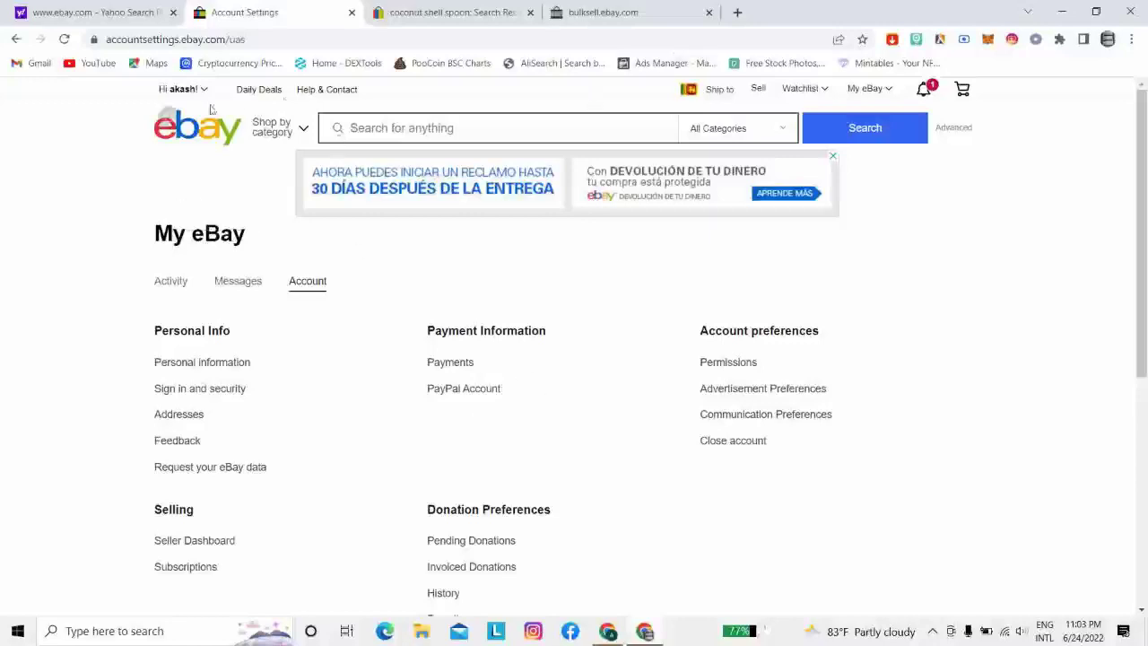
From the selling overview, start listing an item and resume the saved COCONUT SHELL SPOON draft
mouse_move(853, 94)
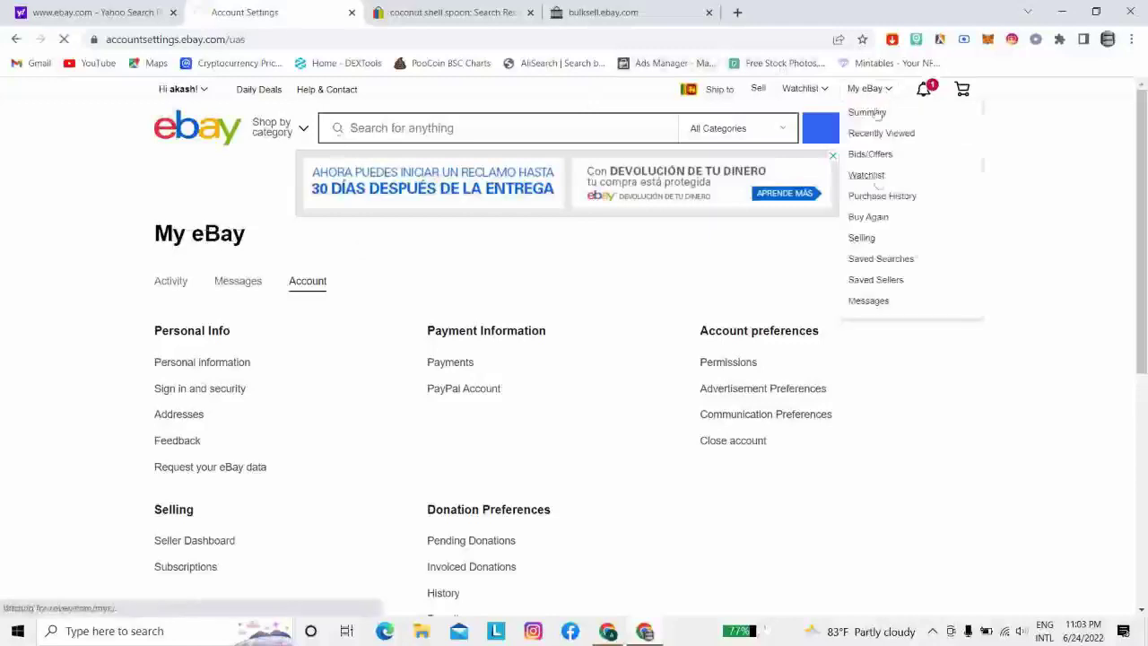
left_click(872, 240)
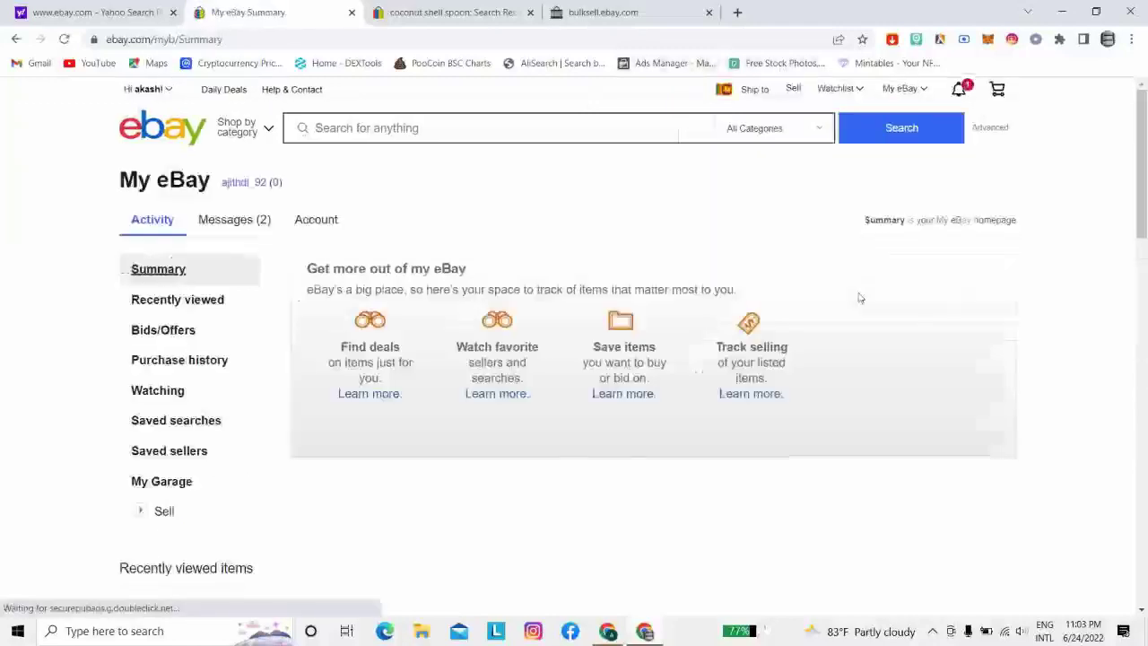
scroll(789, 313, "down", 1)
scroll(792, 313, "up", 1)
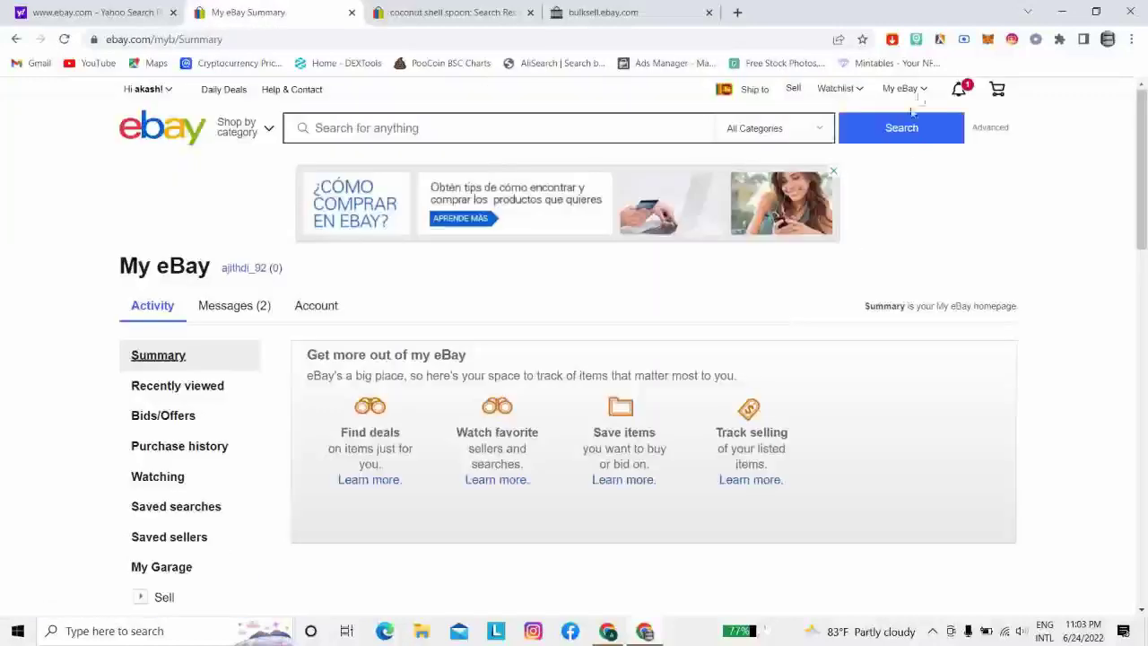
left_click(897, 239)
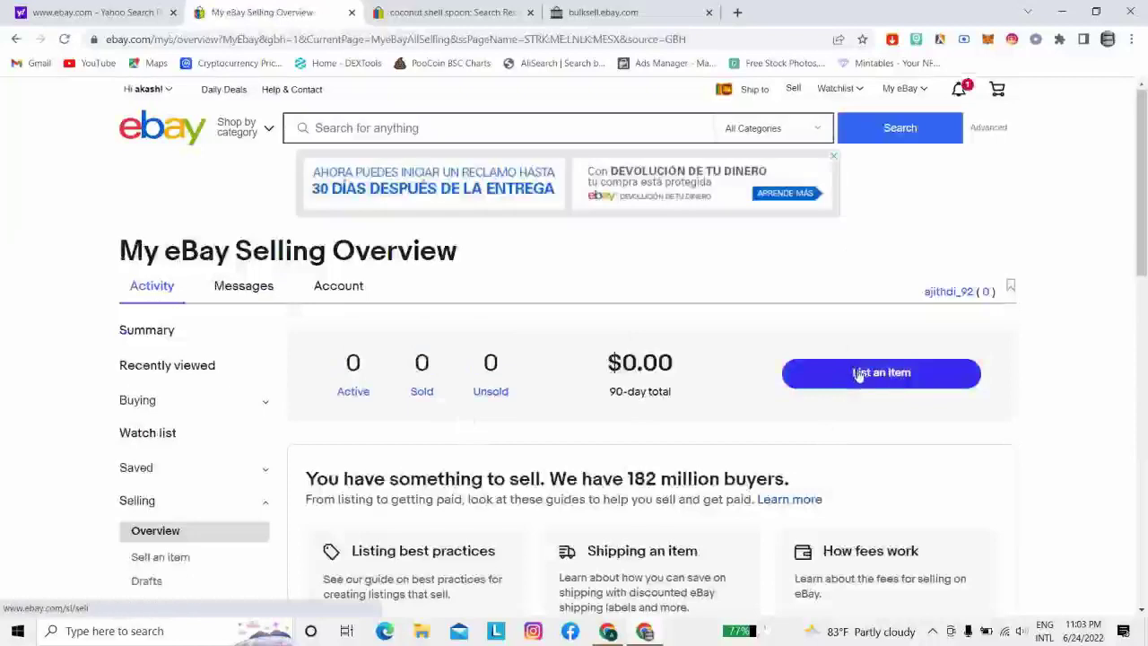
left_click(860, 380)
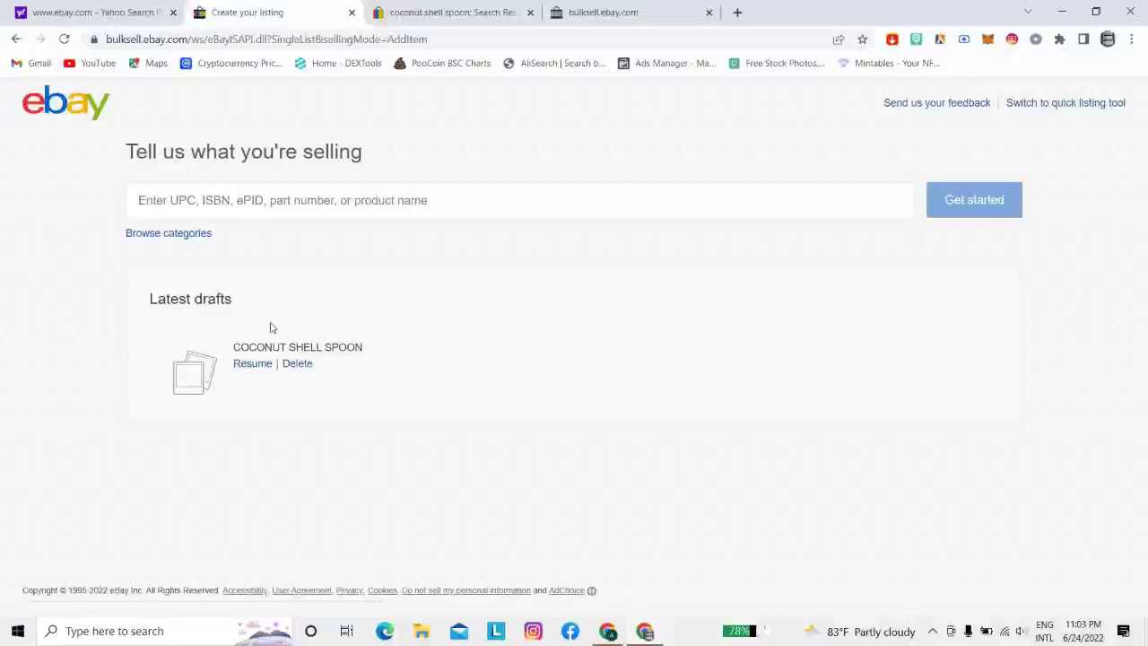
left_click(251, 366)
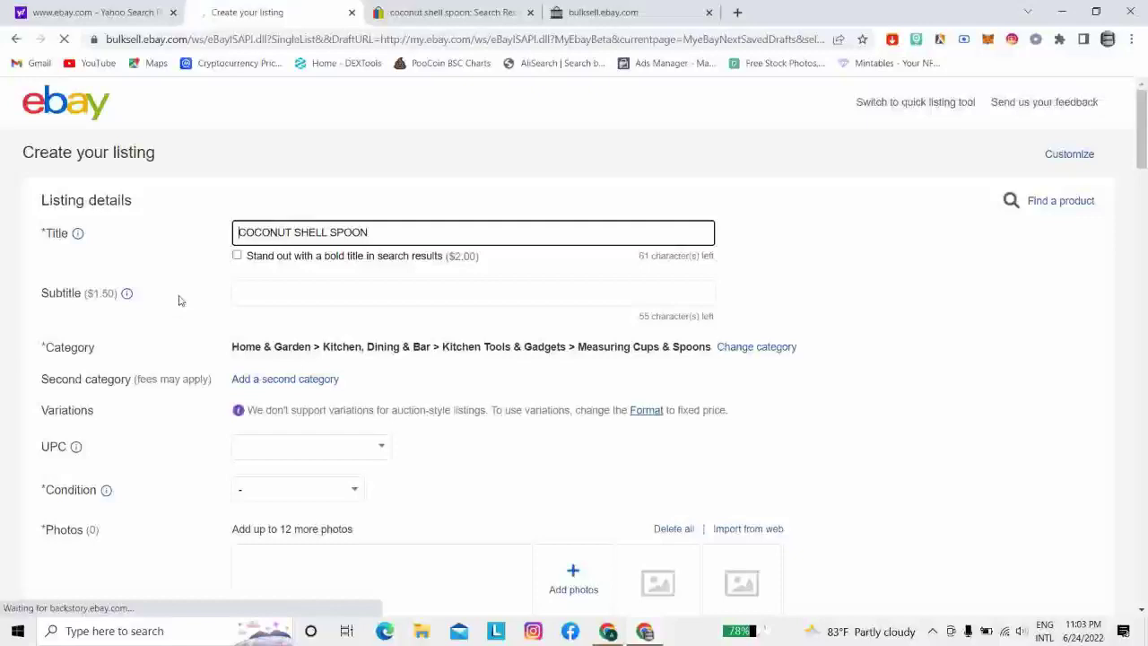
Examine the listing form's photos, item specifics, description, selling, shipping and fees sections, plus the listing details
scroll(180, 302, "down", 5)
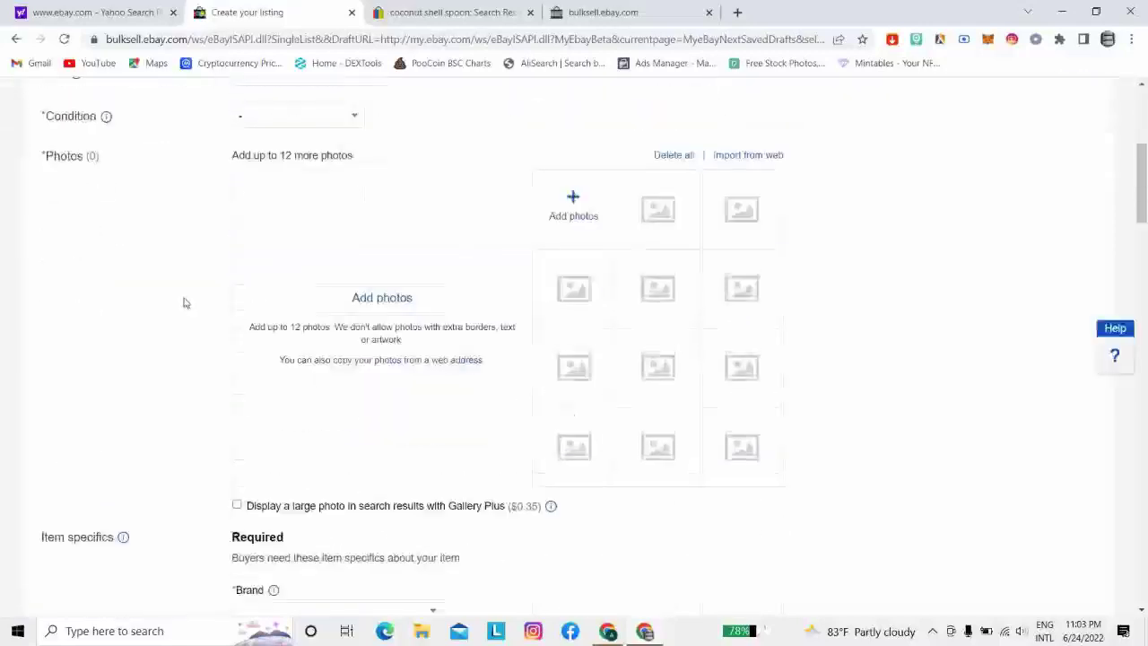
scroll(188, 301, "down", 6)
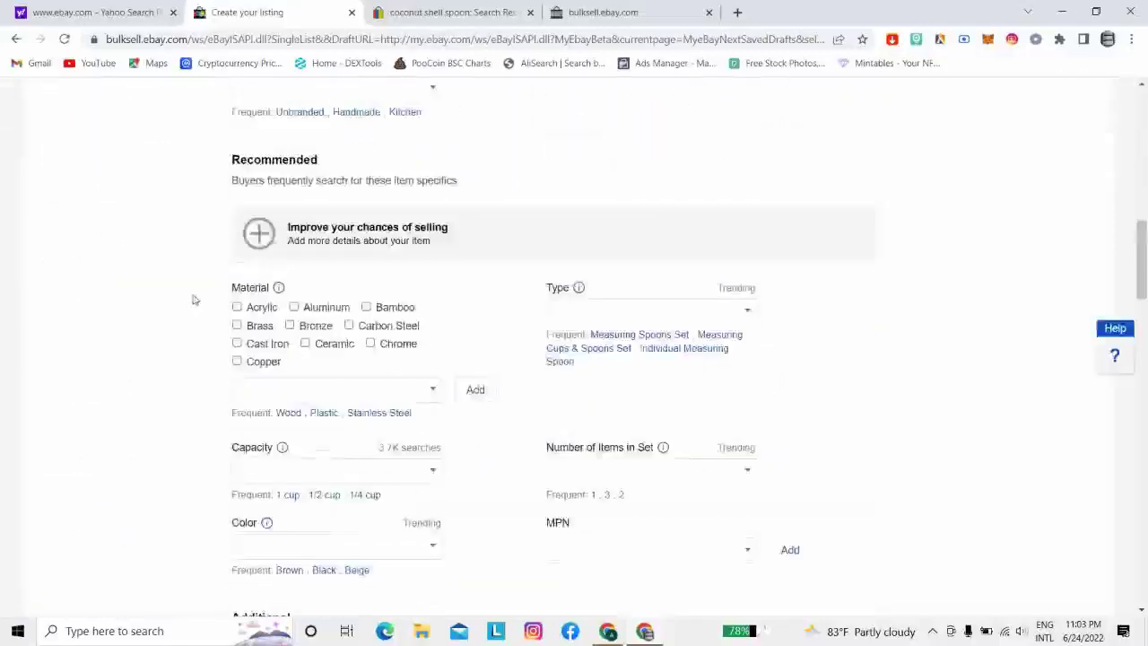
scroll(193, 300, "down", 7)
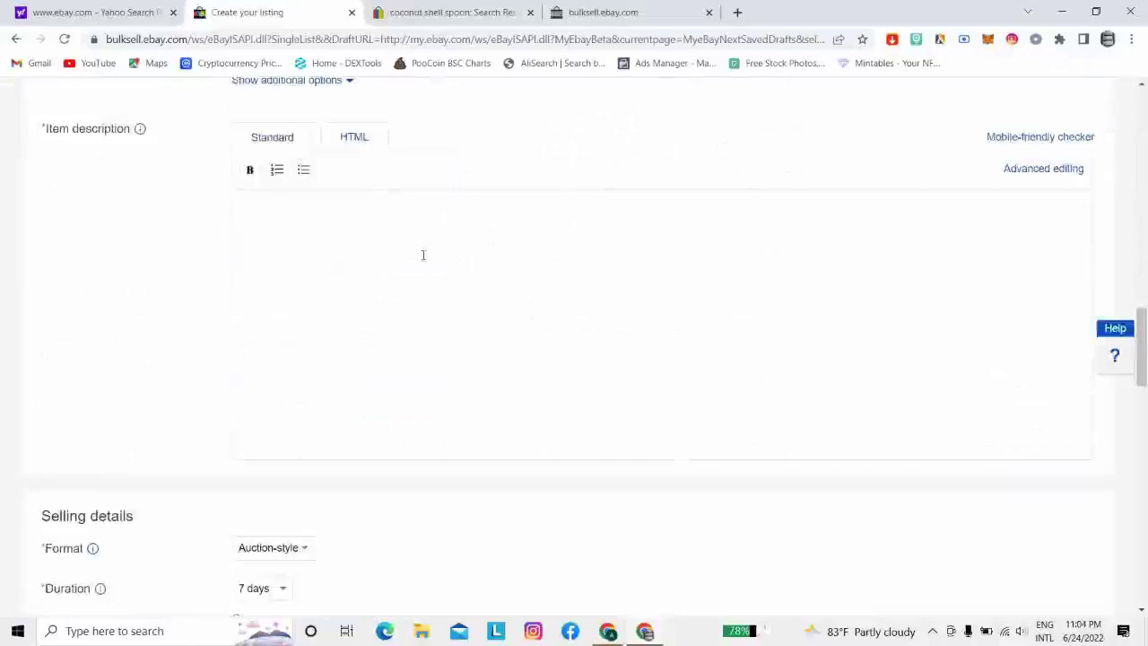
scroll(427, 262, "up", 8)
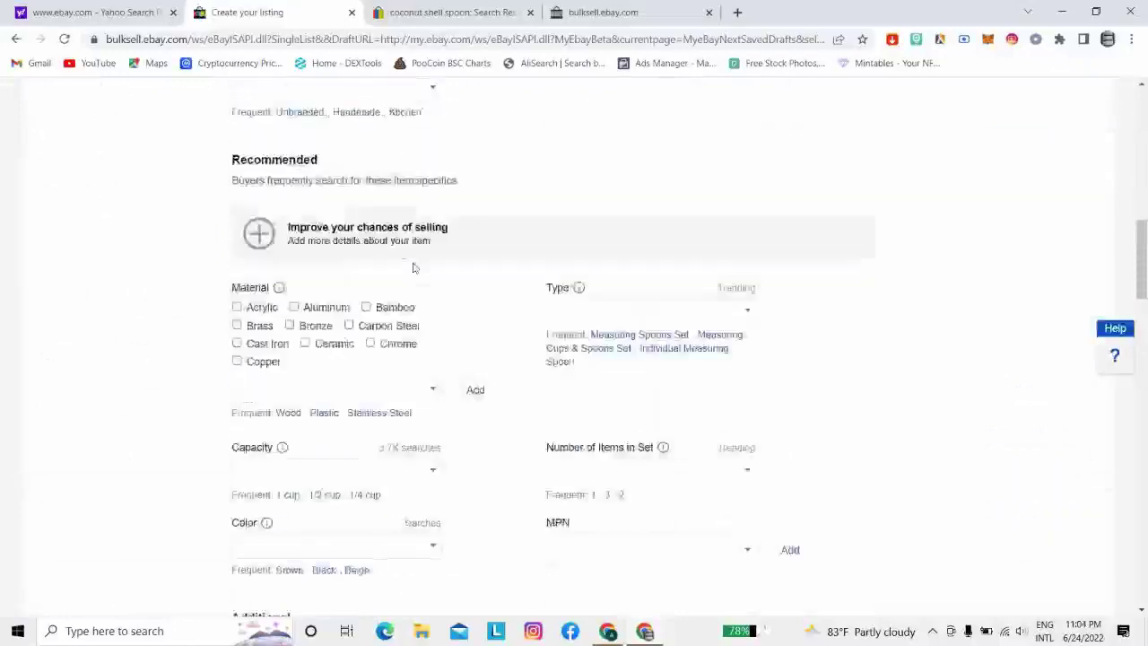
scroll(416, 266, "down", 5)
scroll(416, 345, "down", 3)
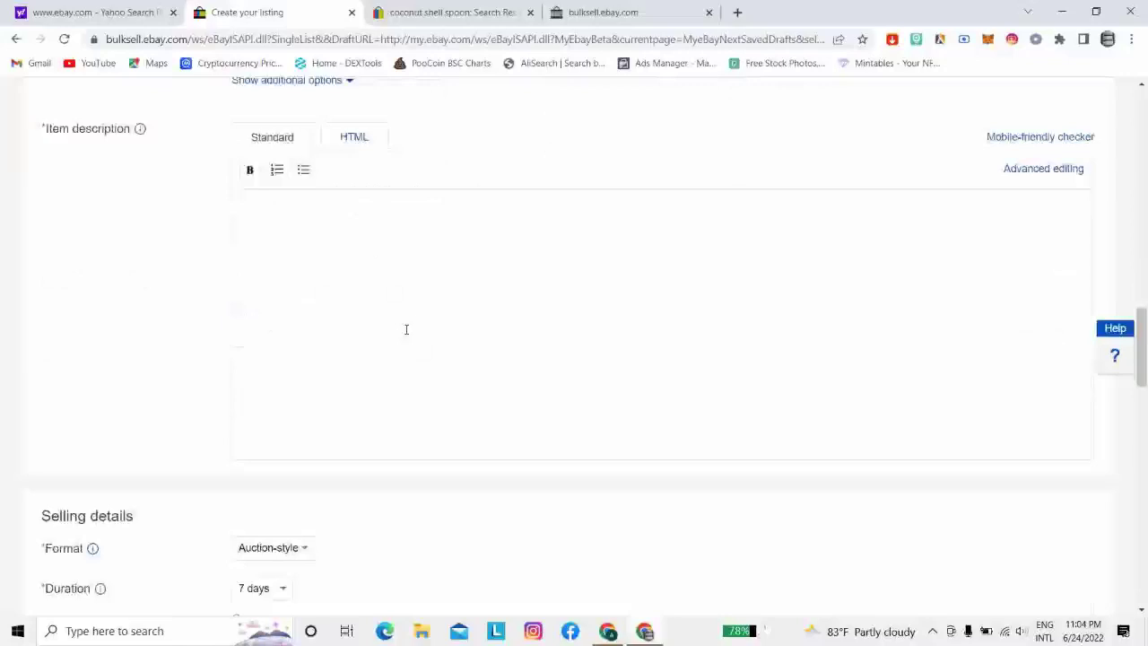
scroll(370, 255, "down", 15)
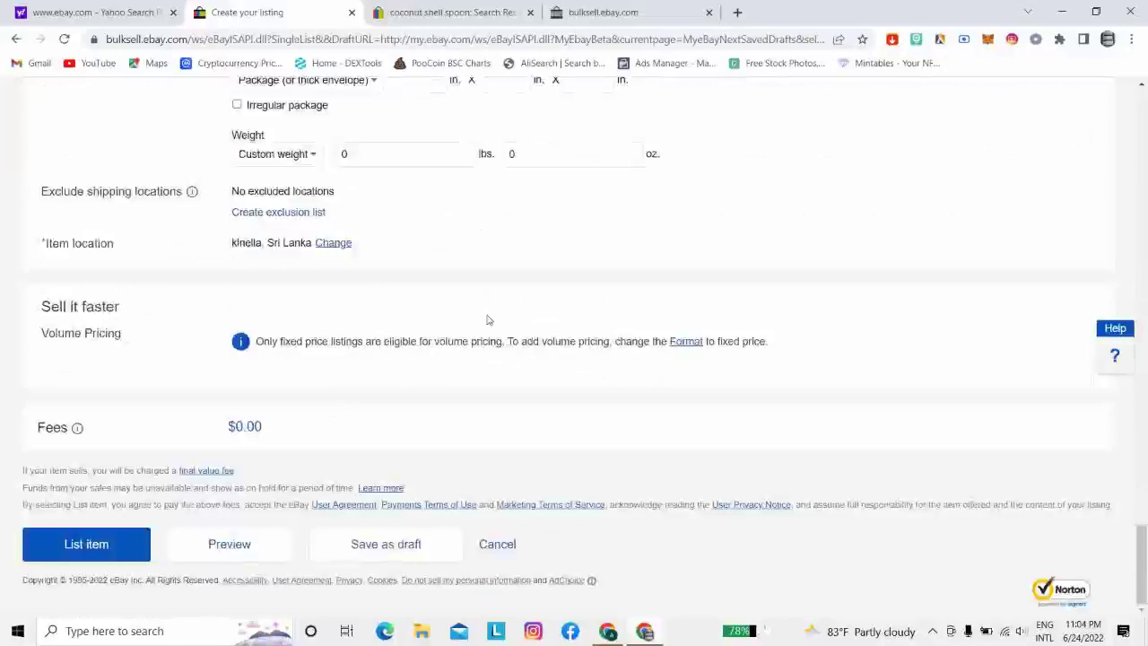
left_click(142, 538)
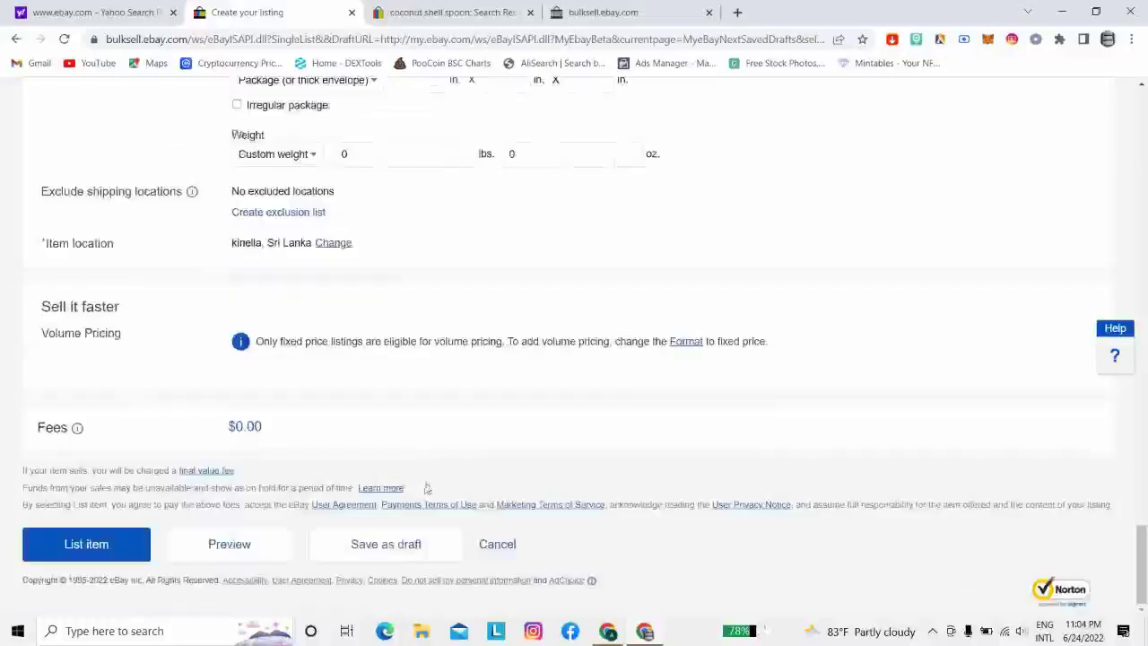
scroll(404, 350, "up", 6)
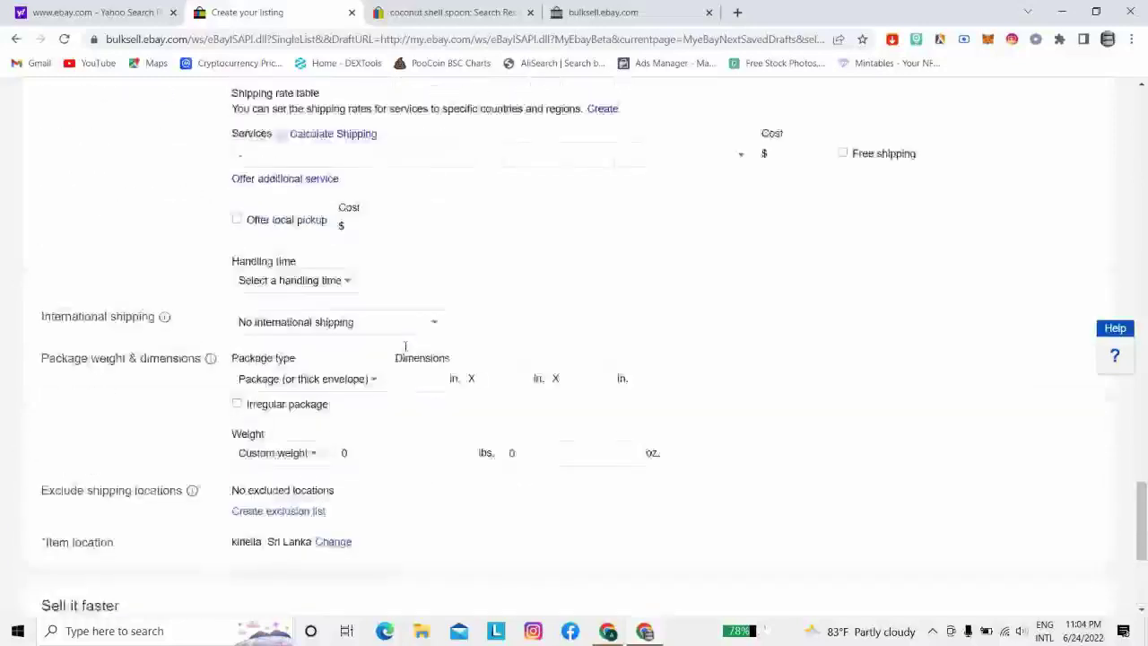
scroll(404, 348, "up", 7)
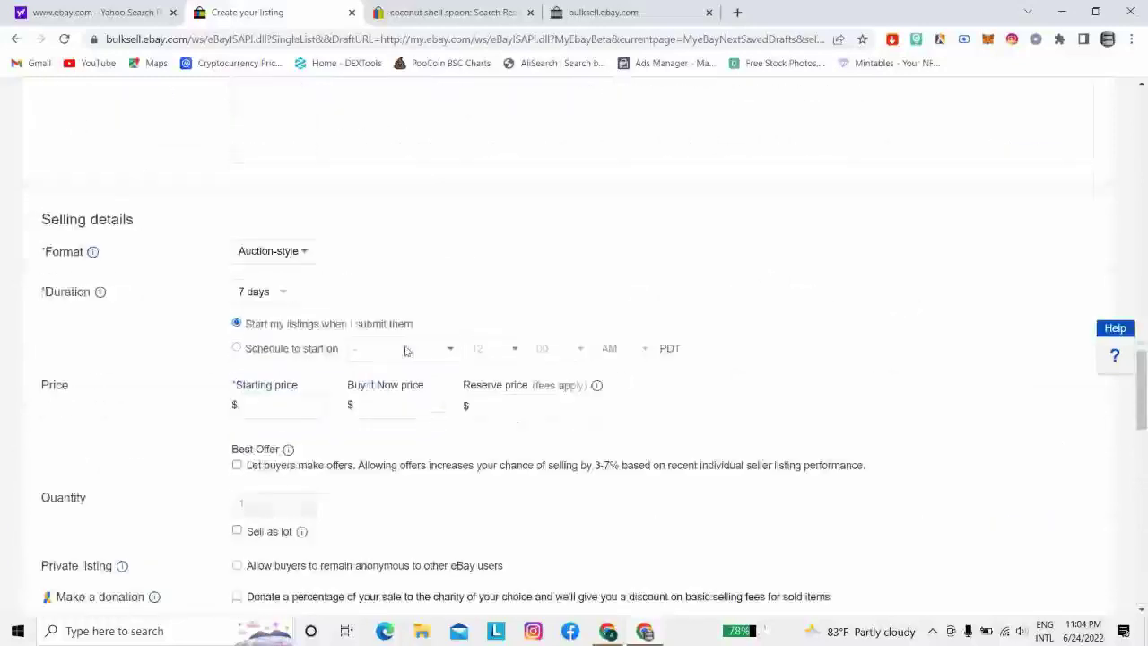
scroll(404, 350, "up", 10)
scroll(406, 346, "up", 5)
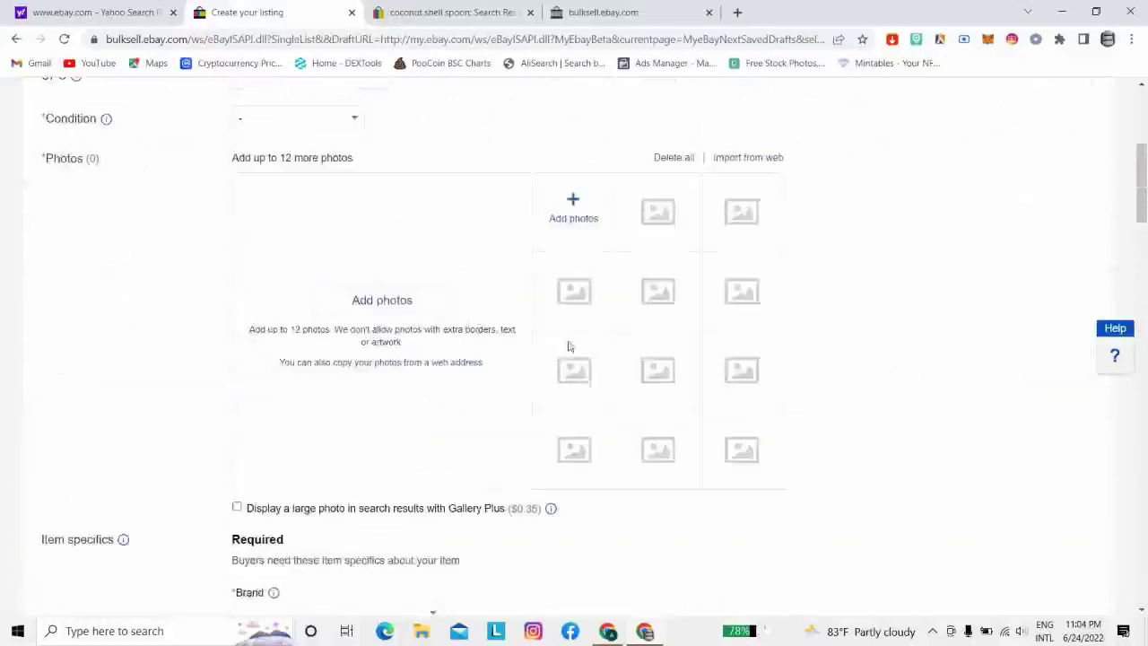
scroll(568, 346, "up", 5)
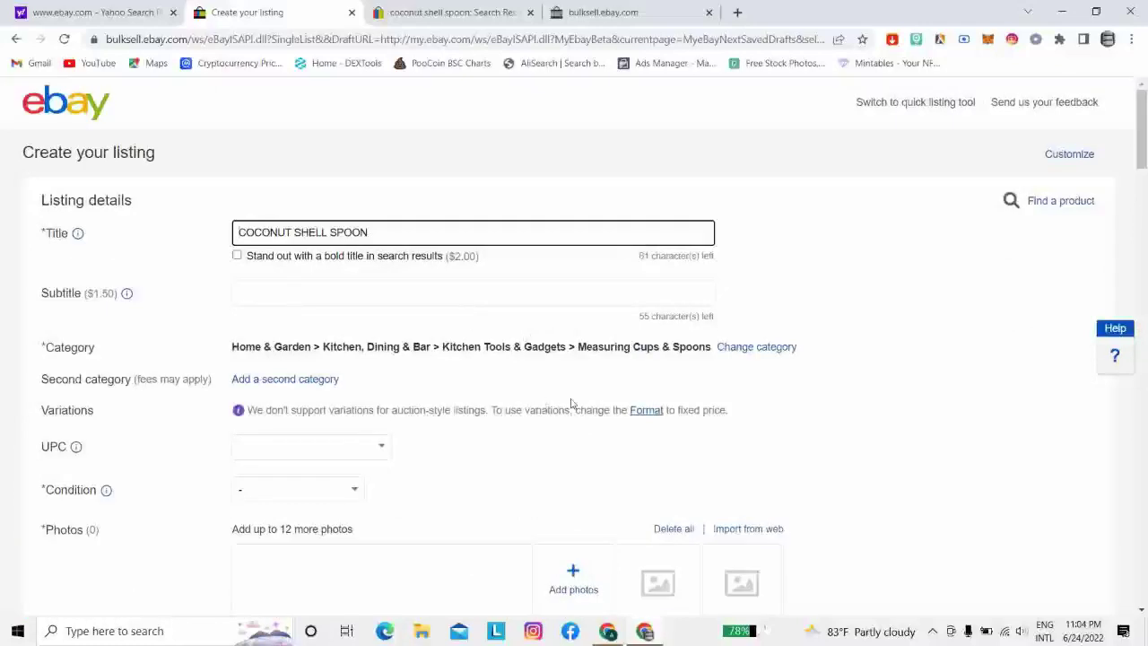
scroll(543, 392, "down", 15)
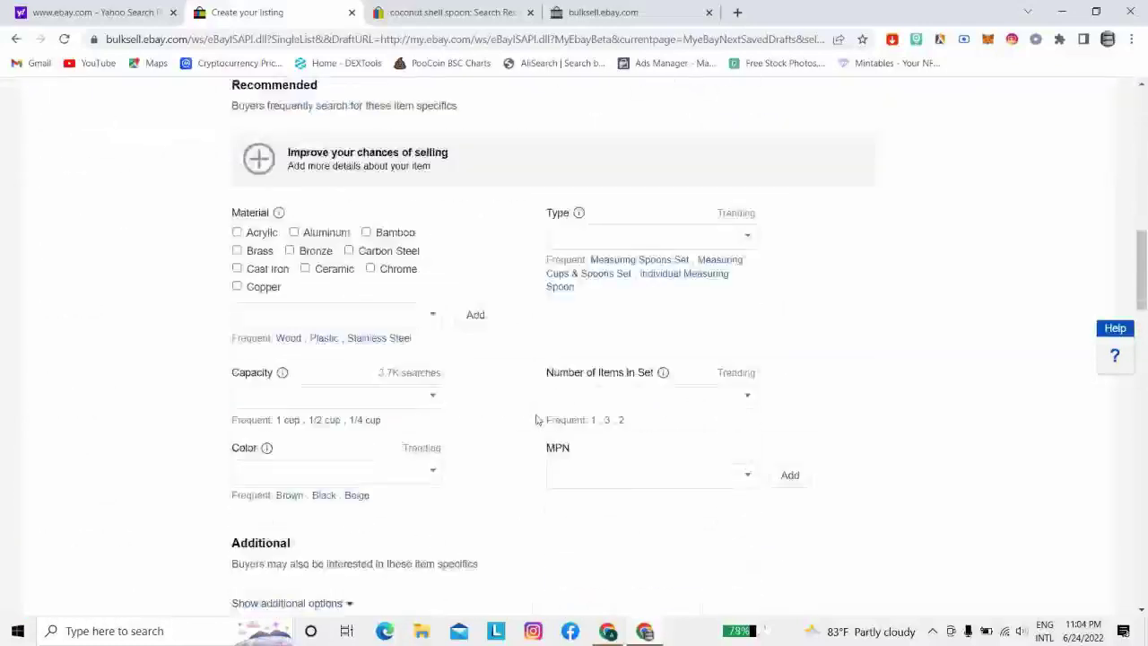
scroll(536, 418, "up", 10)
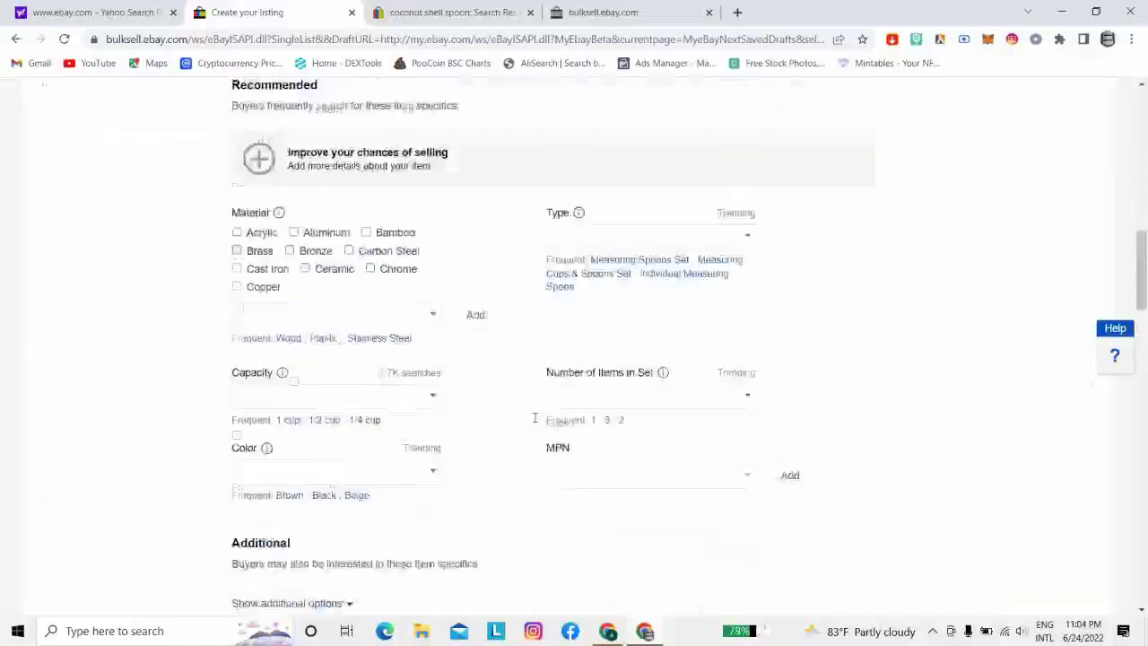
scroll(532, 422, "up", 3)
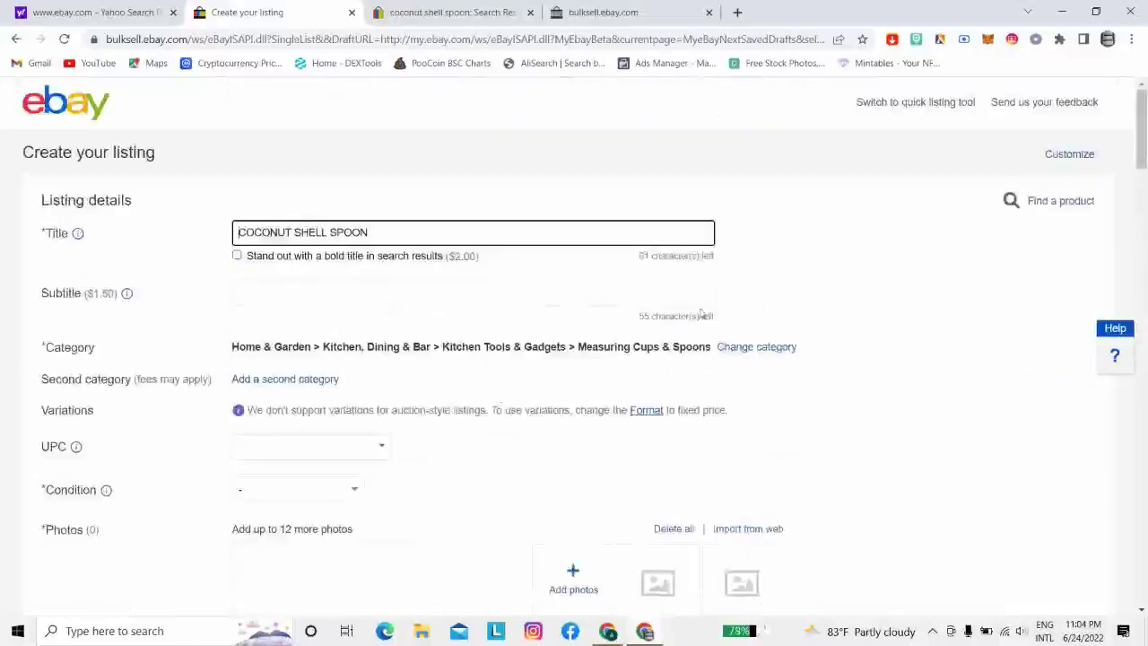
Switch to the Google Docs earrings description and enlarge the "shipping method" and "payment option" headings to font size 14
left_click(1062, 12)
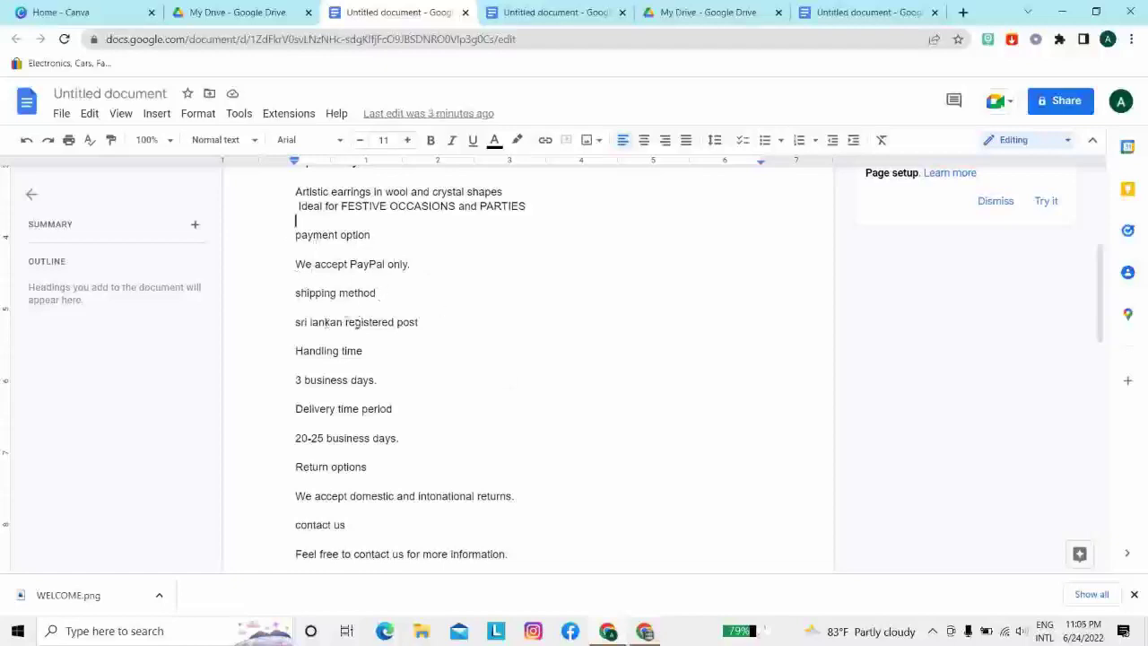
left_click_drag(296, 293, 387, 293)
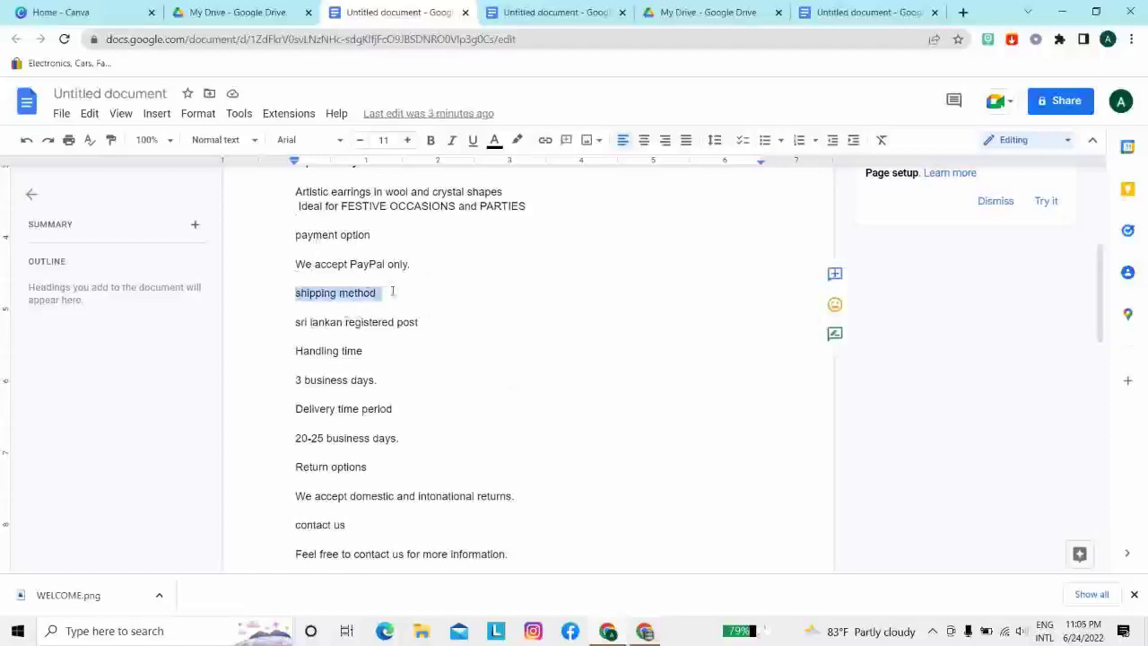
left_click(407, 141)
left_click(406, 141)
left_click_drag(293, 235, 386, 236)
left_click(408, 141)
left_click(408, 141)
left_click(408, 141)
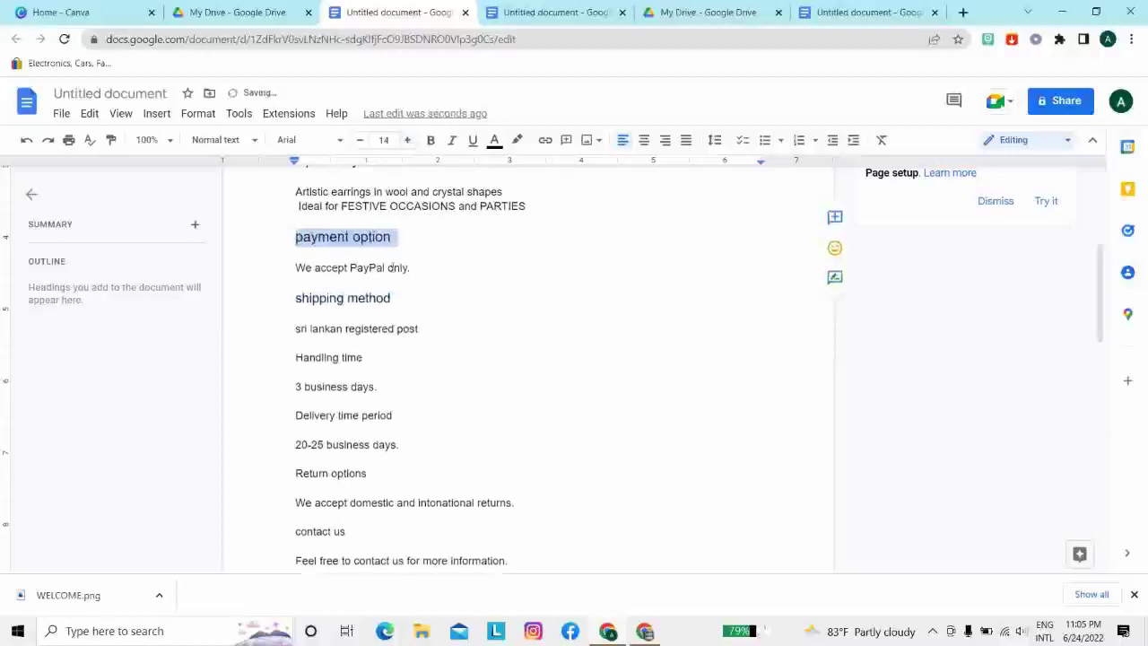
Color the "payment option" heading red and the line "We accept PayPal only." blue
left_click(494, 141)
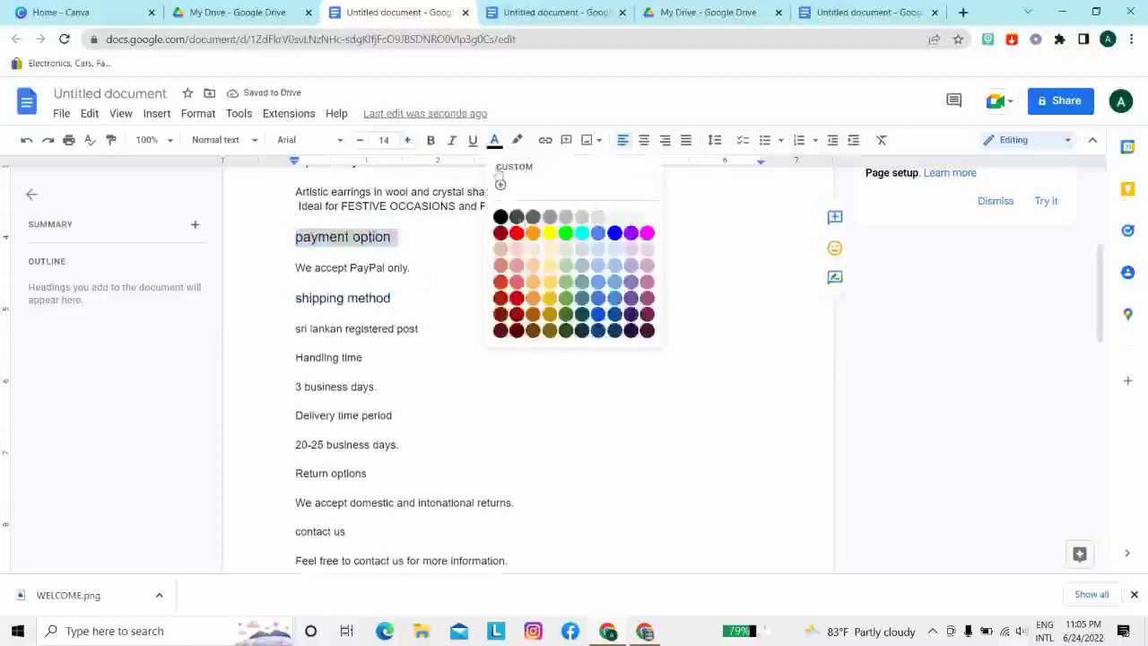
left_click(519, 234)
left_click_drag(296, 268, 419, 268)
left_click(494, 141)
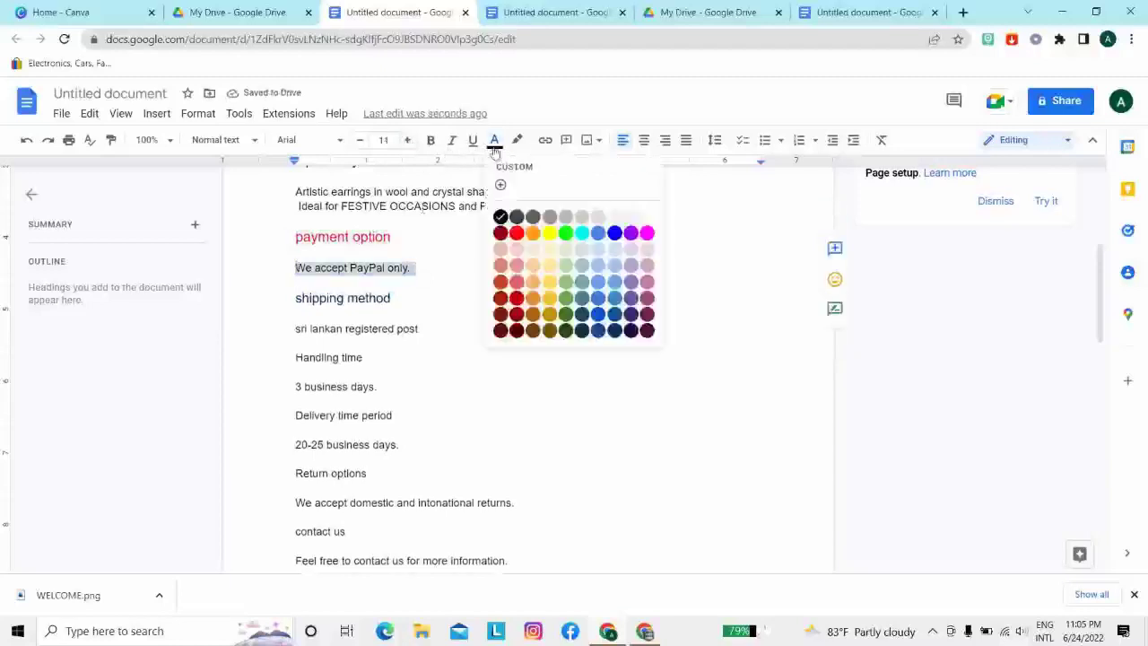
left_click(615, 233)
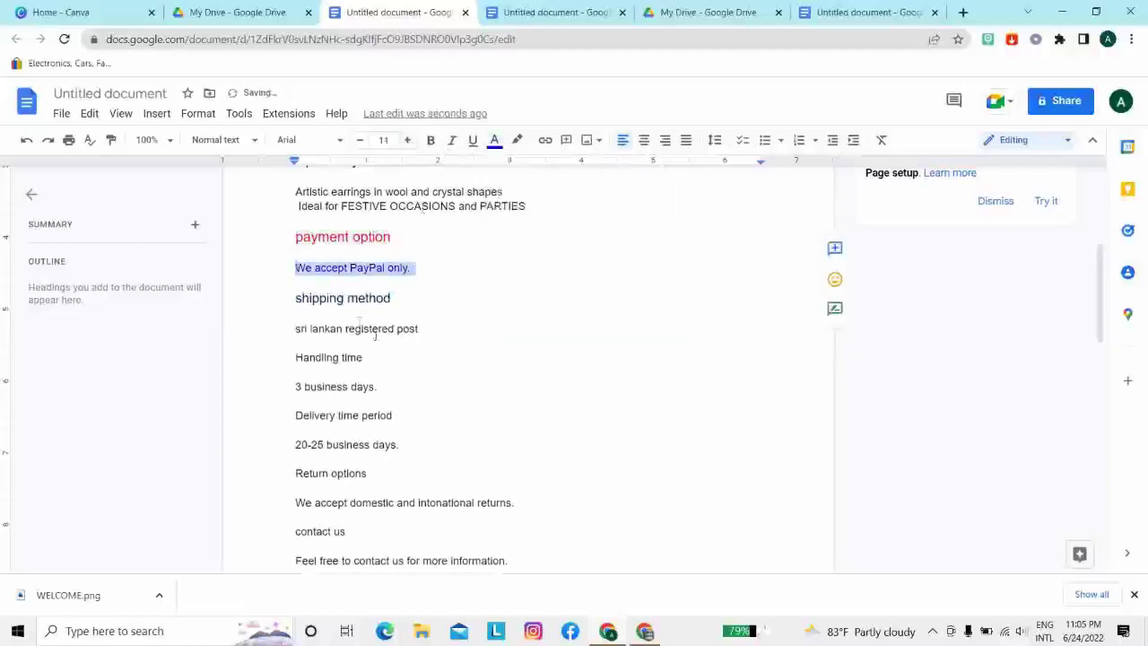
Color the "shipping method" heading red and the line "sri lankan registered post" blue
left_click_drag(296, 298, 400, 299)
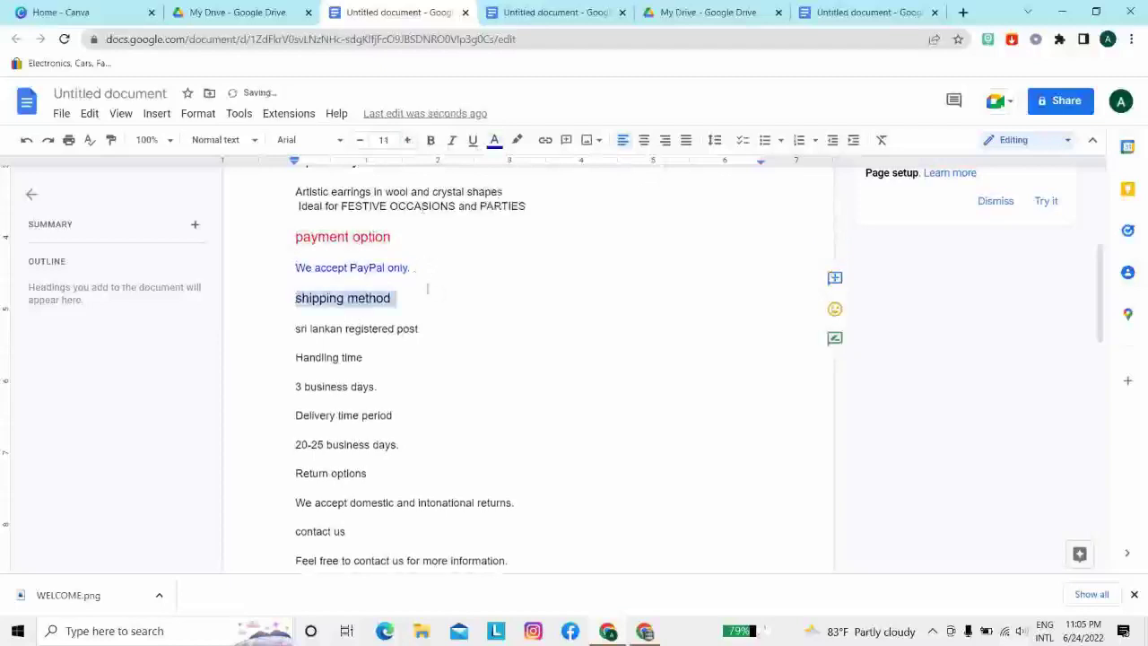
left_click(494, 143)
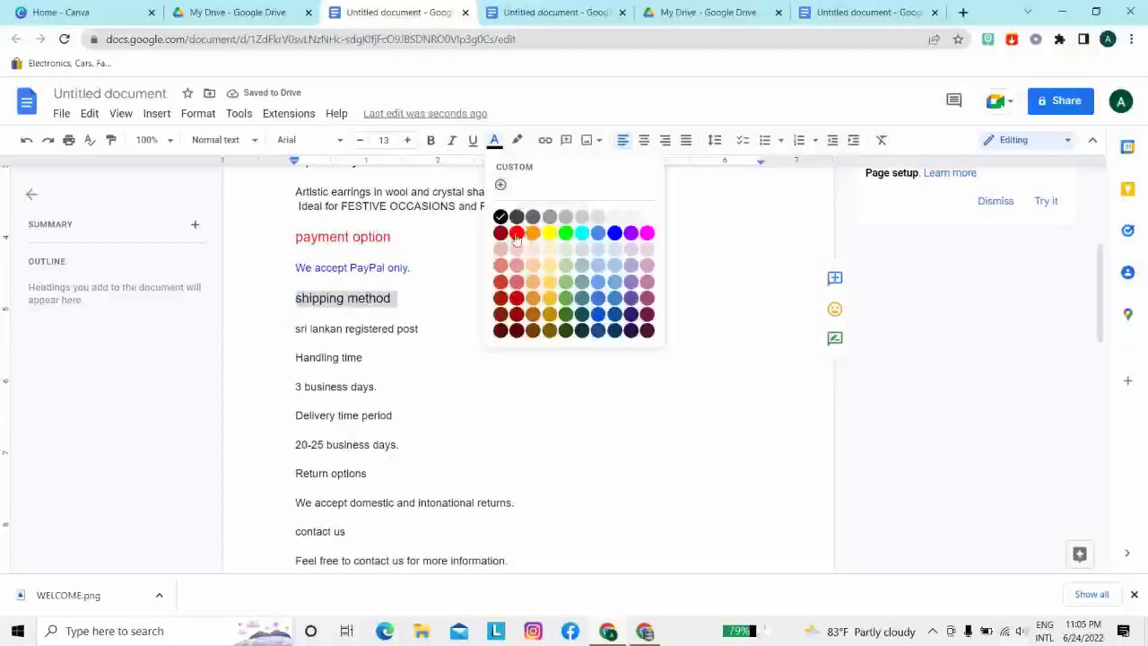
left_click(513, 234)
left_click_drag(296, 328, 425, 328)
left_click(299, 312)
left_click(495, 142)
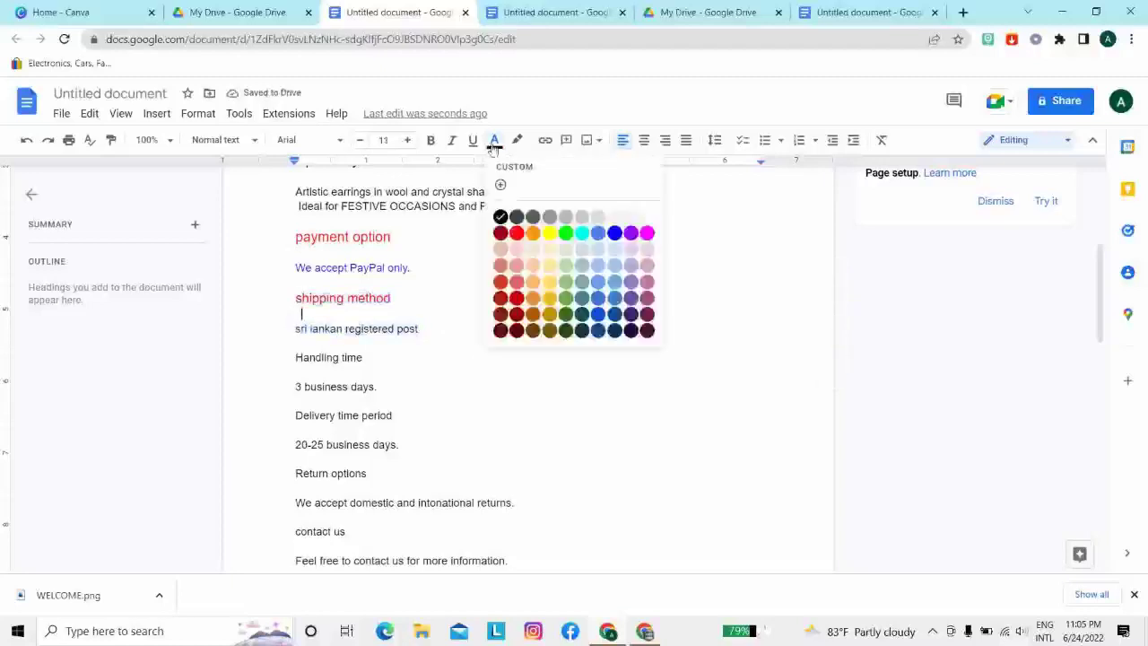
left_click(614, 235)
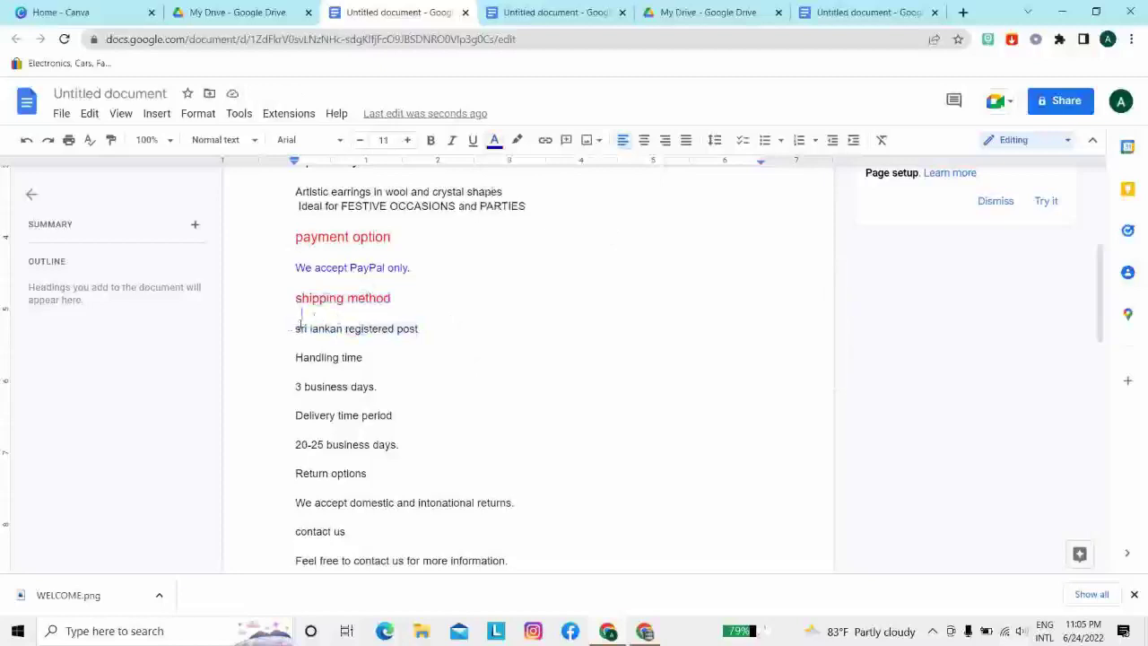
left_click_drag(296, 328, 442, 331)
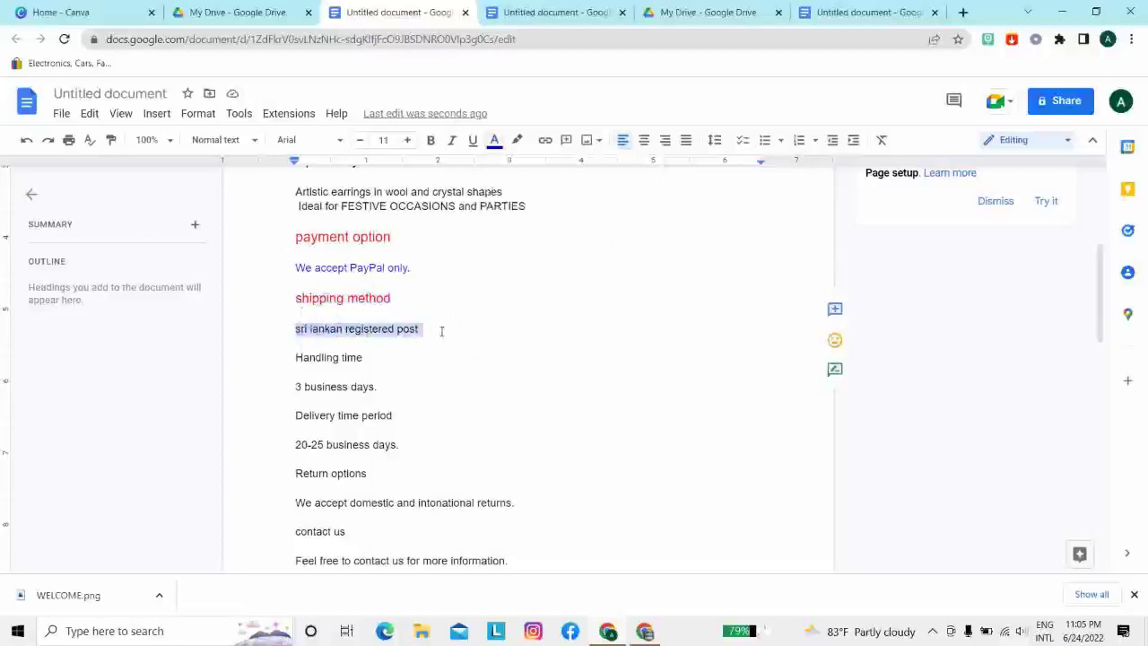
left_click(494, 141)
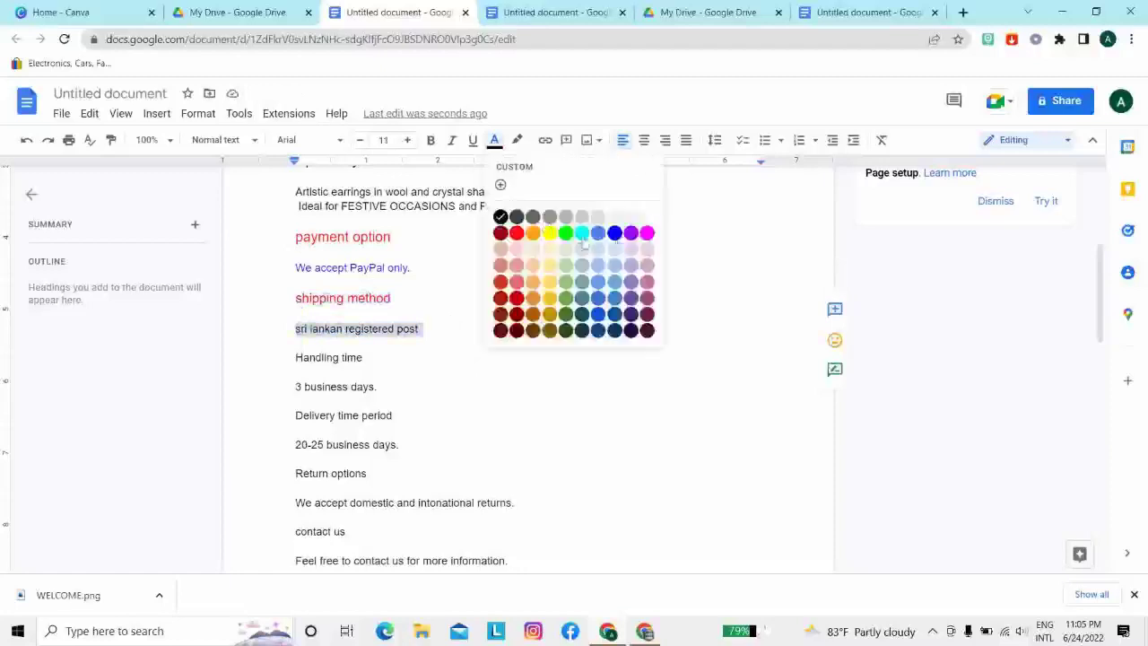
left_click(615, 233)
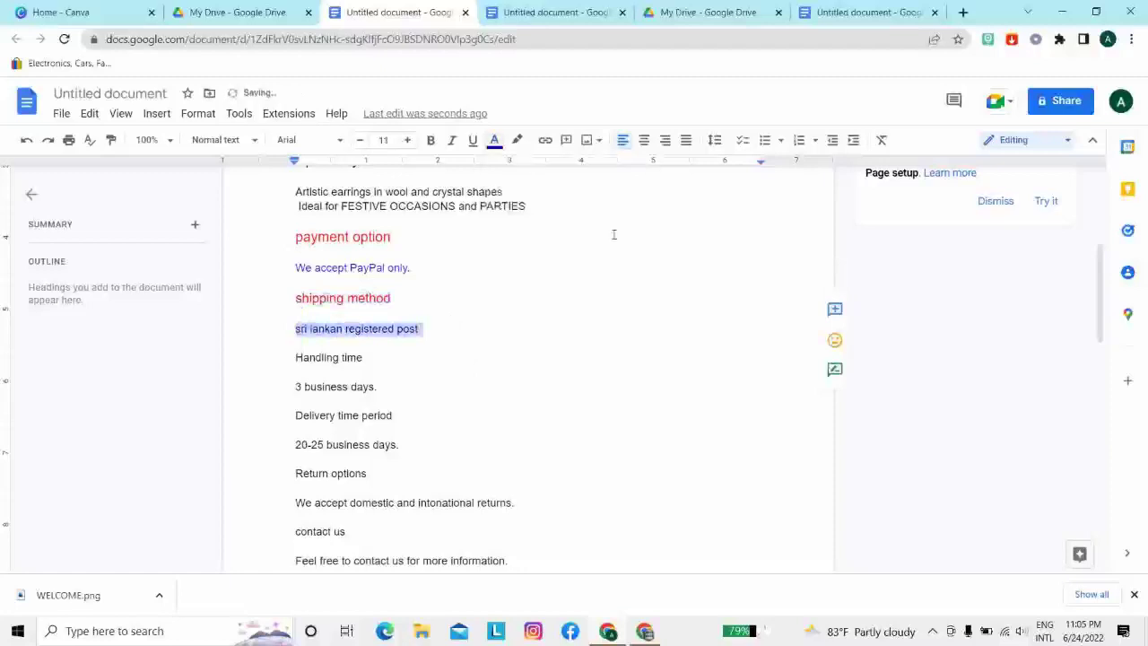
left_click(552, 300)
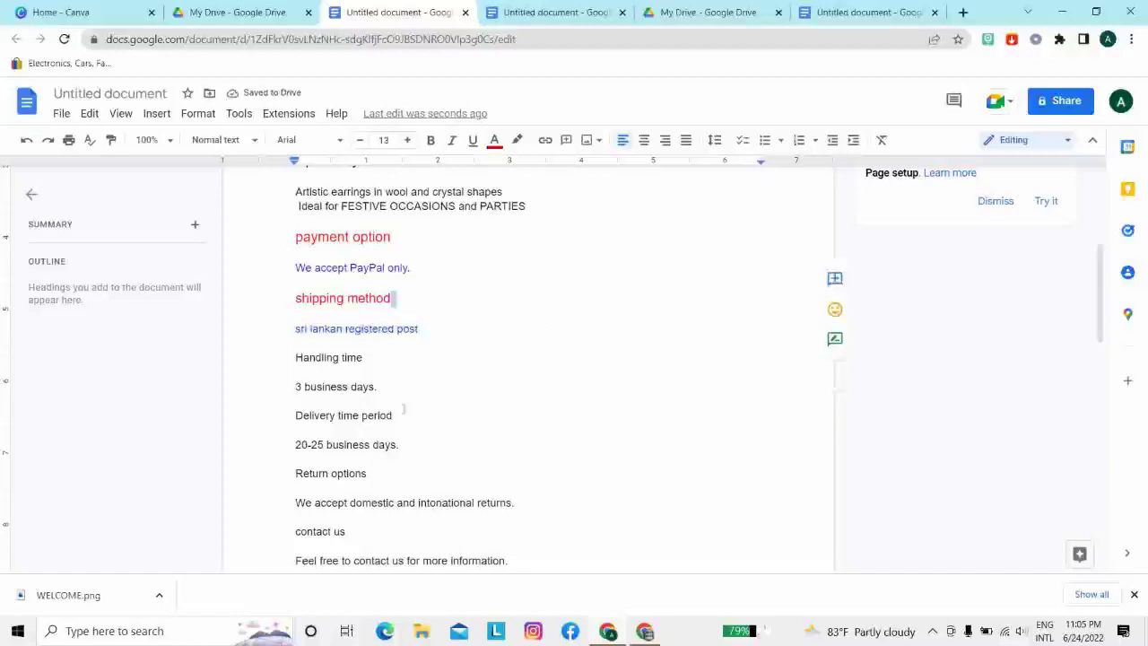
Enlarge the "Handling time" heading to font size 13
left_click_drag(295, 357, 385, 357)
left_click(300, 341)
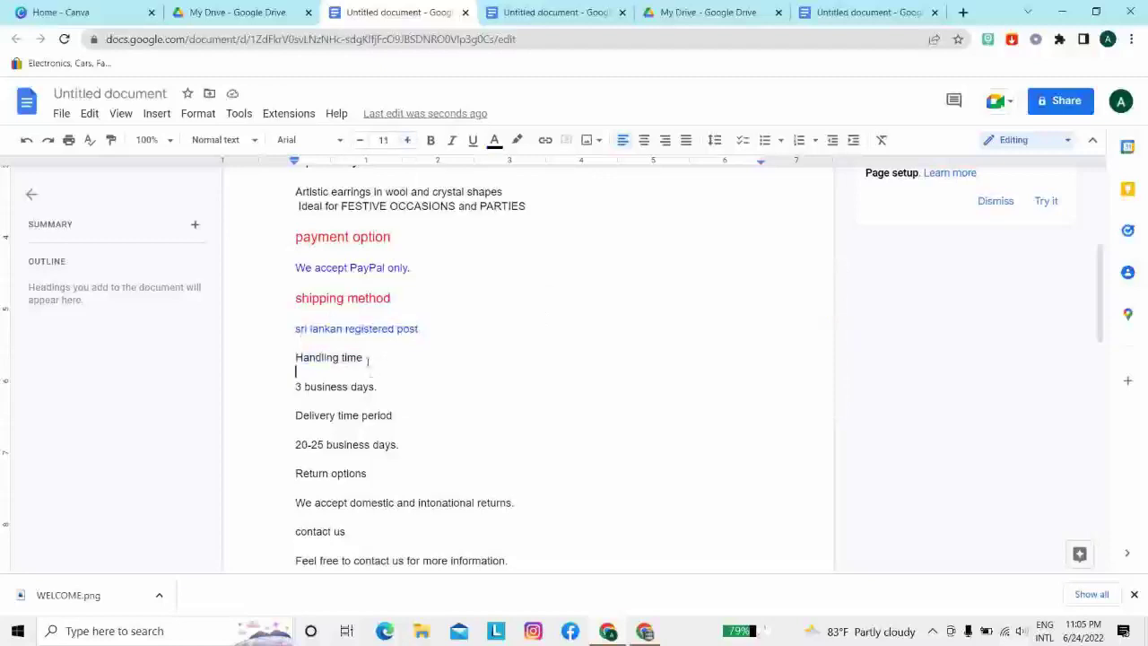
left_click_drag(371, 357, 258, 352)
left_click(407, 140)
left_click(408, 140)
left_click(408, 140)
left_click(407, 140)
left_click(407, 140)
left_click(408, 140)
left_click(408, 140)
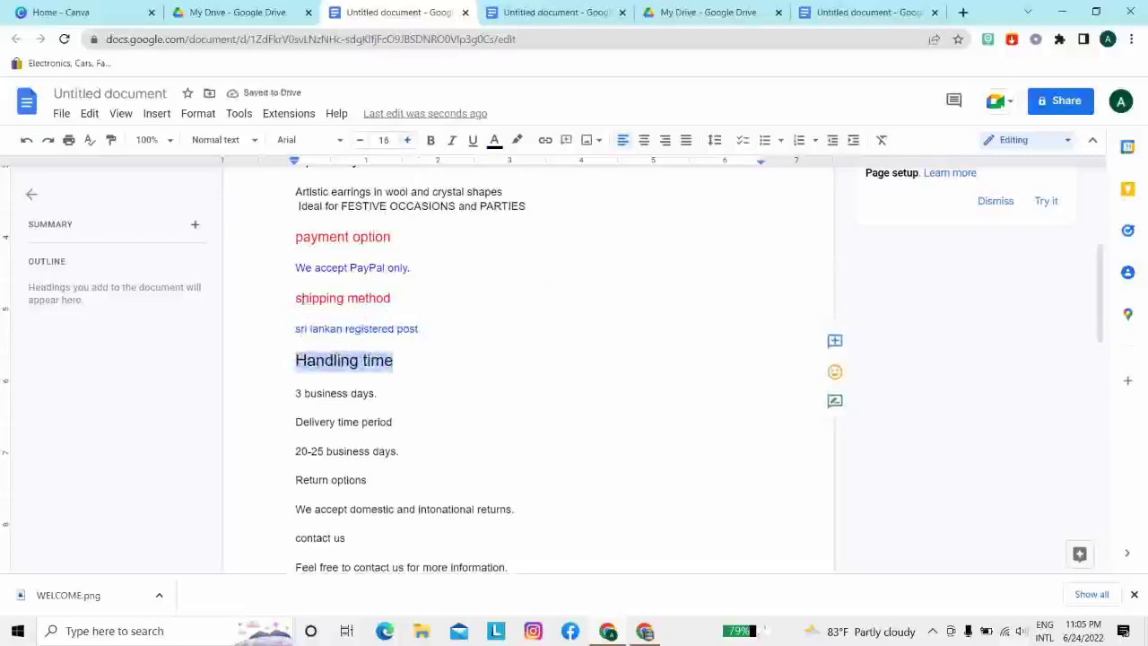
left_click(361, 141)
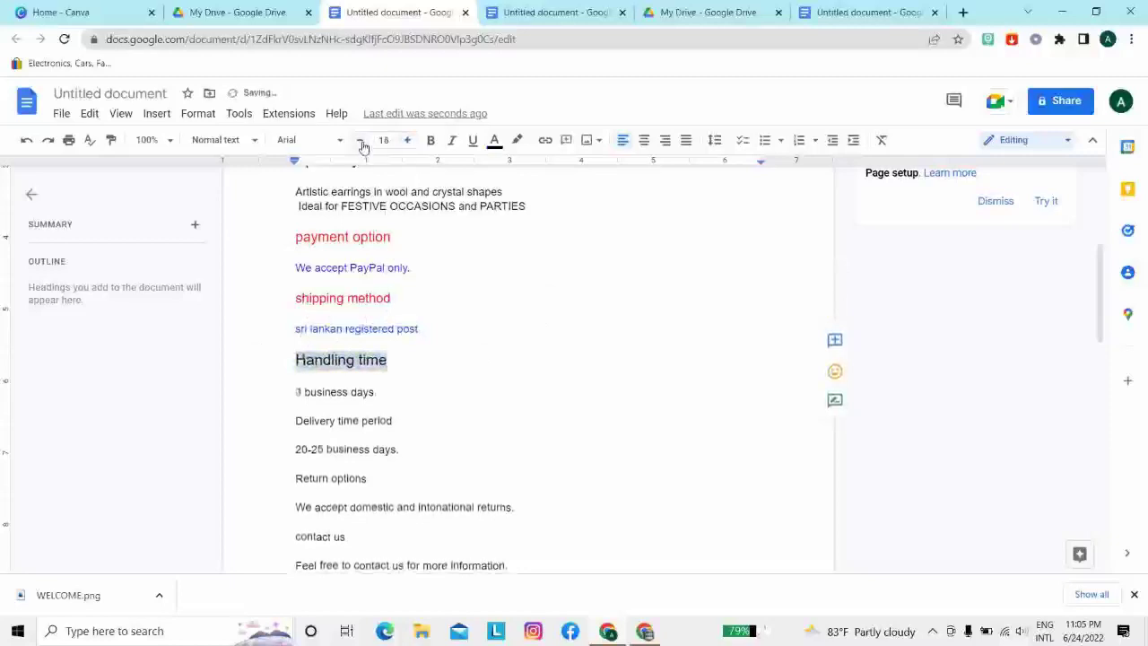
left_click(361, 141)
left_click(360, 141)
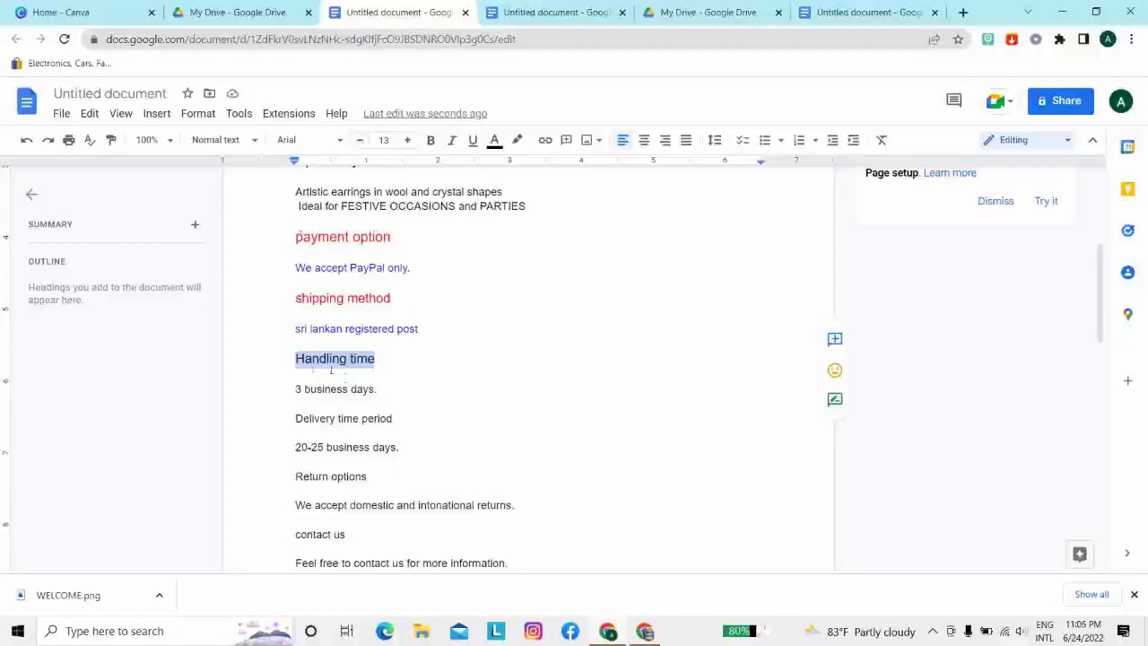
left_click(561, 362)
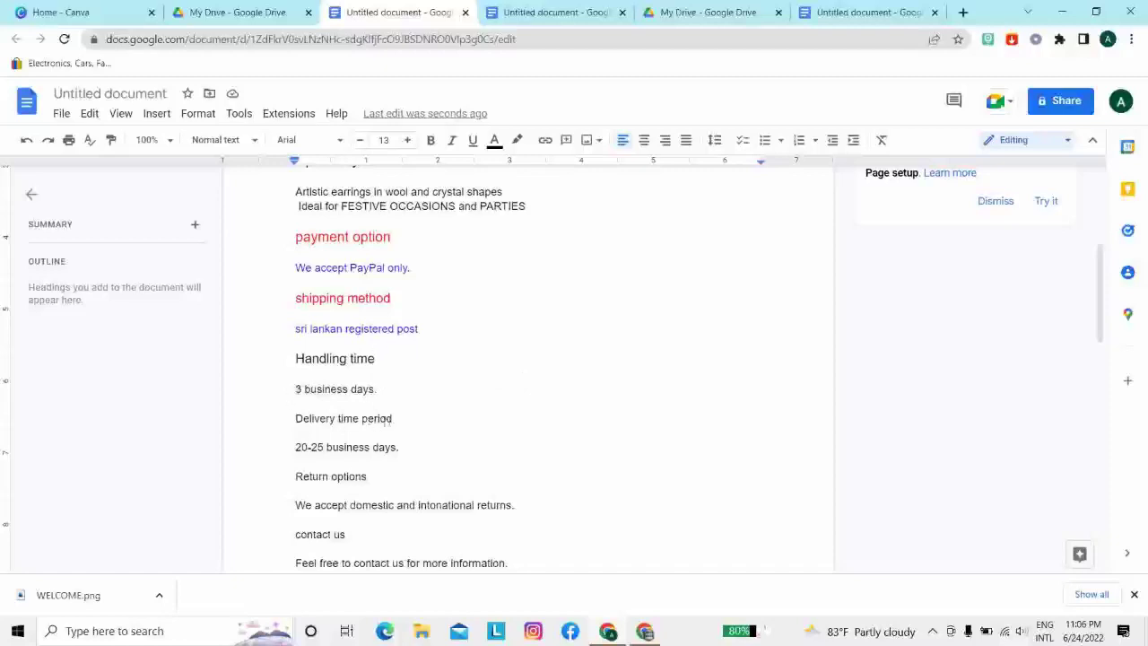
Review the earrings description from its title through the contact line, checking which headings and lines are formatted
scroll(346, 422, "down", 1)
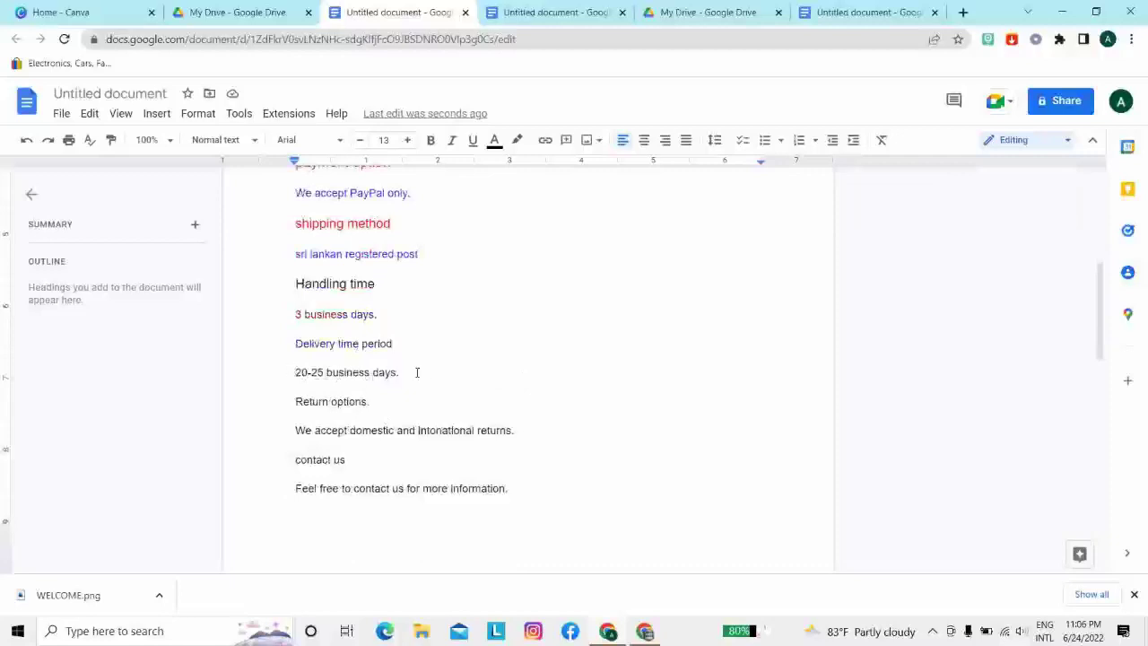
left_click(368, 402)
key("BackSpace")
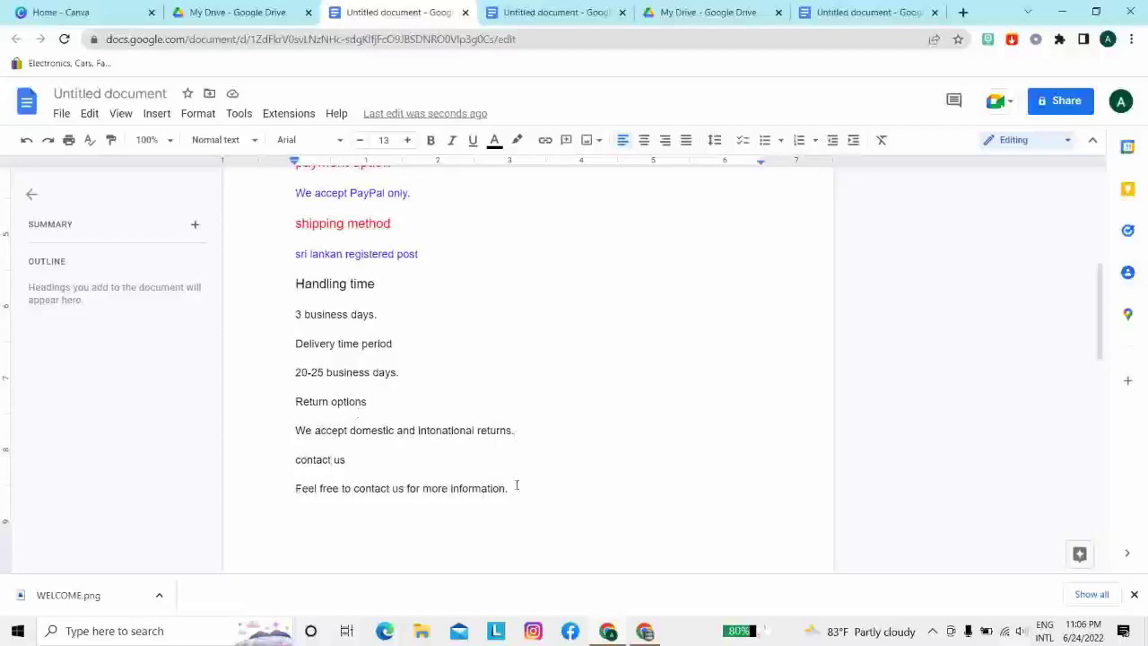
scroll(359, 421, "up", 3)
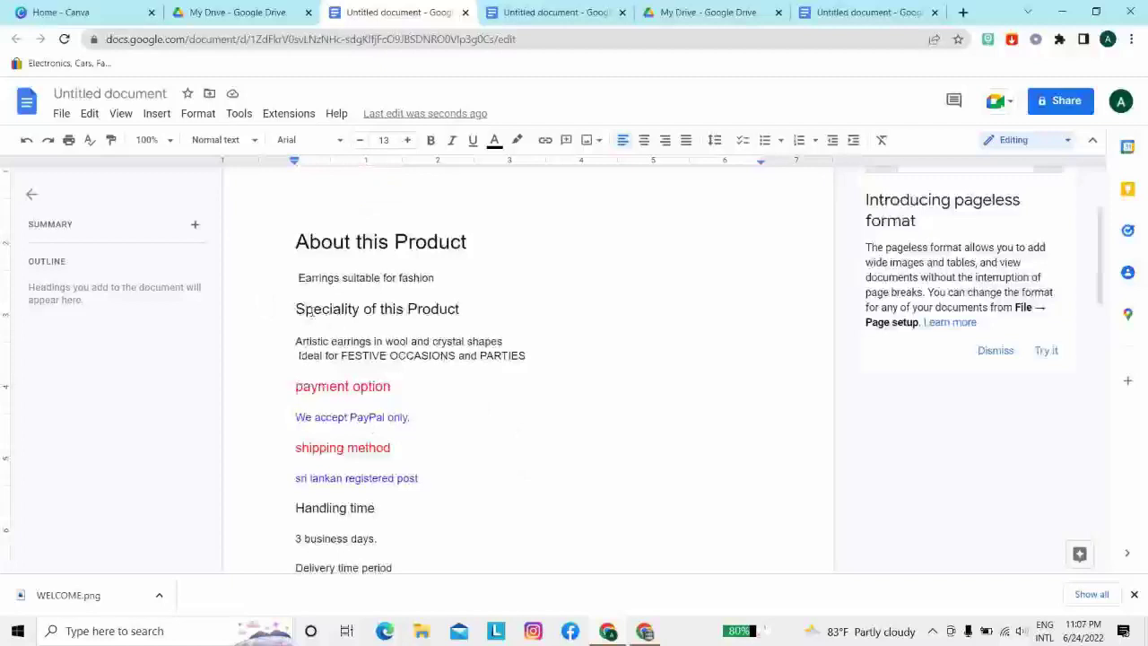
scroll(305, 305, "up", 2)
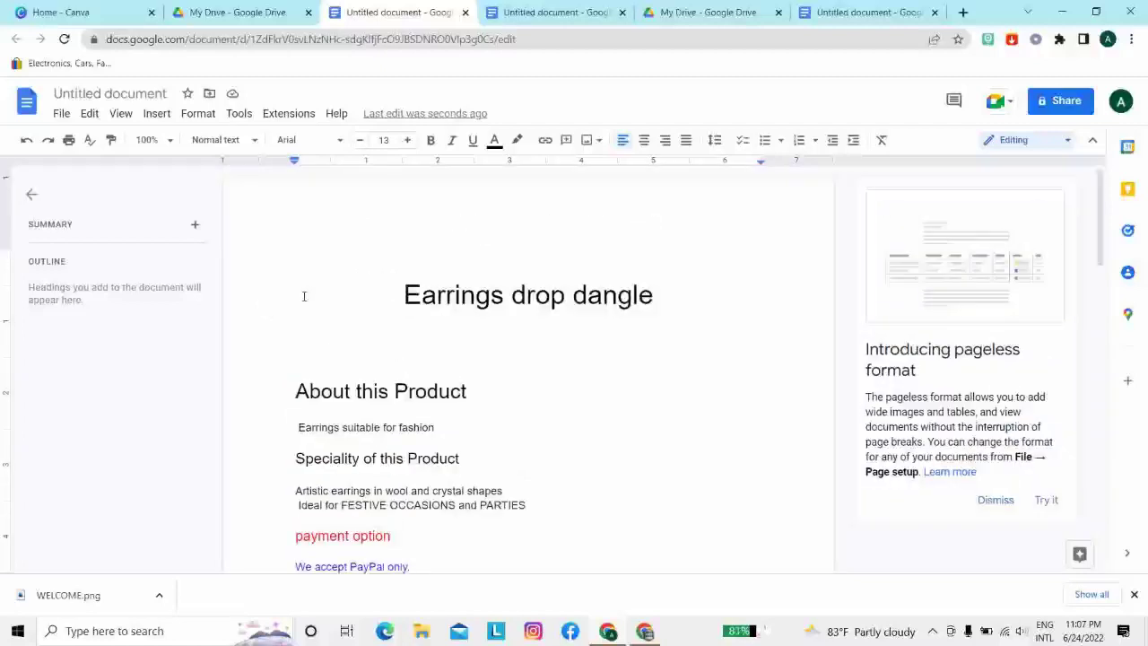
scroll(304, 296, "down", 6)
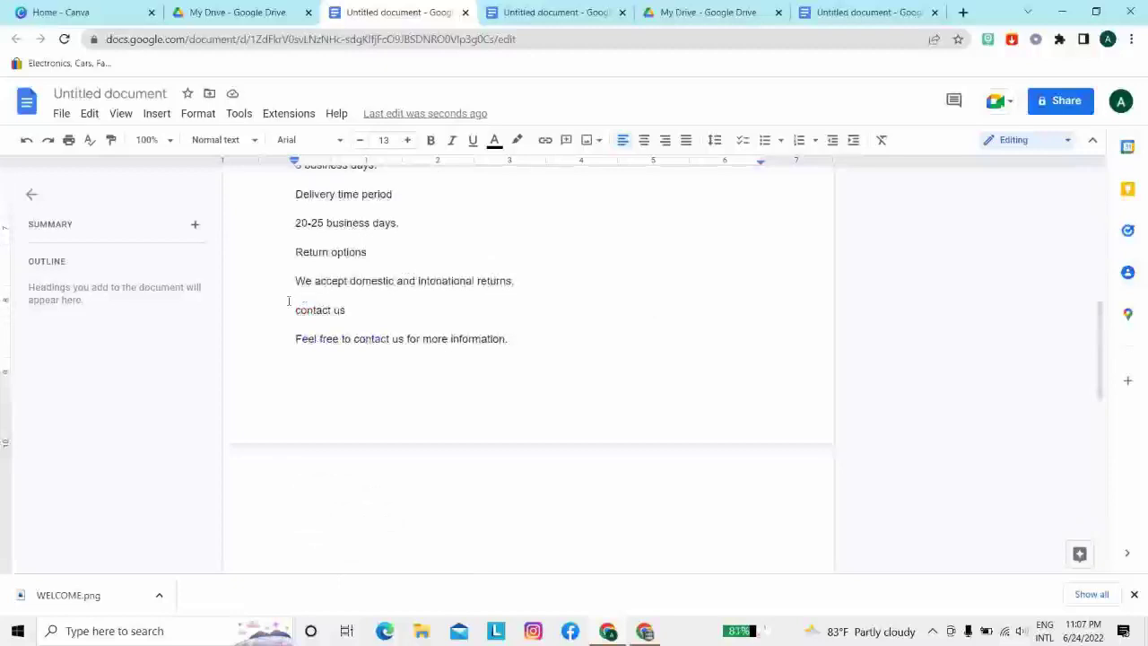
scroll(287, 307, "up", 3)
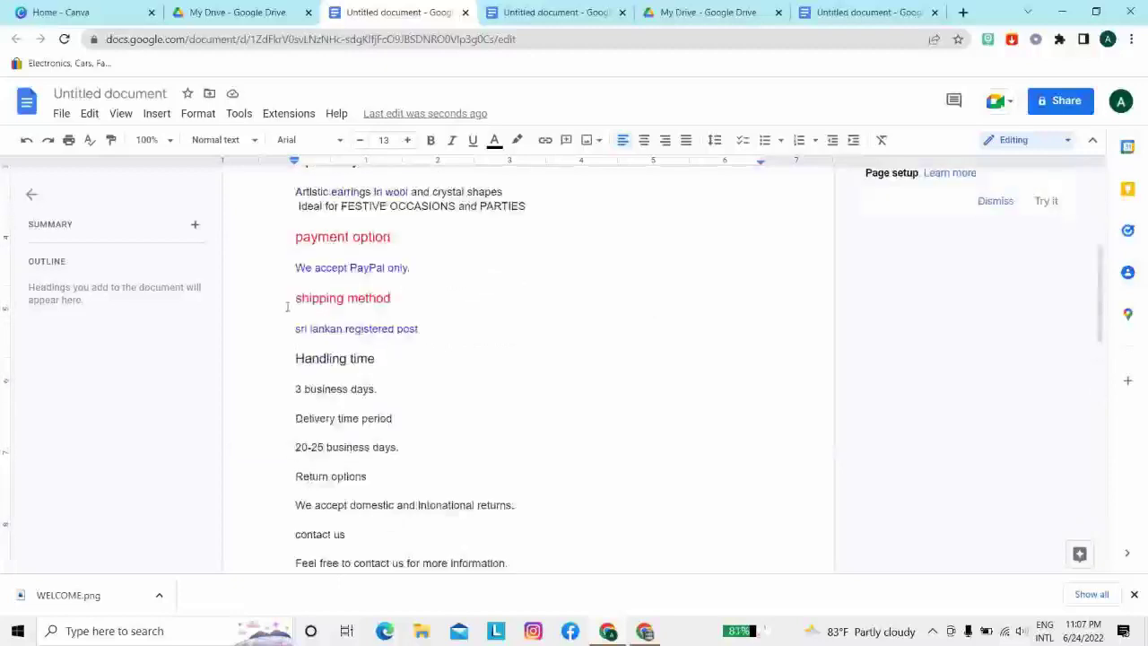
scroll(352, 342, "up", 2)
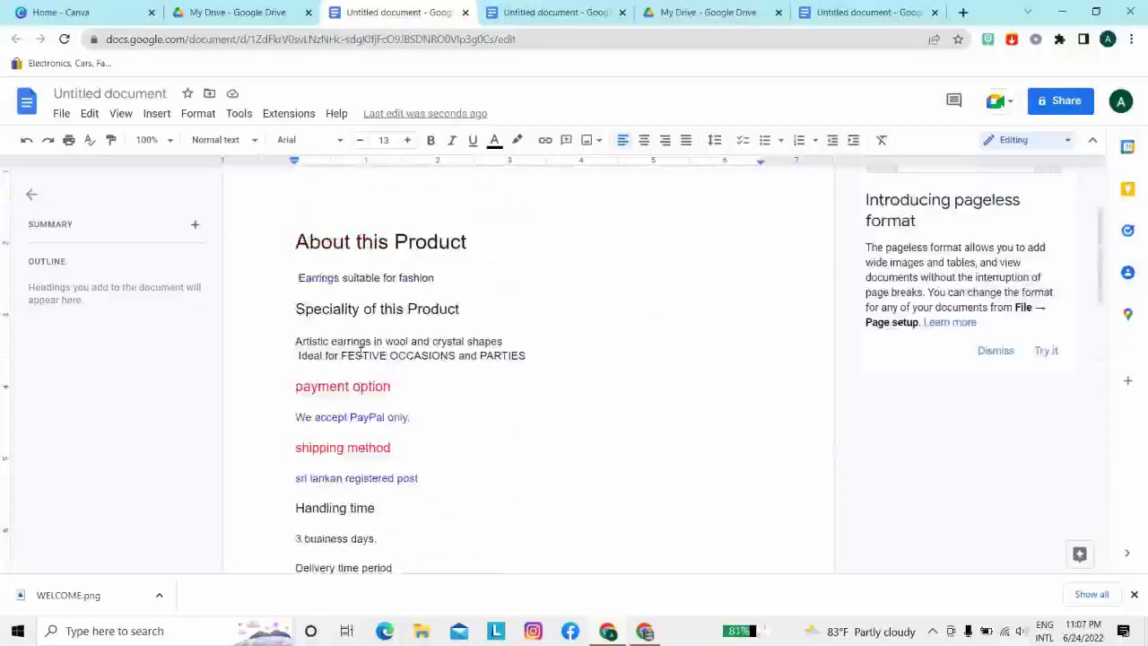
scroll(533, 339, "up", 2)
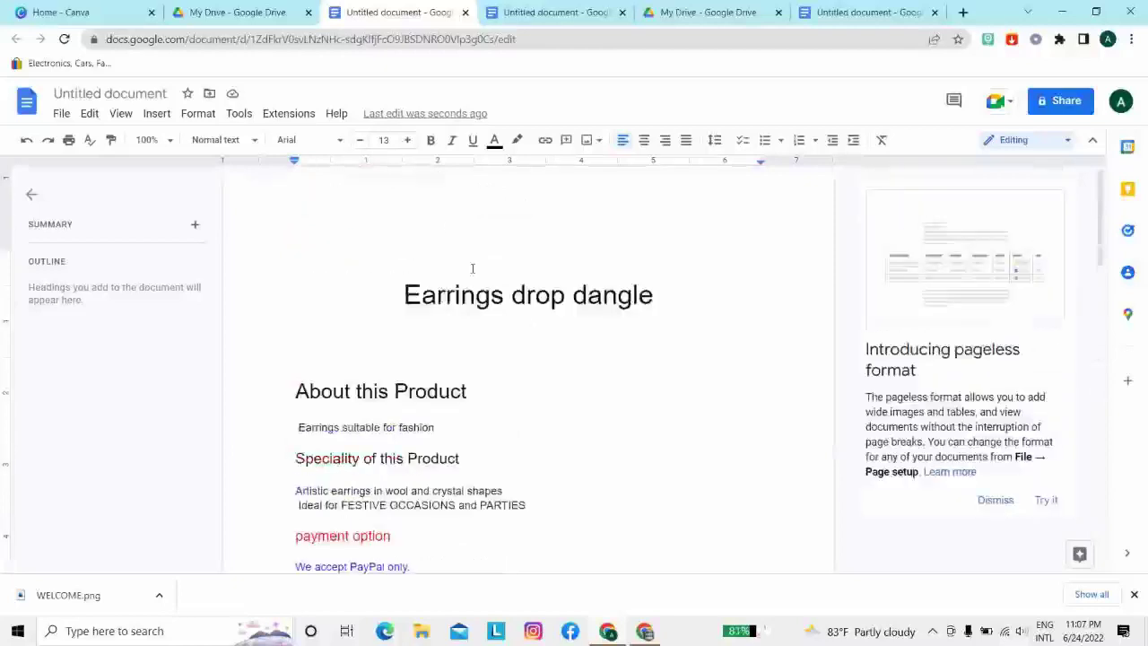
Insert the WELCOME image from the Downloads folder above the "Earrings drop dangle" title
left_click(499, 221)
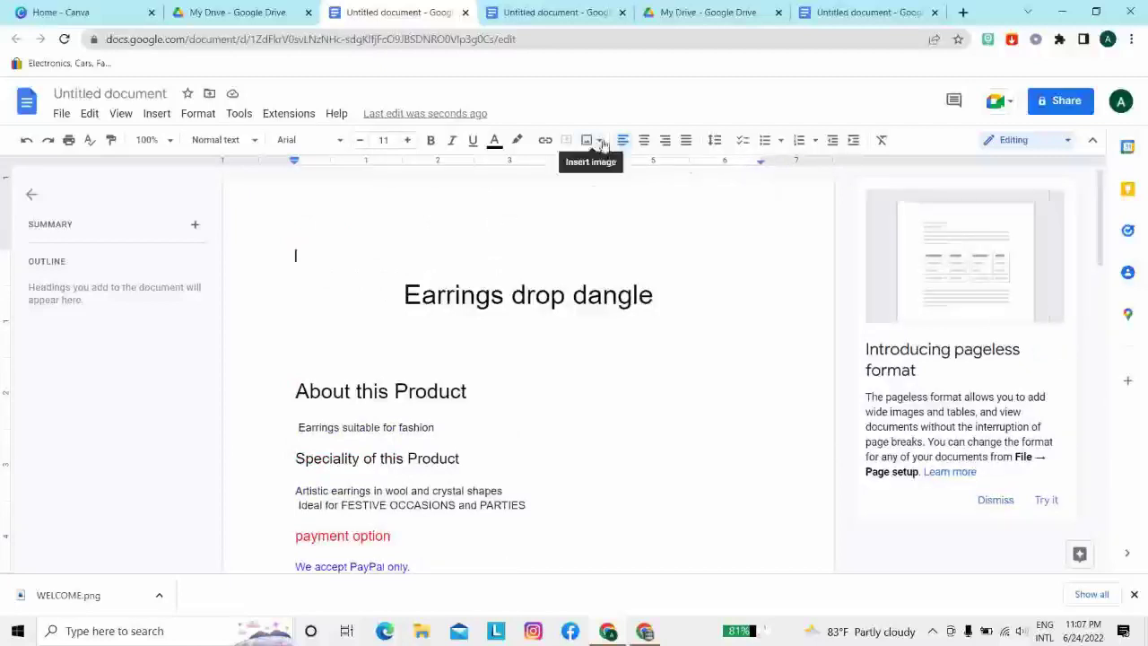
left_click(596, 141)
left_click(617, 168)
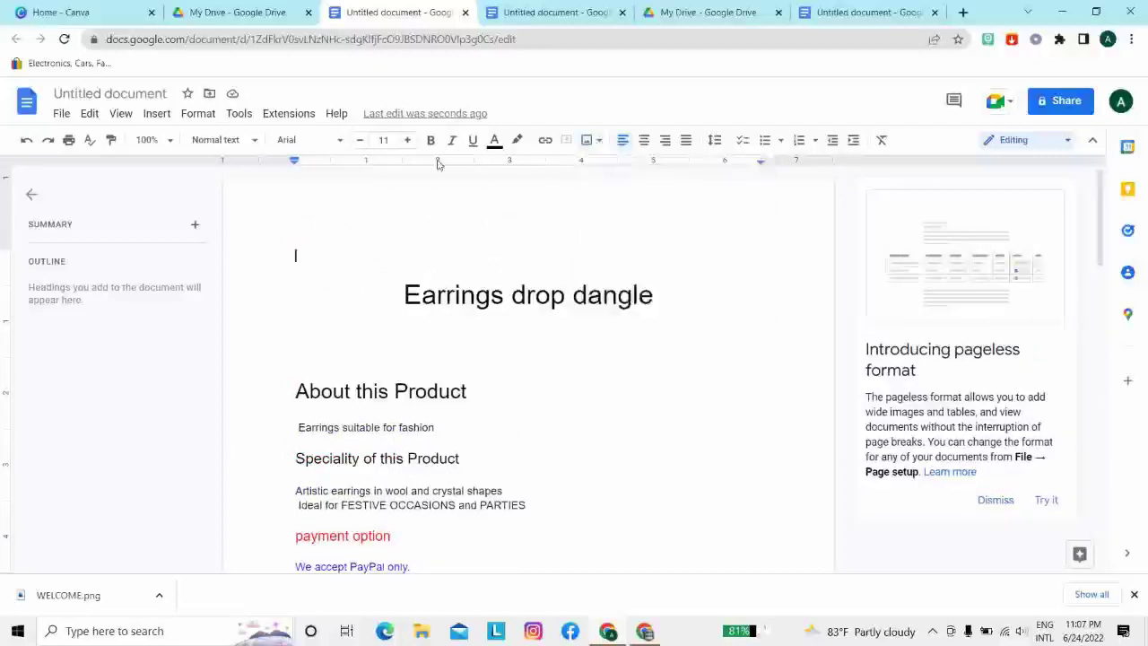
left_click(175, 175)
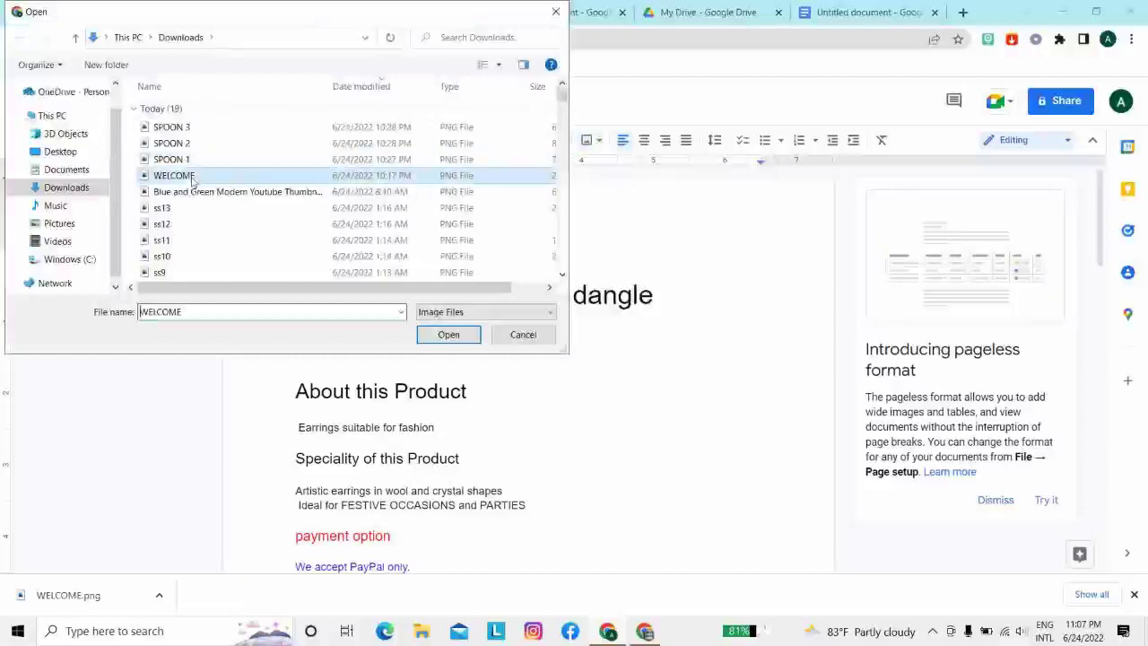
left_click(448, 334)
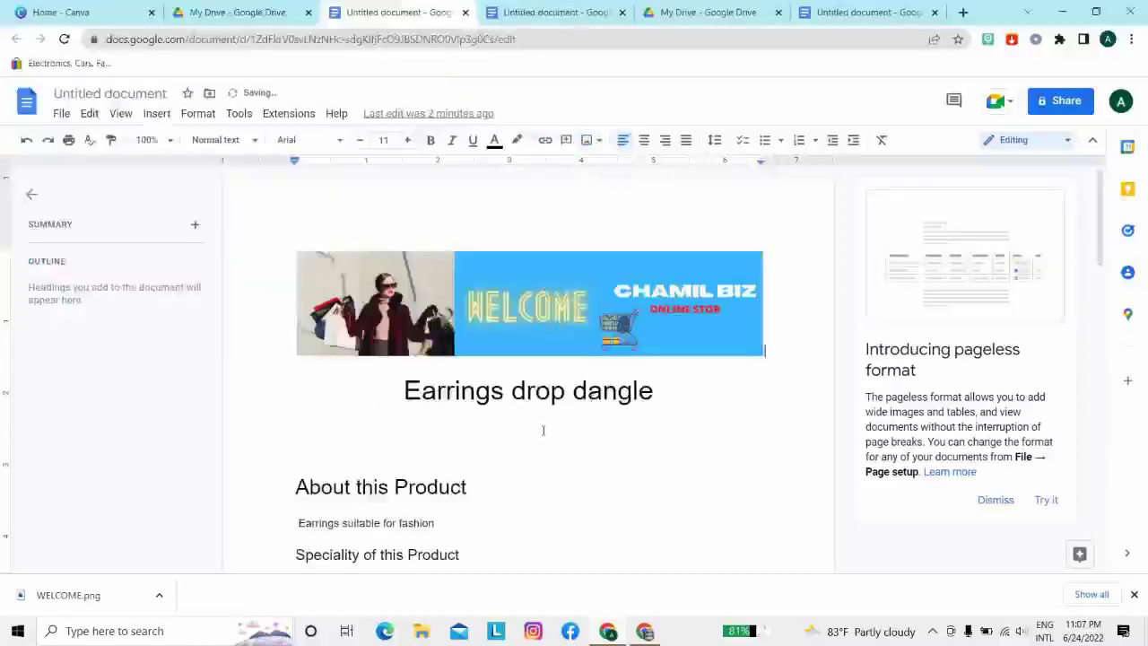
left_click(496, 428)
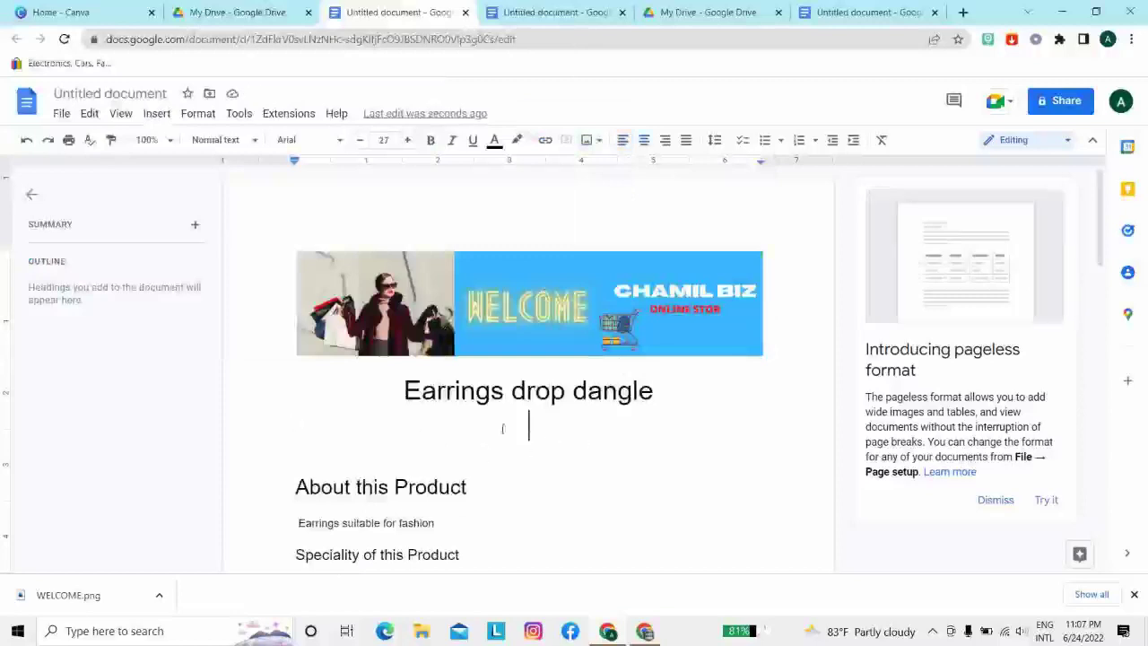
scroll(516, 419, "down", 8)
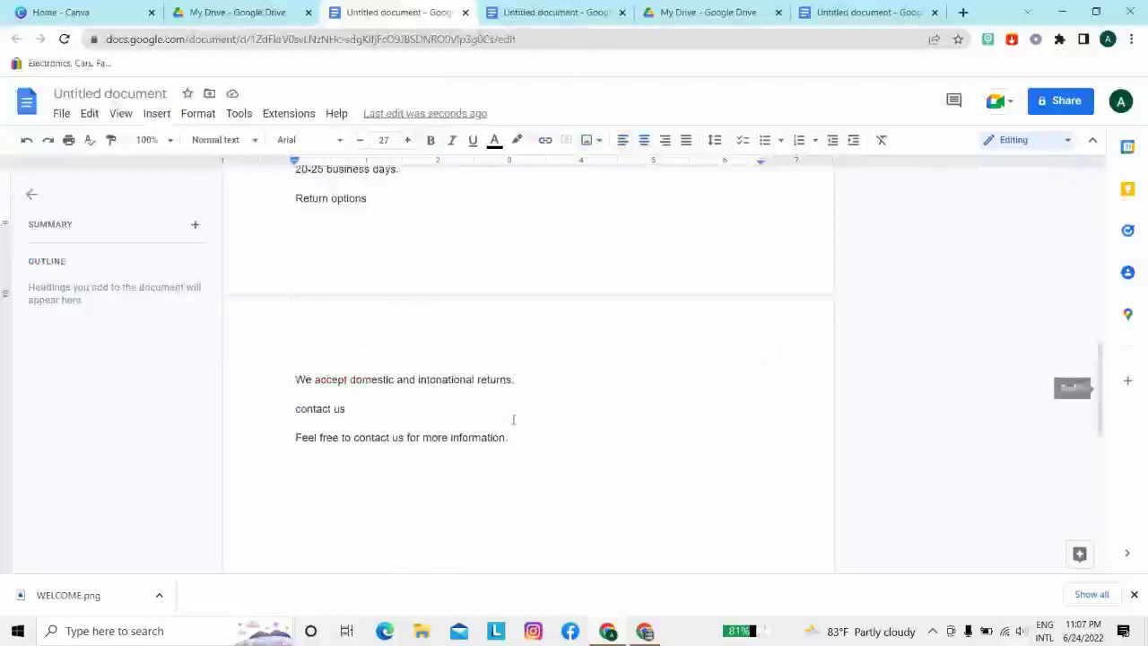
scroll(516, 418, "down", 2)
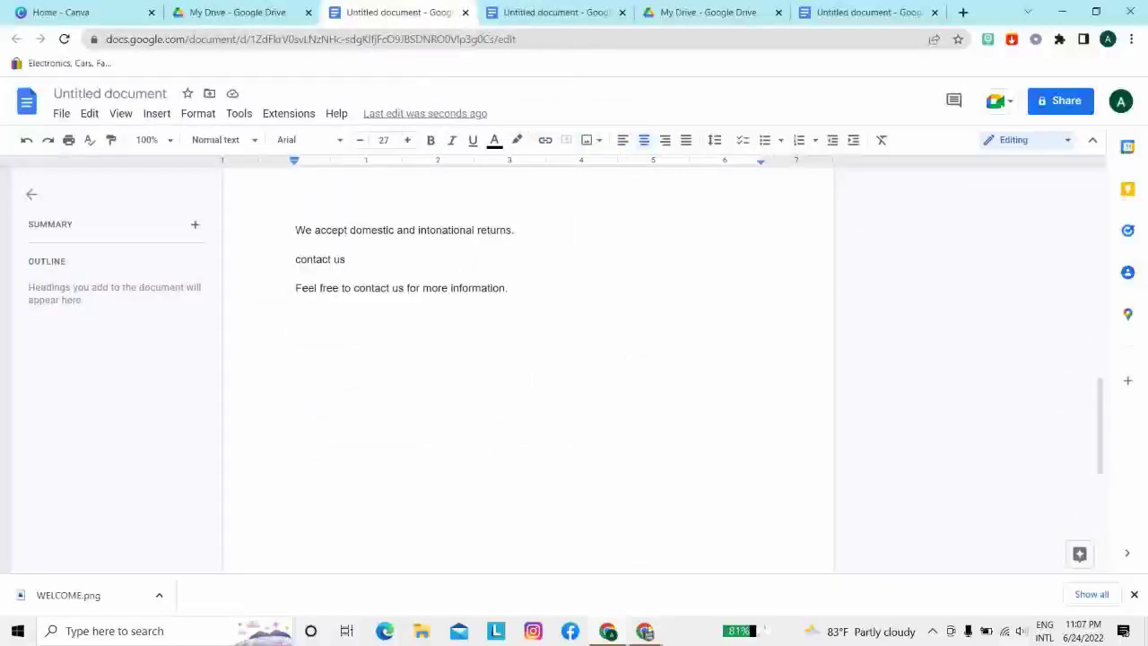
Switch to the eBay COCONUT SHELL SPOON listing and review its form from the listing details through the fees and back to the item specifics
left_click(645, 631)
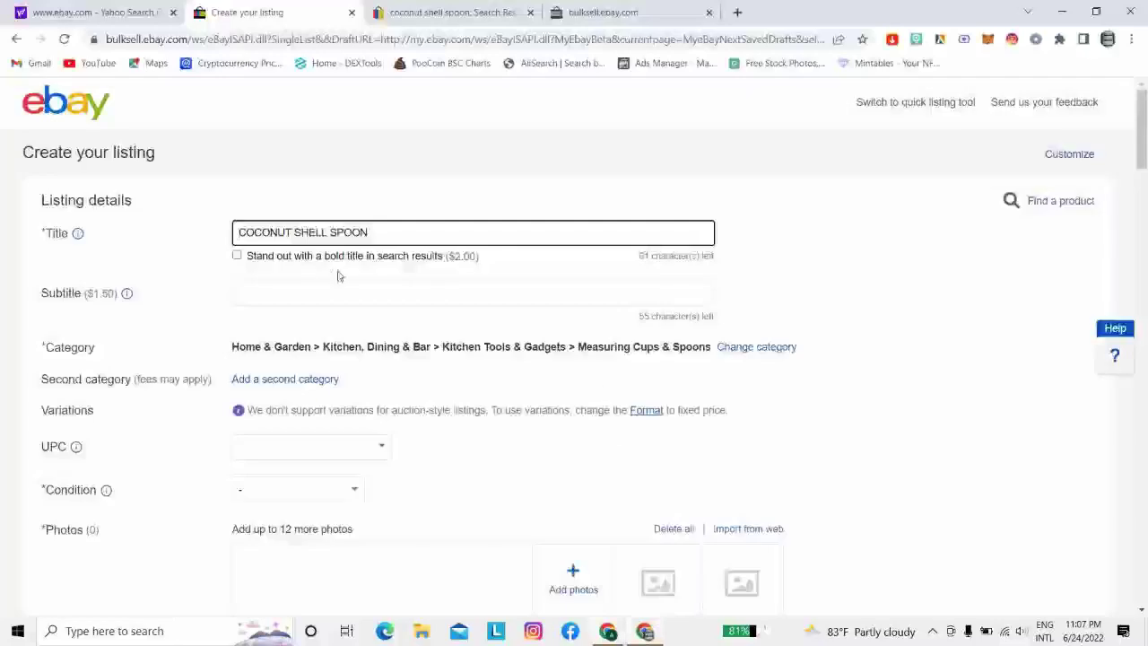
scroll(225, 233, "down", 1)
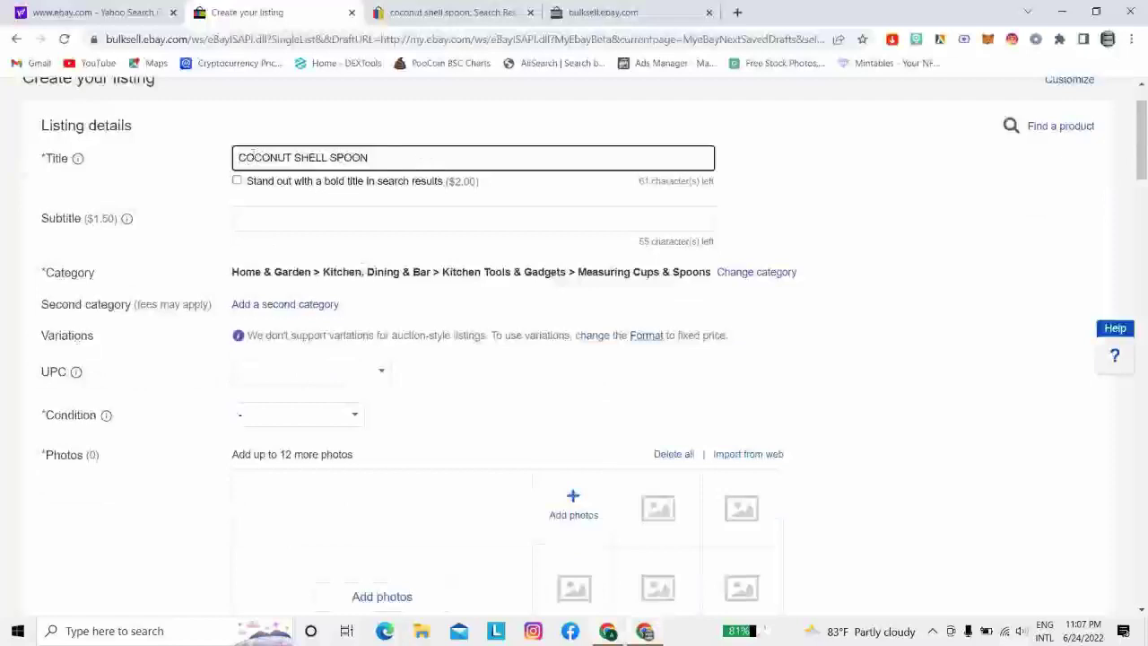
scroll(448, 287, "down", 12)
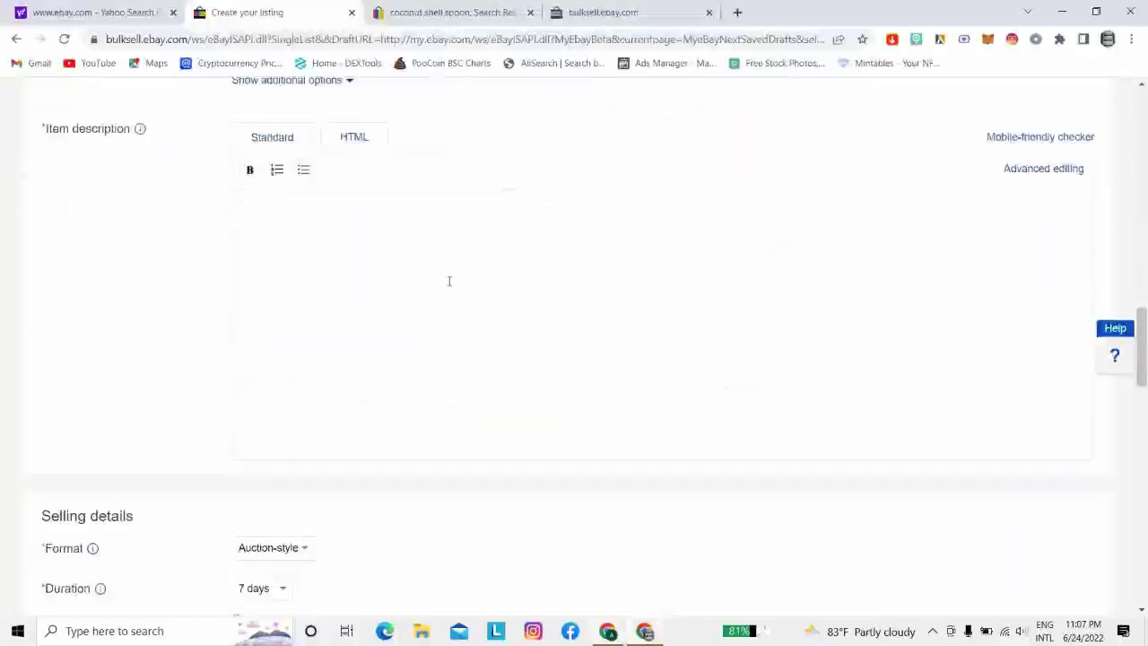
scroll(357, 250, "down", 15)
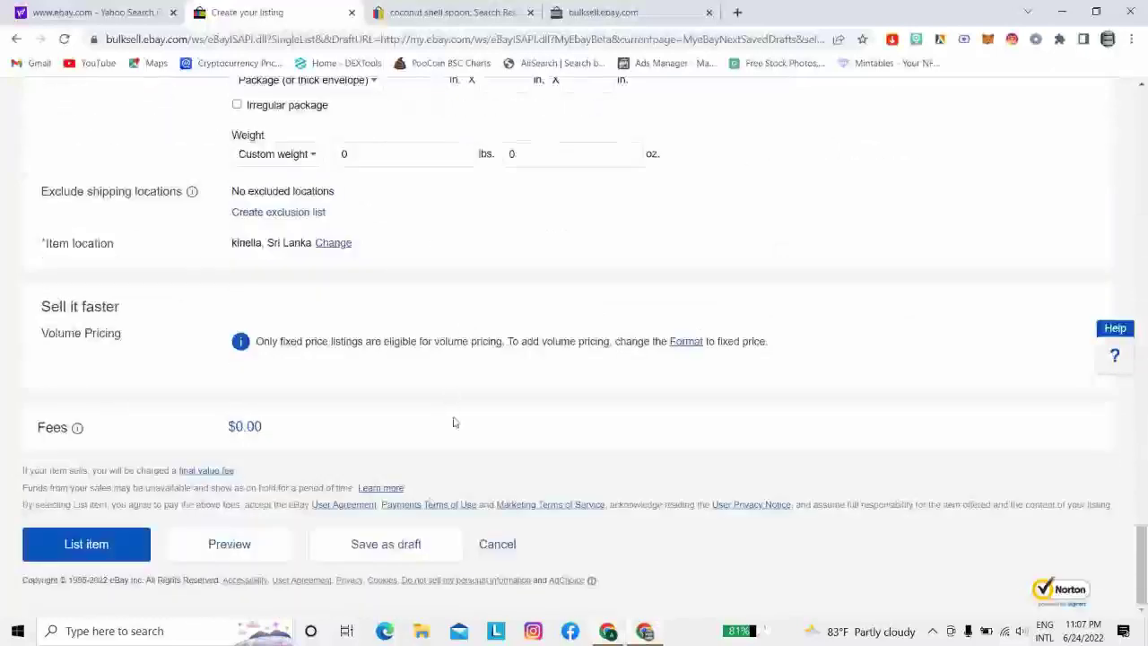
scroll(460, 385, "up", 15)
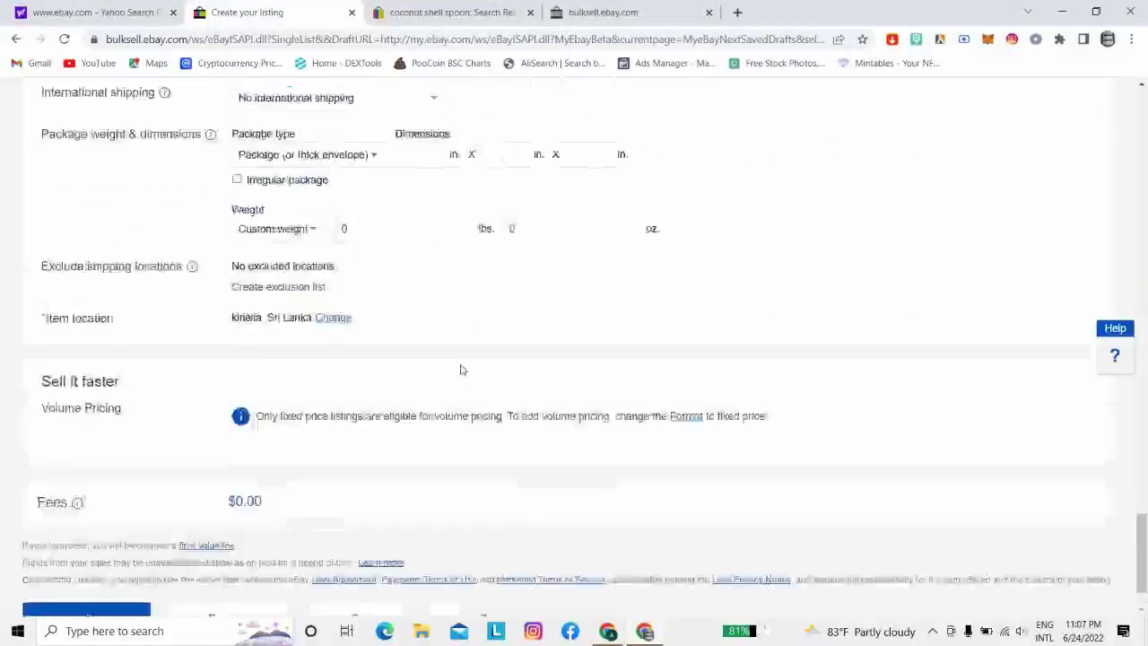
scroll(462, 370, "up", 10)
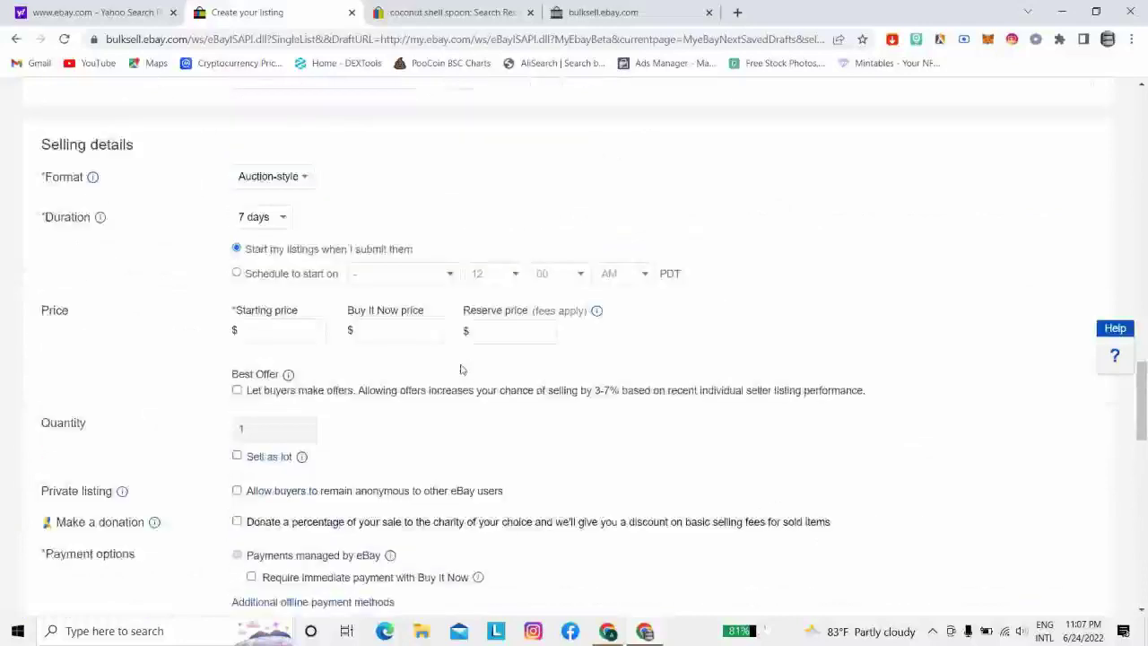
scroll(333, 226, "up", 5)
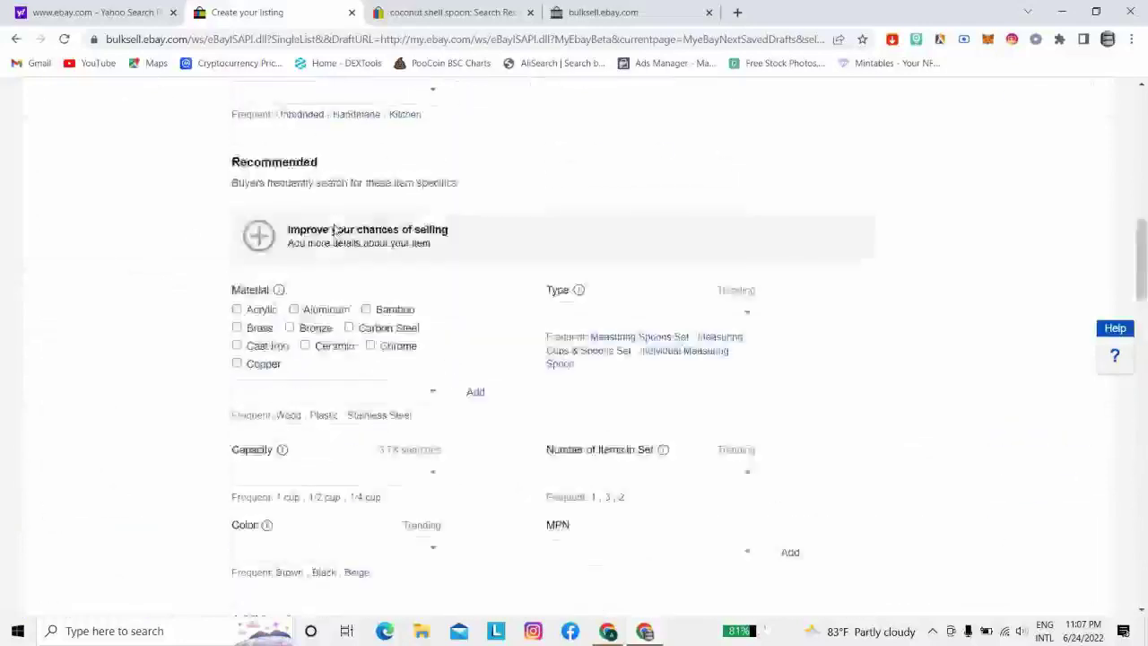
Locate the listing's Item description box and look through the earrings description and its WELCOME banner in Google Docs
scroll(360, 246, "down", 10)
scroll(359, 250, "up", 3)
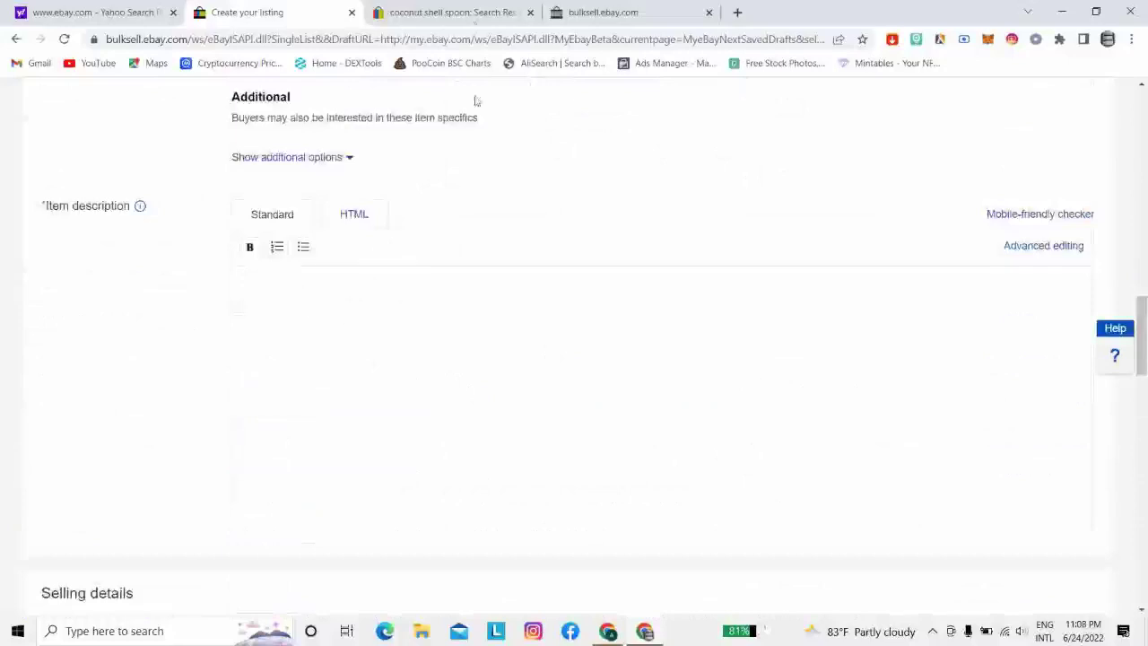
left_click(480, 13)
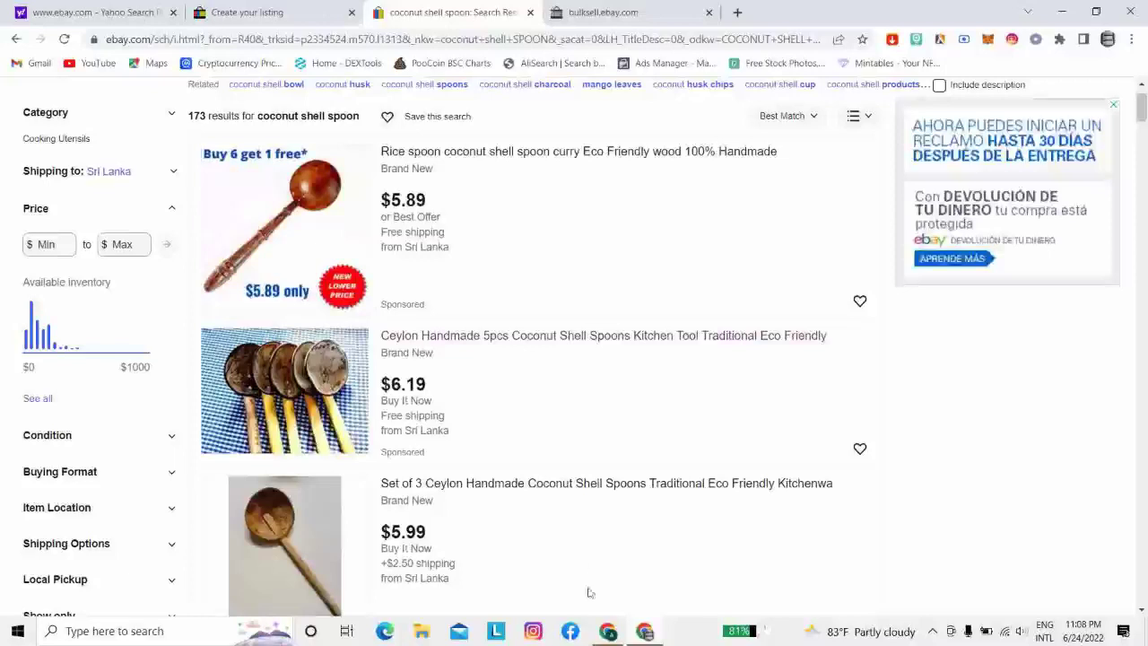
left_click(609, 631)
scroll(466, 302, "up", 15)
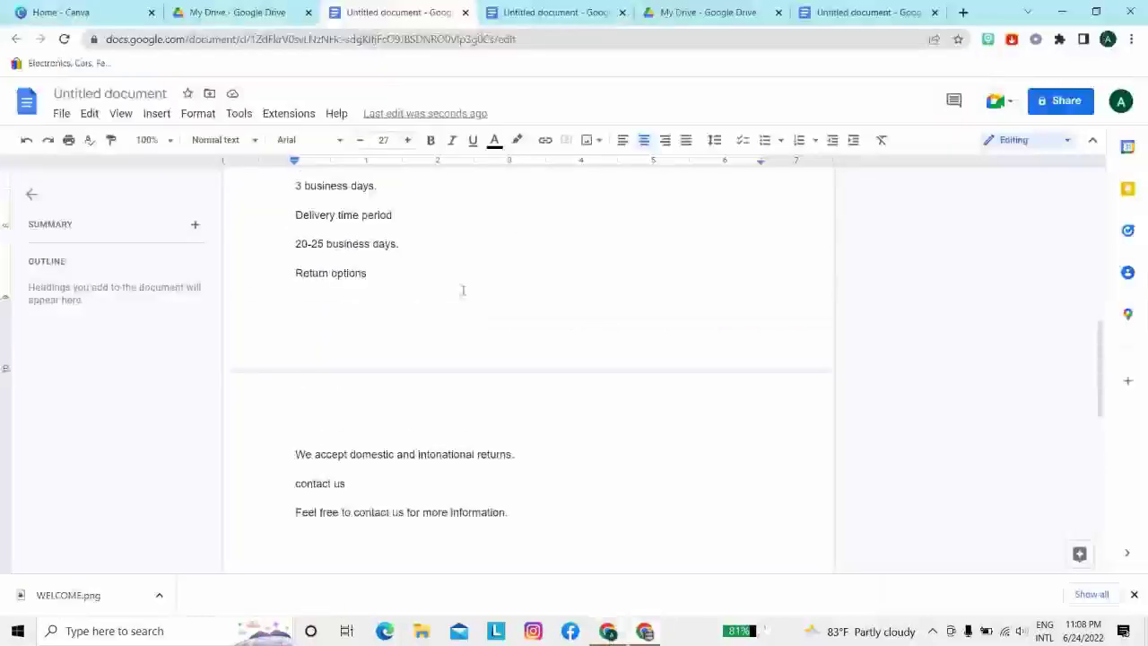
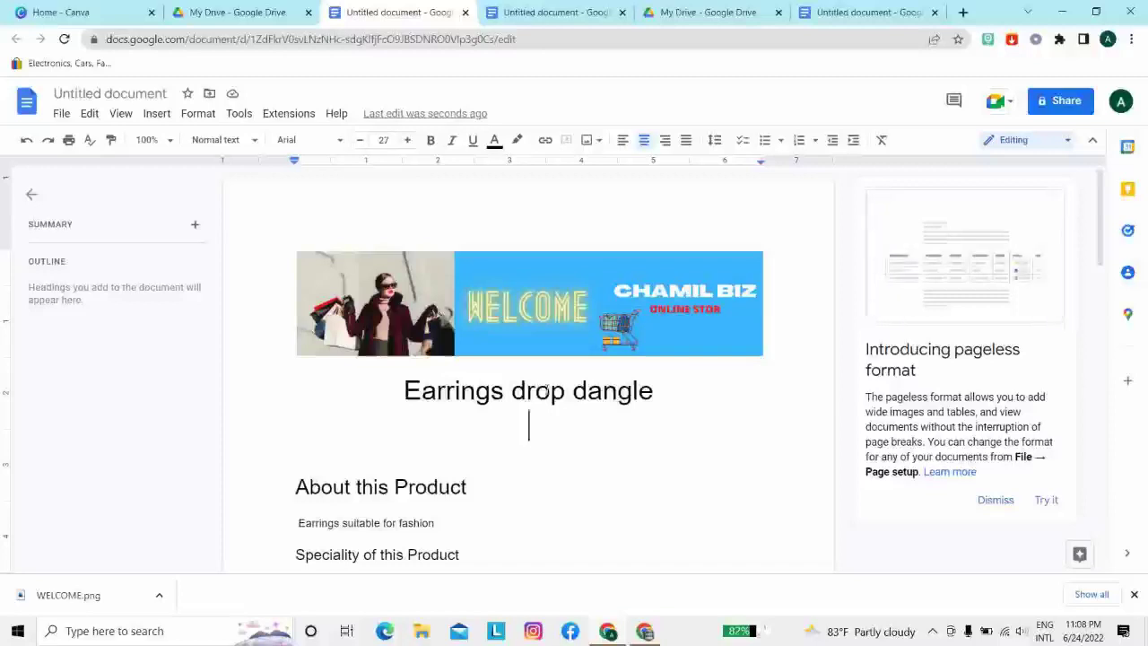
key("ctrl+a")
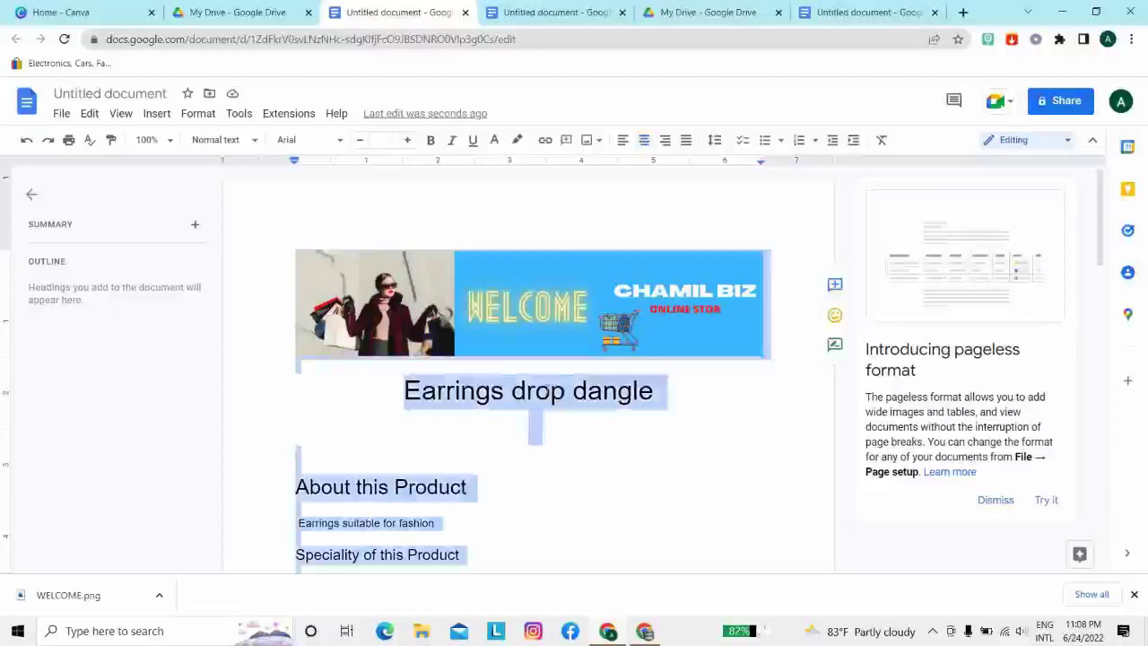
scroll(556, 269, "down", 3)
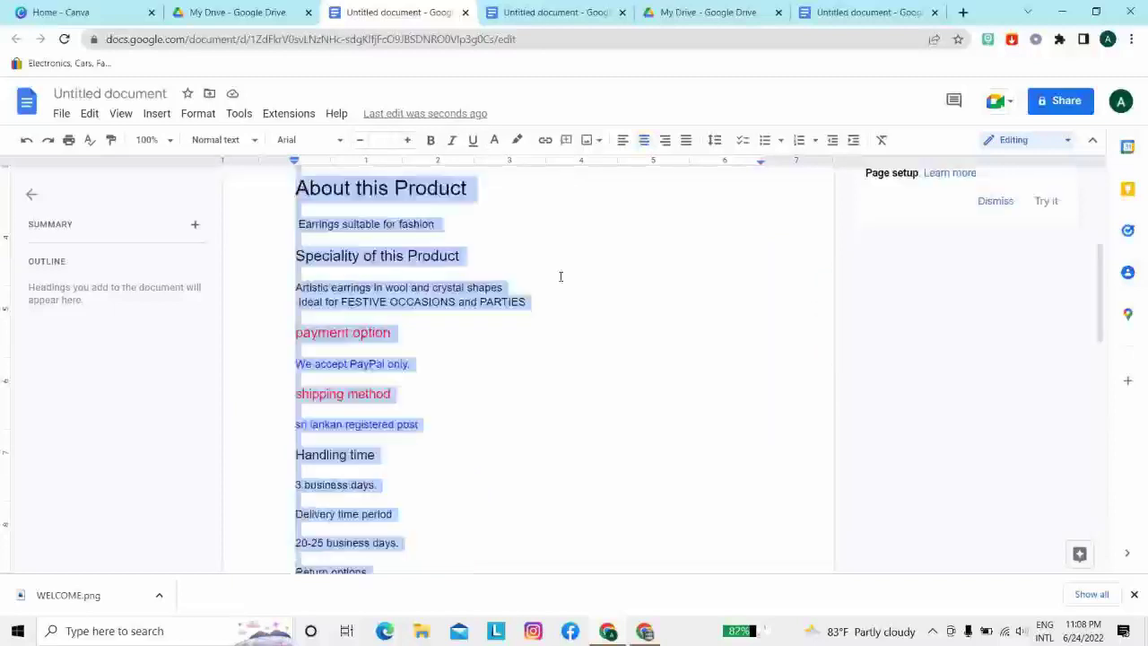
left_click(657, 300)
scroll(243, 277, "up", 3)
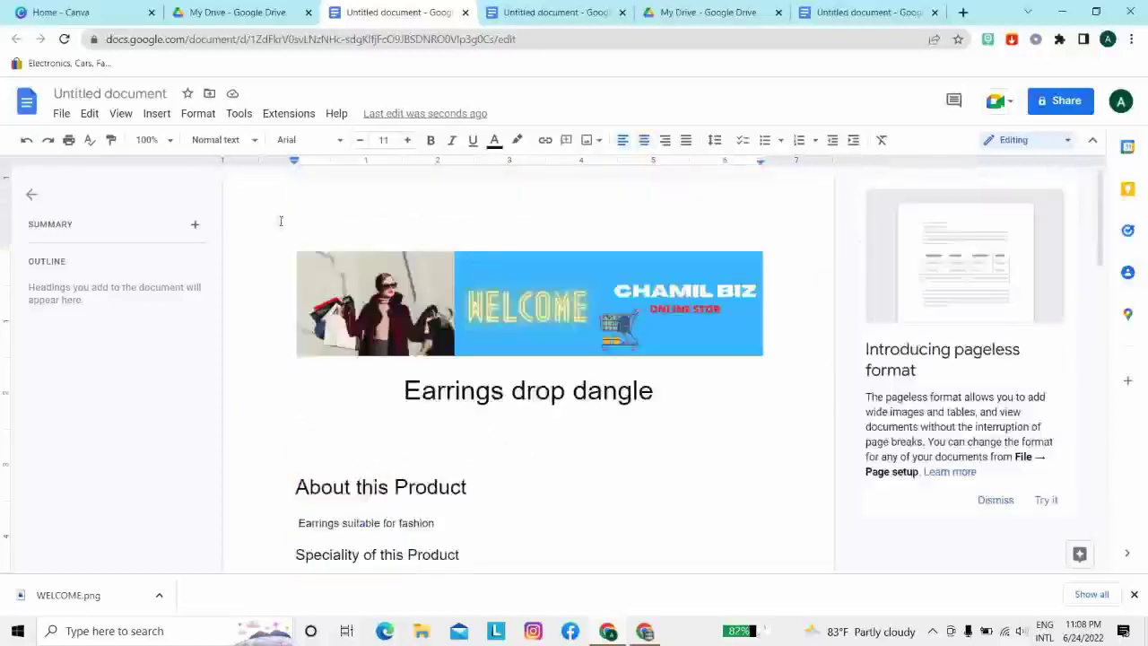
Try moving the WELCOME banner below the "3 business days." line, and undo the move to keep it above the title
left_click(538, 296)
scroll(648, 370, "down", 3)
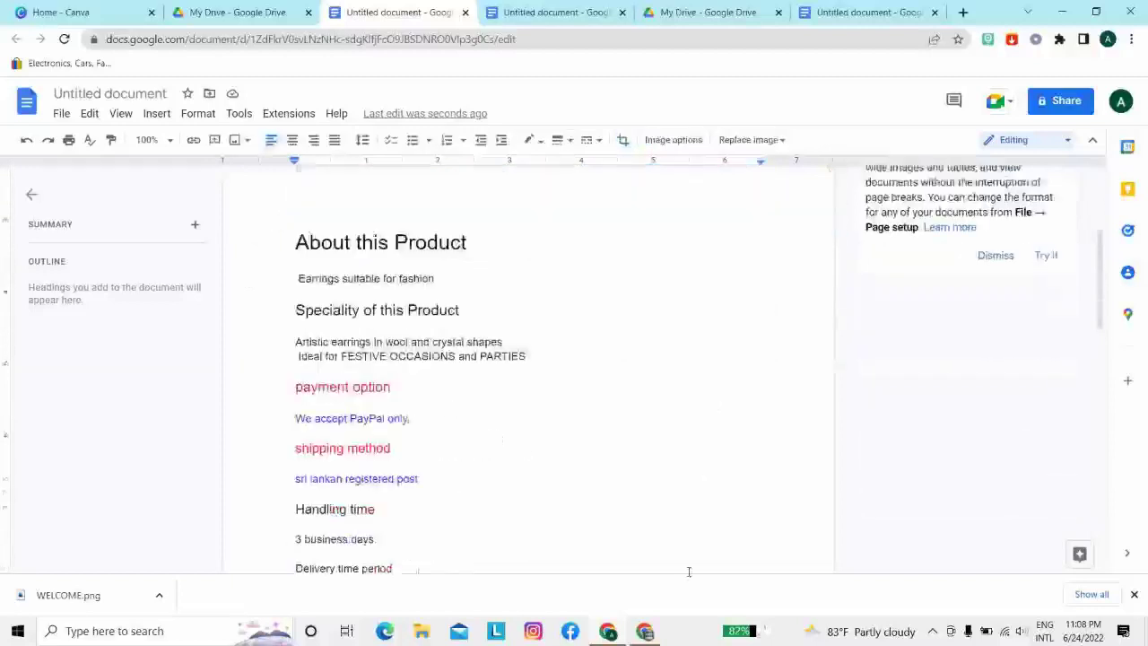
left_click_drag(647, 371, 649, 364)
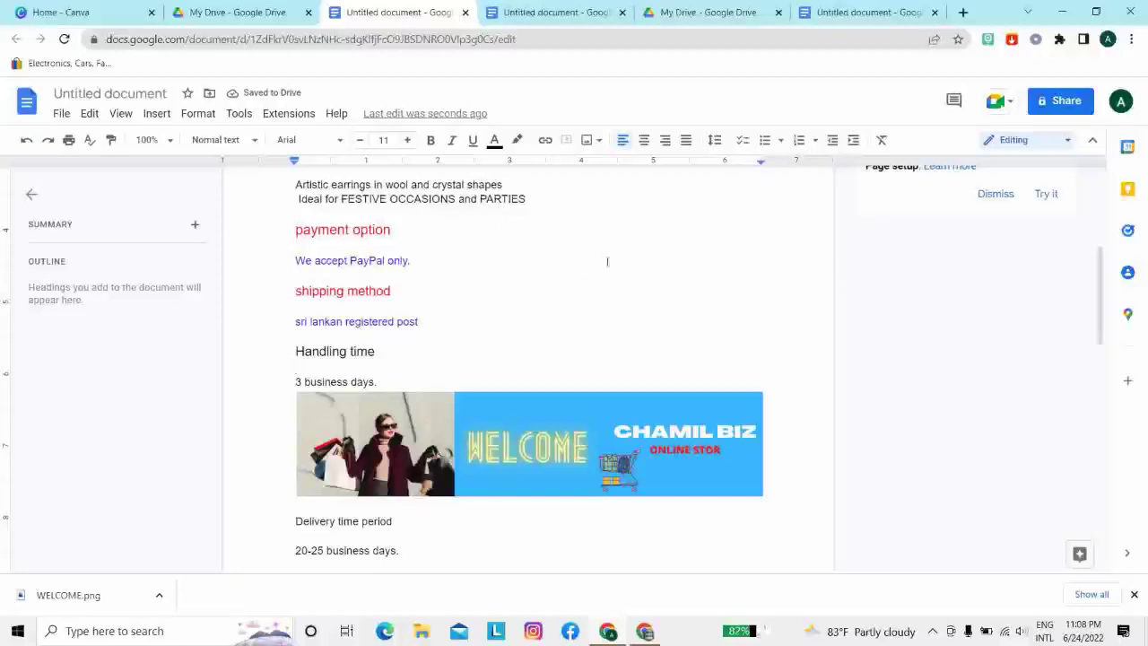
left_click(25, 142)
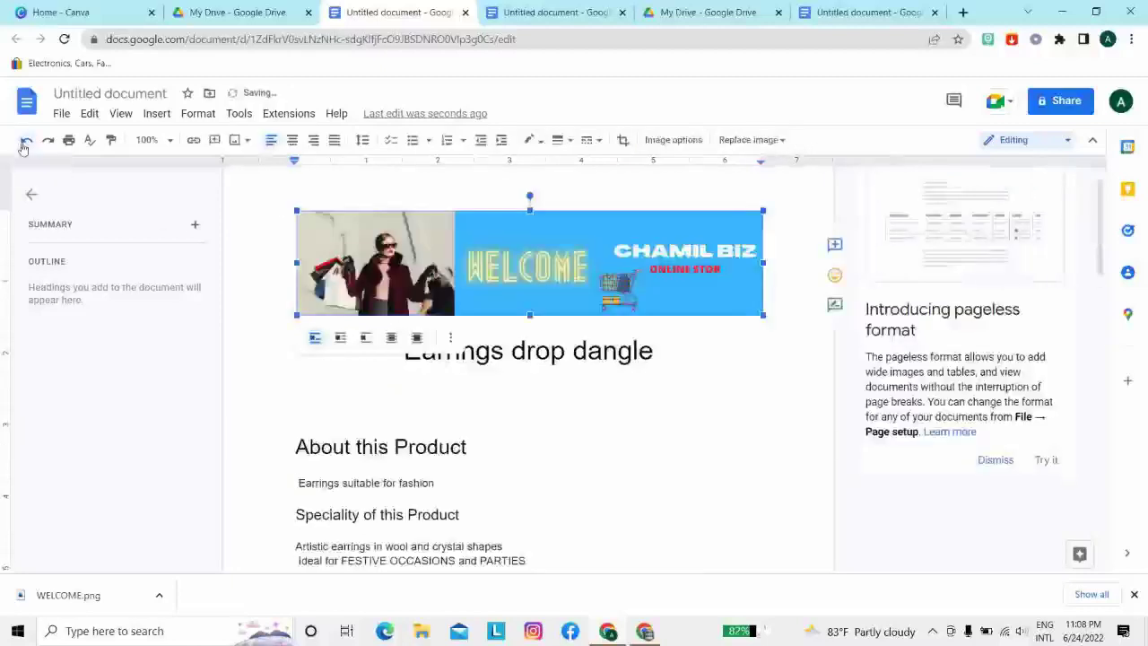
left_click(25, 142)
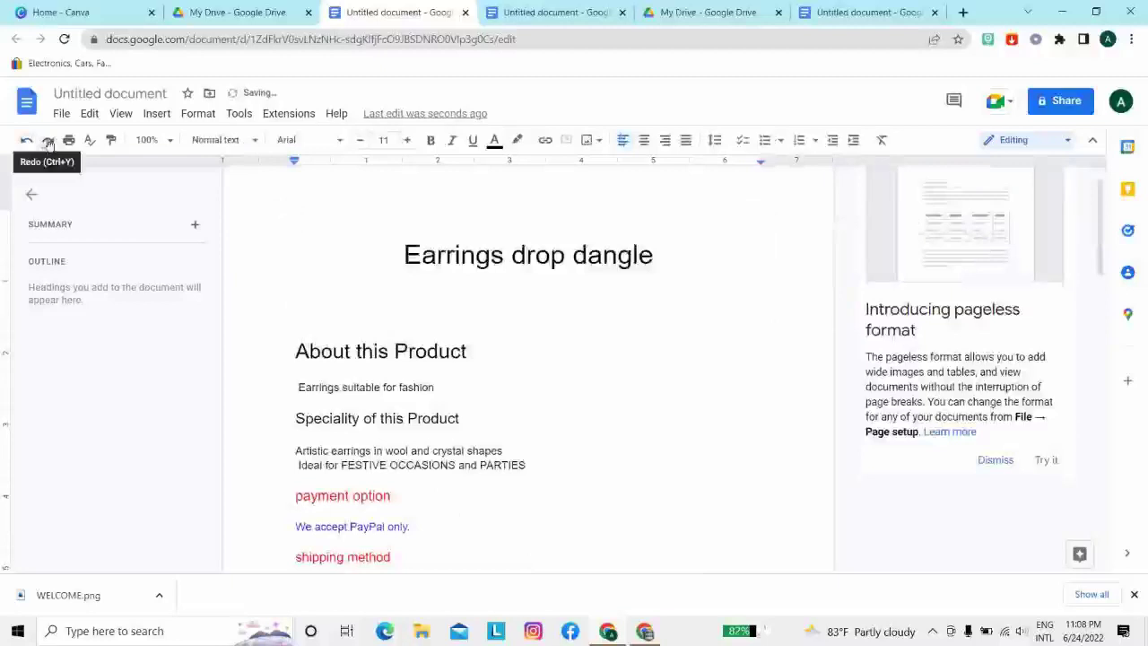
left_click(47, 142)
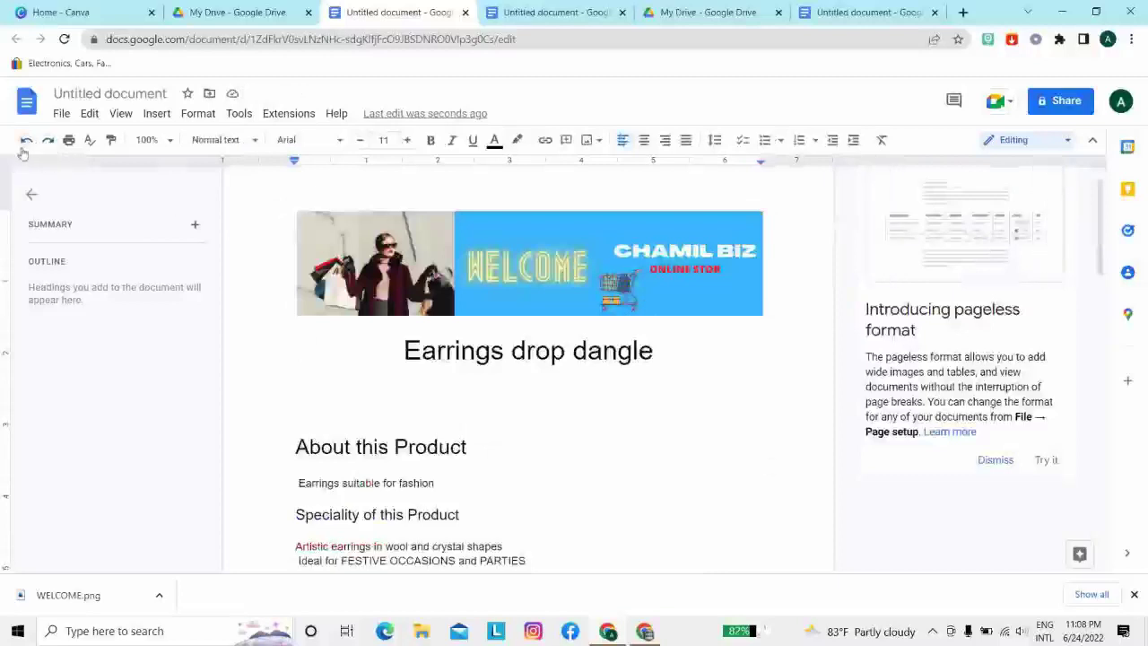
left_click(28, 142)
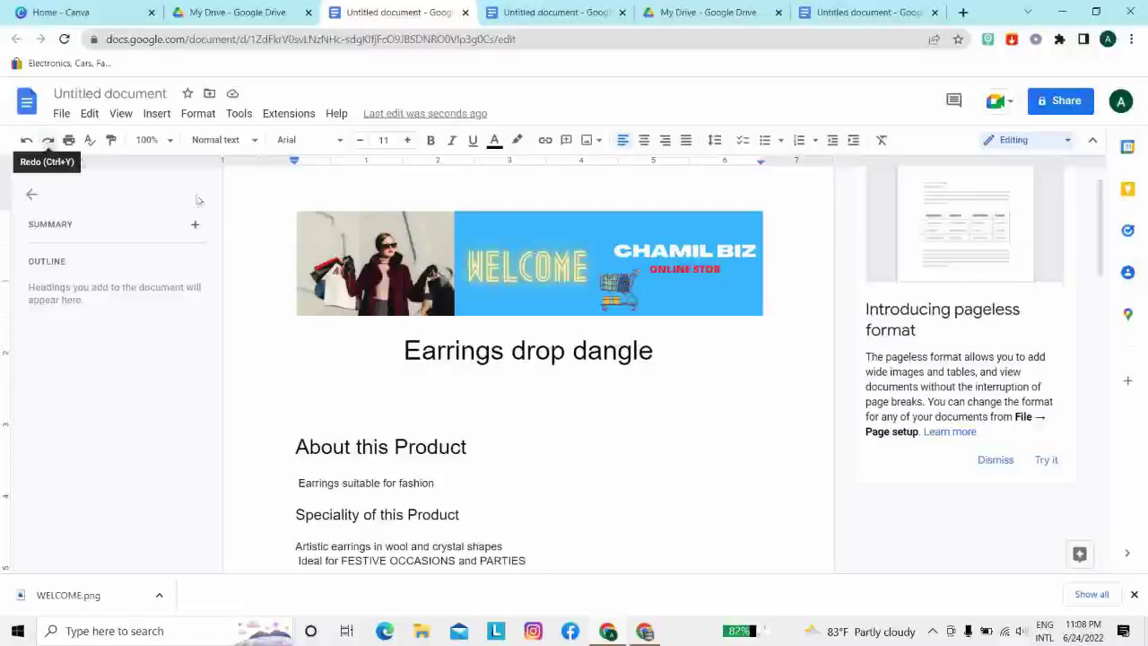
Copy the earrings description from the "Earrings drop dangle" title through the contact line, without the banner
left_click(260, 210)
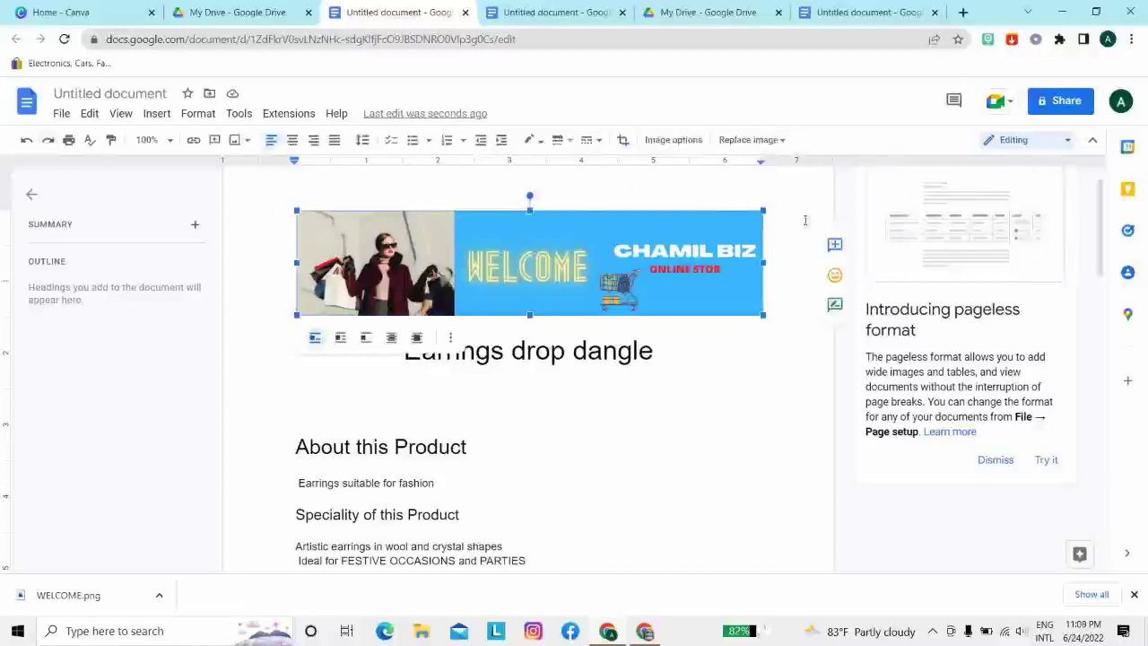
left_click_drag(630, 404, 634, 568)
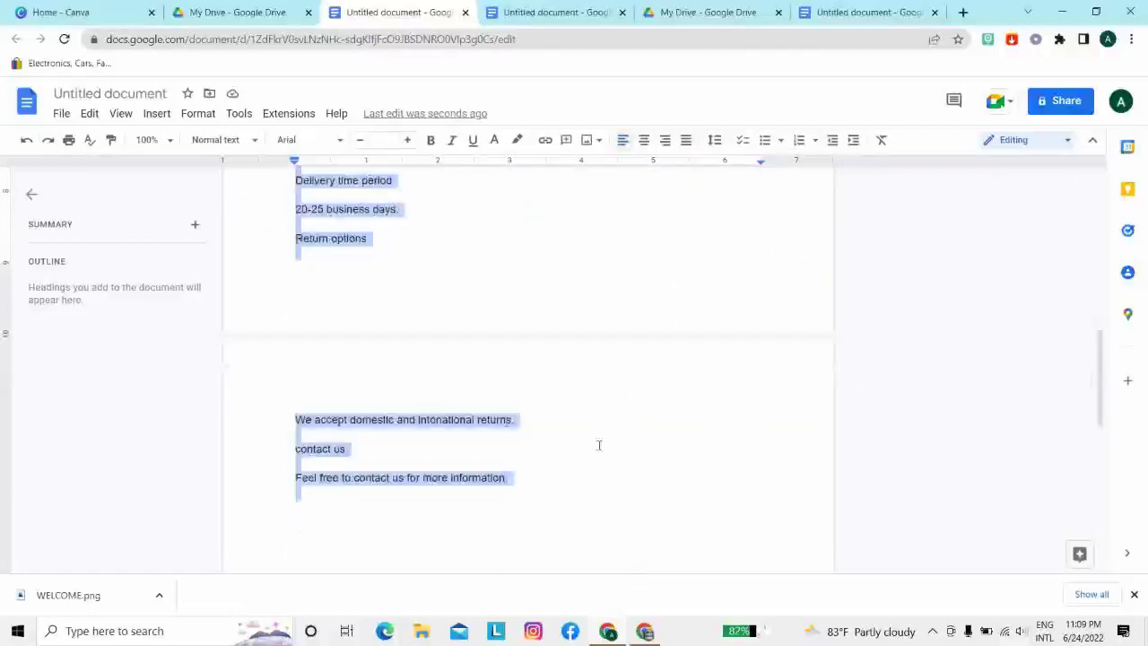
right_click(478, 414)
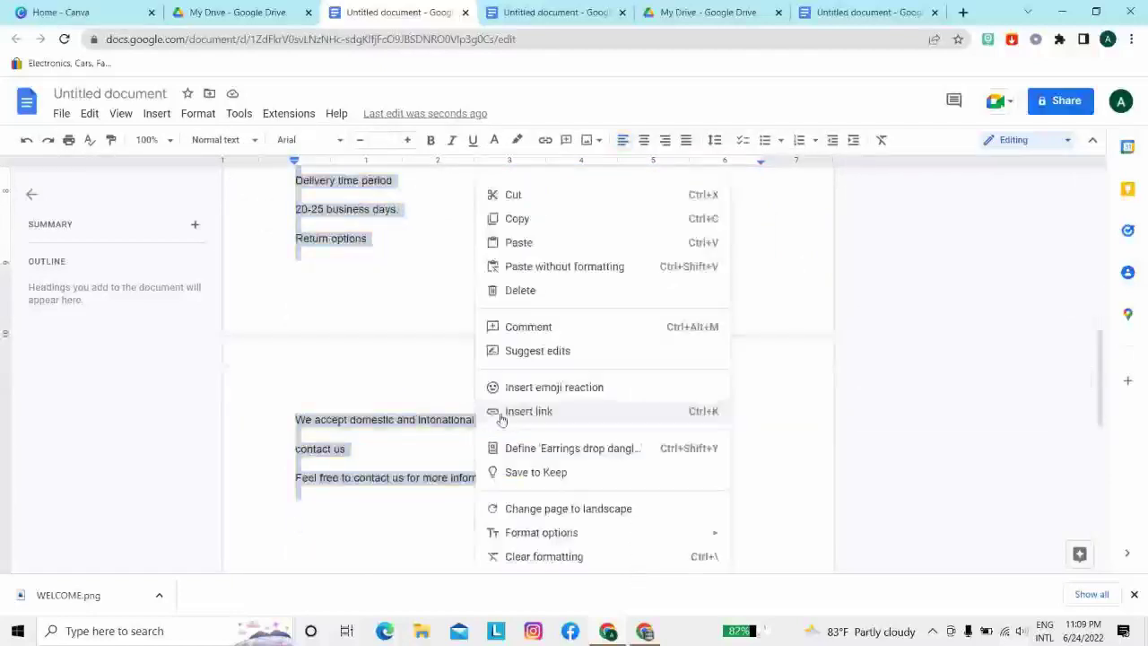
left_click(517, 219)
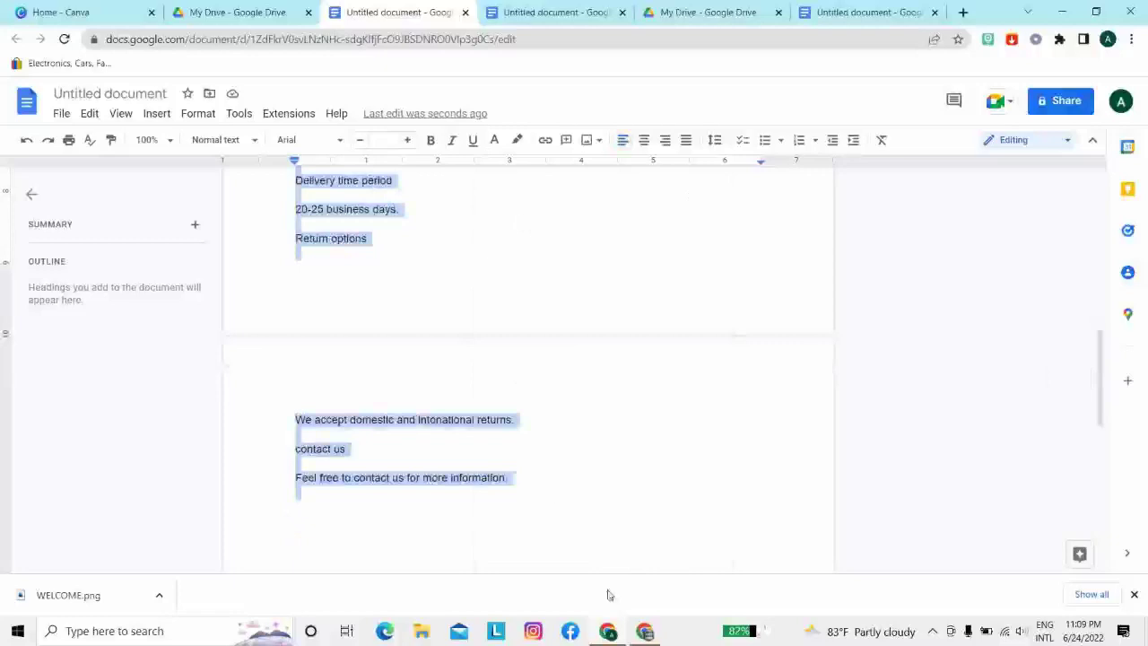
Switch to the eBay listing and paste the copied earrings description into the Item description box with its formatting
left_click(645, 631)
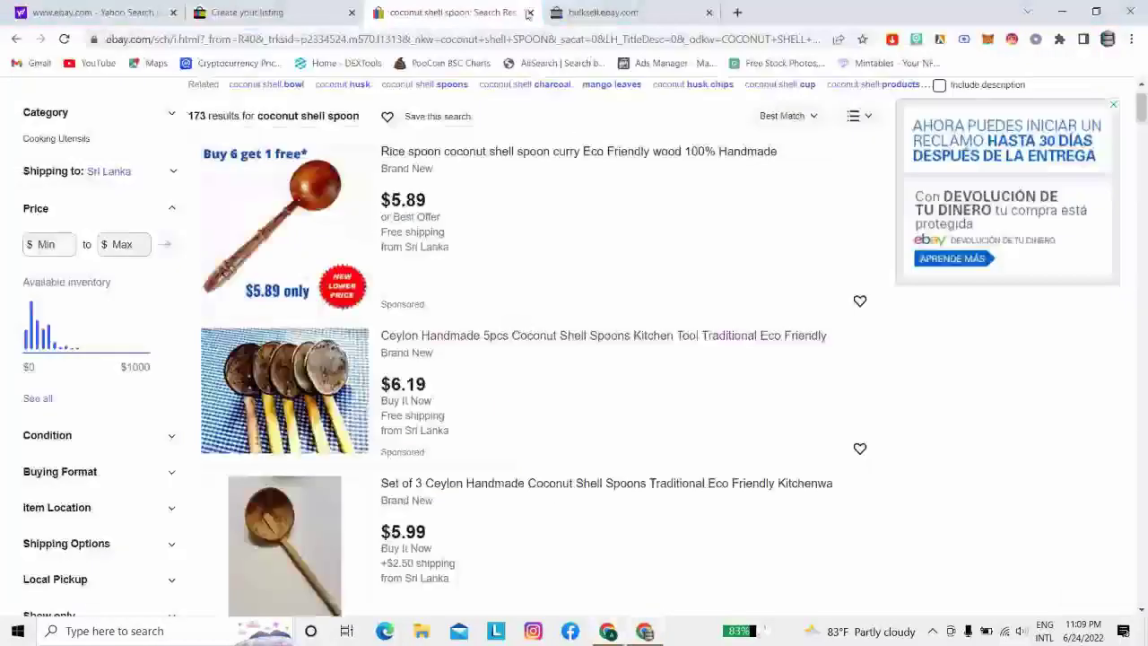
left_click(316, 16)
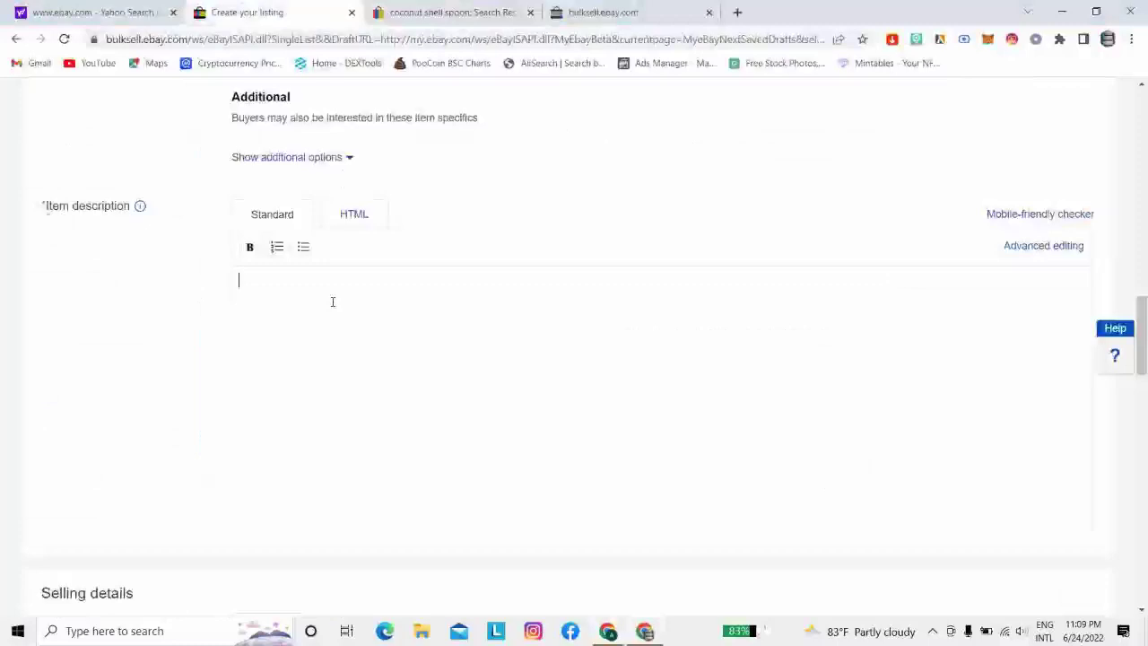
right_click(327, 307)
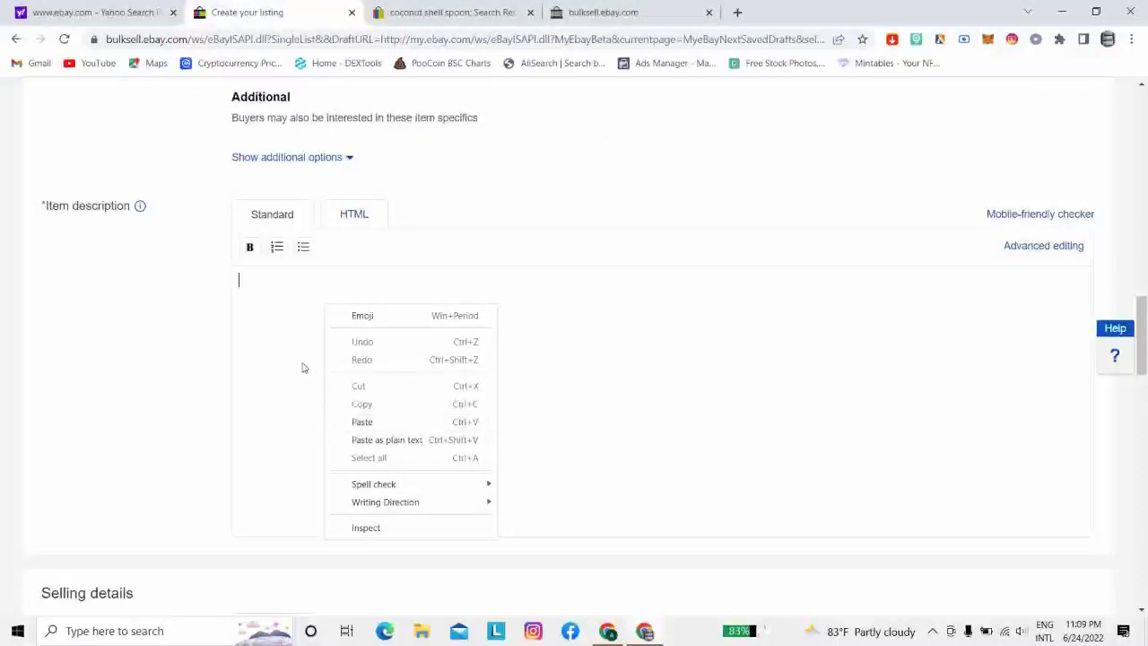
left_click(363, 422)
Review the pasted item description from the title through the contact line, checking the headings, colours and missing banner
scroll(397, 393, "up", 3)
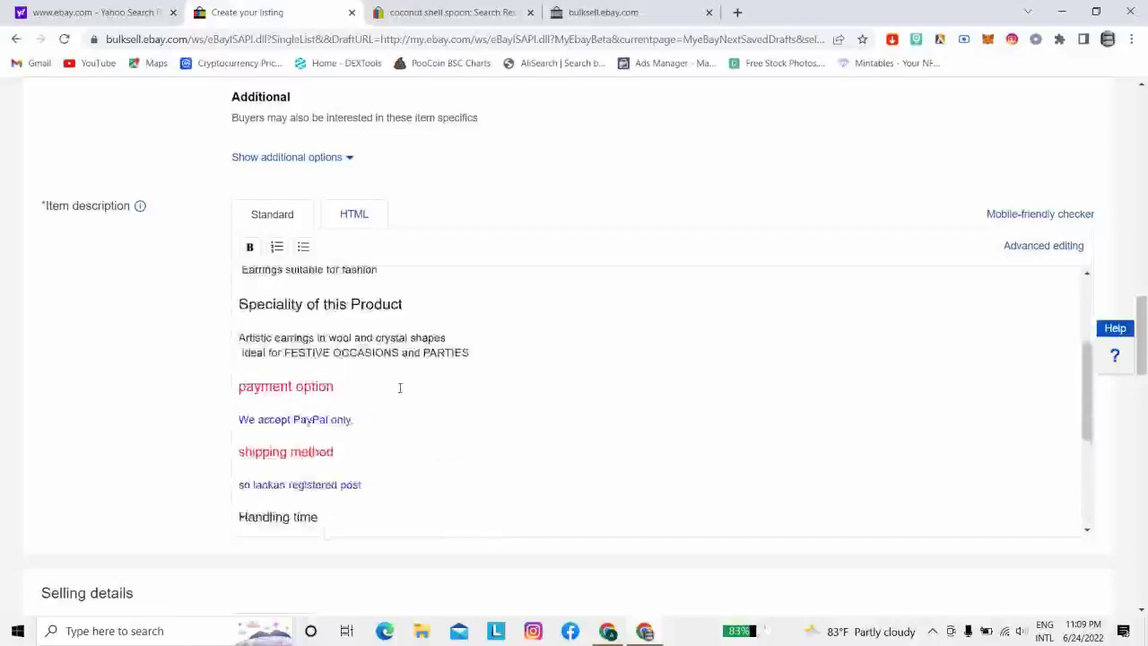
scroll(400, 388, "up", 3)
scroll(400, 388, "up", 3)
scroll(397, 387, "down", 2)
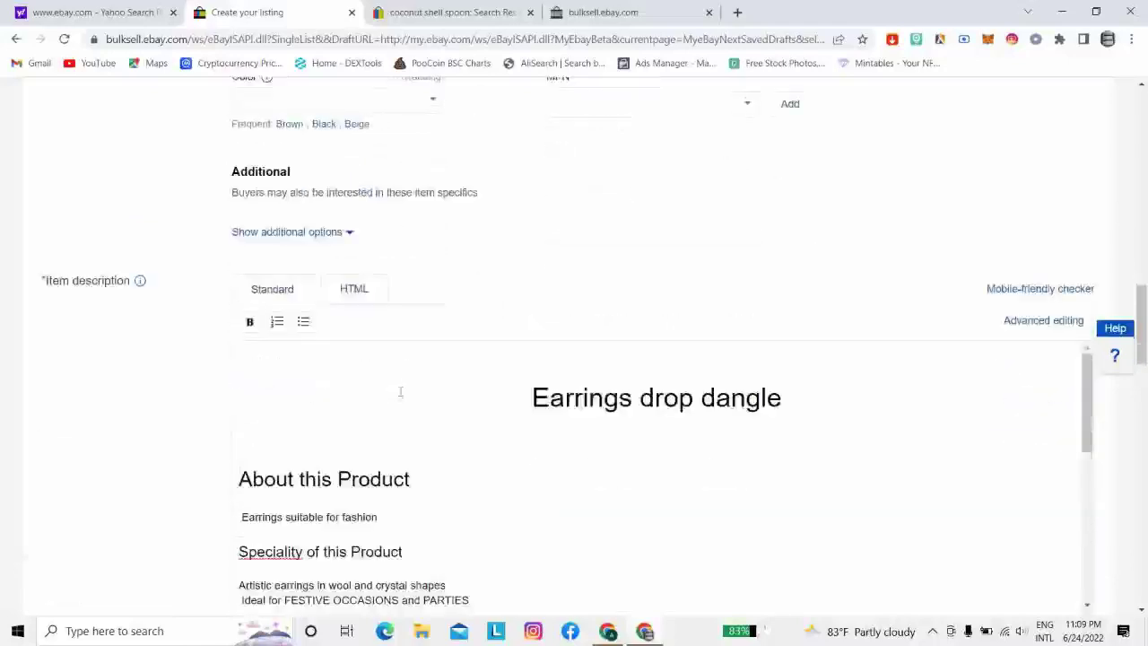
scroll(477, 405, "down", 2)
scroll(475, 410, "down", 4)
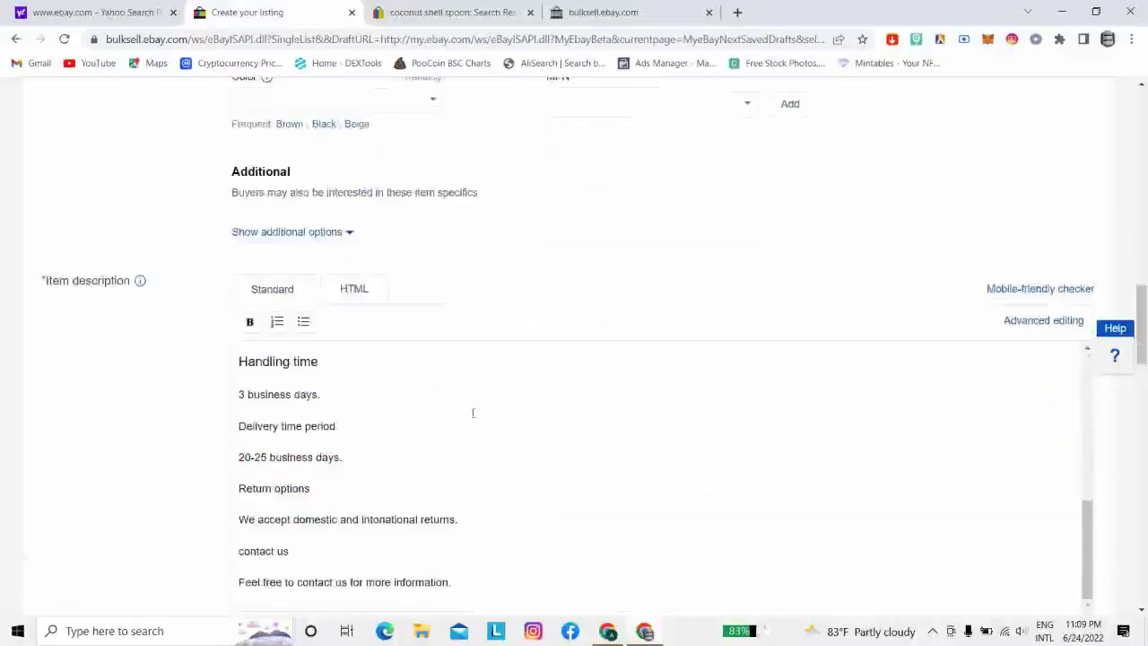
scroll(549, 249, "down", 2)
scroll(542, 303, "down", 2)
scroll(533, 332, "up", 2)
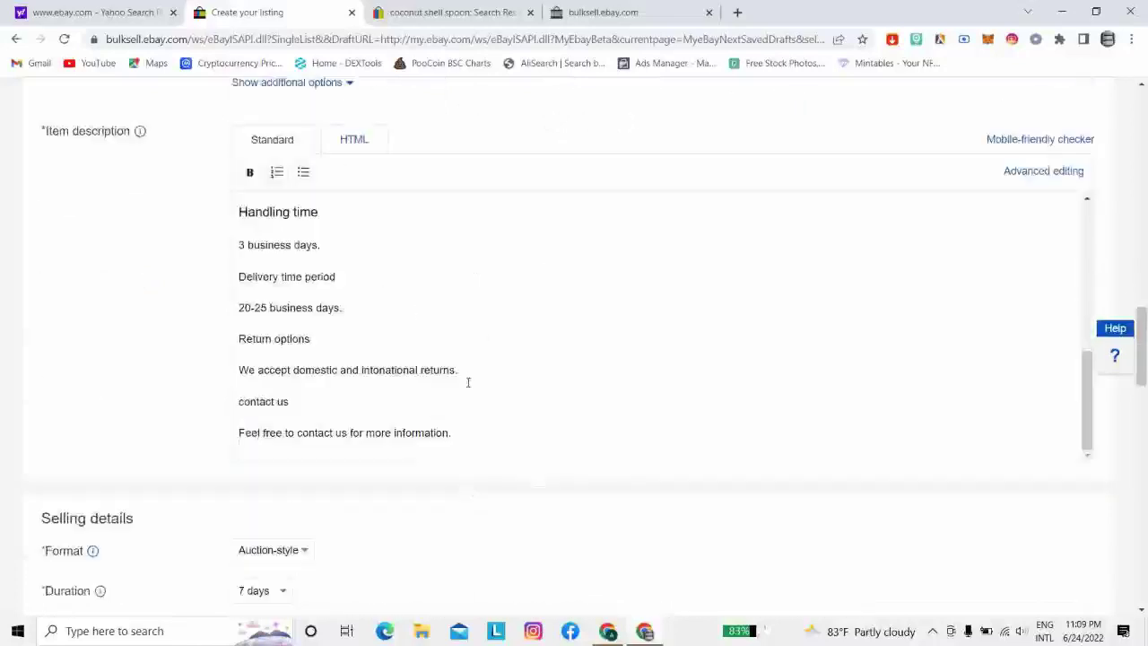
scroll(477, 367, "up", 10)
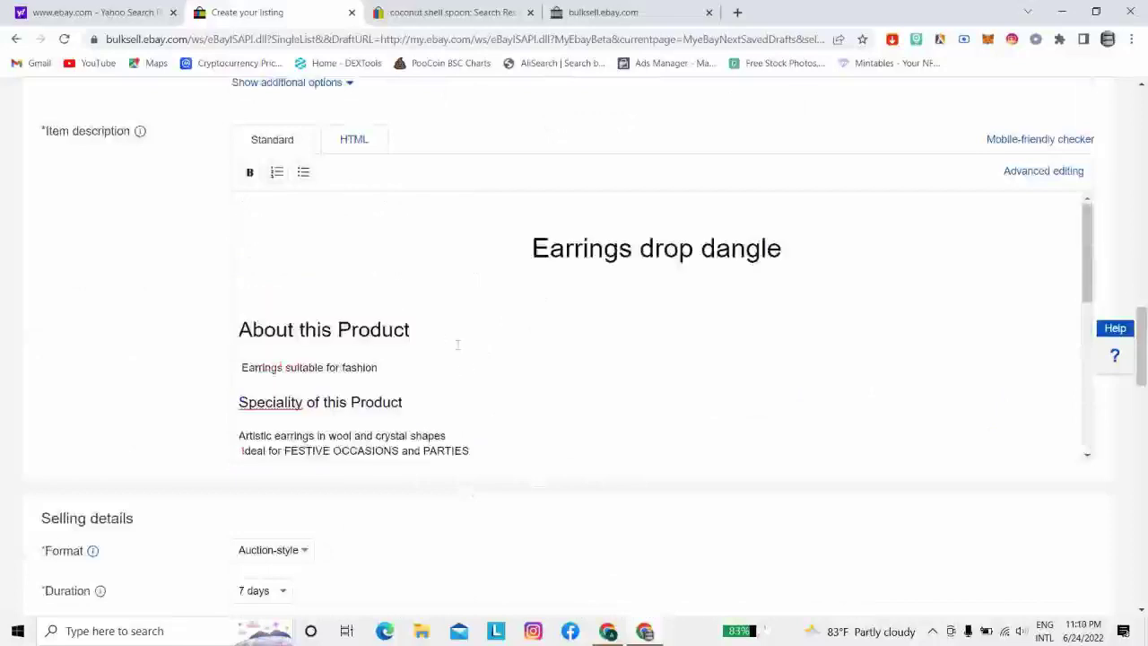
scroll(452, 369, "down", 10)
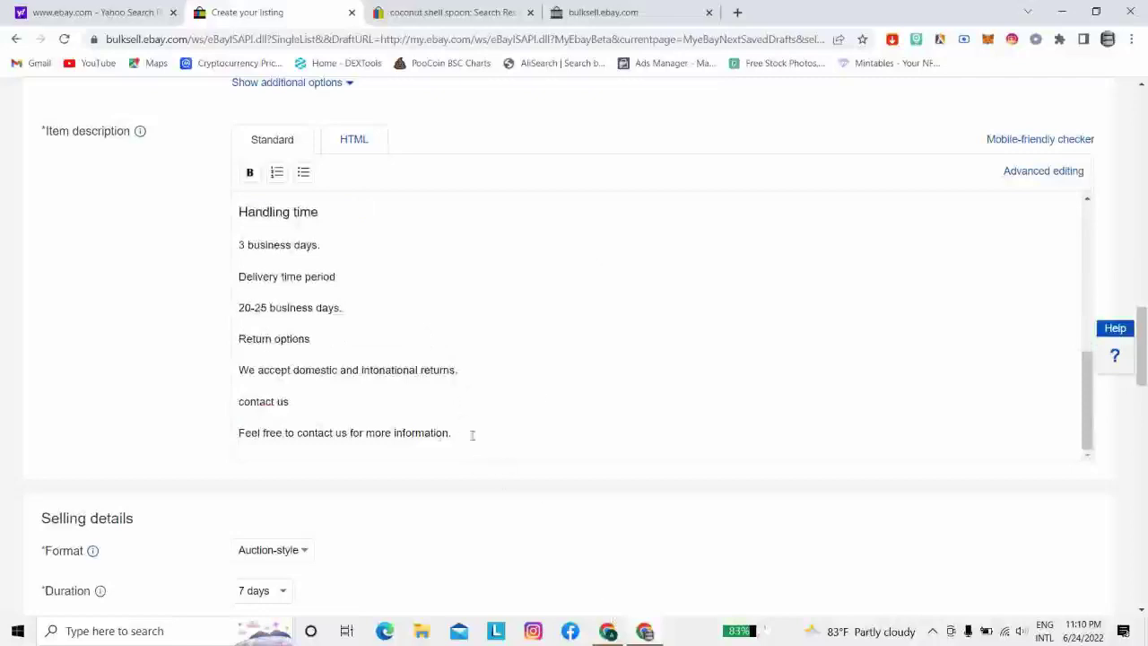
Select the entire earrings document in Google Docs, including the WELCOME banner, and return to the eBay listing
left_click(609, 633)
scroll(511, 377, "up", 3)
left_click(570, 344)
scroll(613, 284, "up", 10)
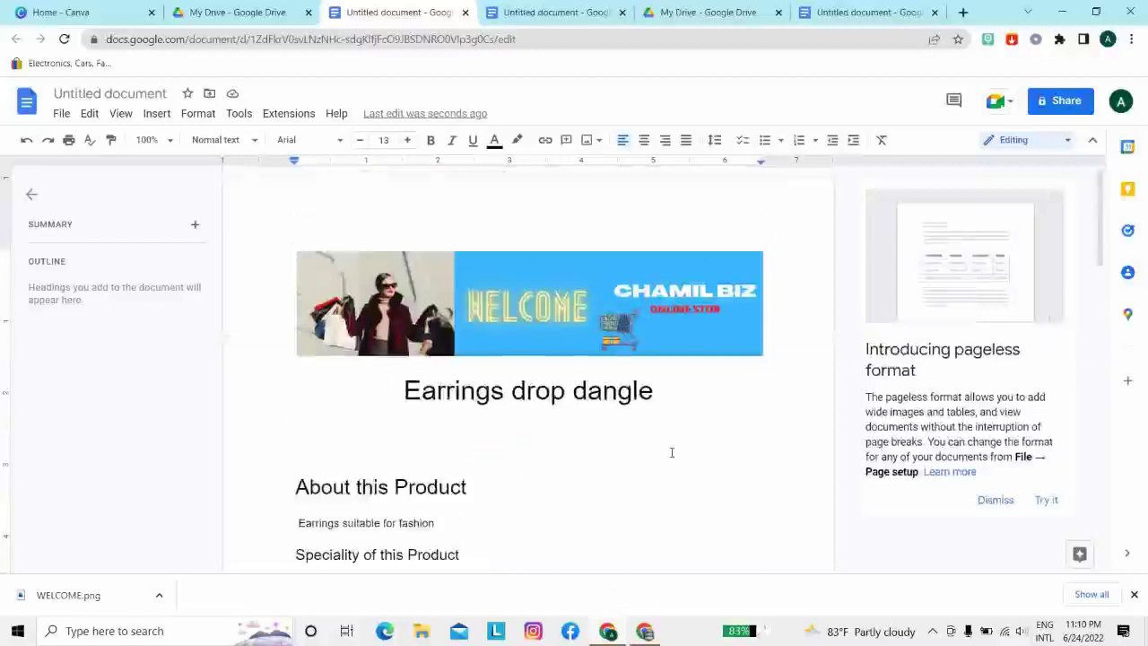
key("ctrl+a")
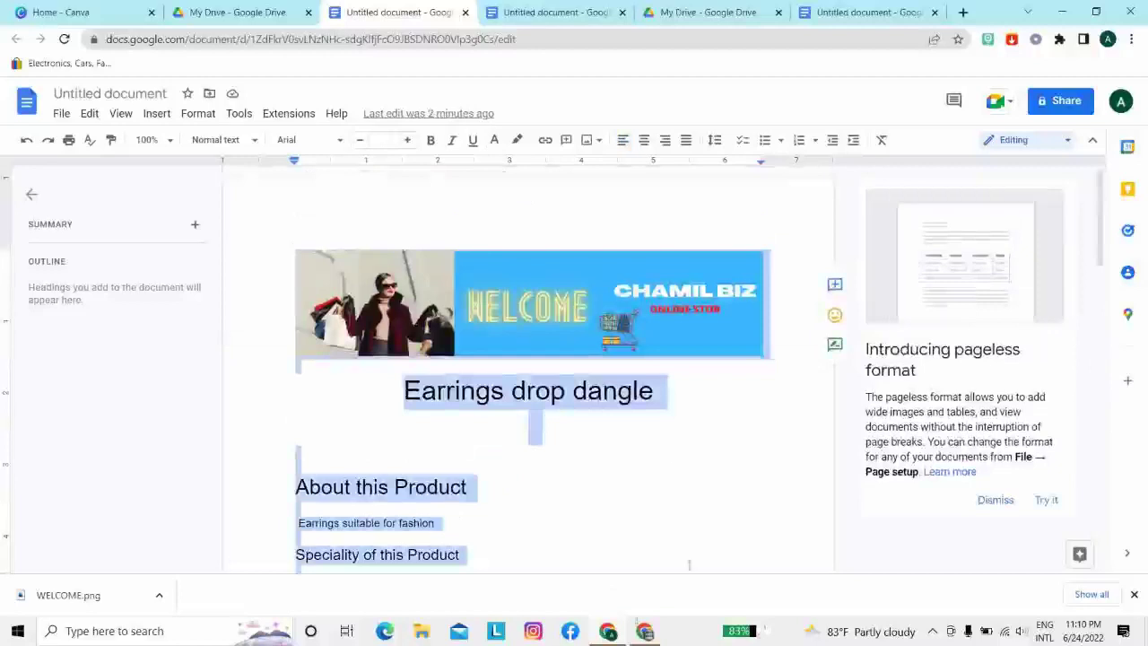
left_click(609, 632)
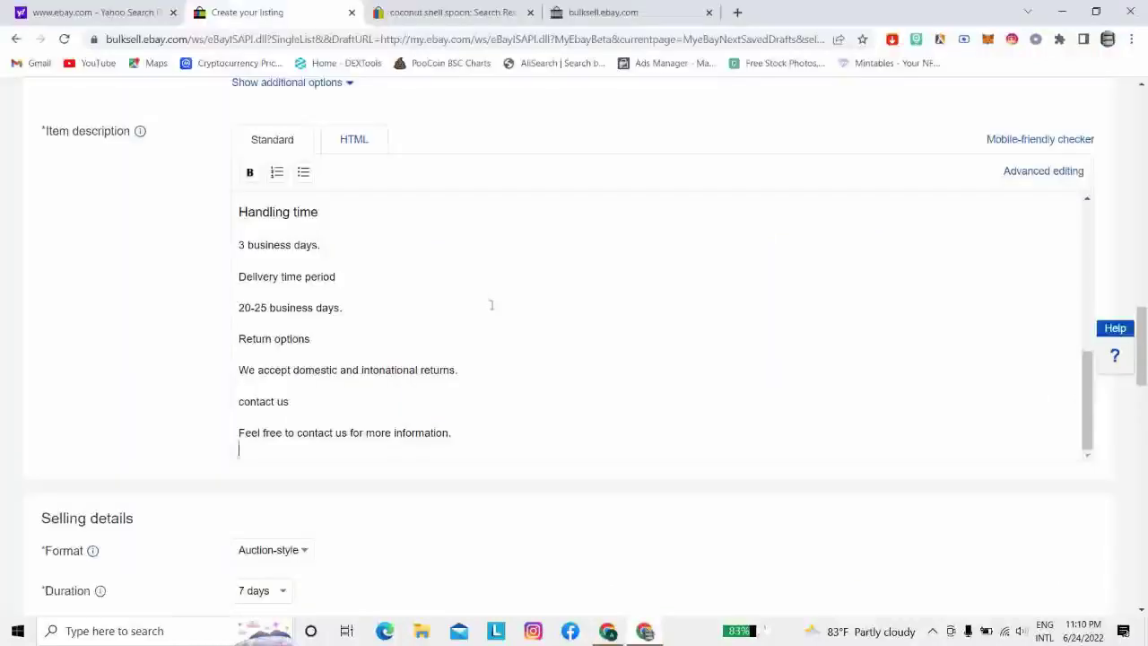
Delete all the earrings text in the Item description box, from the contact line back through the "Earrings drop dangle" title
scroll(489, 305, "up", 5)
scroll(482, 304, "up", 3)
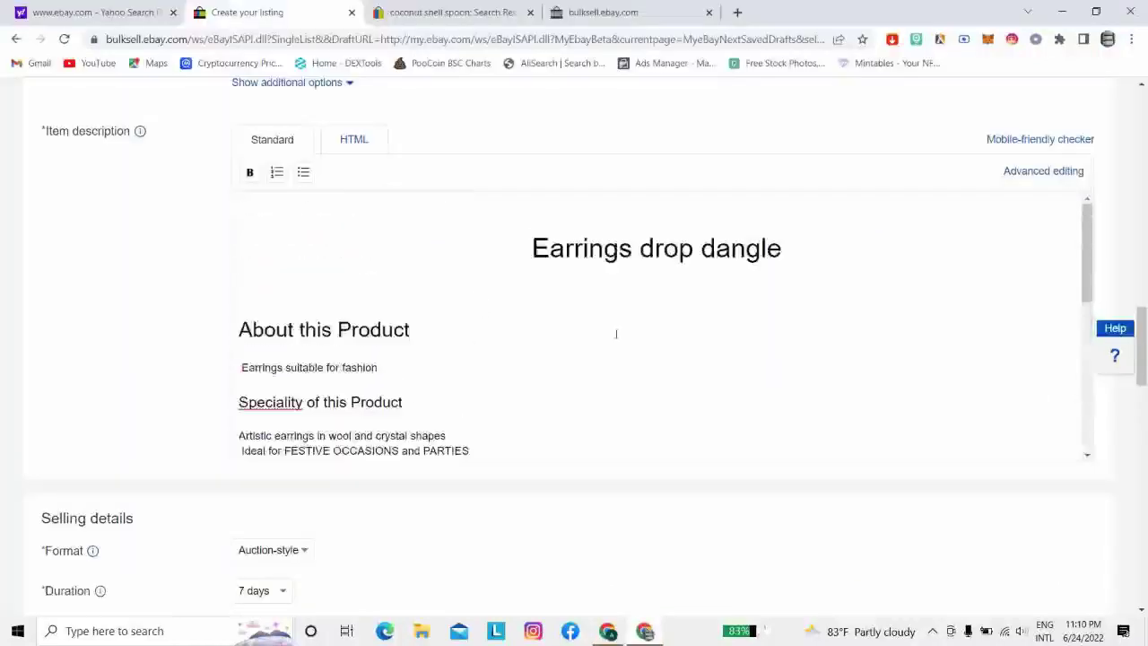
scroll(530, 380, "down", 5)
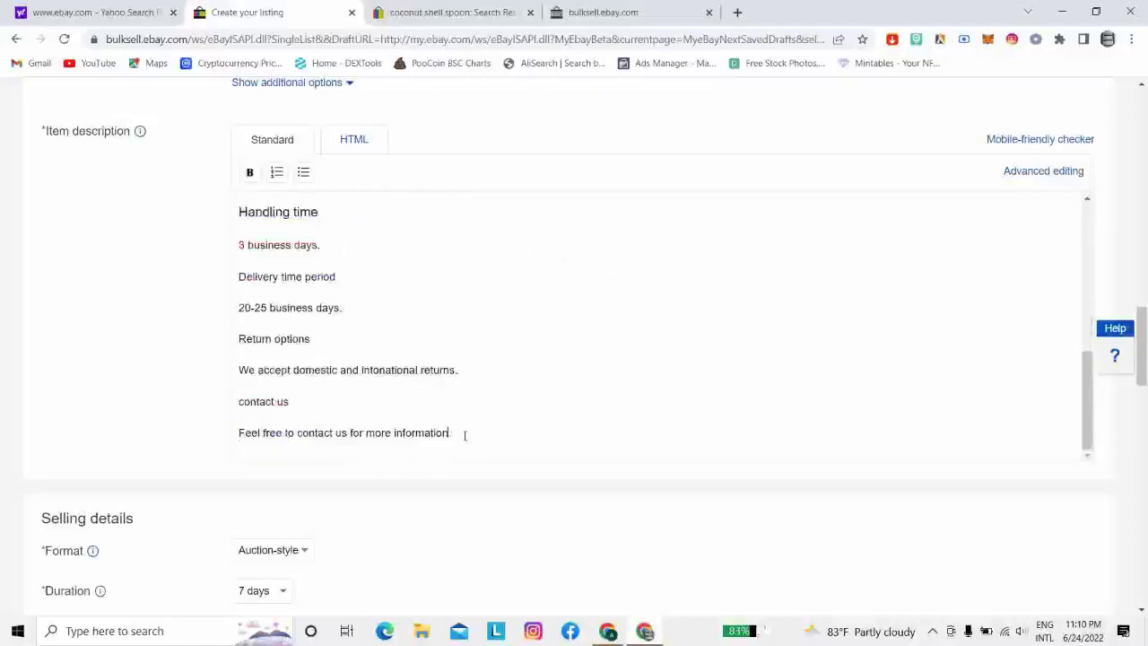
key("BackSpace")
key("BackSpace")
key("BackSpace")
key("BackSpace")
key("BackSpace")
key("BackSpace")
key("BackSpace")
key("BackSpace")
key("BackSpace")
key("BackSpace")
key("BackSpace")
key("BackSpace")
key("BackSpace")
key("BackSpace")
key("BackSpace")
key("BackSpace")
key("BackSpace")
key("BackSpace")
key("BackSpace")
key("BackSpace")
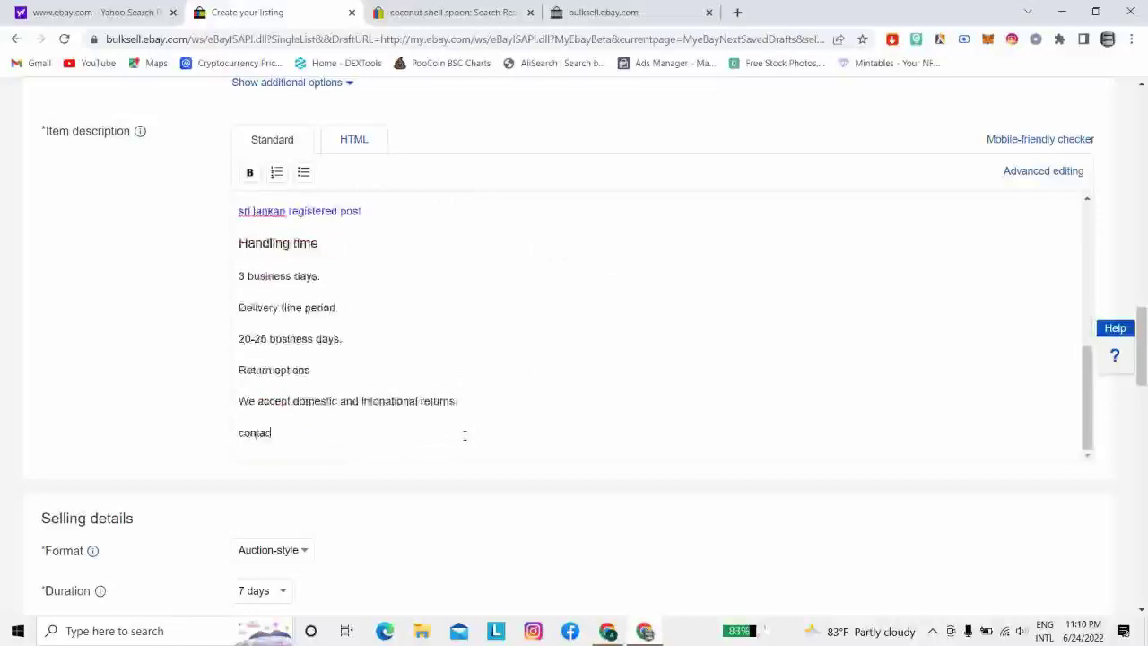
key("BackSpace")
key("BackSpace")
key("BackSpace")
key("BackSpace")
key("BackSpace")
key("BackSpace")
key("BackSpace")
key("BackSpace")
key("BackSpace")
key("BackSpace")
key("BackSpace")
key("BackSpace")
key("BackSpace")
key("BackSpace")
key("BackSpace")
key("BackSpace")
key("BackSpace")
key("BackSpace")
key("BackSpace")
key("BackSpace")
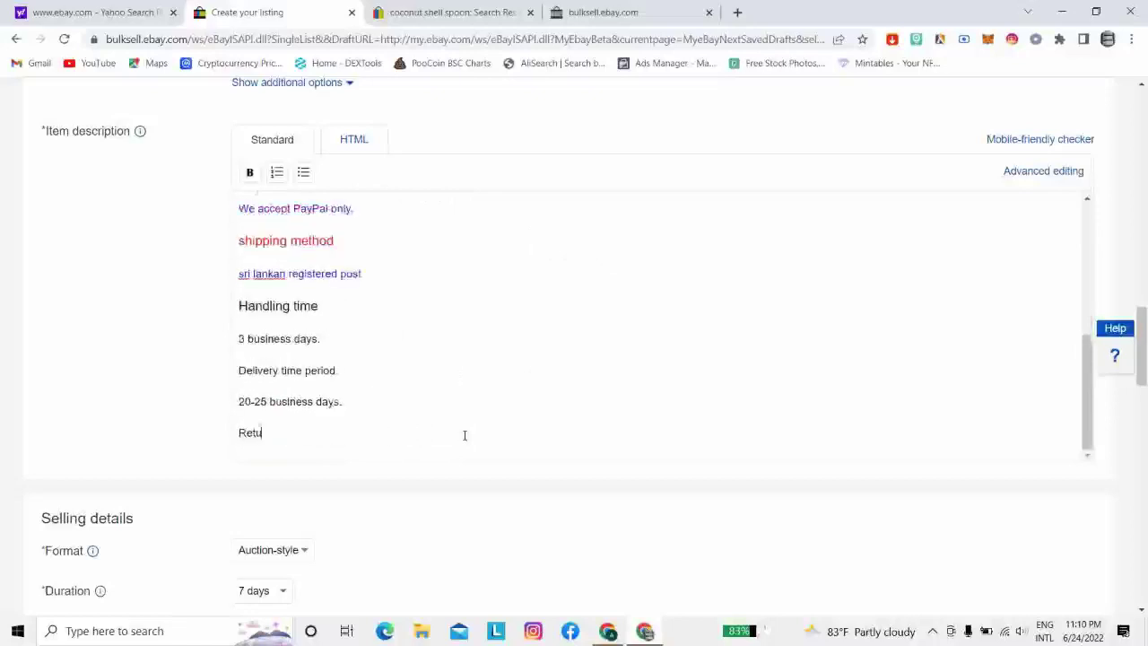
key("BackSpace")
key("BackSpace")
key("BackSpace")
key("BackSpace")
key("BackSpace")
key("BackSpace")
key("BackSpace")
key("BackSpace")
key("BackSpace")
key("BackSpace")
key("BackSpace")
key("BackSpace")
key("BackSpace")
key("BackSpace")
key("BackSpace")
key("BackSpace")
key("BackSpace")
key("BackSpace")
key("BackSpace")
key("BackSpace")
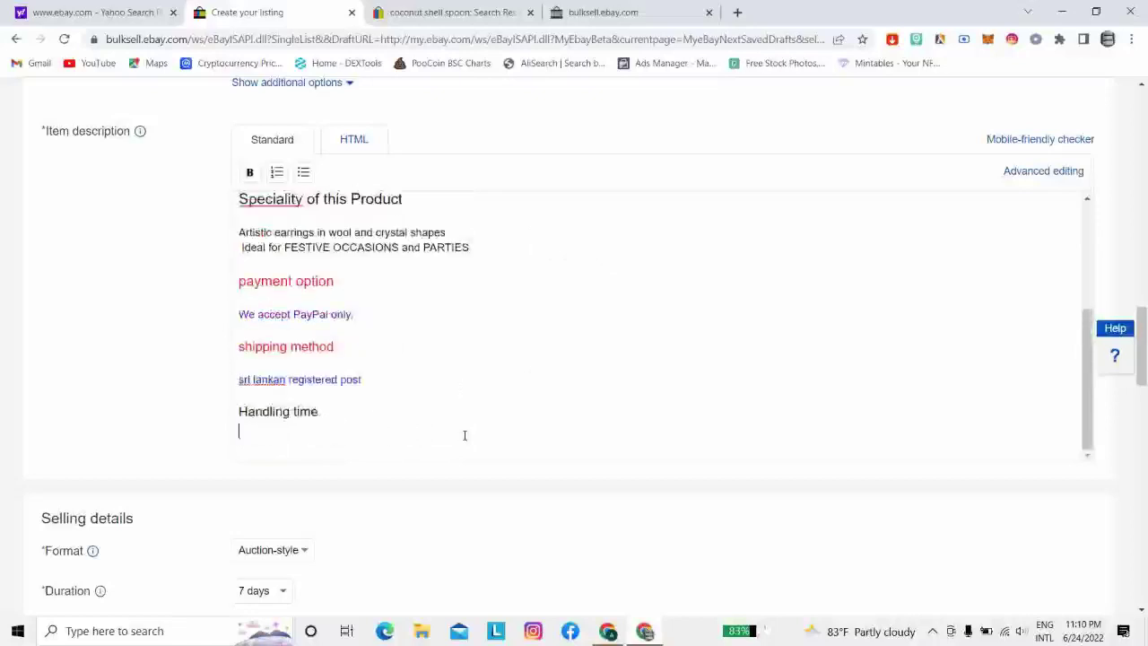
key("BackSpace")
key("BackSpace")
key("BackSpace")
key("BackSpace")
key("BackSpace")
key("BackSpace")
key("BackSpace")
key("BackSpace")
key("BackSpace")
key("BackSpace")
key("BackSpace")
key("BackSpace")
key("BackSpace")
key("BackSpace")
key("BackSpace")
key("BackSpace")
key("BackSpace")
key("BackSpace")
key("BackSpace")
key("BackSpace")
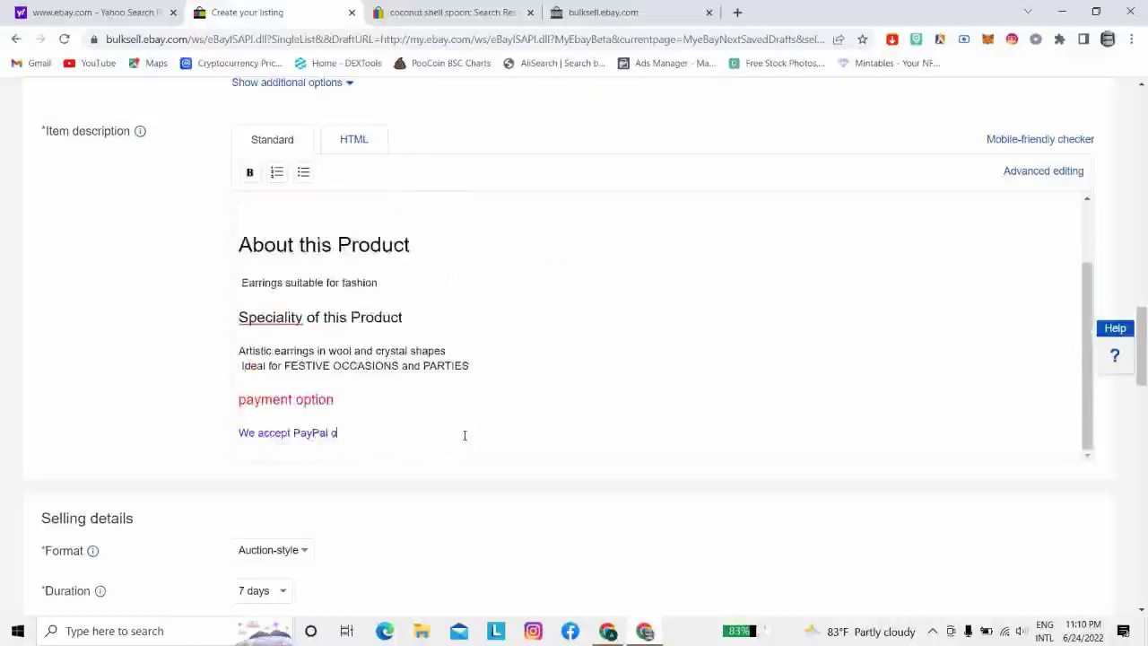
key("BackSpace")
key("BackSpace")
key("BackSpace")
key("BackSpace")
key("BackSpace")
key("BackSpace")
key("BackSpace")
key("BackSpace")
key("BackSpace")
key("BackSpace")
key("BackSpace")
key("BackSpace")
key("BackSpace")
key("BackSpace")
key("BackSpace")
key("BackSpace")
key("BackSpace")
key("BackSpace")
key("BackSpace")
key("BackSpace")
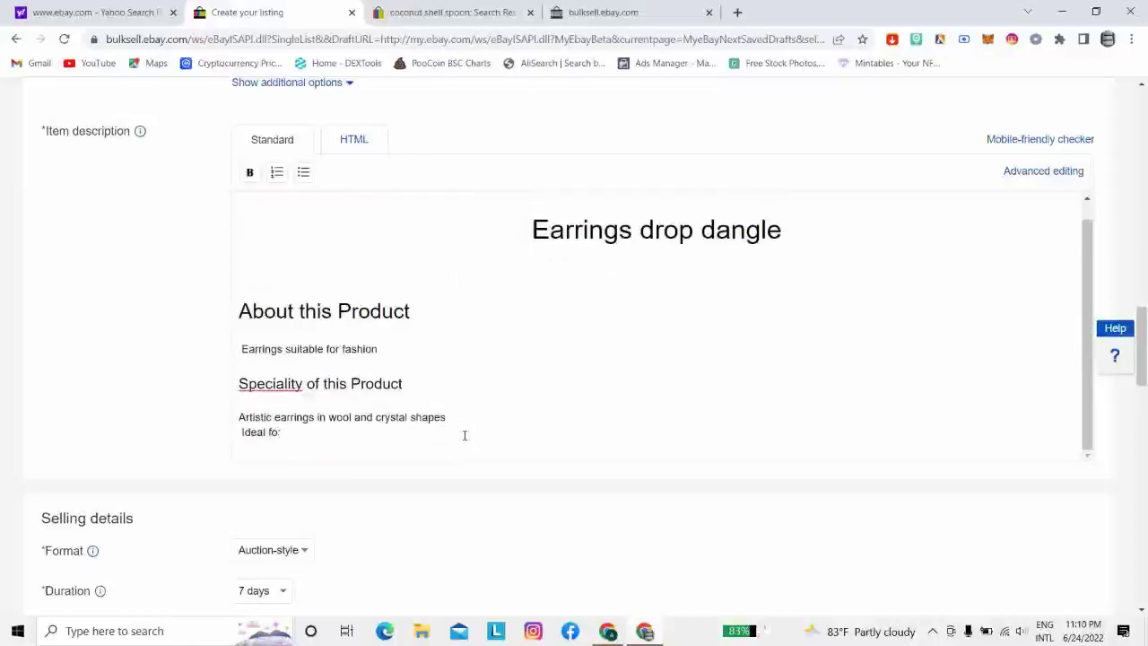
key("BackSpace")
key("BackSpace")
key("BackSpace")
key("BackSpace")
key("BackSpace")
key("BackSpace")
key("BackSpace")
key("BackSpace")
key("BackSpace")
key("BackSpace")
key("BackSpace")
key("BackSpace")
key("BackSpace")
key("BackSpace")
key("BackSpace")
key("BackSpace")
key("BackSpace")
key("BackSpace")
key("BackSpace")
key("BackSpace")
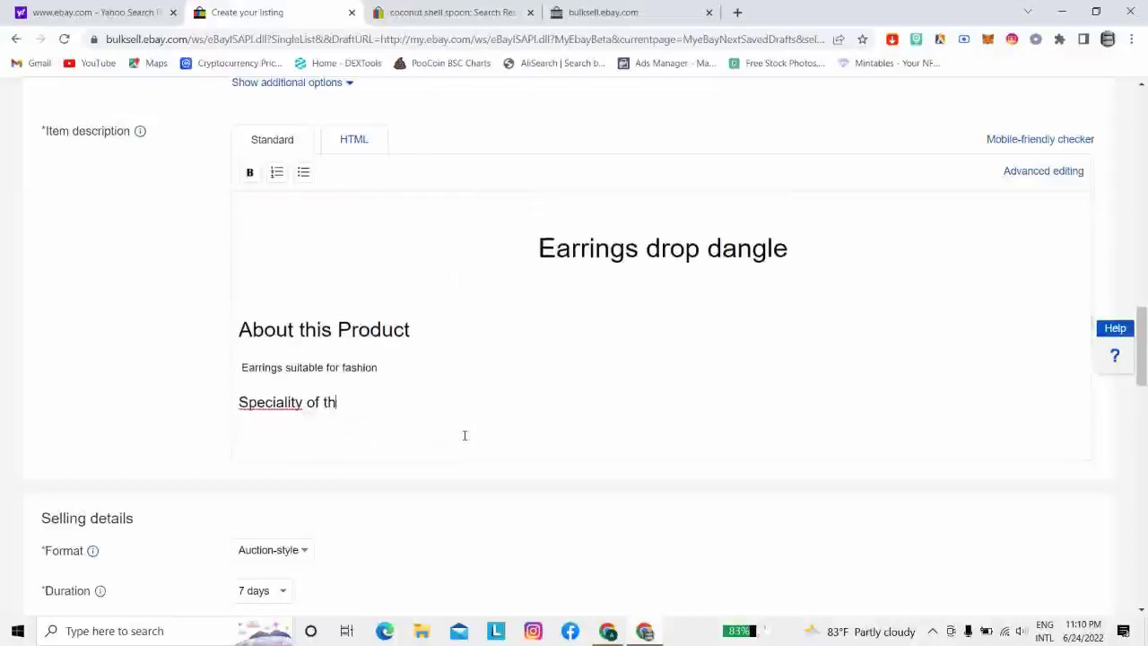
key("BackSpace")
key("BackSpace")
key("BackSpace")
key("BackSpace")
key("BackSpace")
key("BackSpace")
key("BackSpace")
key("BackSpace")
key("BackSpace")
key("BackSpace")
key("BackSpace")
key("BackSpace")
key("BackSpace")
key("BackSpace")
key("BackSpace")
key("BackSpace")
key("BackSpace")
key("BackSpace")
key("BackSpace")
key("BackSpace")
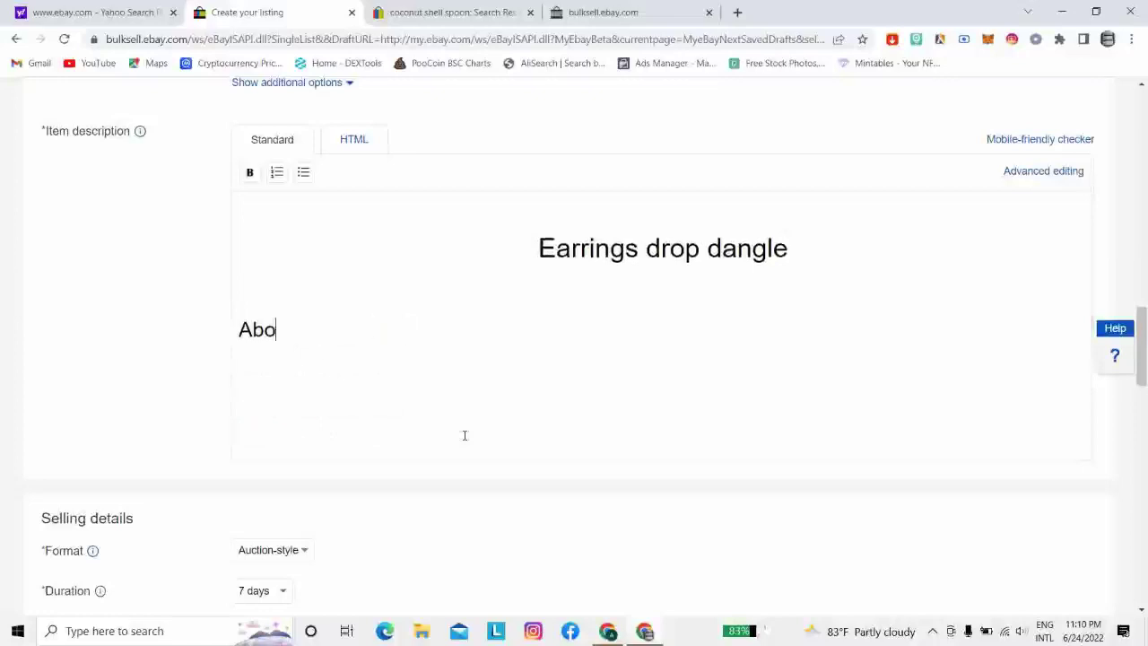
key("BackSpace")
key("BackSpace")
key("BackSpace")
key("BackSpace")
key("BackSpace")
key("BackSpace")
key("BackSpace")
key("BackSpace")
key("BackSpace")
key("BackSpace")
key("BackSpace")
key("BackSpace")
key("BackSpace")
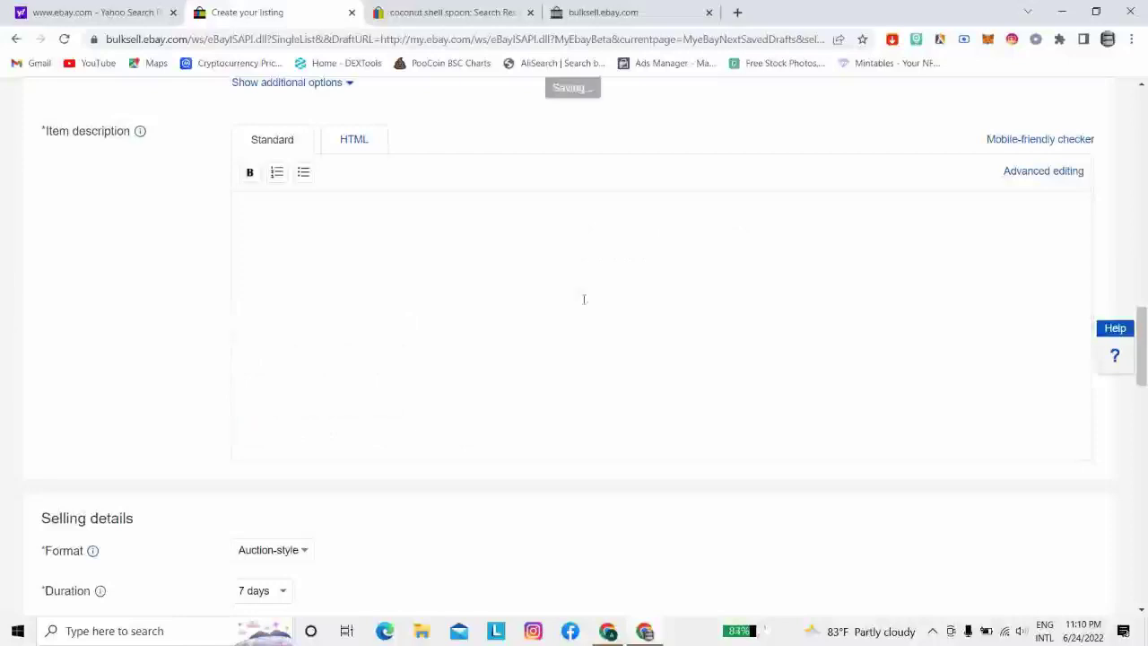
Paste the full copied earrings document, including the WELCOME banner, into the empty Item description box and check its beginning
right_click(644, 232)
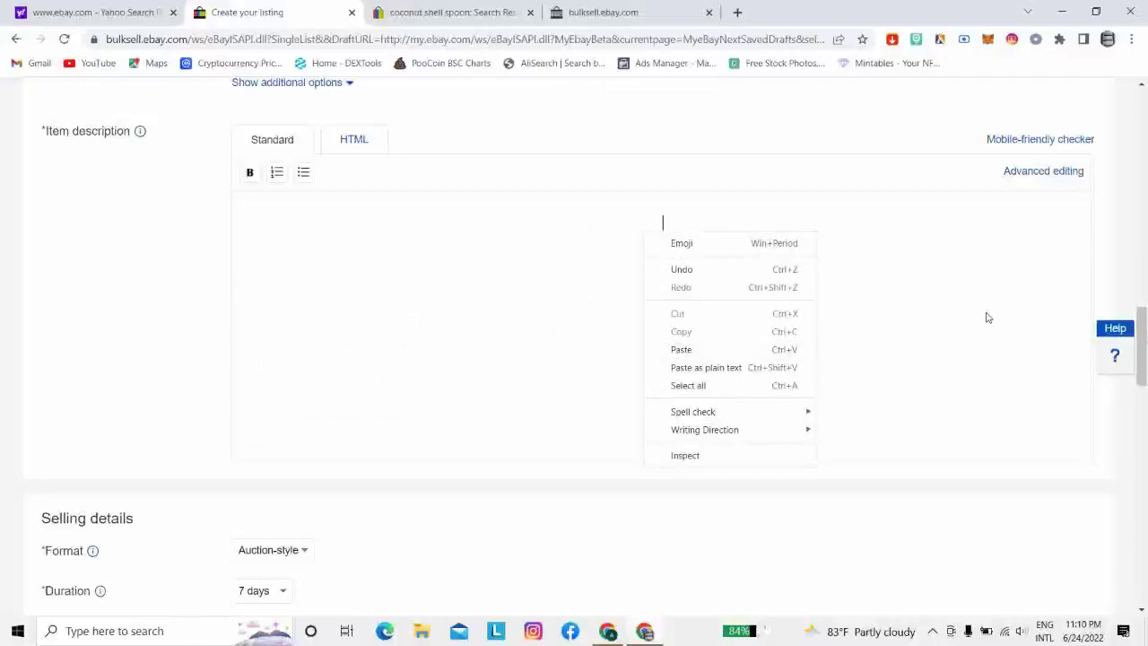
left_click(624, 280)
key("ctrl+v")
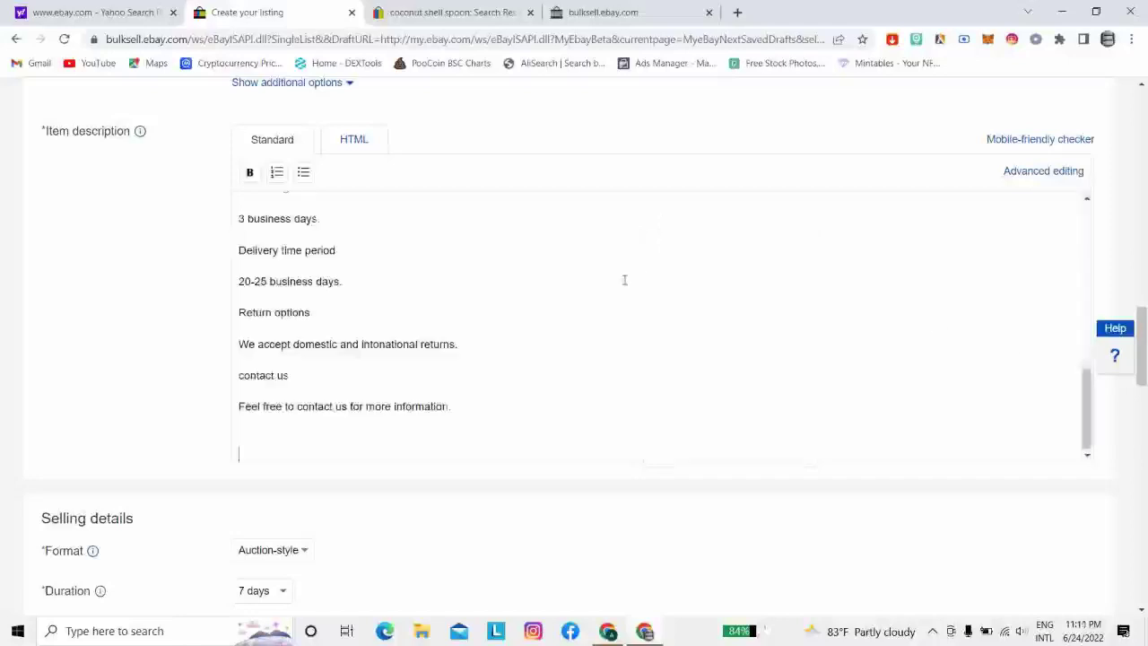
scroll(624, 280, "up", 10)
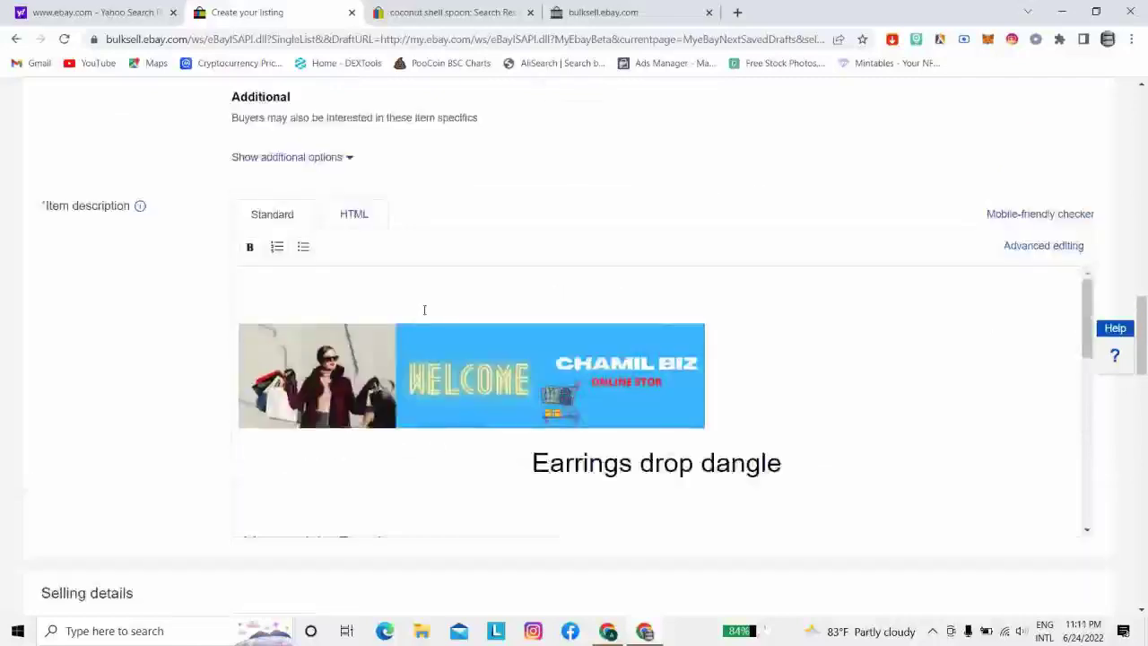
Review the pasted earrings description in the Item description box, from the WELCOME banner through the lower sections
scroll(424, 309, "down", 1)
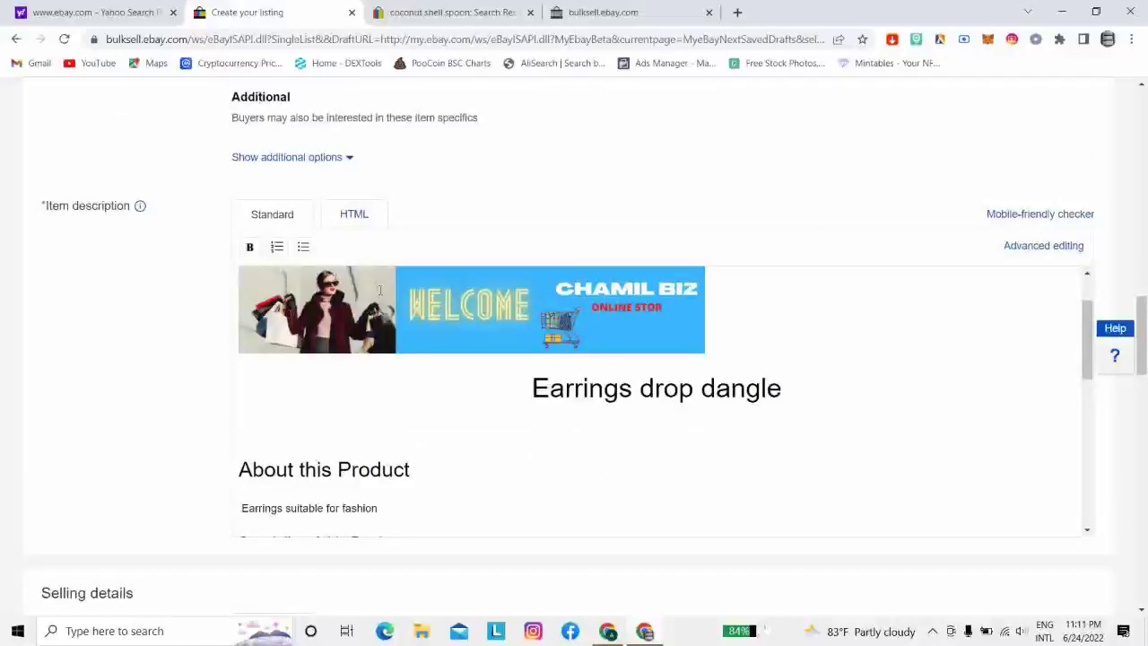
scroll(378, 288, "down", 15)
scroll(431, 301, "up", 12)
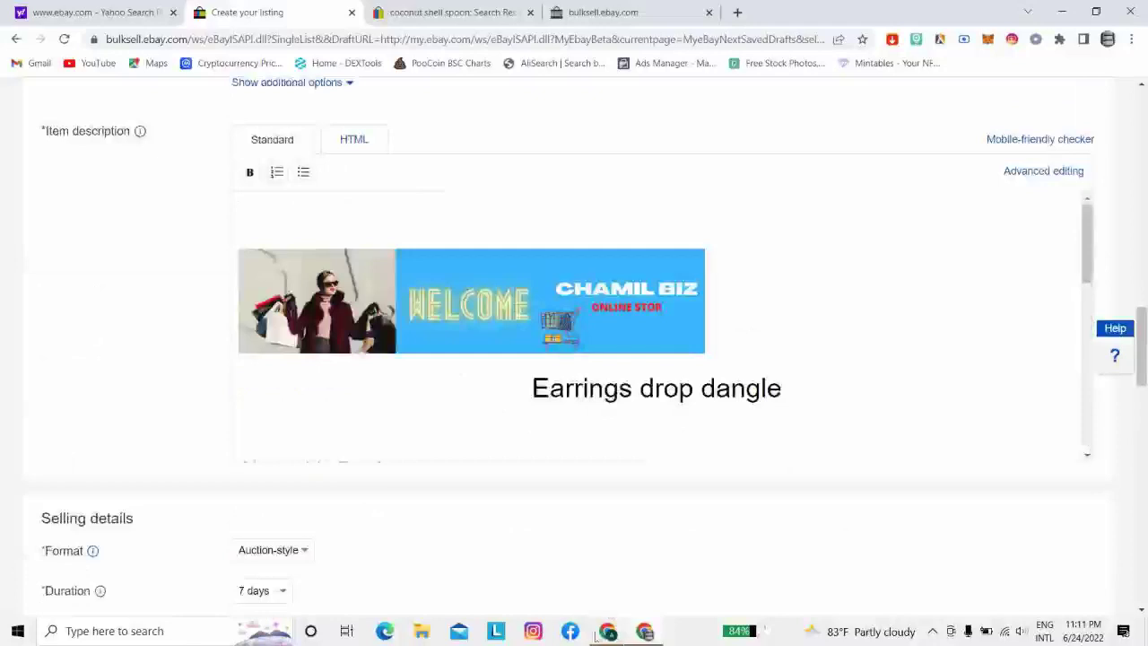
Switch to the earrings document in Google Docs and centre-align the WELCOME banner image above the title
left_click(608, 631)
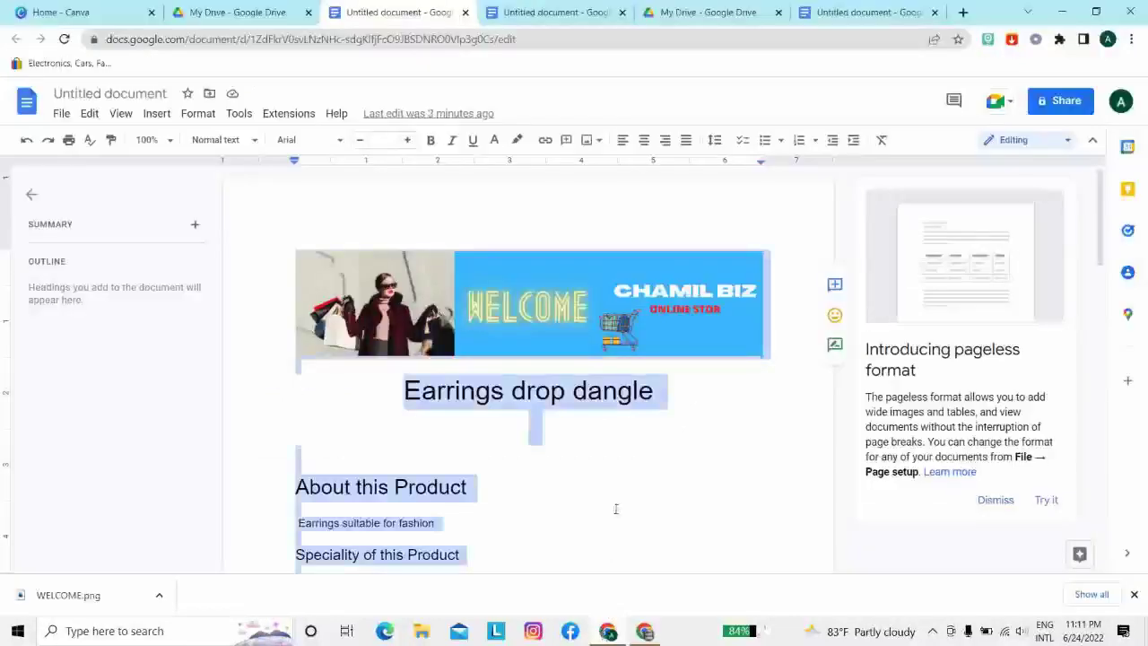
left_click(715, 489)
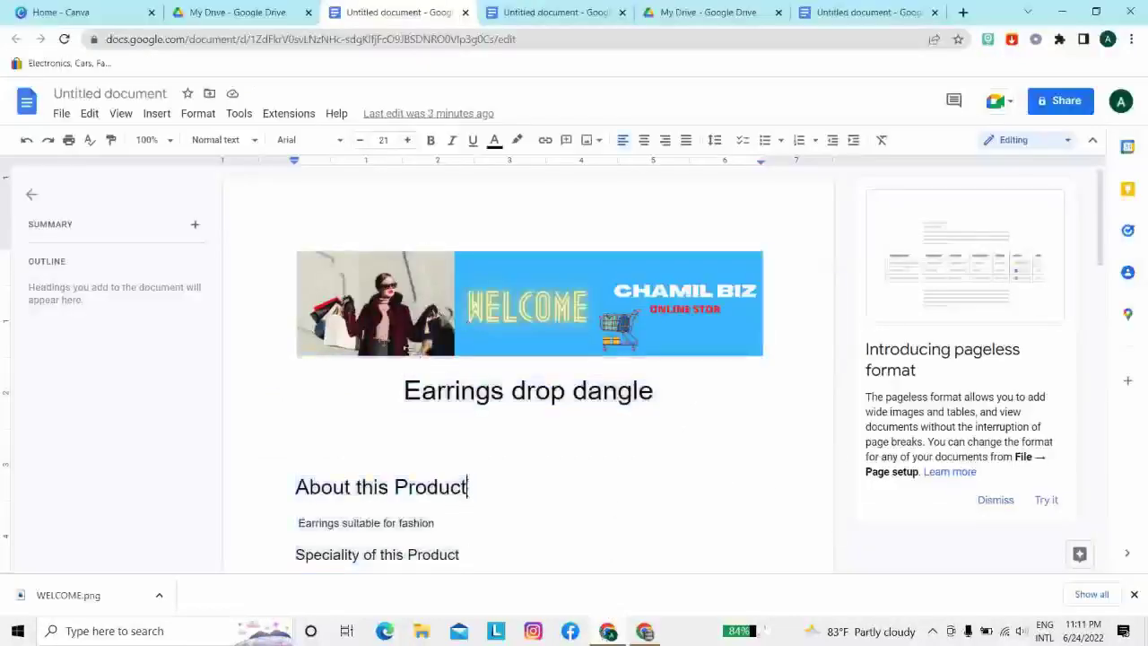
left_click(340, 279)
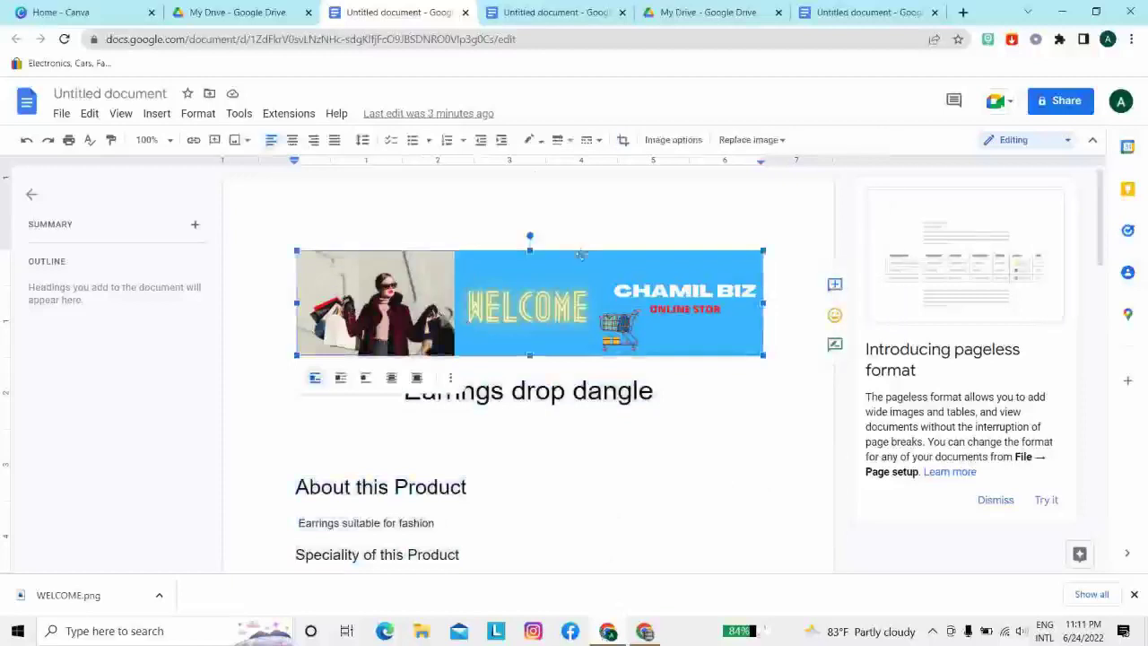
left_click(294, 141)
left_click(614, 495)
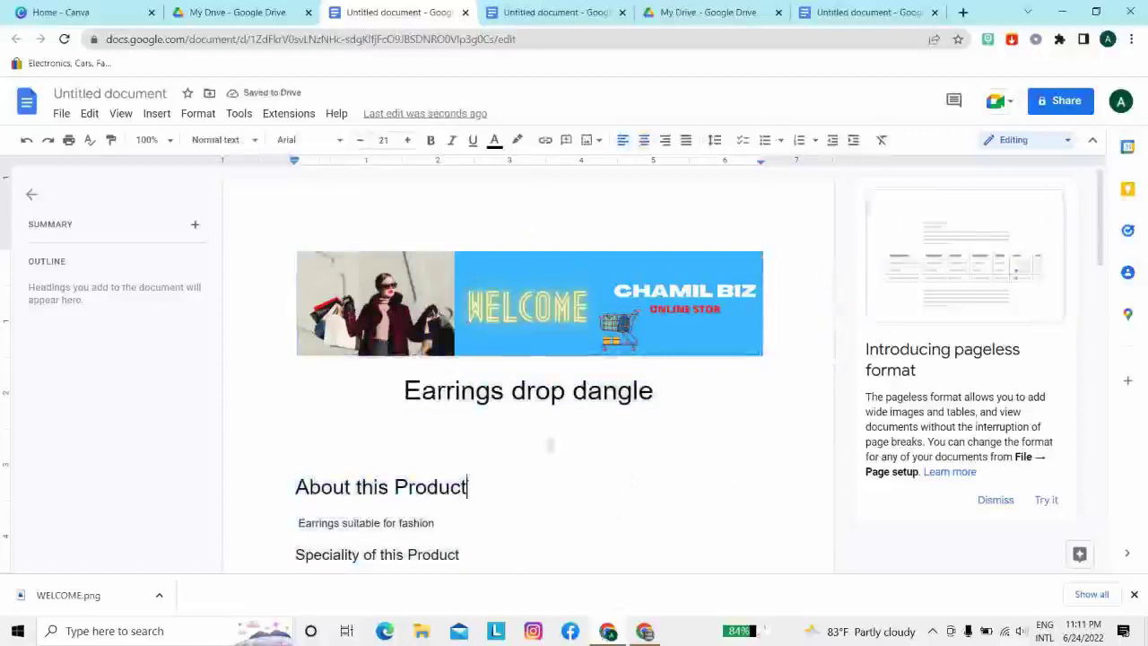
scroll(551, 445, "down", 8)
scroll(474, 428, "up", 8)
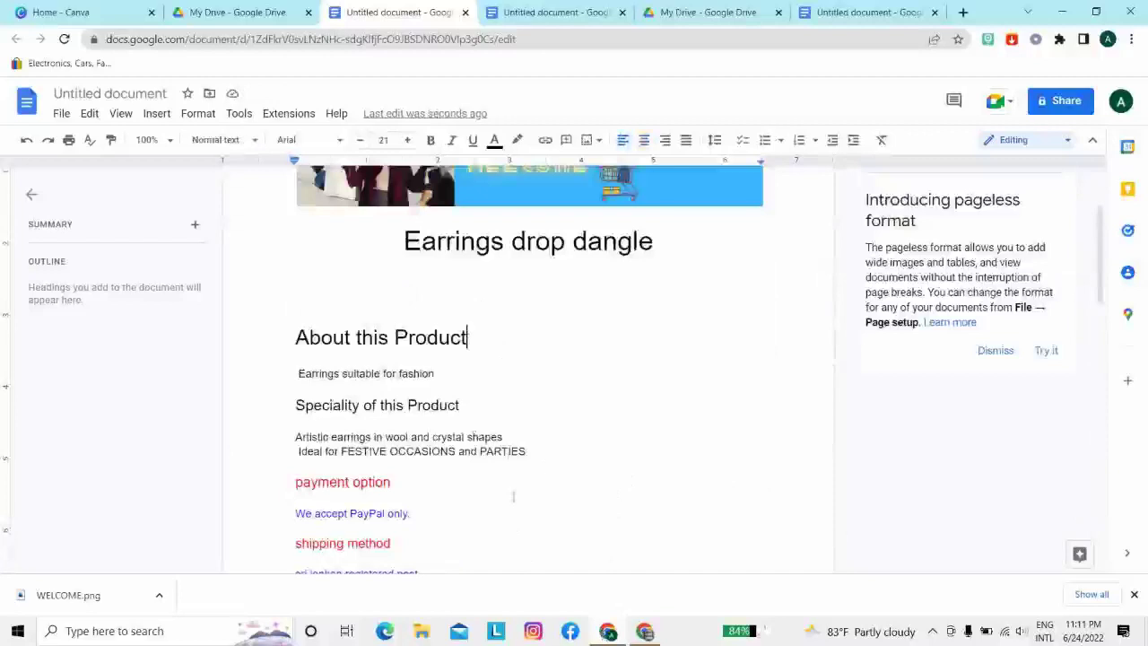
Return to the eBay listing and examine how the banner, title and remaining sections are aligned in the Item description box
left_click(645, 631)
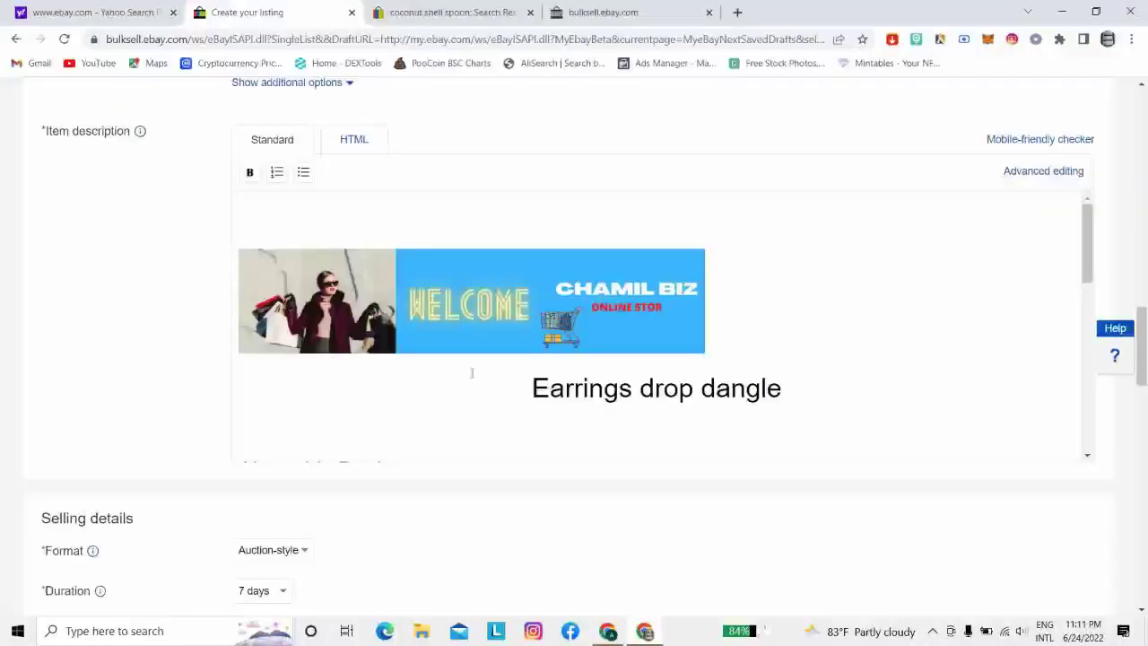
scroll(471, 371, "up", 3)
scroll(468, 377, "down", 8)
scroll(465, 384, "up", 5)
scroll(466, 384, "up", 1)
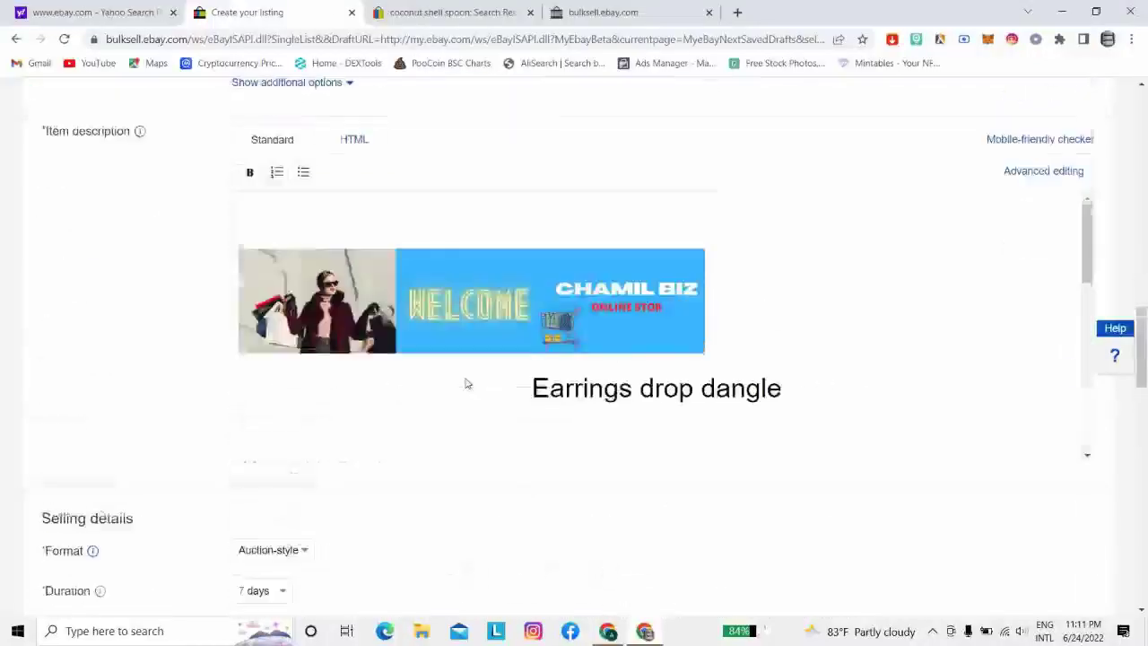
scroll(877, 325, "down", 2)
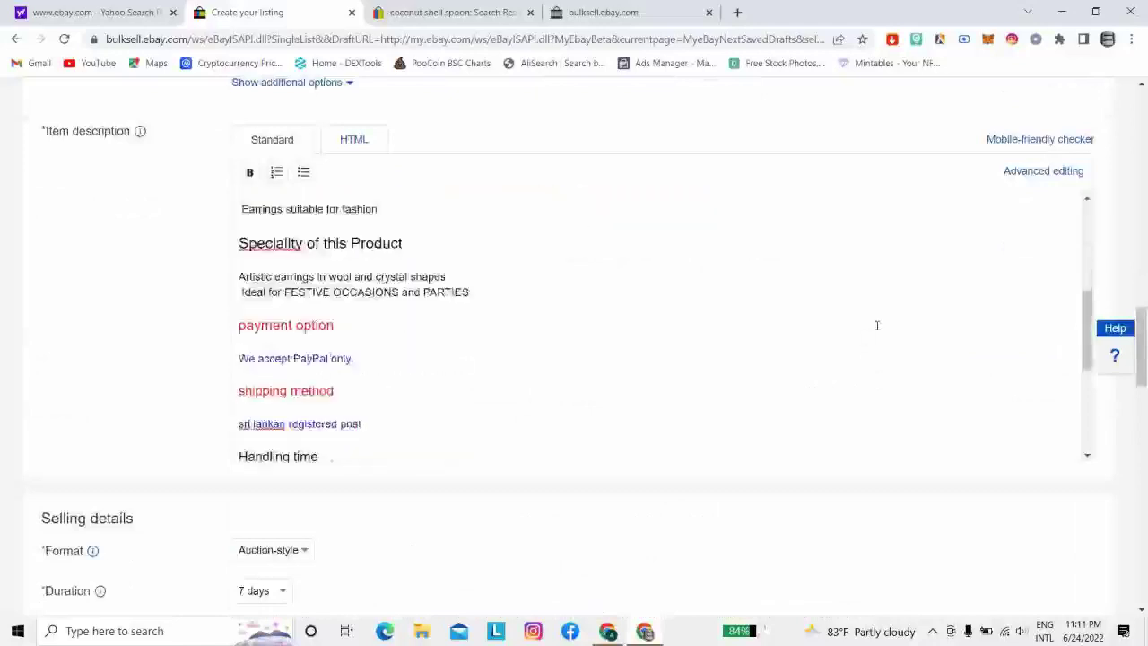
scroll(876, 325, "up", 2)
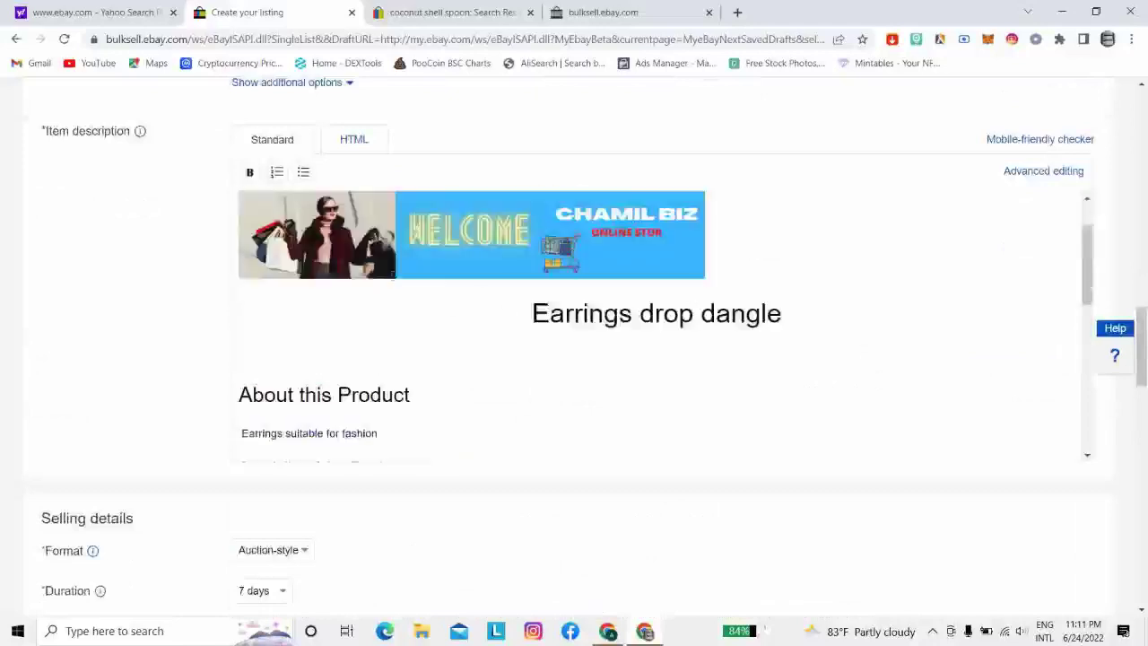
left_click_drag(499, 321, 832, 321)
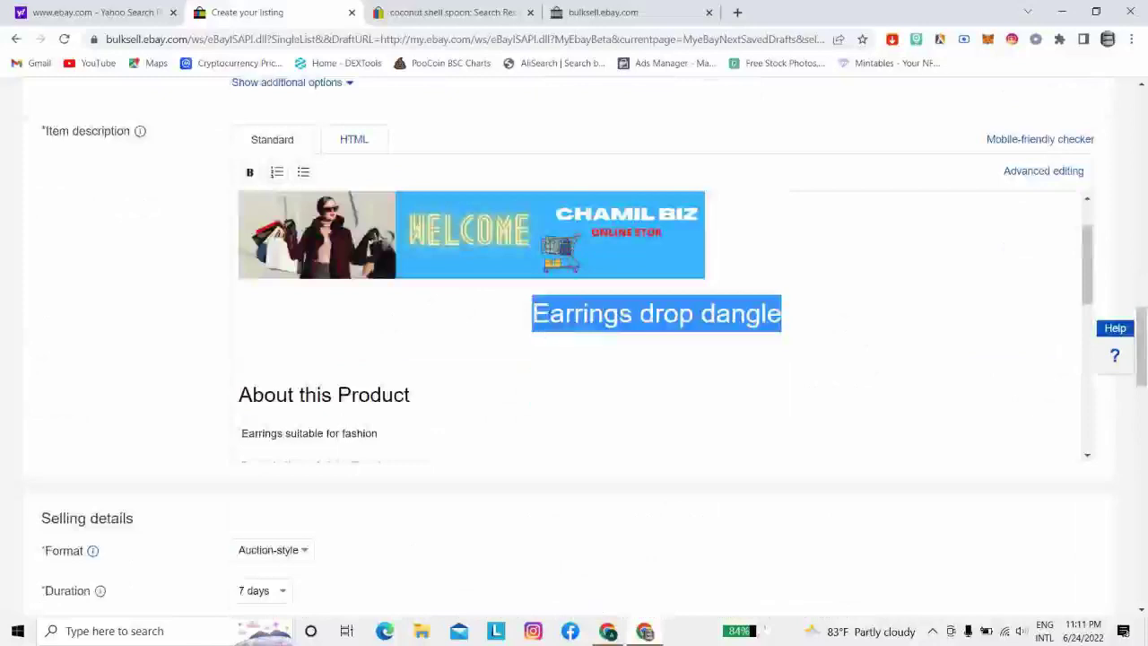
left_click_drag(582, 314, 454, 313)
left_click(592, 367)
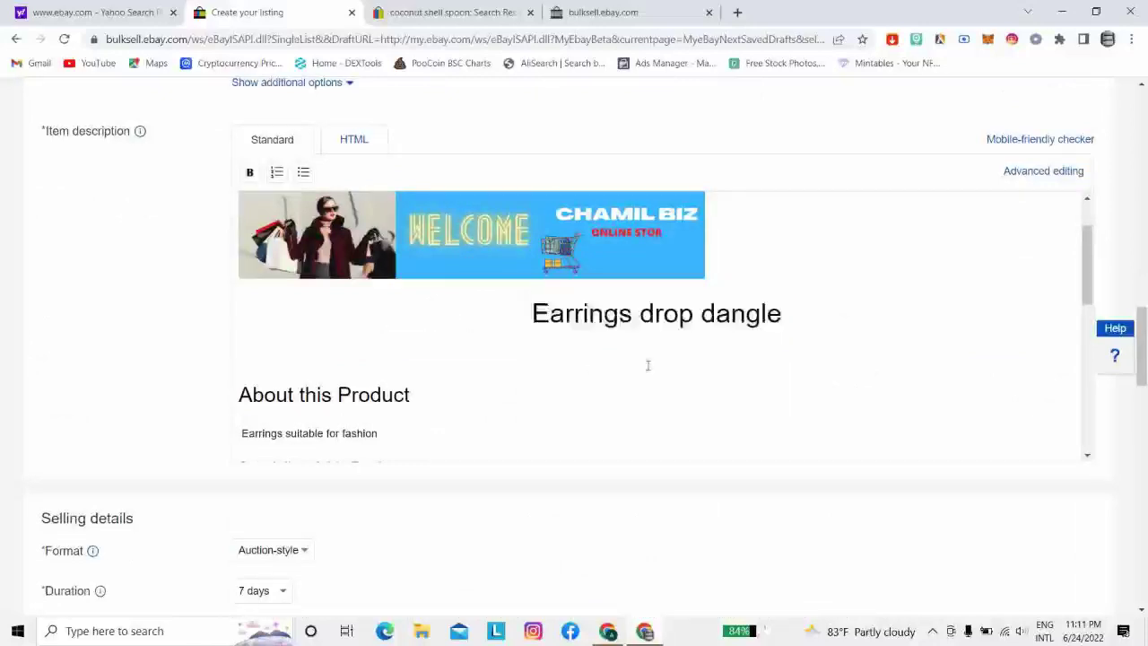
scroll(648, 366, "down", 2)
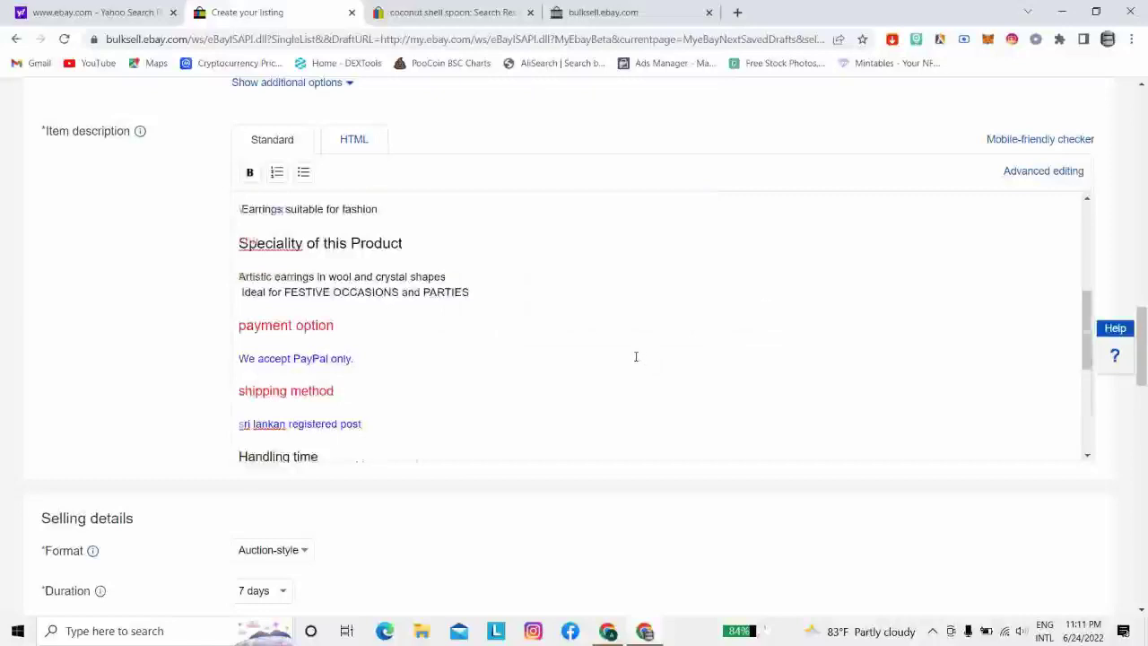
scroll(636, 357, "down", 6)
In the Google Docs earrings document, centre-align the text from the "About this Product" heading through "contact us"
key("alt+Tab")
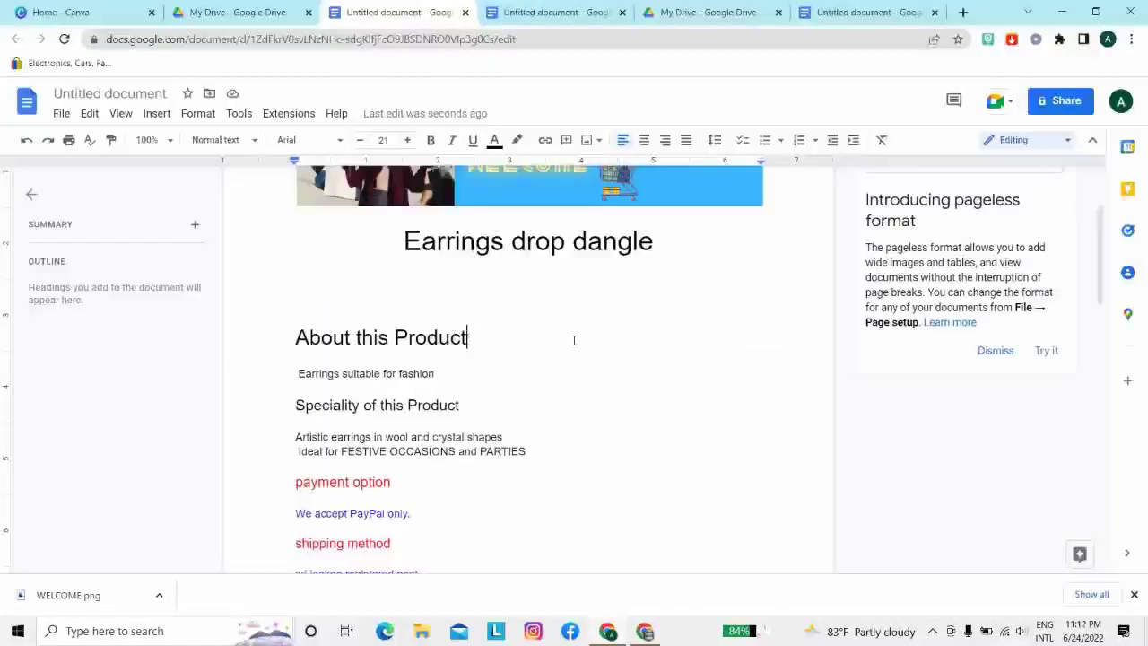
left_click_drag(280, 339, 578, 458)
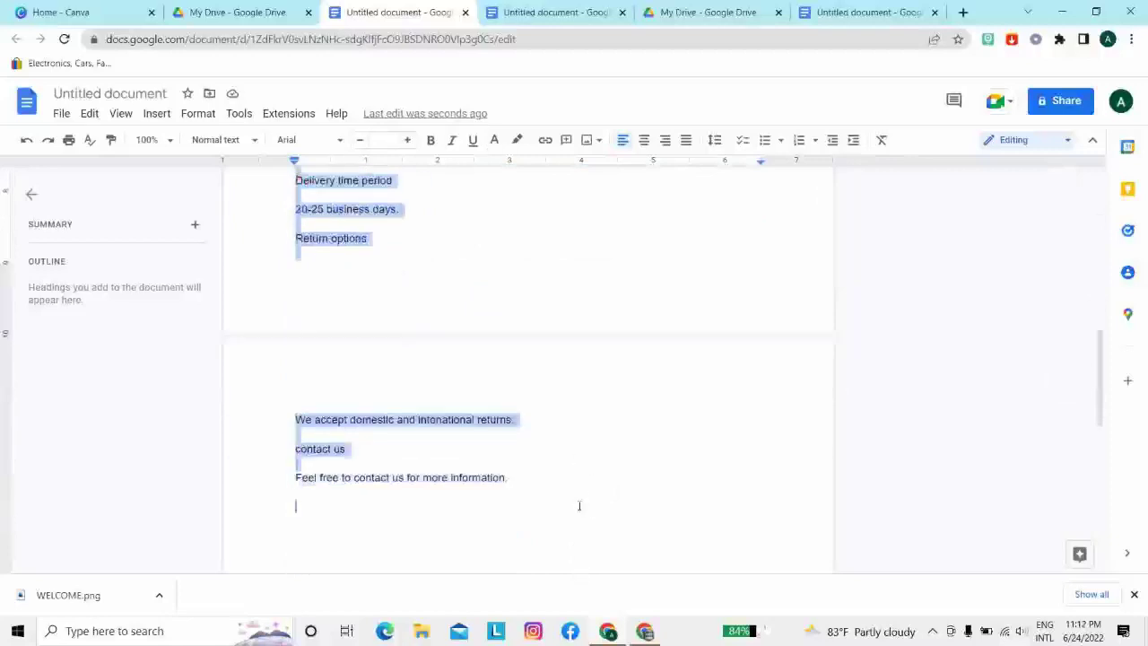
scroll(594, 428, "up", 4)
scroll(574, 404, "down", 3)
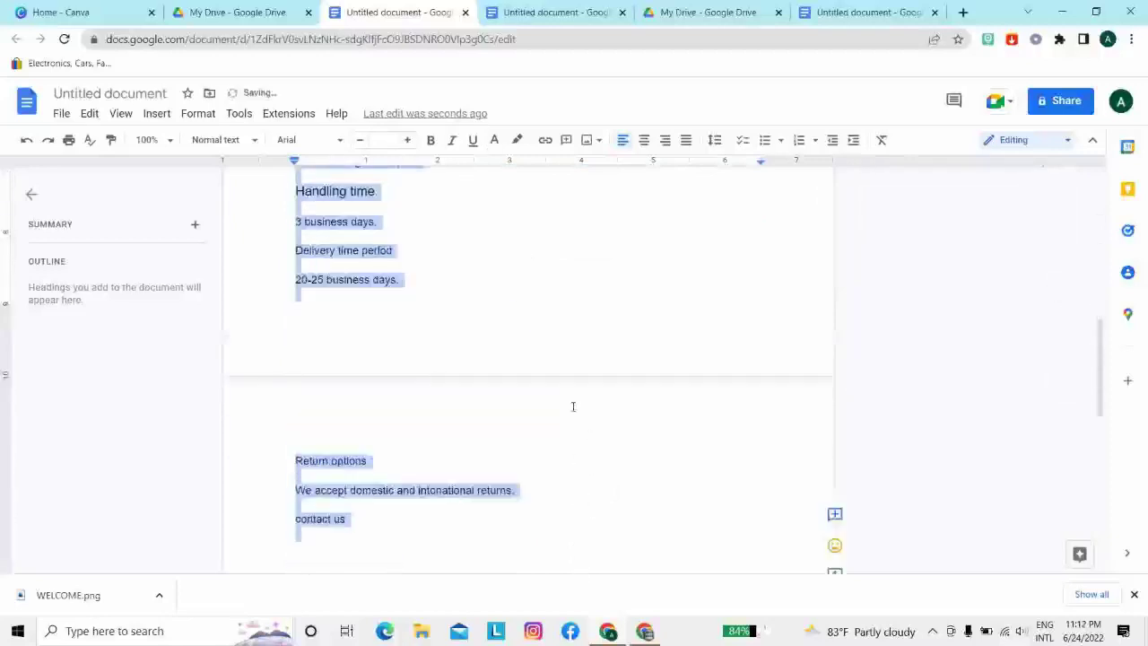
scroll(575, 399, "up", 5)
scroll(582, 384, "down", 2)
scroll(584, 384, "up", 1)
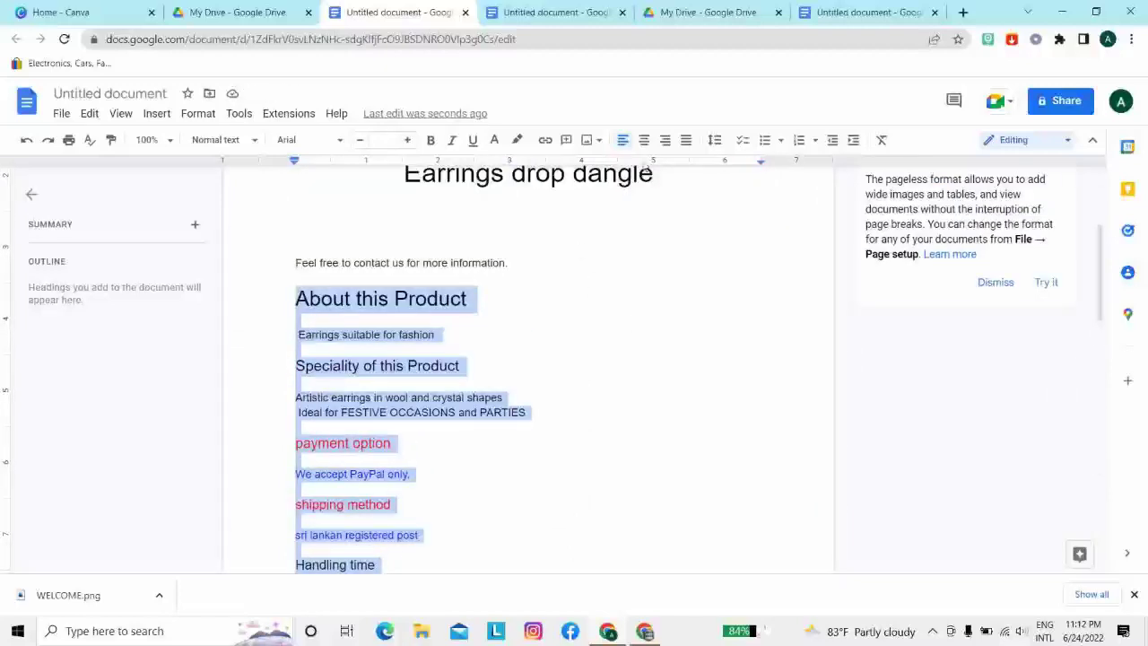
left_click(645, 142)
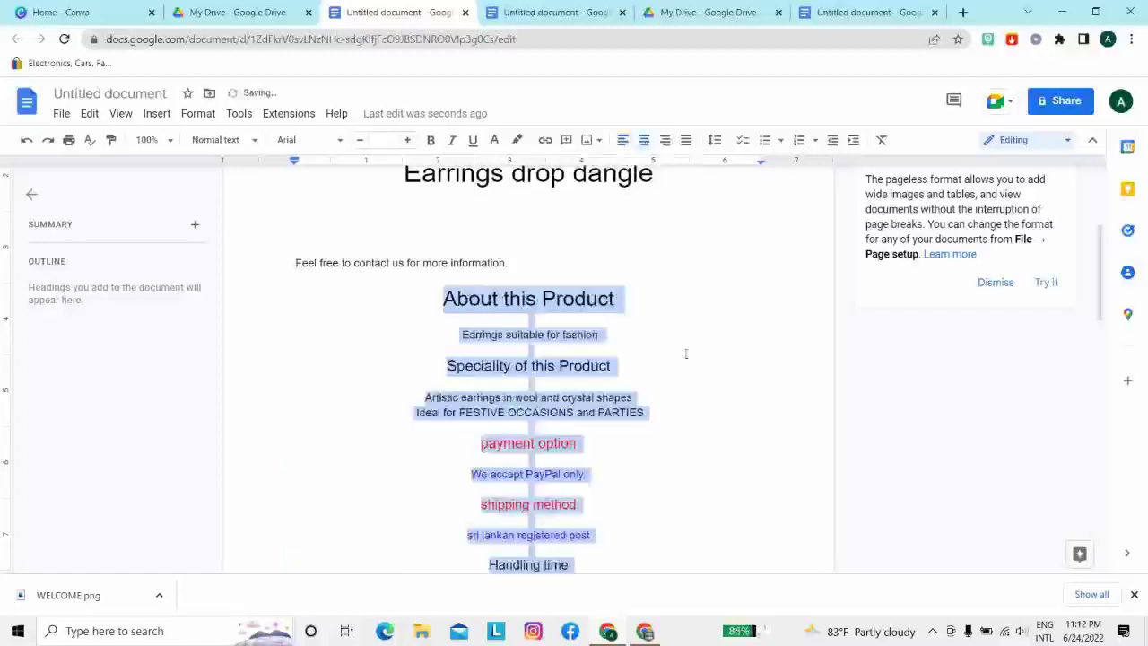
scroll(692, 413, "down", 3)
scroll(687, 415, "down", 3)
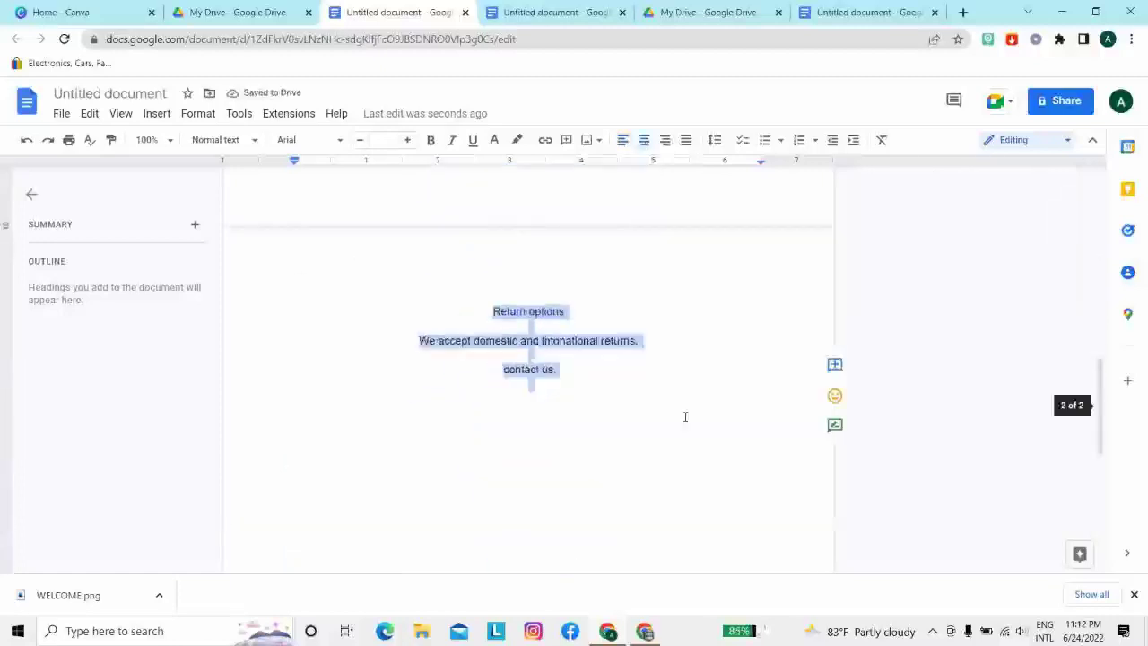
scroll(688, 416, "up", 4)
left_click(716, 388)
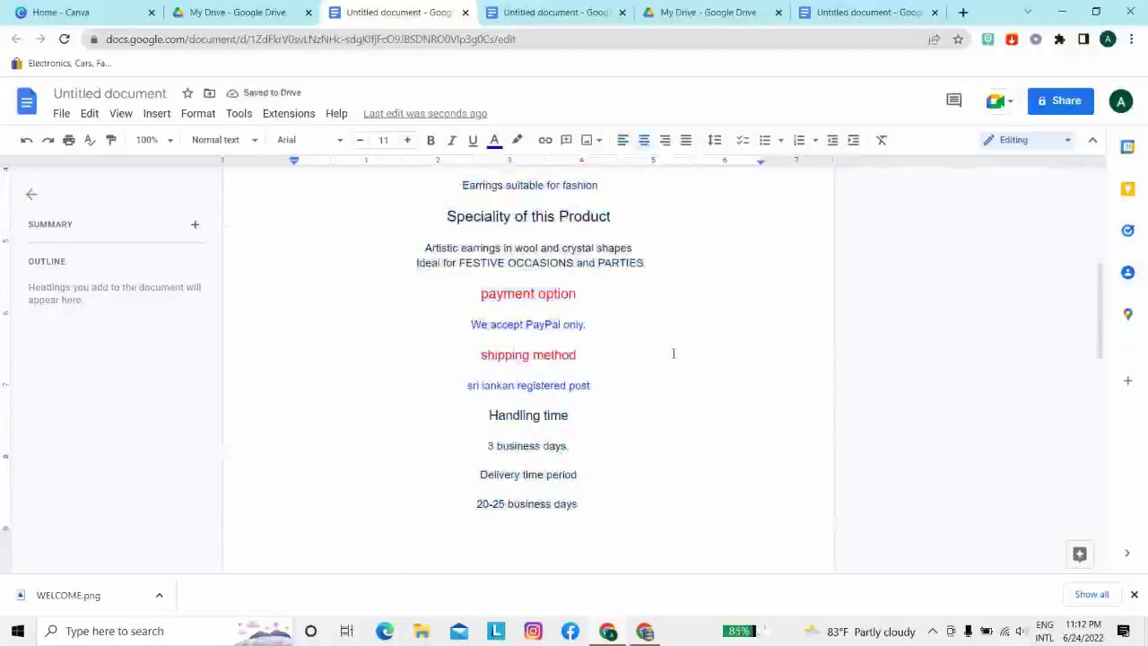
Move the line "Feel free to contact us for more information." from above "About this Product" to below "contact us"
scroll(674, 354, "up", 3)
left_click_drag(295, 338, 532, 338)
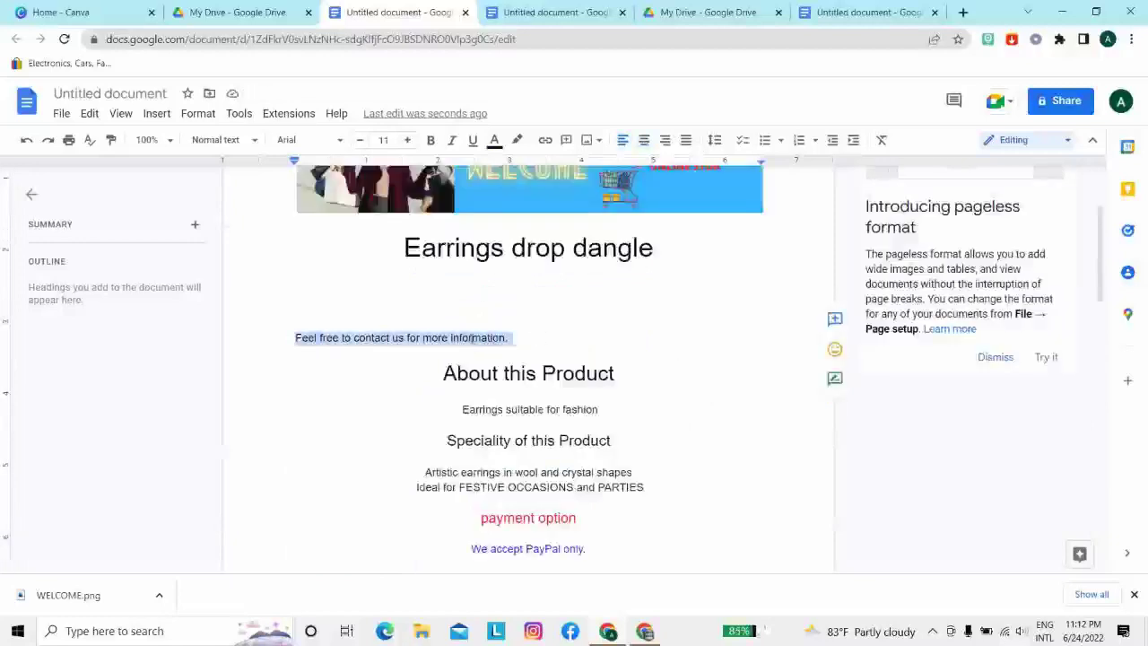
right_click(469, 338)
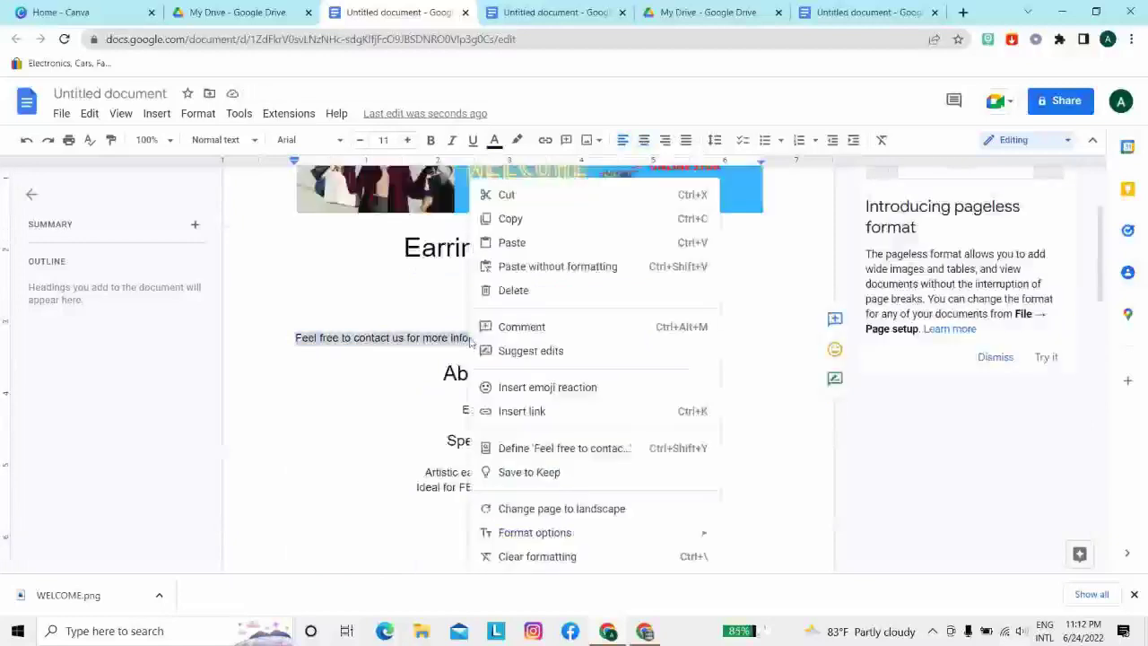
left_click(525, 198)
scroll(412, 422, "down", 10)
scroll(411, 422, "down", 1)
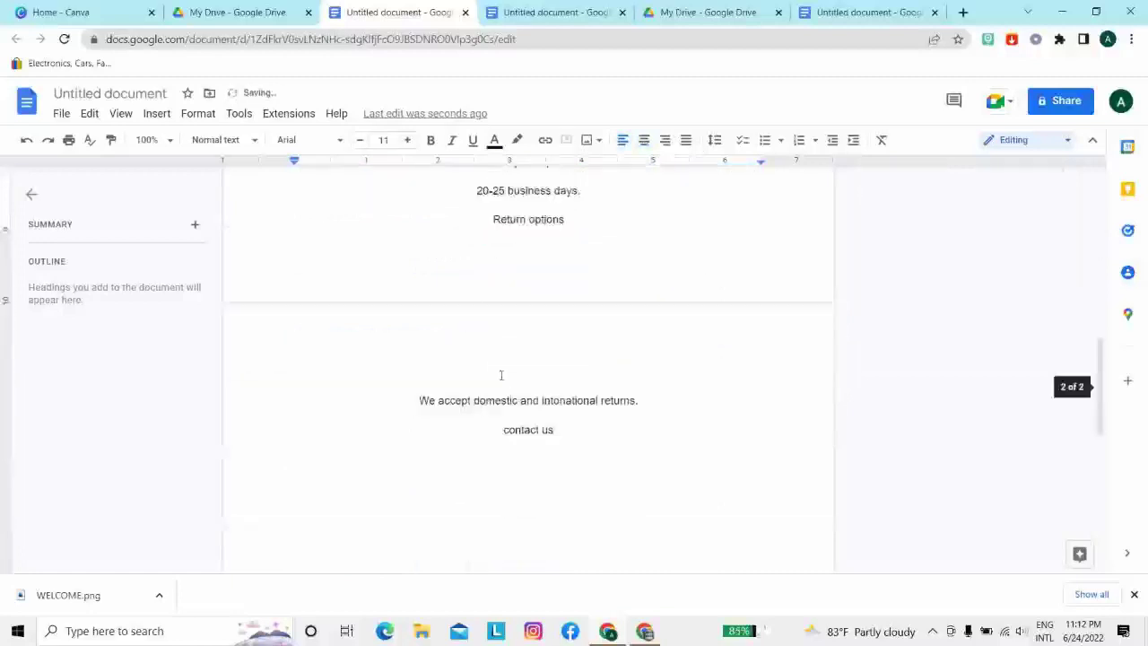
left_click(503, 456)
right_click(434, 455)
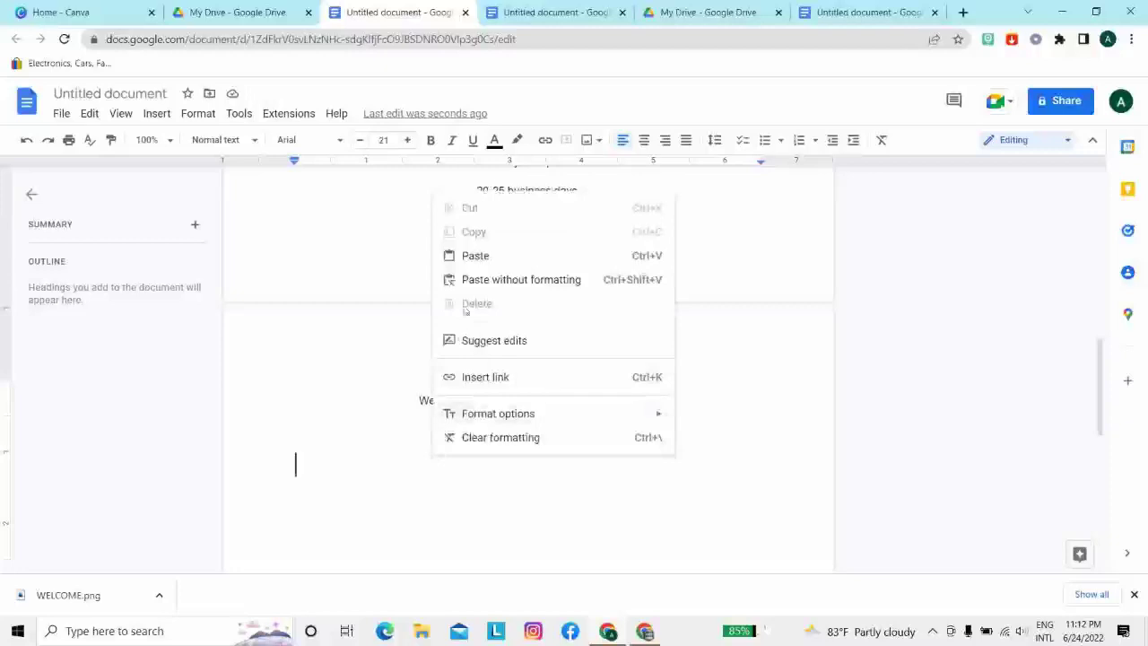
left_click(470, 254)
Centre-align the "Feel free to contact us for more information." line at the end of the document
left_click_drag(295, 458, 538, 461)
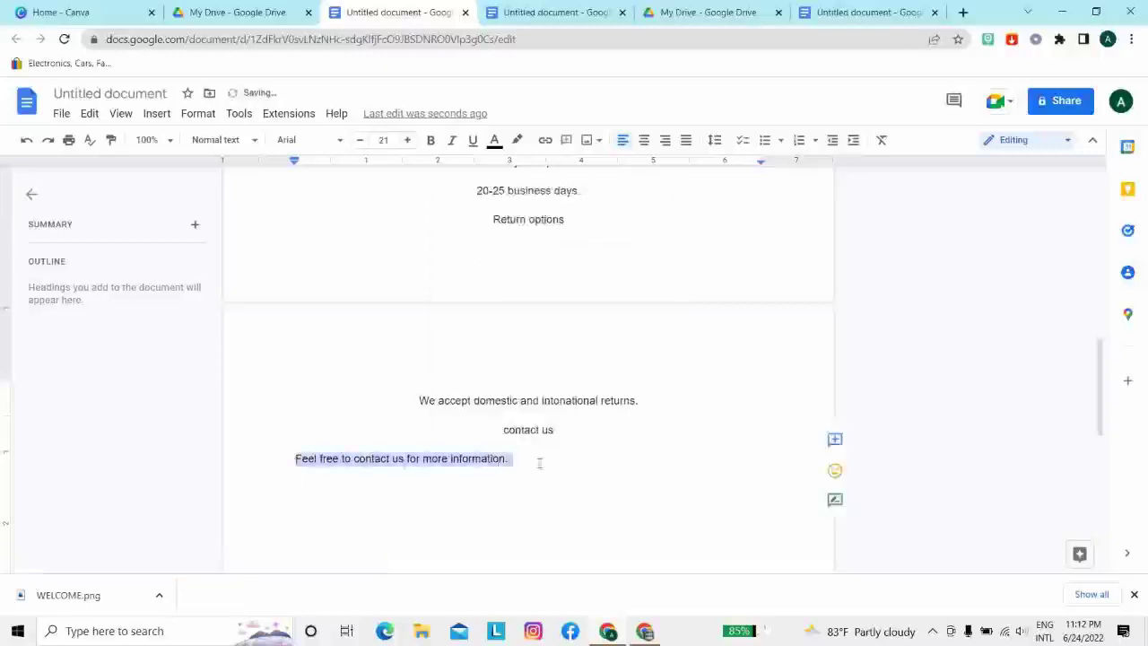
left_click(644, 141)
left_click(675, 391)
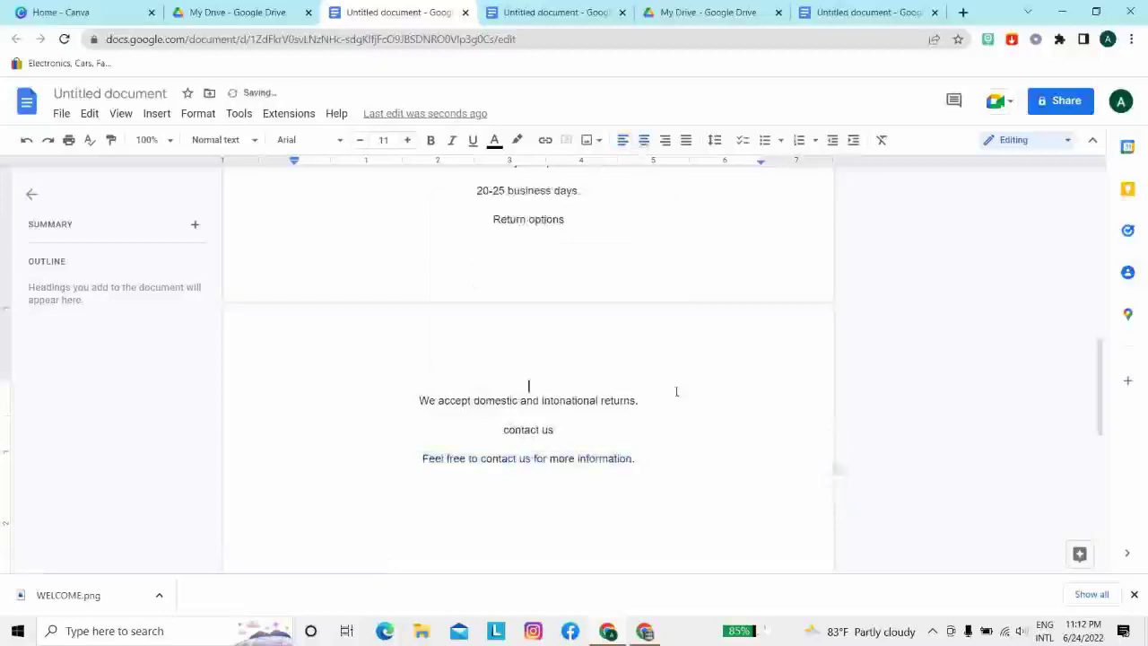
Set the "contact us" heading to font size 16 and colour it red
left_click_drag(500, 430, 584, 430)
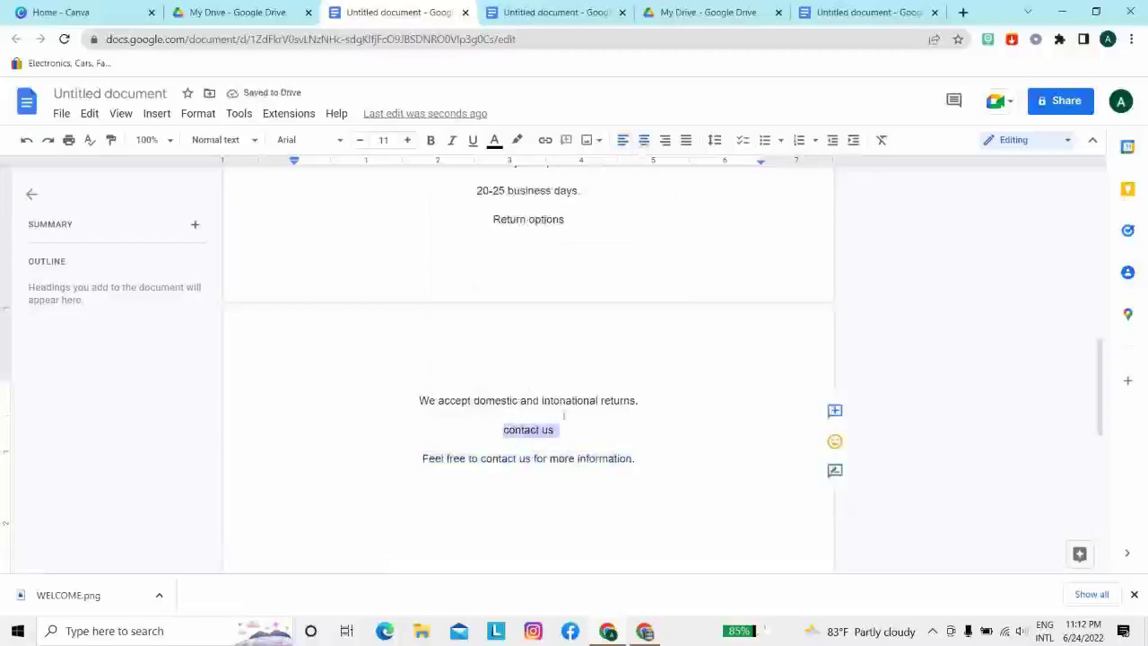
left_click(407, 140)
left_click(408, 140)
left_click(407, 140)
left_click(407, 140)
left_click(407, 140)
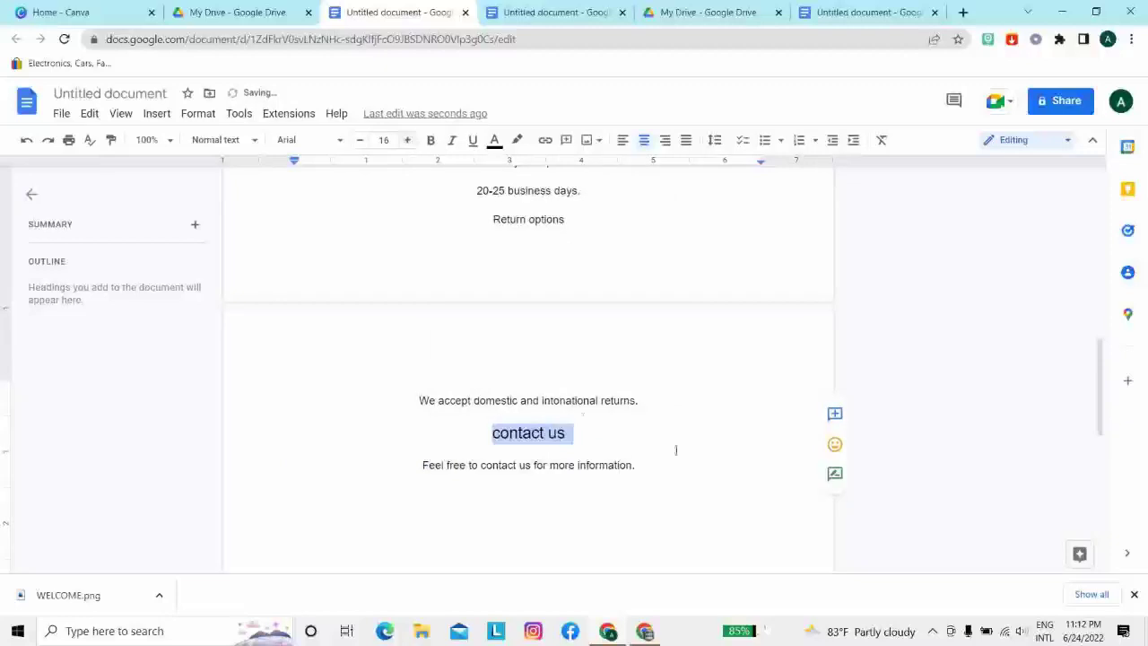
left_click(494, 140)
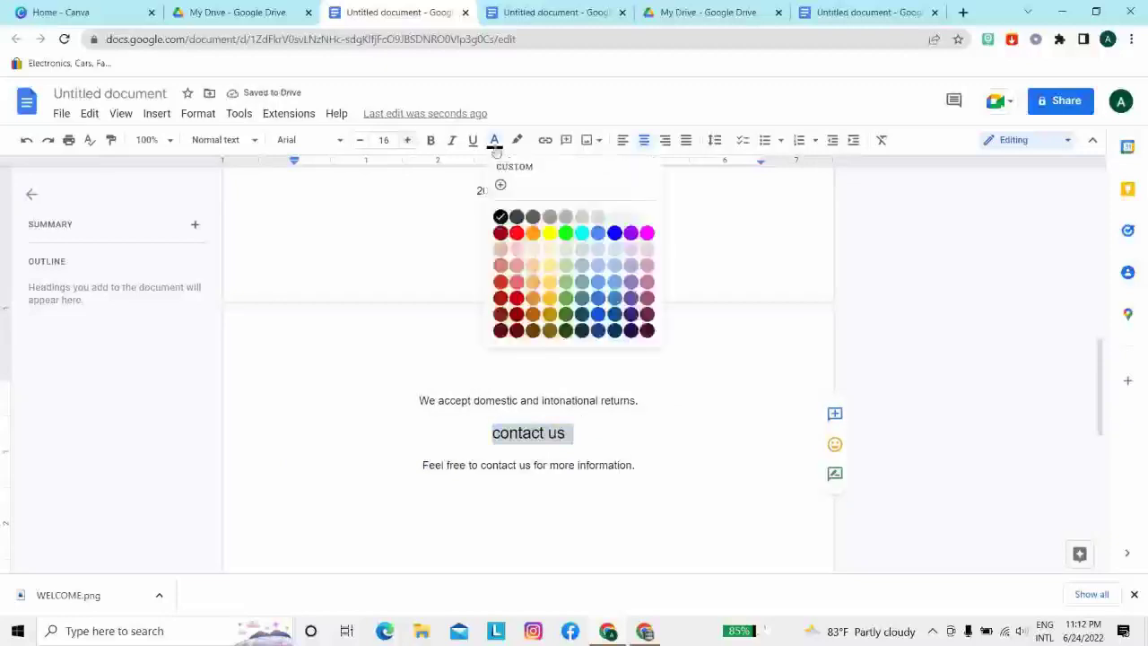
left_click(516, 233)
Colour the "Feel free to contact us for more information." line blue
left_click(421, 472)
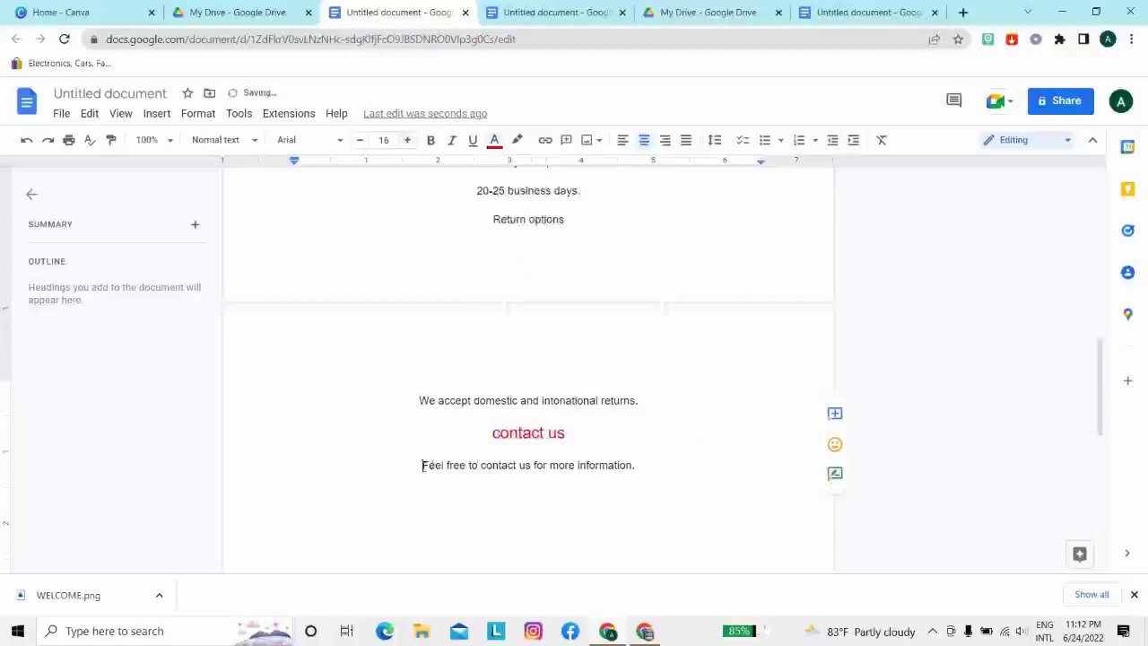
triple_click(615, 464)
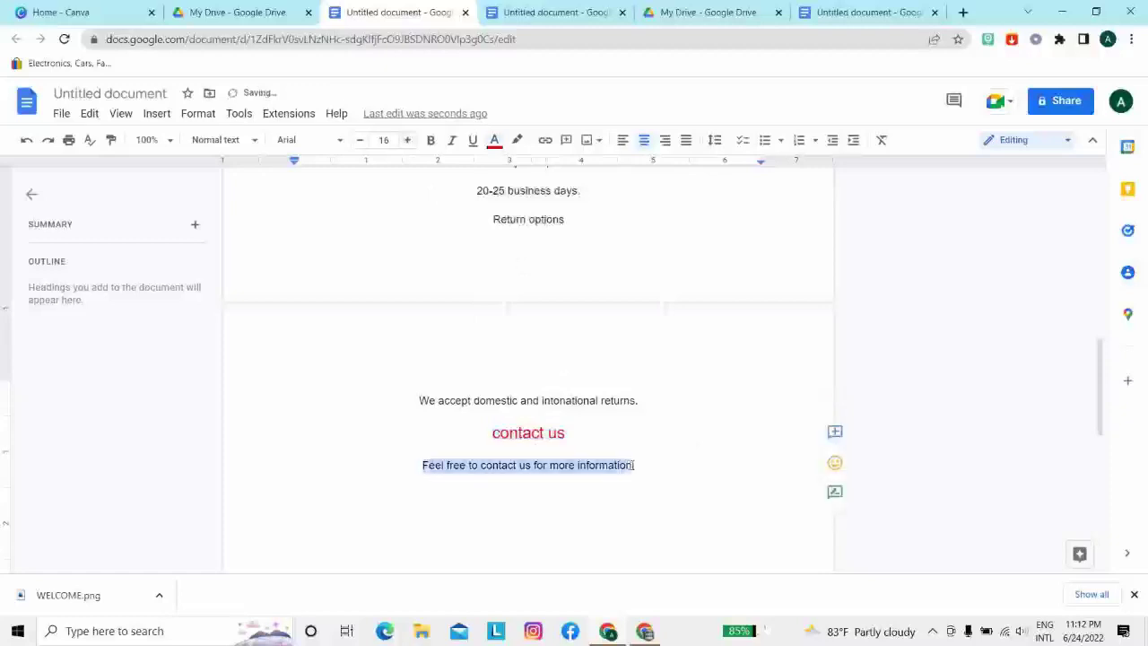
left_click(495, 141)
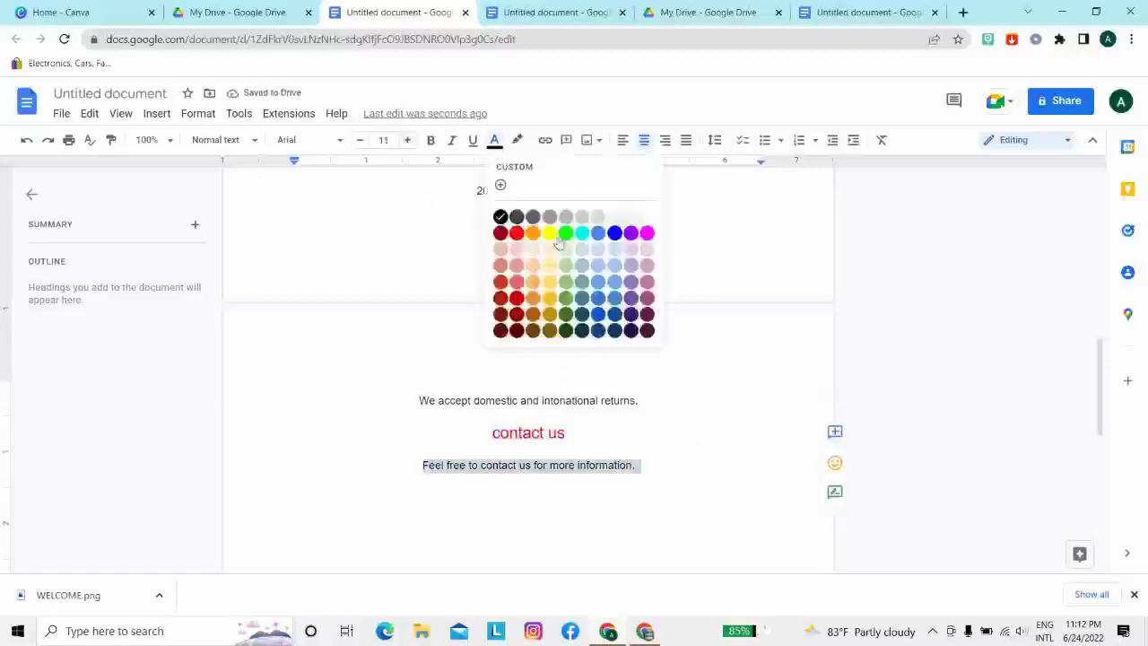
left_click(615, 233)
left_click(672, 436)
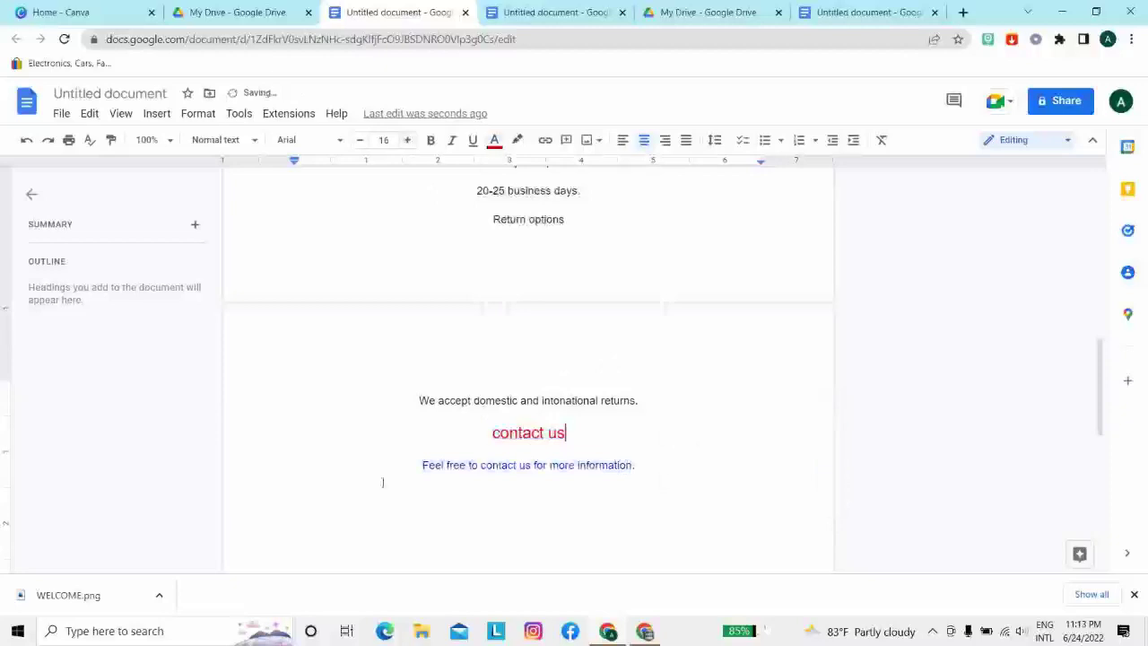
scroll(560, 449, "up", 2)
scroll(539, 475, "down", 1)
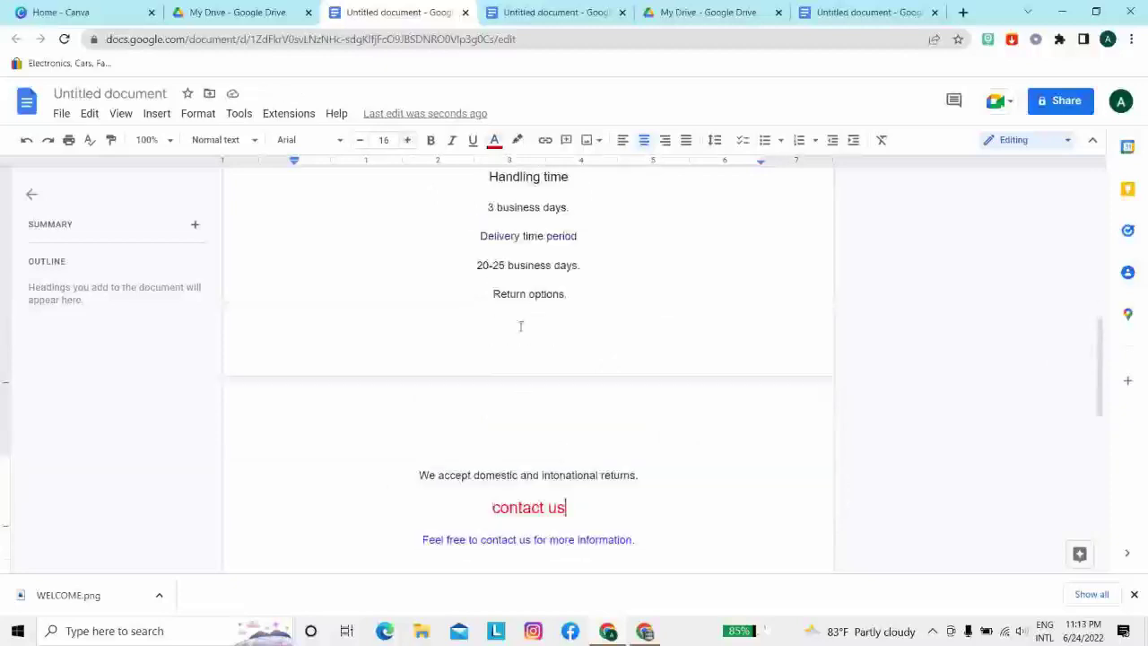
Select the document's entire content, from the welcome banner through the contact line
scroll(532, 309, "up", 4)
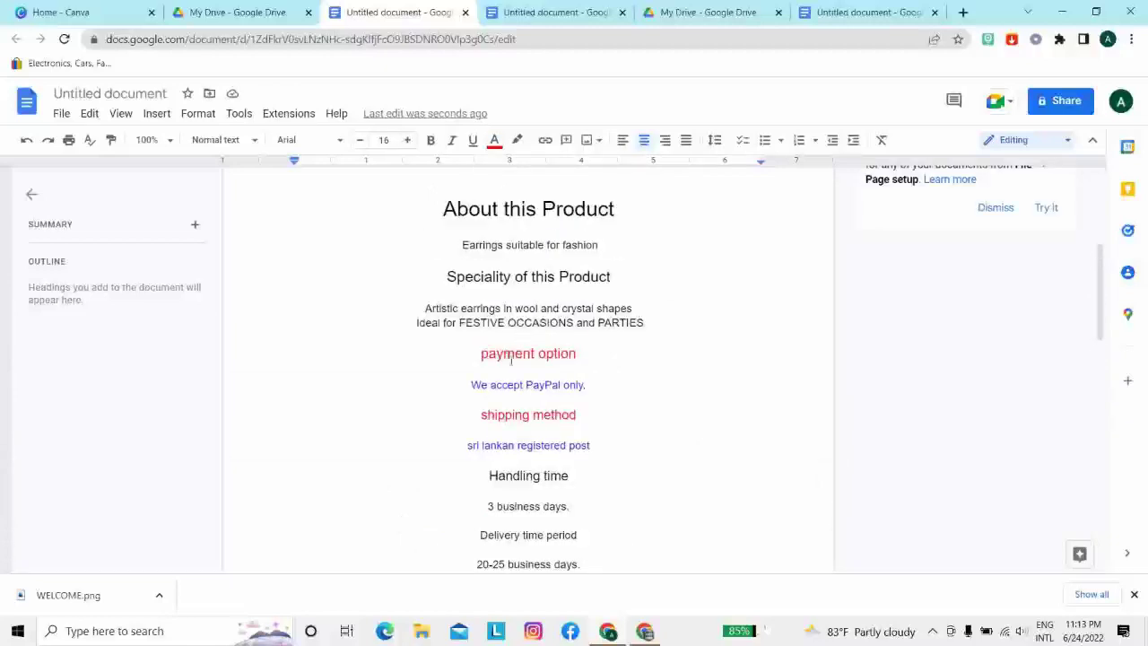
scroll(503, 323, "up", 2)
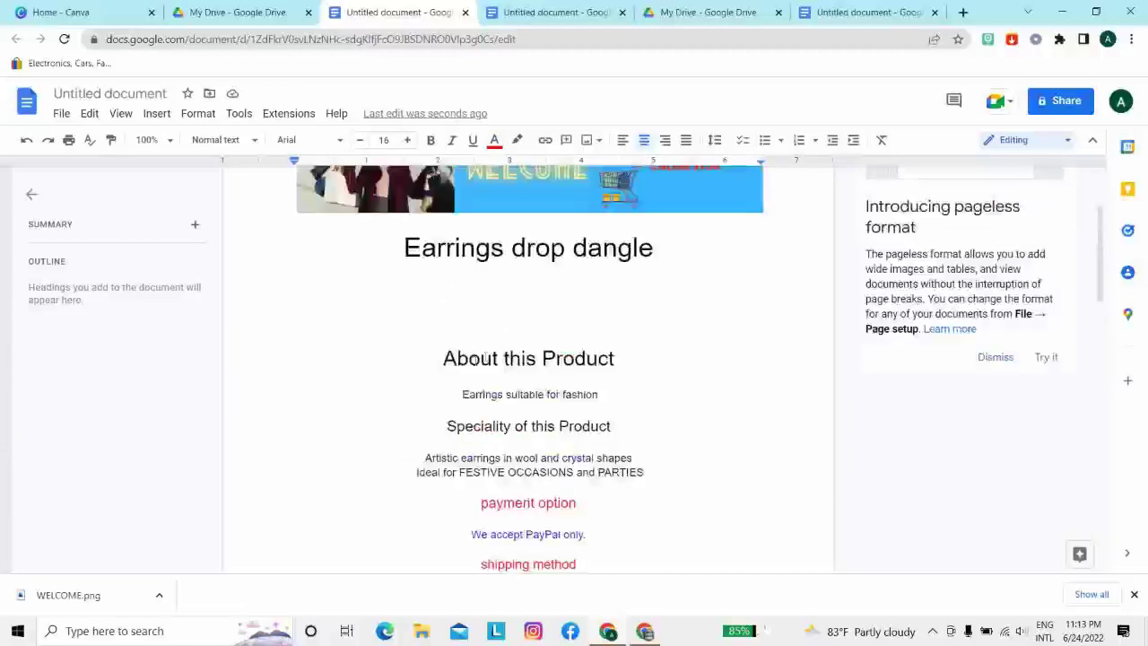
left_click(511, 313)
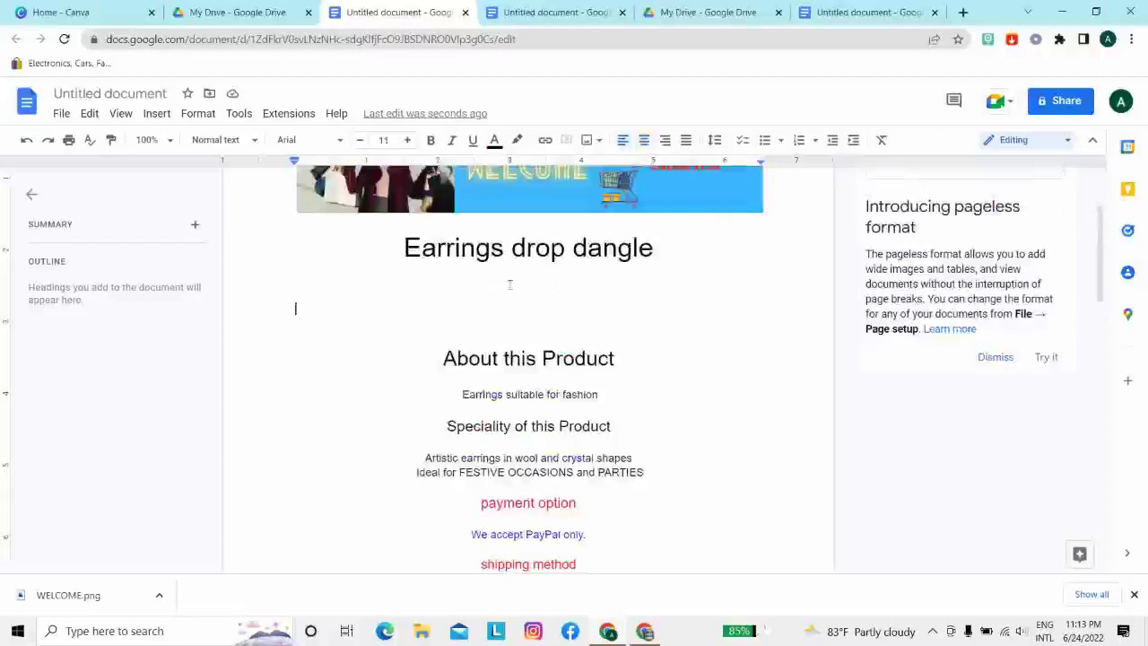
scroll(509, 284, "up", 2)
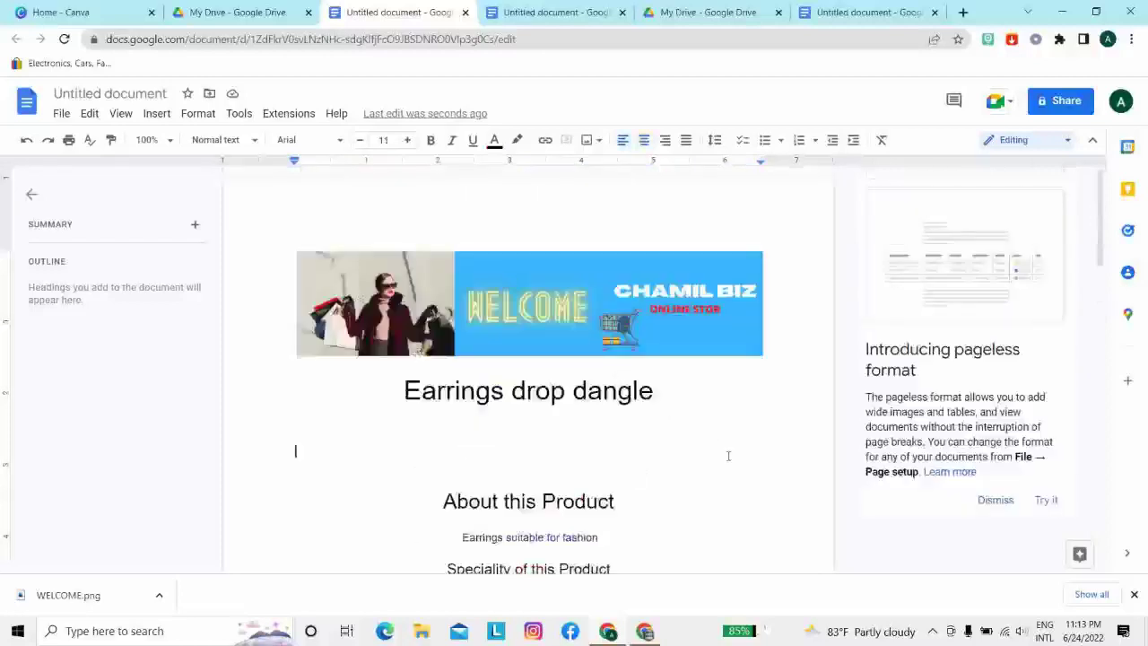
key("ctrl+a")
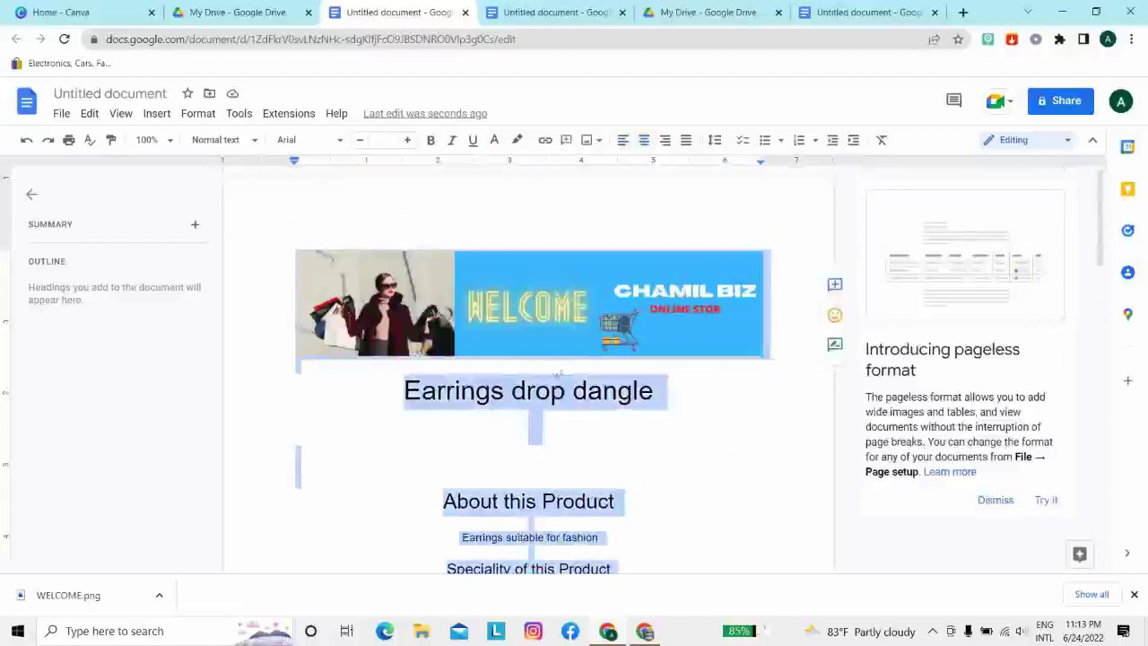
Switch to the eBay listing and delete the old description text from the closing contact line back up to the "Earrings drop dangle" title
left_click(646, 631)
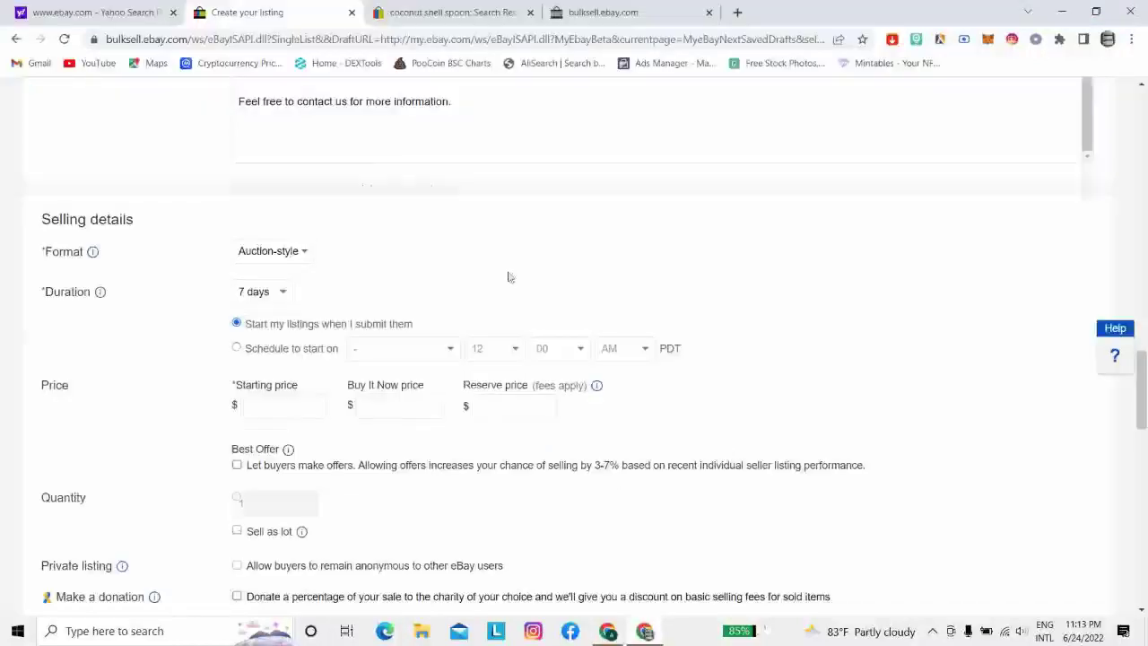
key("BackSpace")
key("BackSpace")
key("BackSpace")
key("BackSpace")
key("BackSpace")
key("BackSpace")
key("BackSpace")
key("BackSpace")
key("BackSpace")
key("BackSpace")
key("BackSpace")
key("BackSpace")
key("BackSpace")
key("BackSpace")
key("BackSpace")
key("BackSpace")
key("BackSpace")
key("BackSpace")
key("BackSpace")
key("BackSpace")
key("BackSpace")
key("BackSpace")
key("BackSpace")
key("BackSpace")
key("BackSpace")
key("BackSpace")
key("BackSpace")
key("BackSpace")
key("BackSpace")
key("BackSpace")
key("BackSpace")
key("BackSpace")
key("BackSpace")
key("BackSpace")
key("BackSpace")
key("BackSpace")
key("BackSpace")
key("BackSpace")
key("BackSpace")
key("BackSpace")
key("BackSpace")
key("BackSpace")
key("BackSpace")
key("BackSpace")
key("BackSpace")
key("BackSpace")
key("BackSpace")
key("BackSpace")
key("BackSpace")
key("BackSpace")
key("BackSpace")
key("BackSpace")
key("BackSpace")
key("BackSpace")
key("BackSpace")
key("BackSpace")
key("BackSpace")
key("BackSpace")
key("BackSpace")
key("BackSpace")
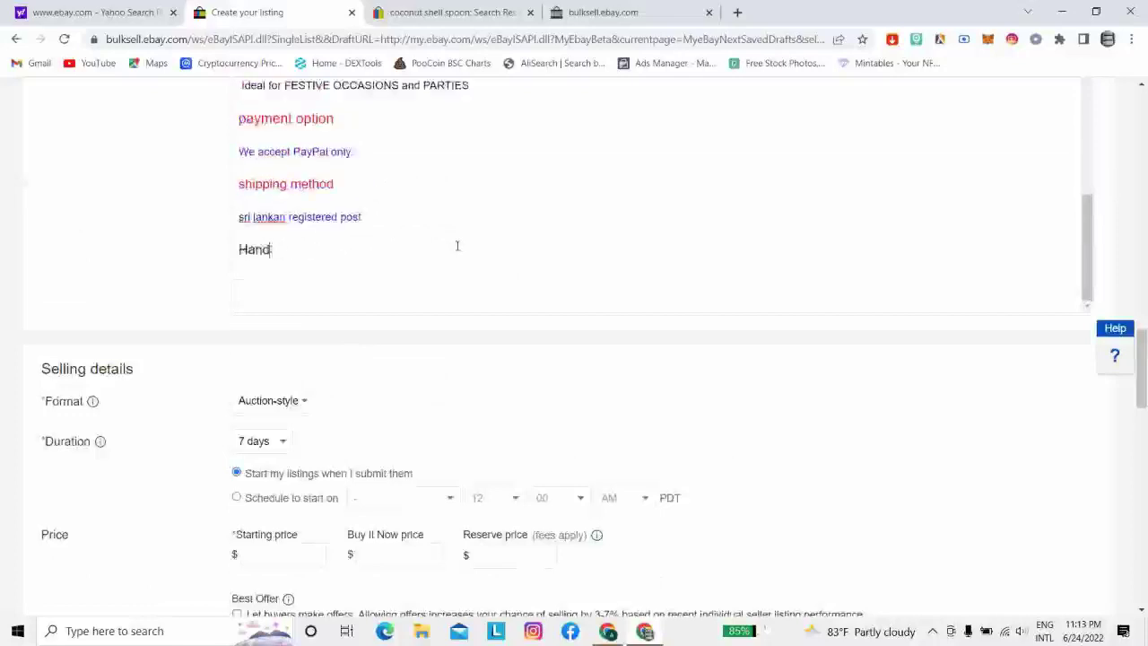
key("BackSpace")
key("BackSpace")
key("BackSpace")
key("BackSpace")
key("BackSpace")
key("BackSpace")
key("BackSpace")
key("BackSpace")
key("BackSpace")
key("BackSpace")
key("BackSpace")
key("BackSpace")
key("BackSpace")
key("BackSpace")
key("BackSpace")
key("BackSpace")
key("BackSpace")
key("BackSpace")
key("BackSpace")
key("BackSpace")
key("BackSpace")
key("BackSpace")
key("BackSpace")
key("BackSpace")
key("BackSpace")
key("BackSpace")
key("BackSpace")
key("BackSpace")
key("BackSpace")
key("BackSpace")
key("BackSpace")
key("BackSpace")
key("BackSpace")
key("BackSpace")
key("BackSpace")
key("BackSpace")
key("BackSpace")
key("BackSpace")
key("BackSpace")
key("BackSpace")
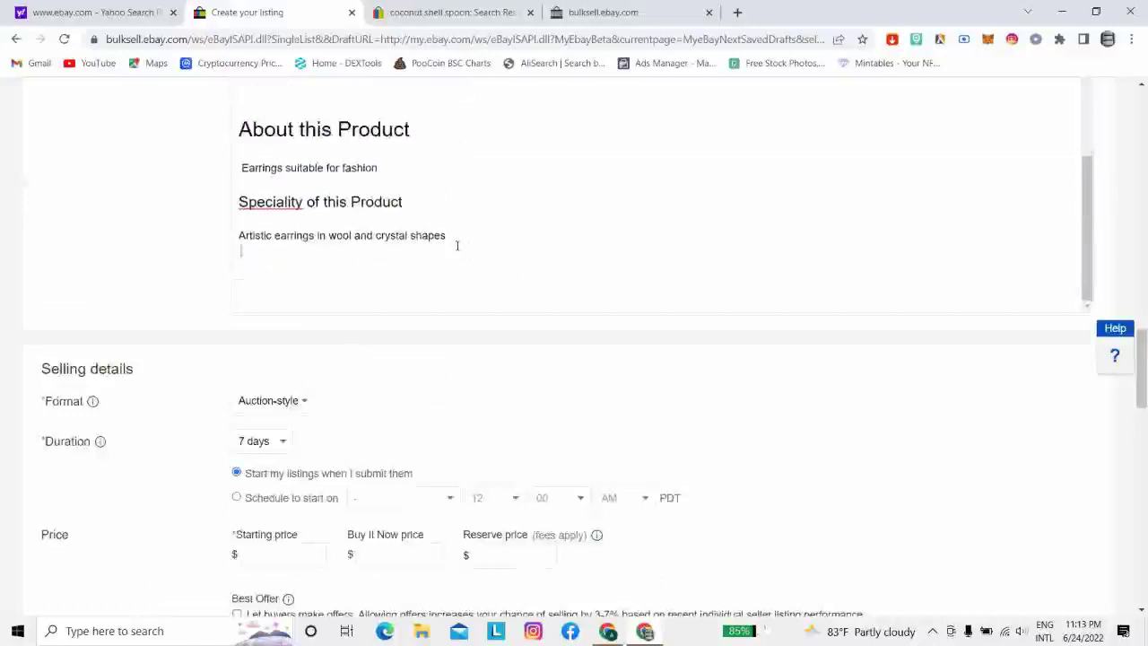
key("BackSpace")
key("BackSpace")
key("BackSpace")
key("BackSpace")
key("BackSpace")
key("BackSpace")
key("BackSpace")
key("BackSpace")
key("BackSpace")
key("BackSpace")
key("BackSpace")
key("BackSpace")
key("BackSpace")
key("BackSpace")
key("BackSpace")
key("BackSpace")
key("BackSpace")
key("BackSpace")
key("BackSpace")
key("BackSpace")
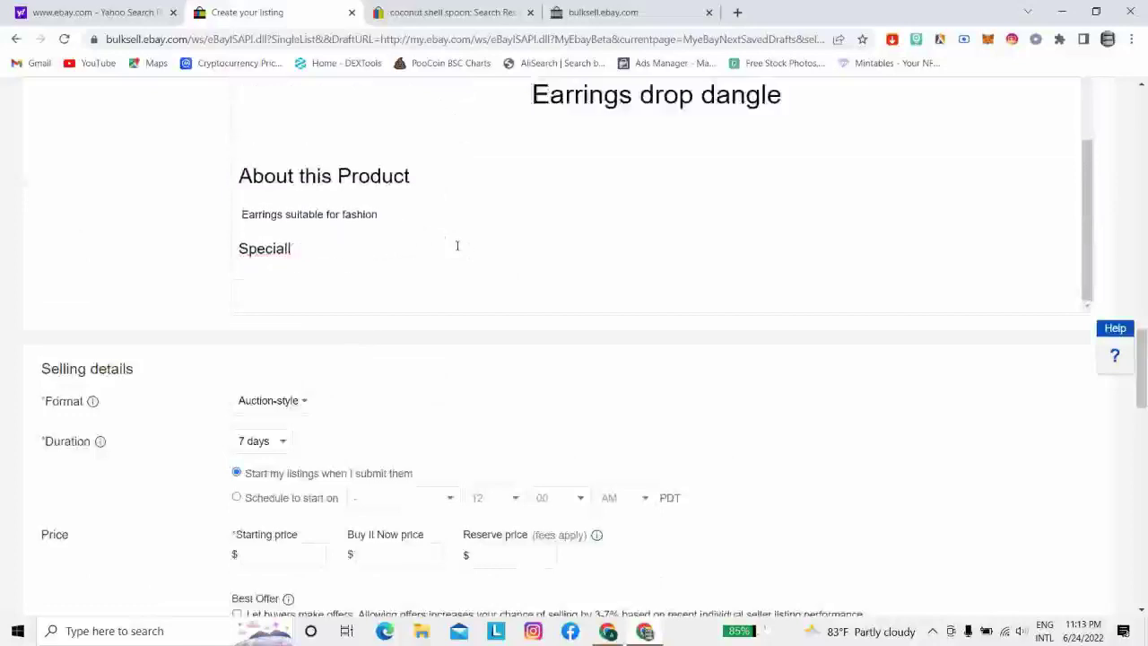
key("BackSpace")
key("BackSpace")
key("BackSpace")
key("BackSpace")
key("BackSpace")
key("BackSpace")
key("BackSpace")
key("BackSpace")
key("BackSpace")
key("BackSpace")
key("BackSpace")
key("BackSpace")
key("BackSpace")
key("BackSpace")
key("BackSpace")
key("BackSpace")
key("BackSpace")
key("BackSpace")
key("BackSpace")
key("BackSpace")
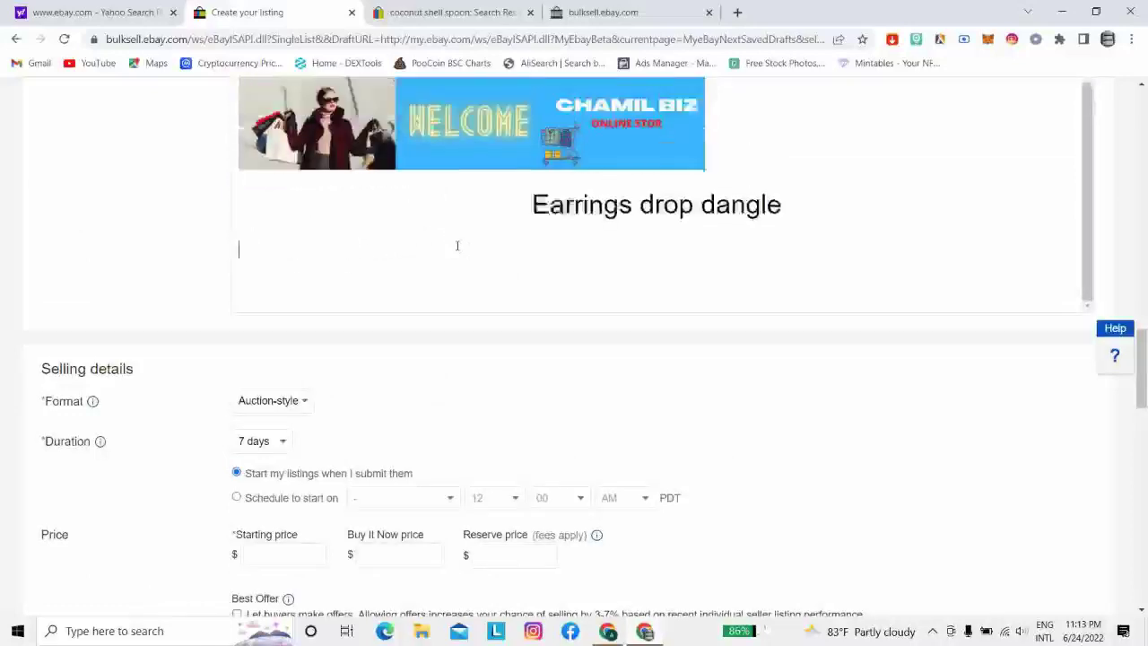
Clear the remaining "Earrings drop dangle" title and welcome banner from the listing description, and paste the copied Google Docs version in their place
key("BackSpace")
key("BackSpace")
key("BackSpace")
key("BackSpace")
key("BackSpace")
key("BackSpace")
key("BackSpace")
key("BackSpace")
key("BackSpace")
key("BackSpace")
key("BackSpace")
key("BackSpace")
key("BackSpace")
key("BackSpace")
key("BackSpace")
key("BackSpace")
key("BackSpace")
key("BackSpace")
key("BackSpace")
key("BackSpace")
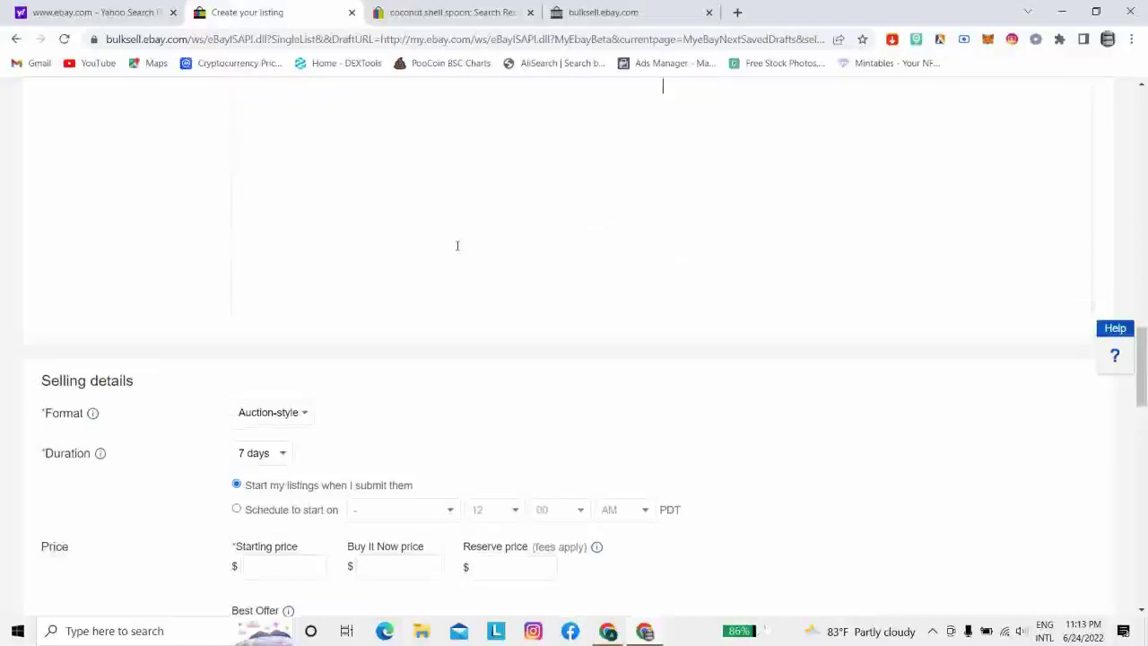
scroll(498, 276, "up", 1)
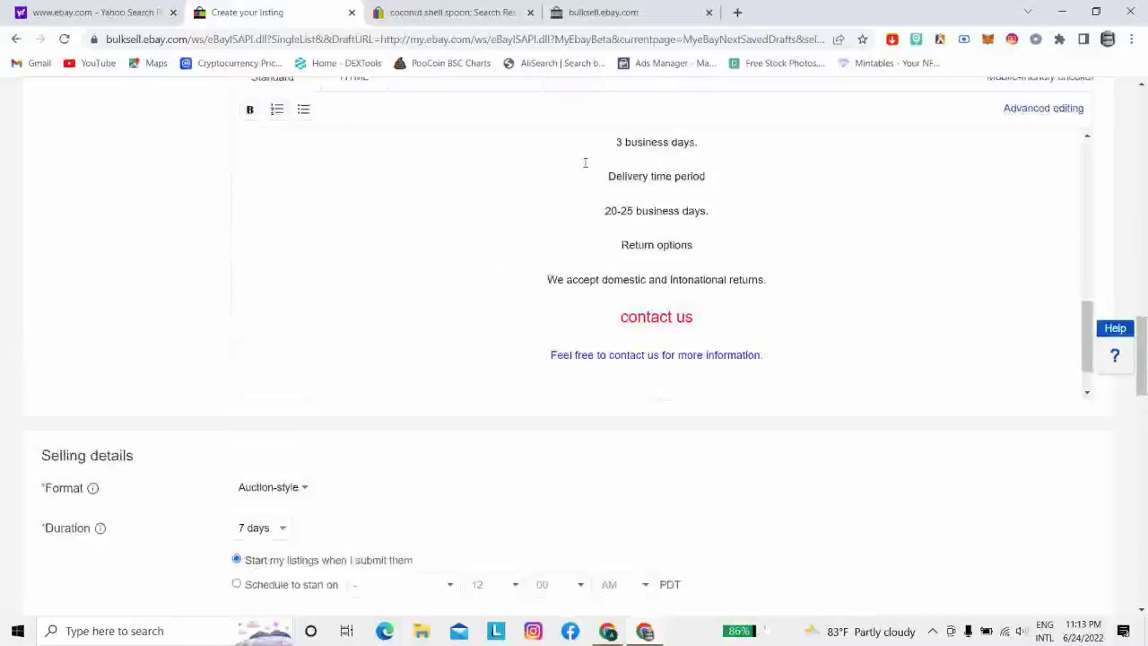
Check the pasted description from the welcome banner through the shipping method, and save the listing as a draft
scroll(592, 182, "up", 10)
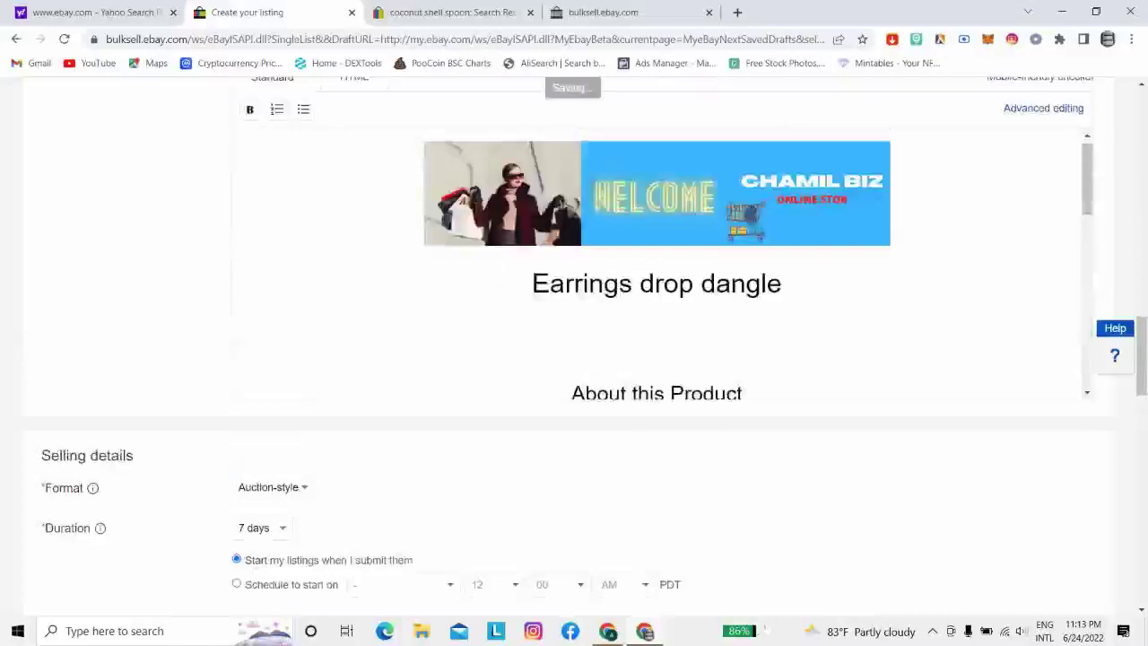
scroll(592, 185, "down", 5)
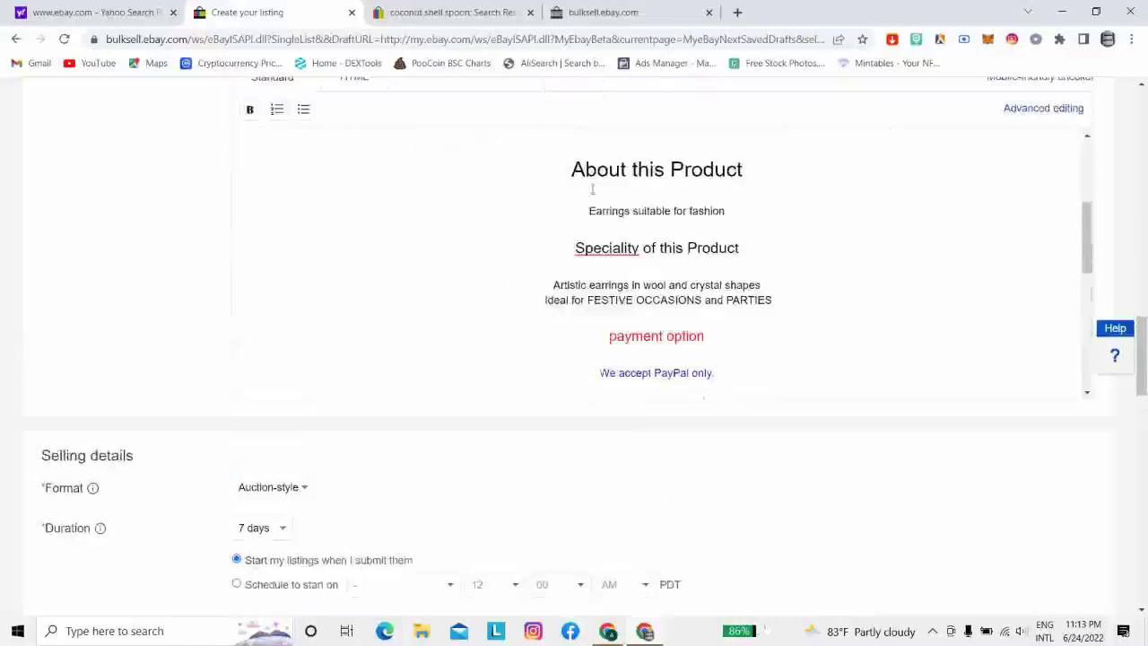
scroll(592, 189, "up", 2)
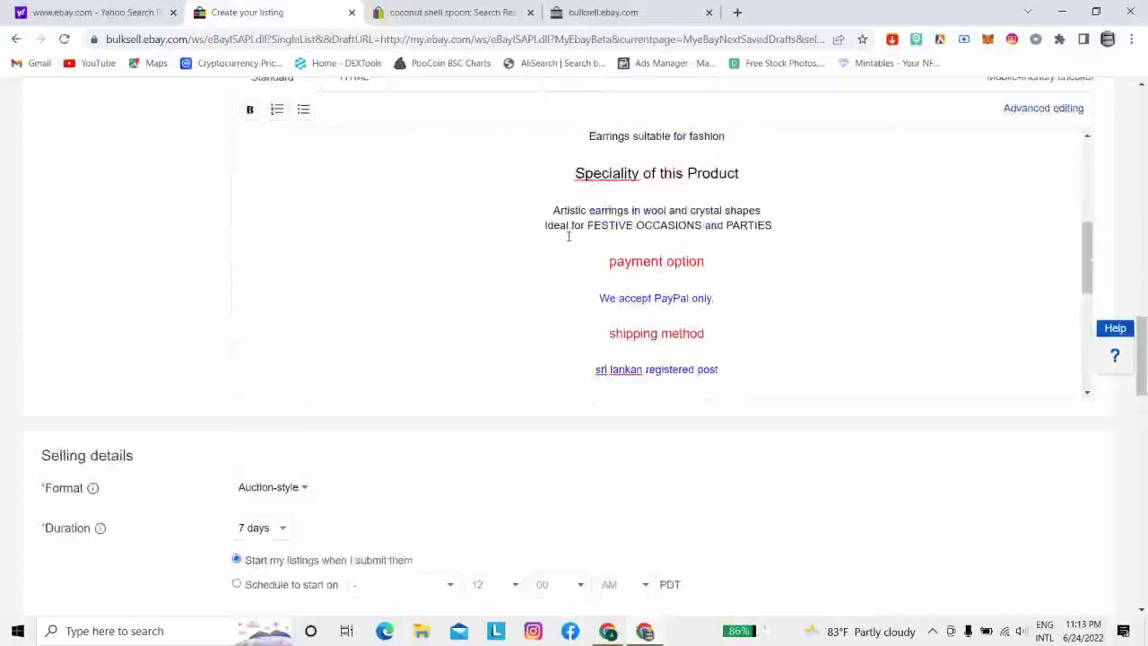
scroll(568, 236, "down", 4)
scroll(742, 299, "down", 11)
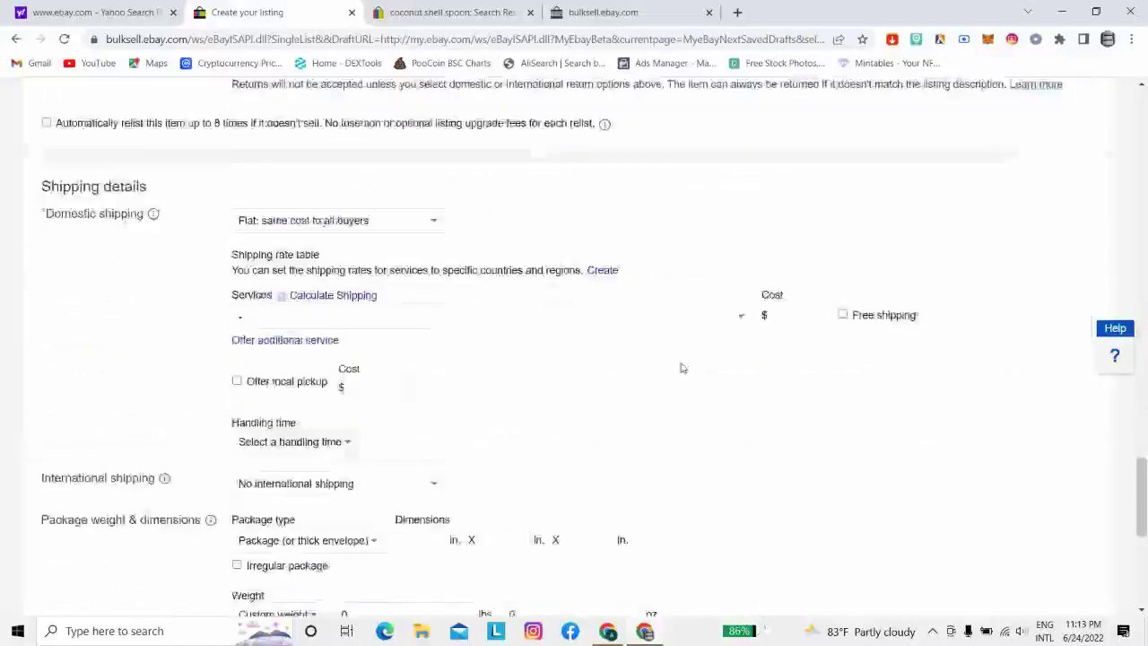
scroll(681, 368, "down", 6)
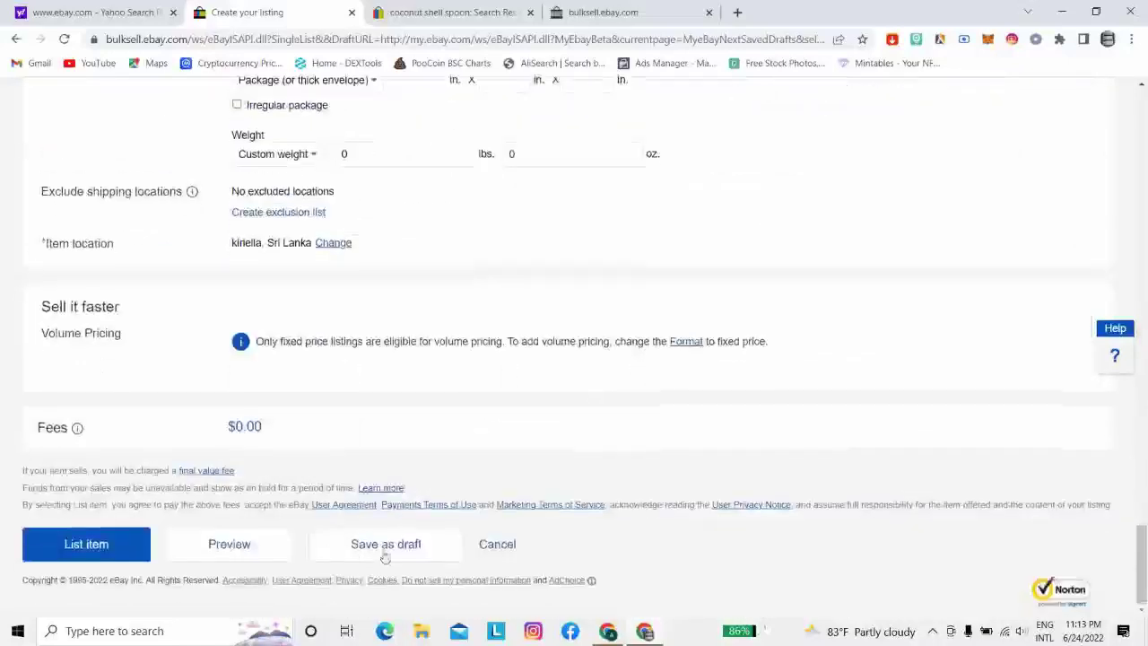
left_click(384, 551)
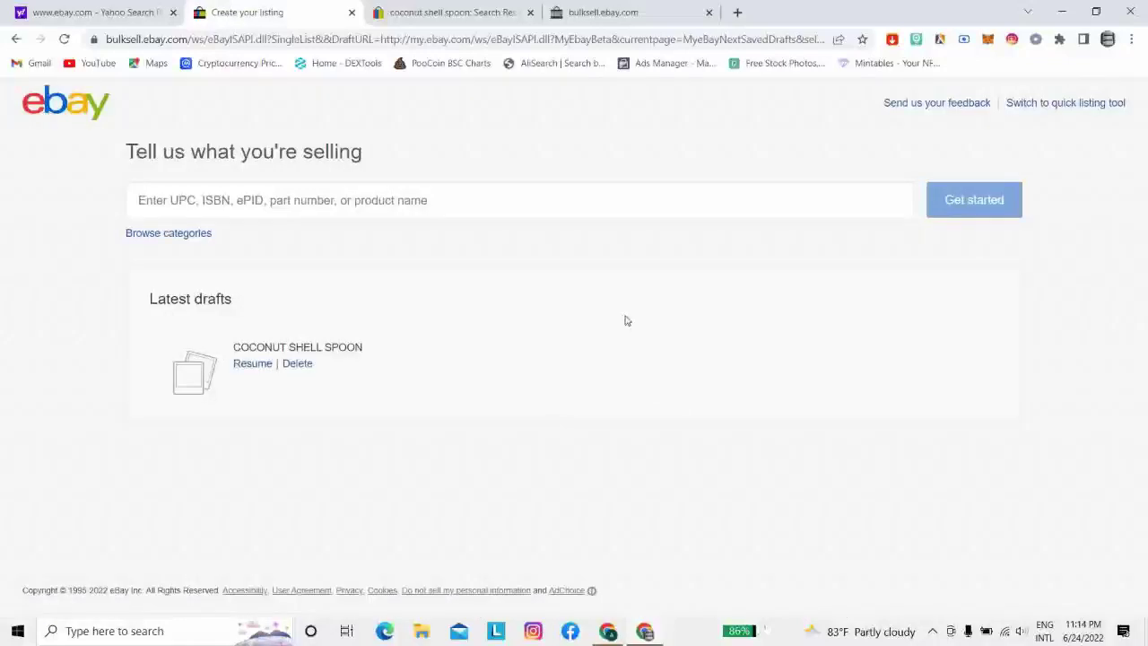
Switch to the coconut shell spoon search results and examine the competing listings' photos, titles, prices, sale formats and shipping terms
left_click(424, 13)
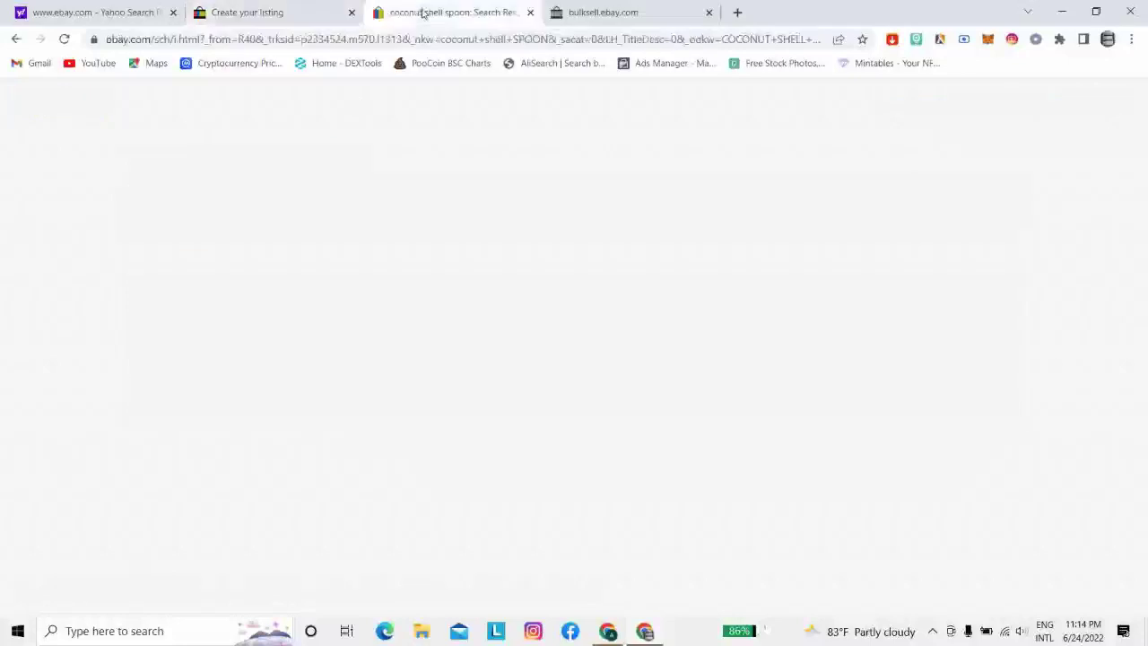
scroll(532, 215, "up", 1)
scroll(527, 222, "down", 2)
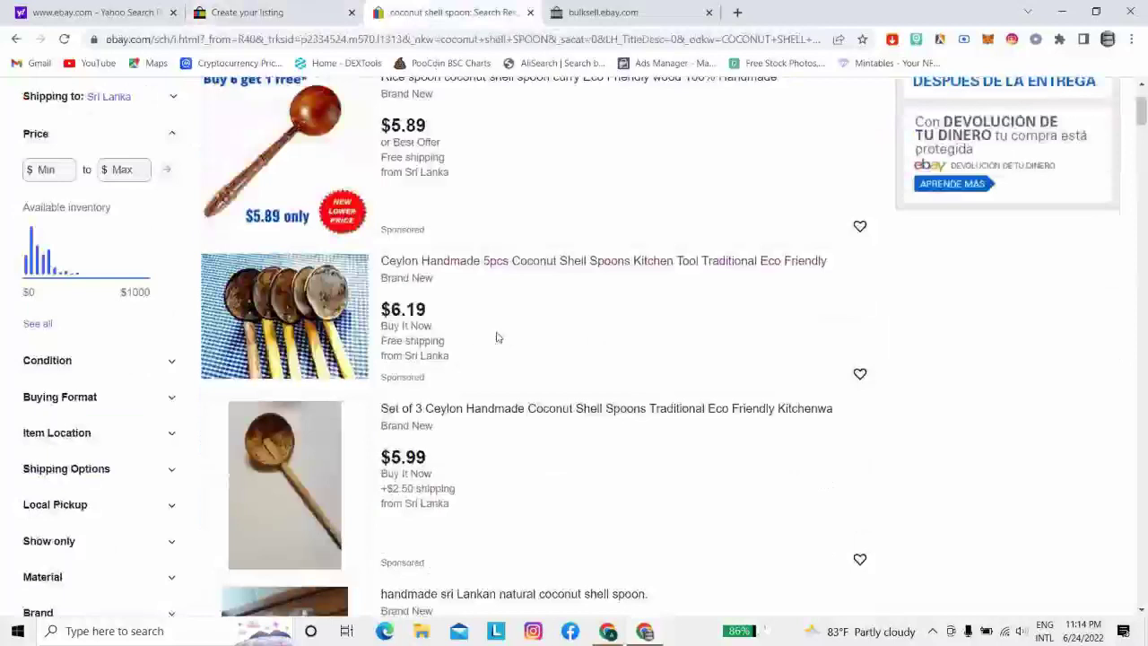
scroll(498, 337, "down", 2)
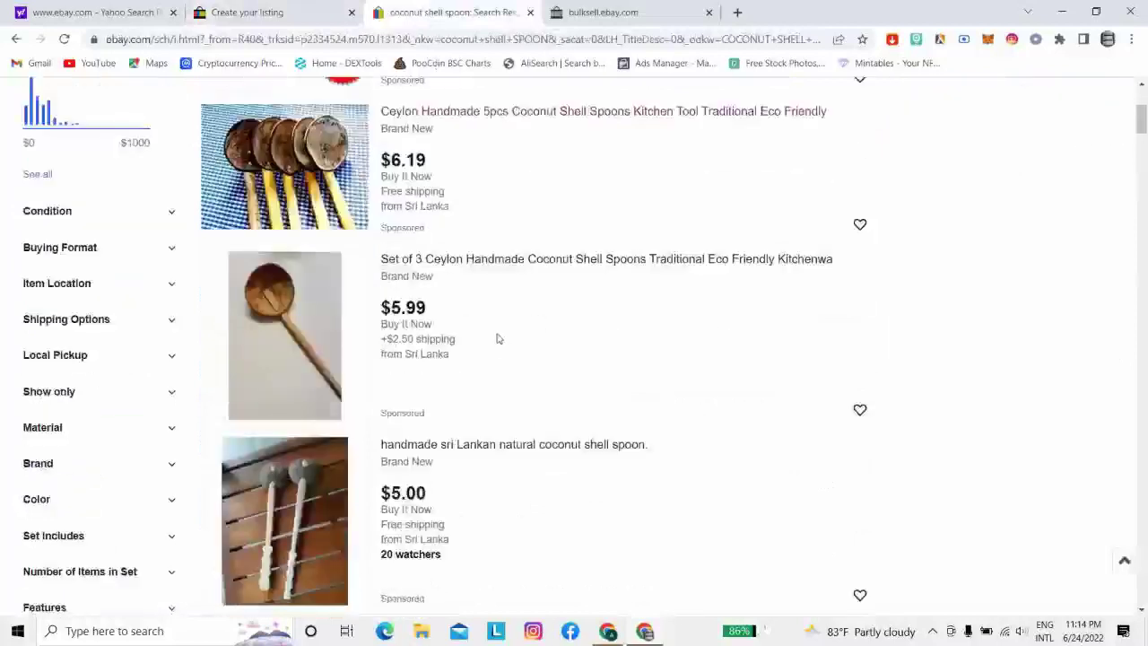
scroll(499, 338, "down", 4)
scroll(498, 339, "down", 5)
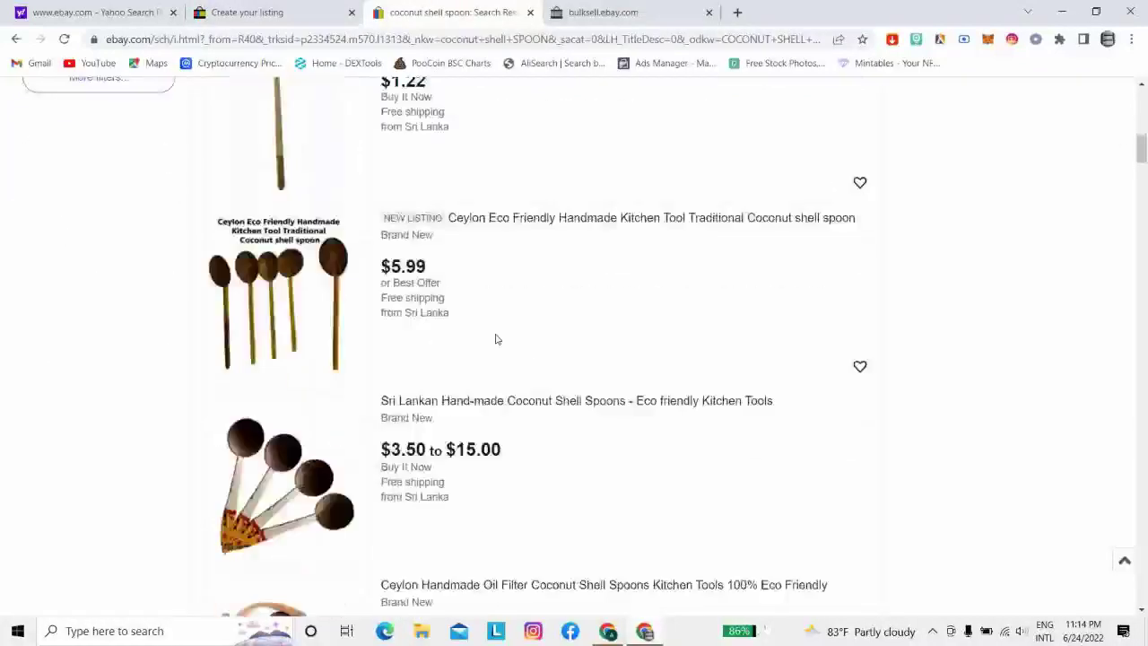
scroll(498, 339, "down", 2)
scroll(498, 339, "down", 2)
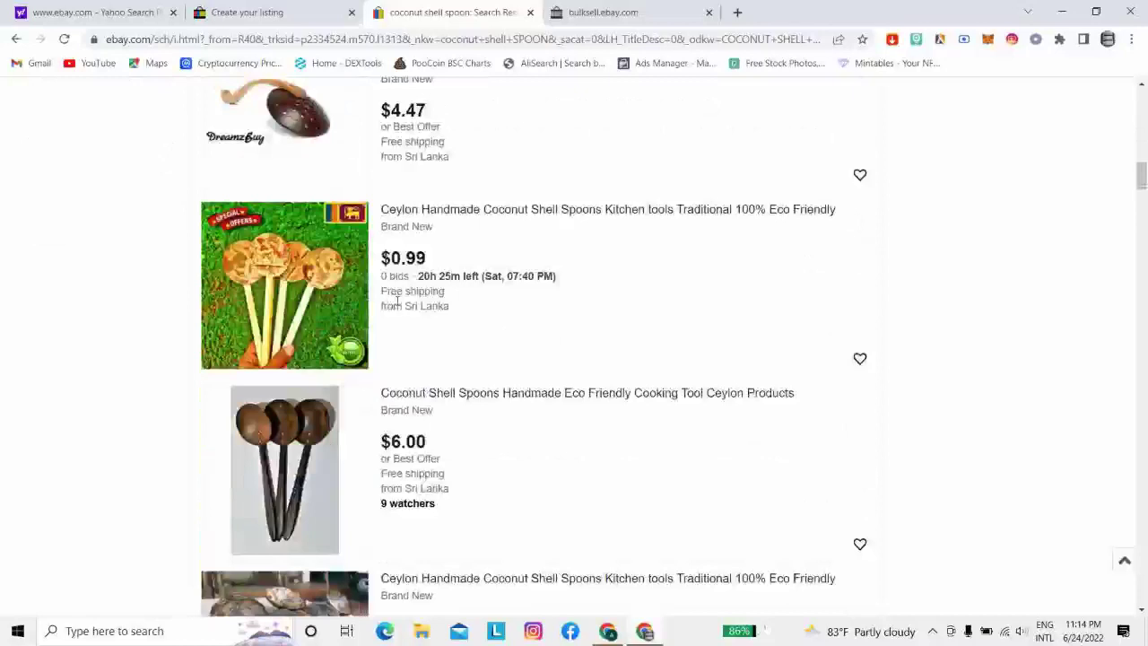
scroll(484, 307, "down", 3)
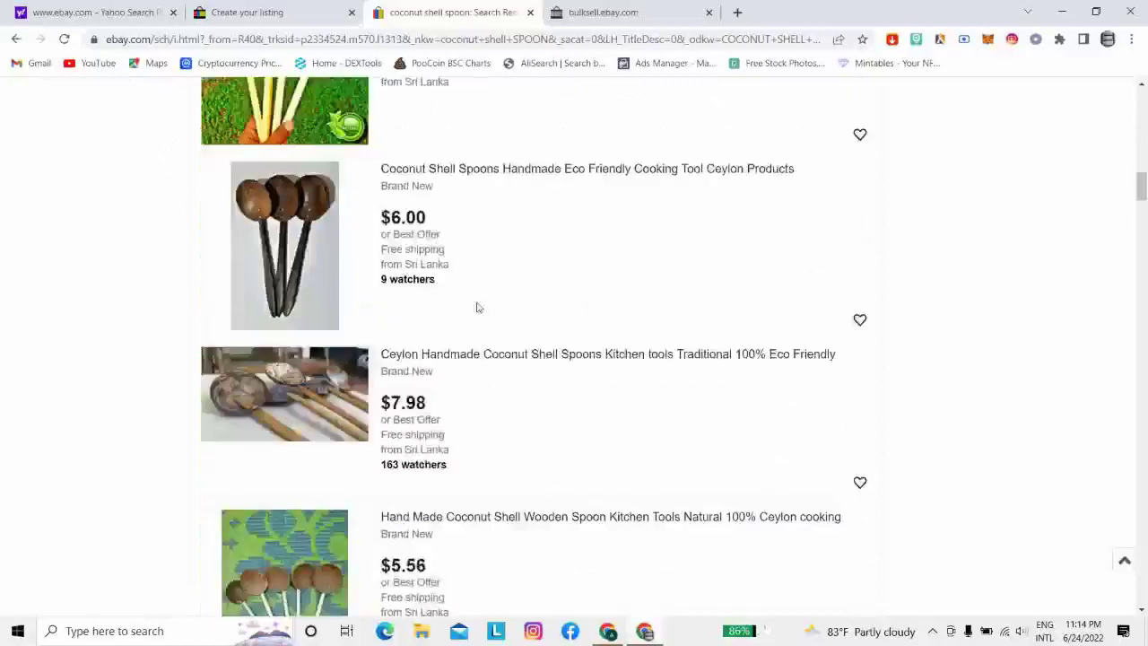
scroll(475, 305, "down", 2)
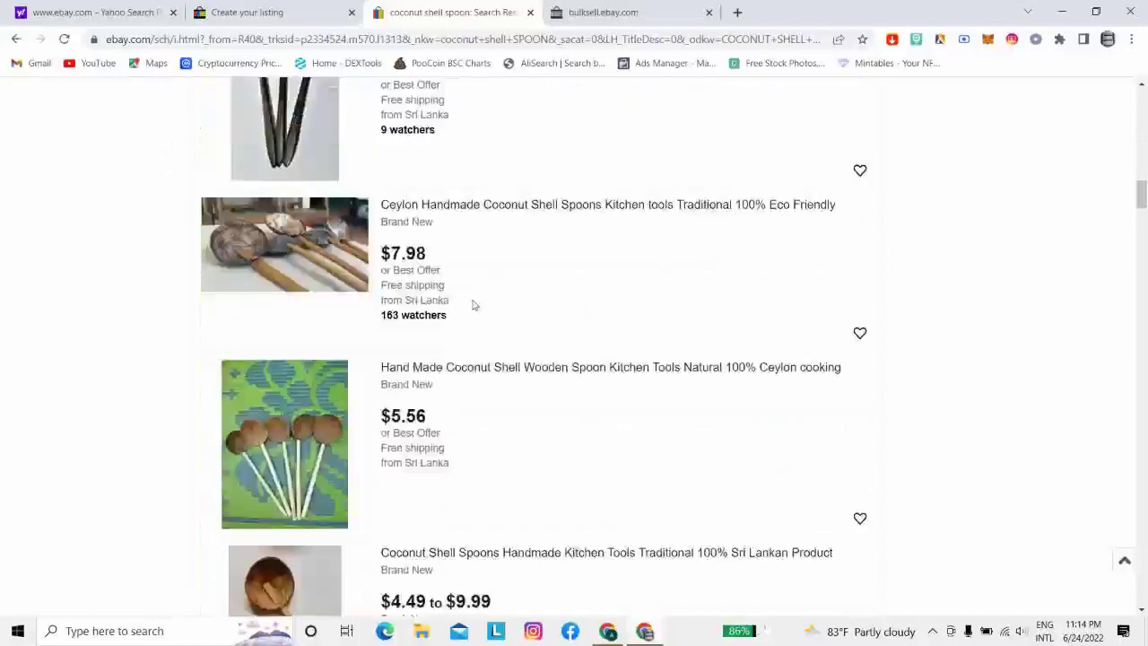
scroll(473, 305, "down", 4)
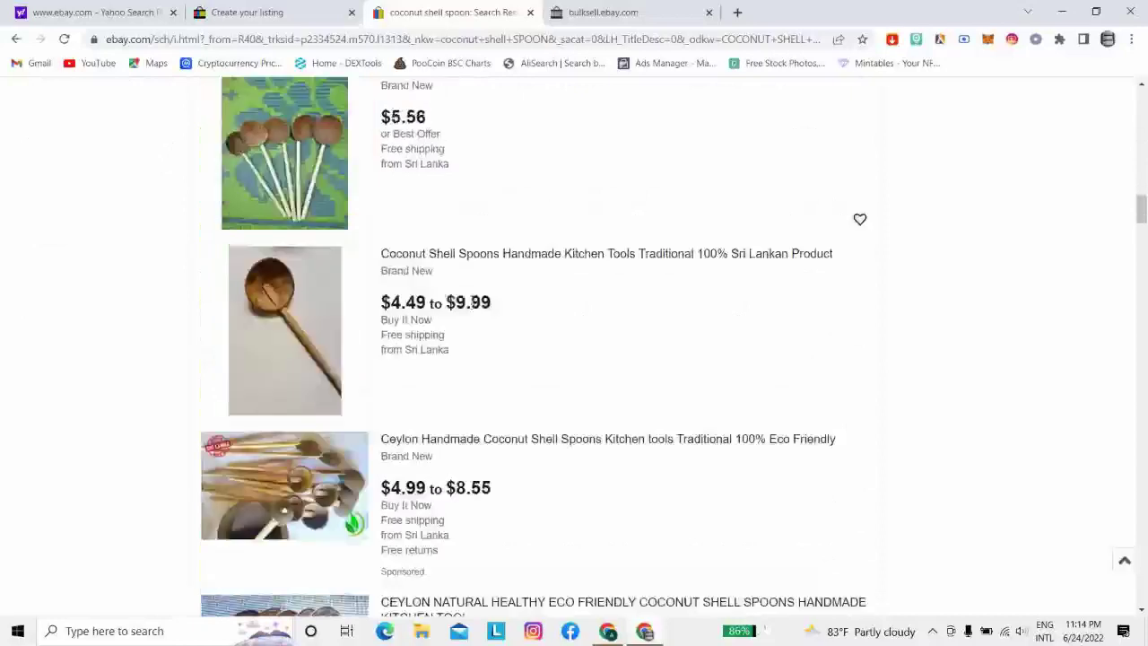
scroll(475, 306, "down", 2)
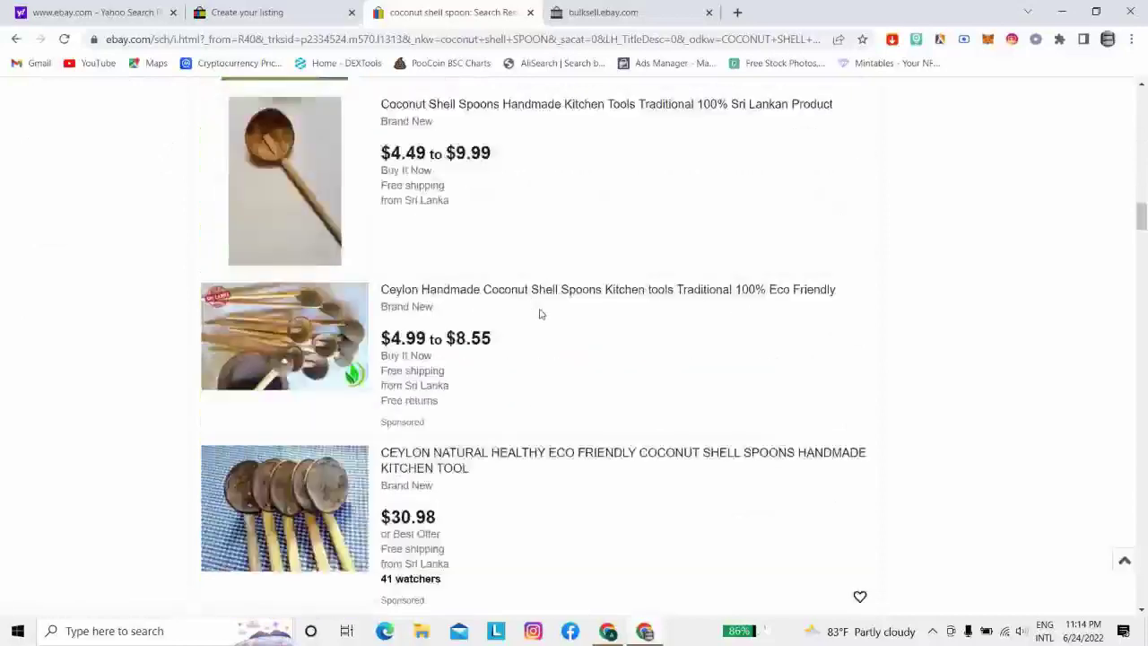
scroll(541, 314, "down", 8)
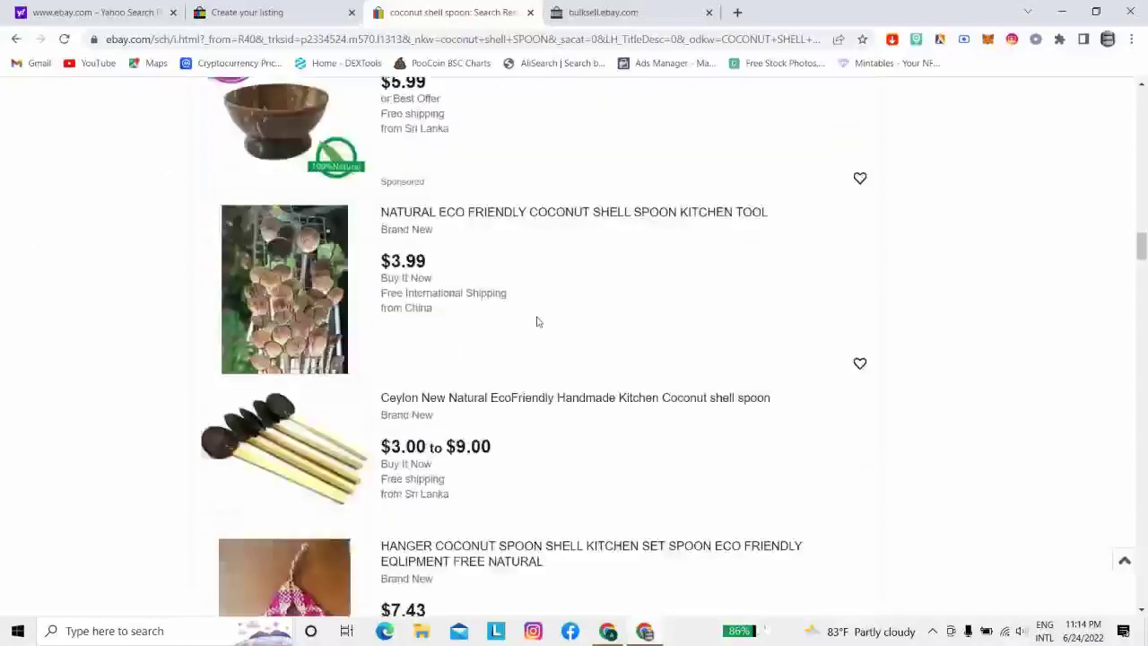
scroll(536, 321, "down", 6)
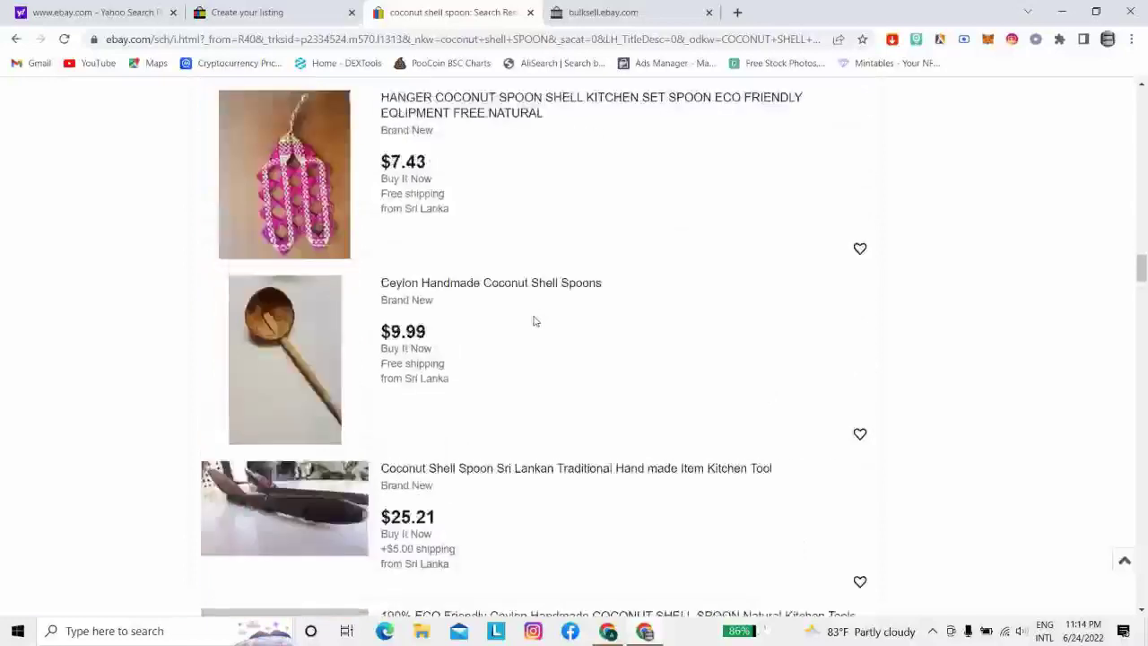
scroll(534, 321, "down", 5)
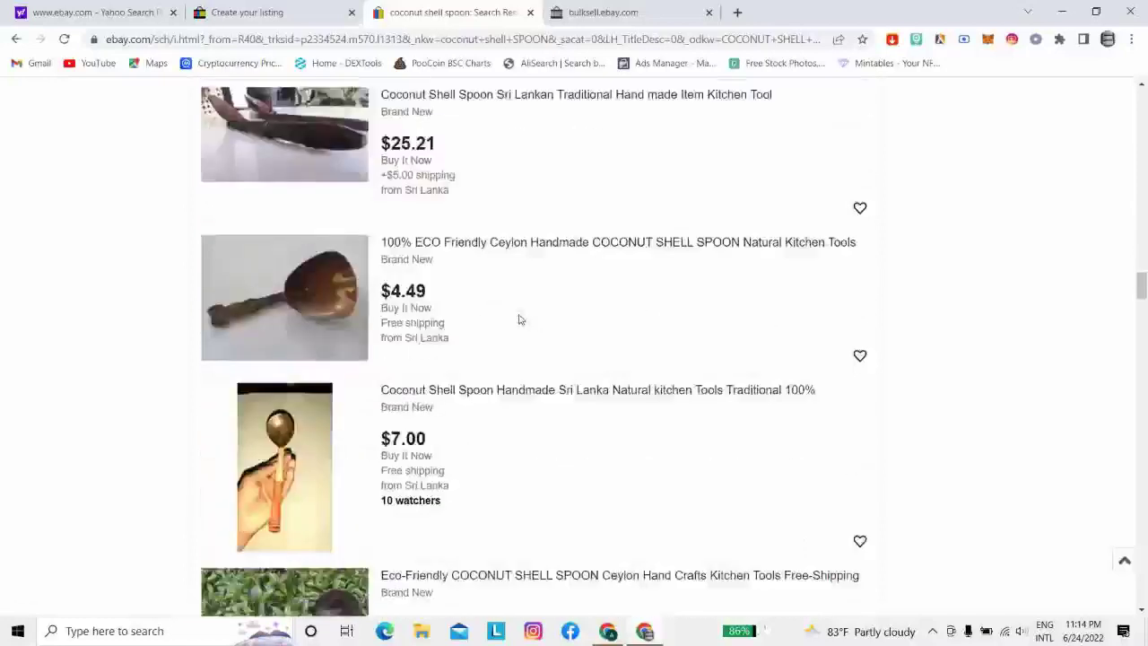
scroll(516, 319, "down", 3)
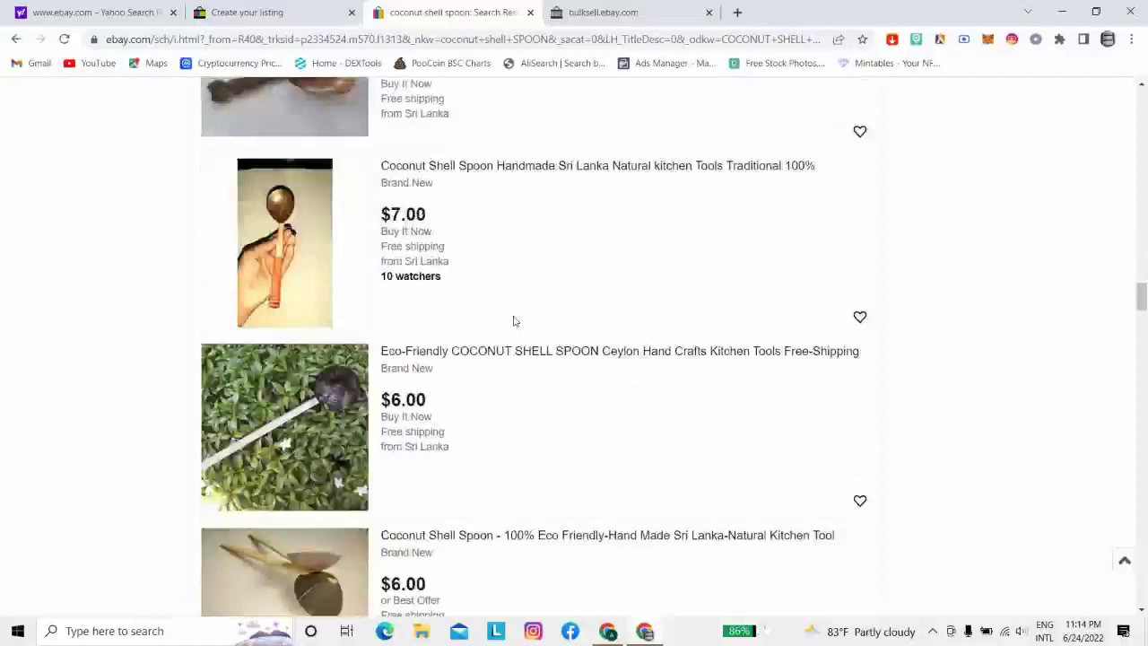
scroll(511, 321, "down", 1)
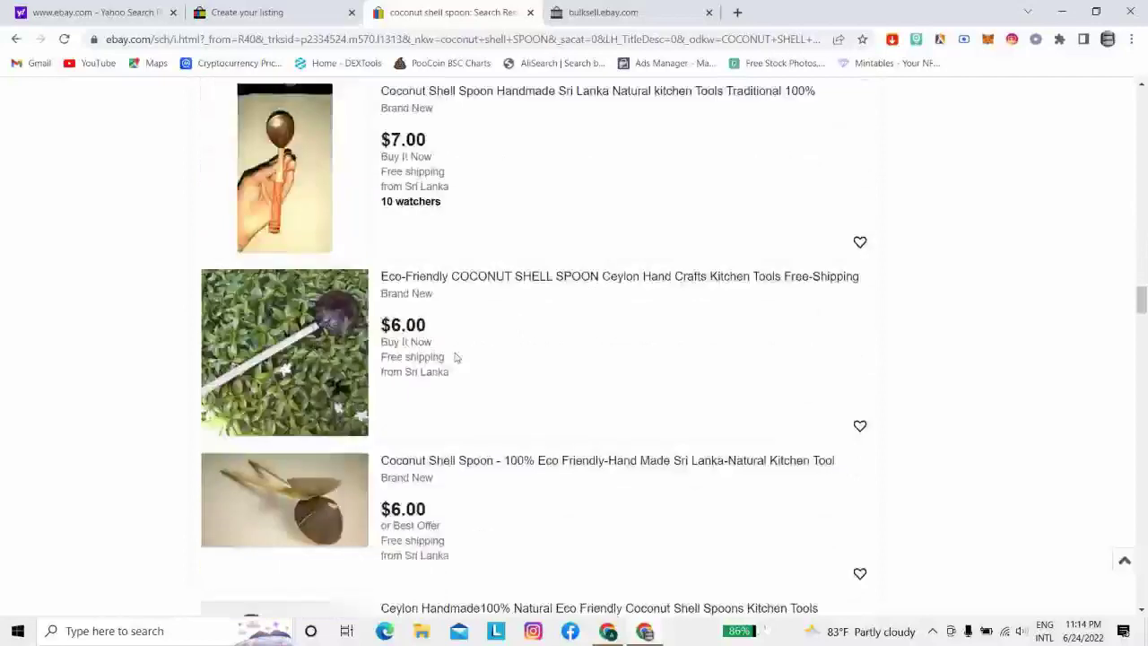
scroll(456, 357, "down", 2)
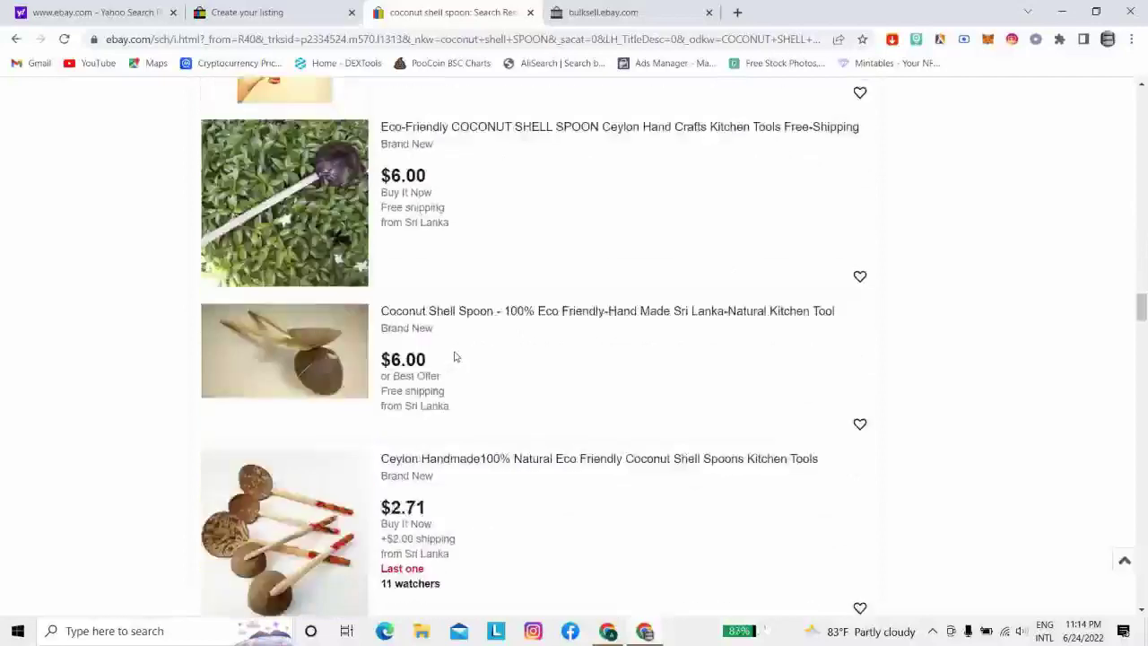
scroll(412, 378, "down", 2)
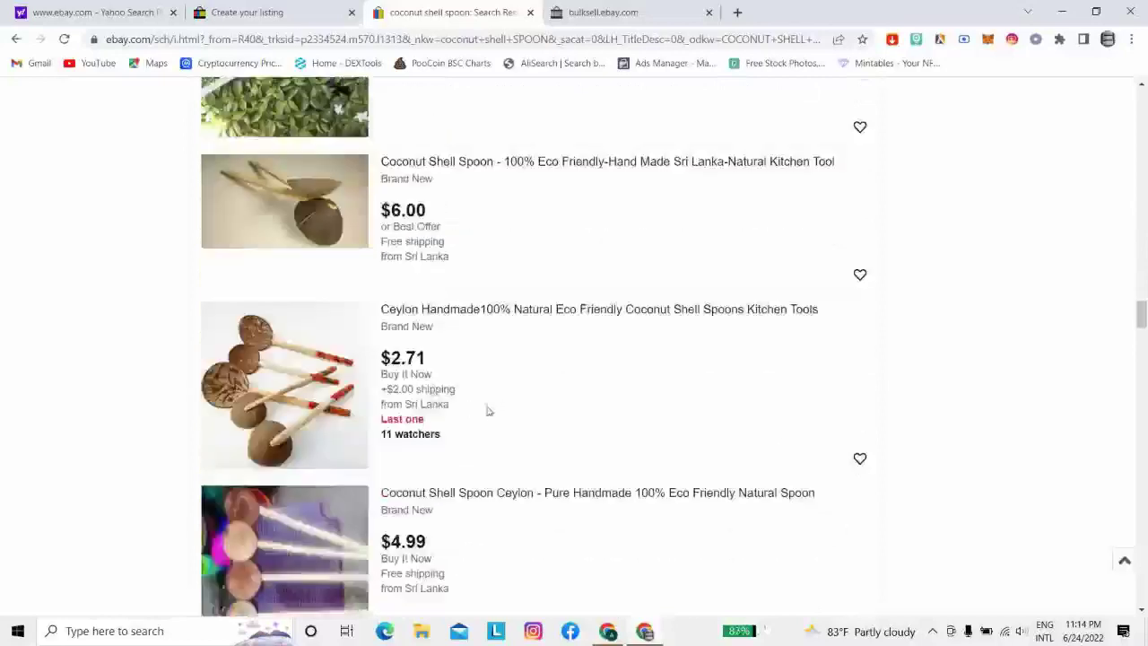
scroll(472, 405, "down", 2)
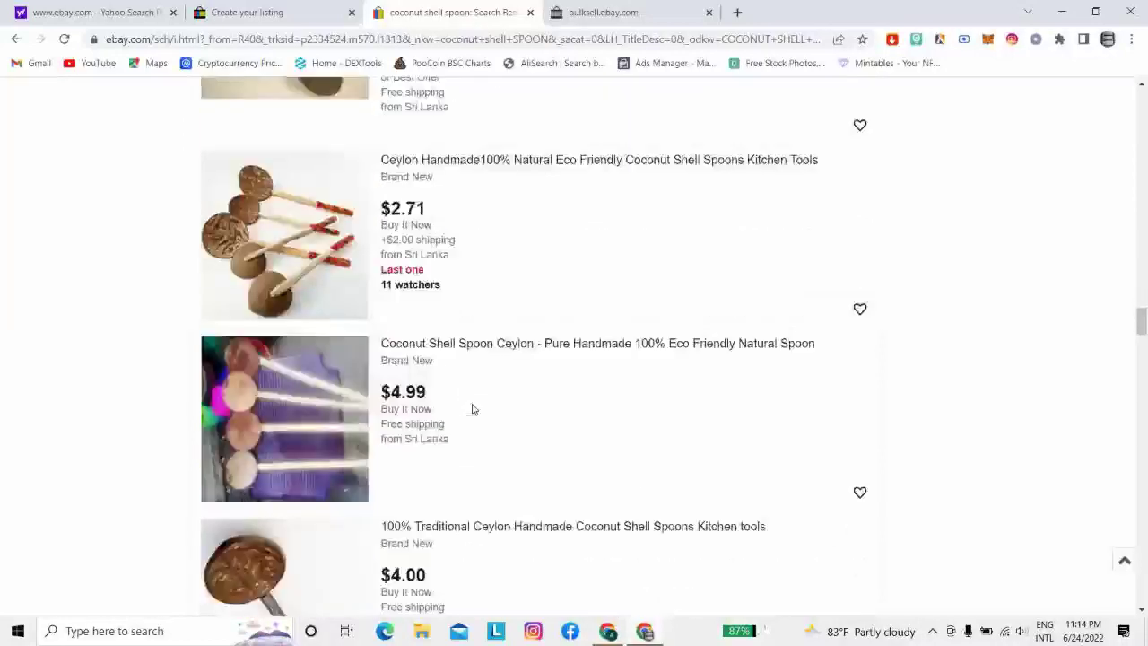
scroll(472, 410, "down", 2)
scroll(473, 409, "down", 8)
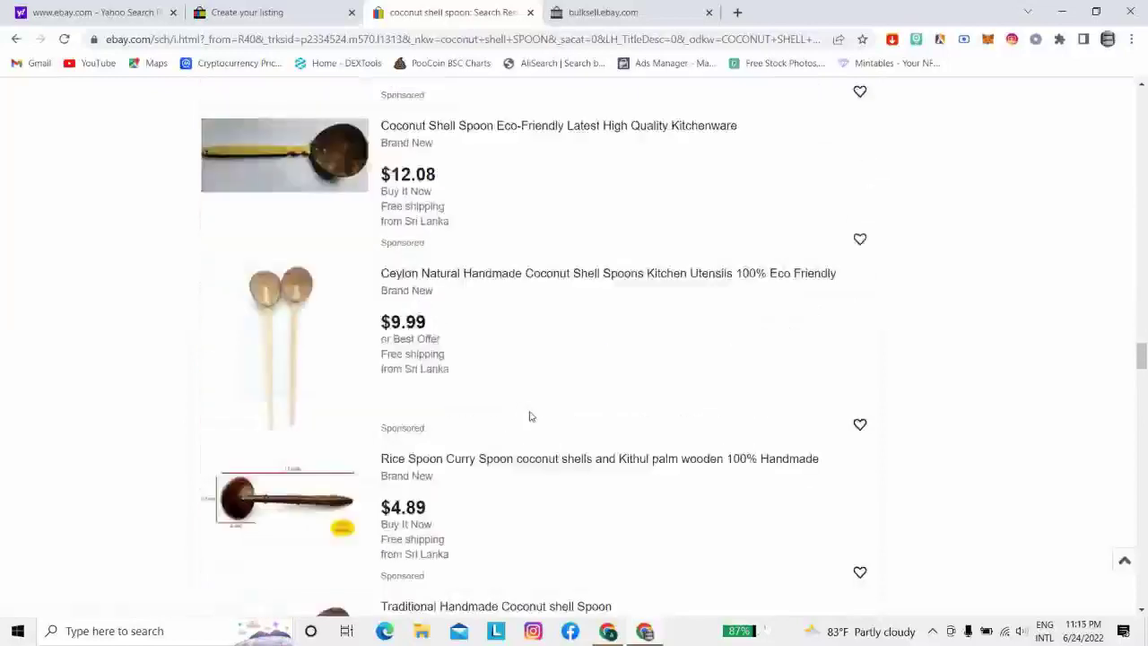
scroll(525, 415, "down", 1)
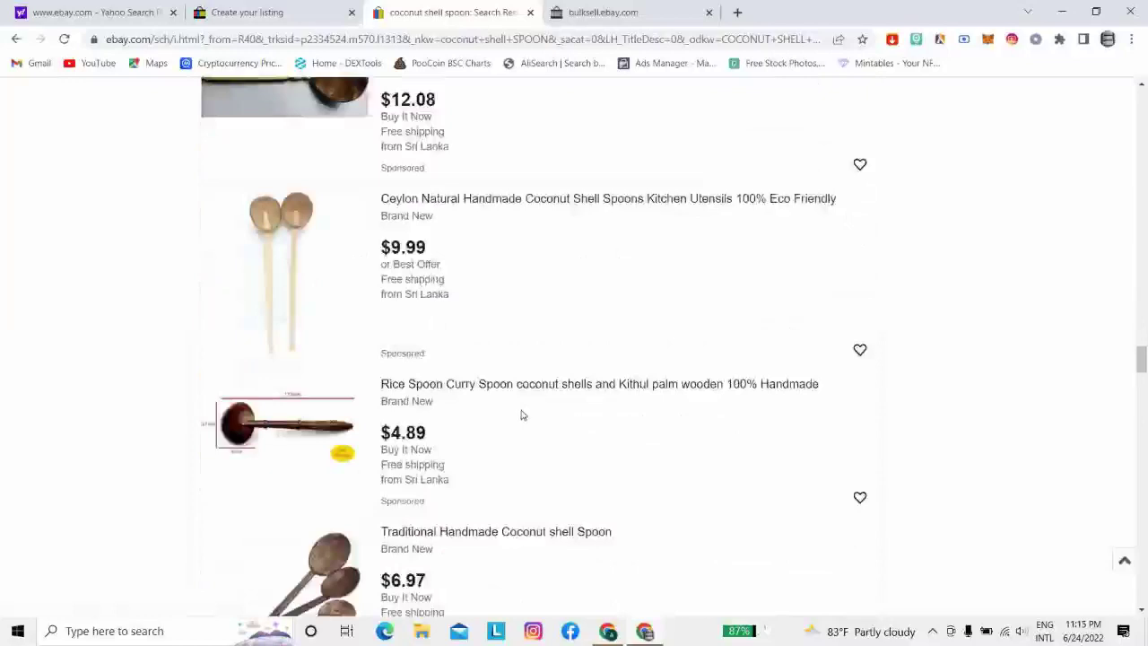
scroll(528, 412, "down", 3)
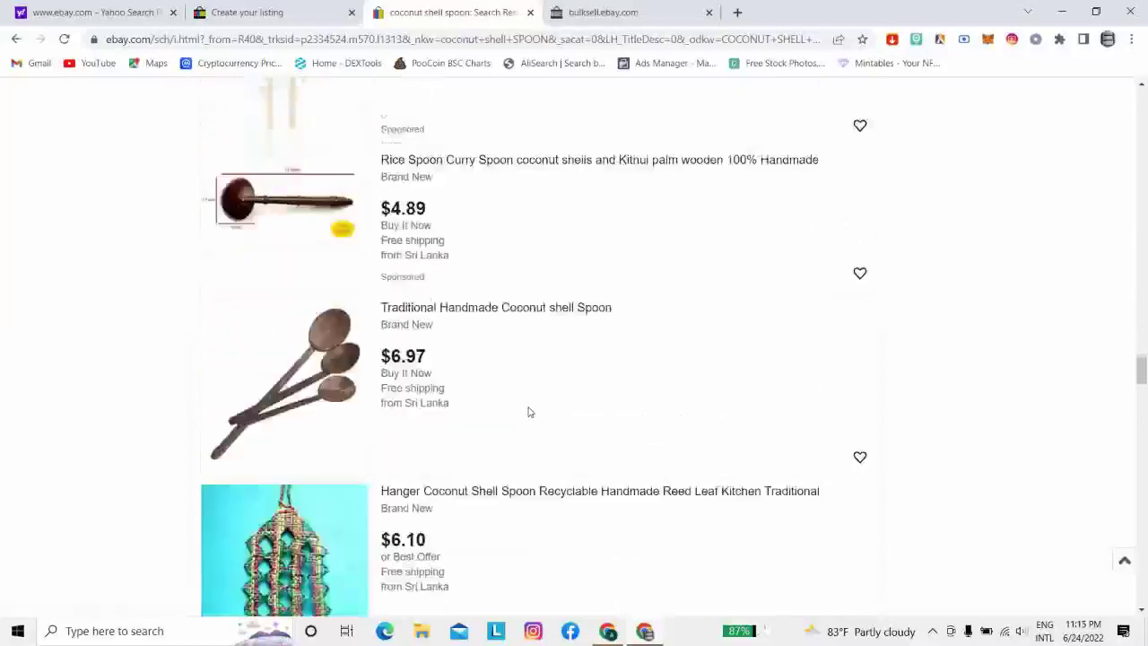
scroll(539, 413, "down", 2)
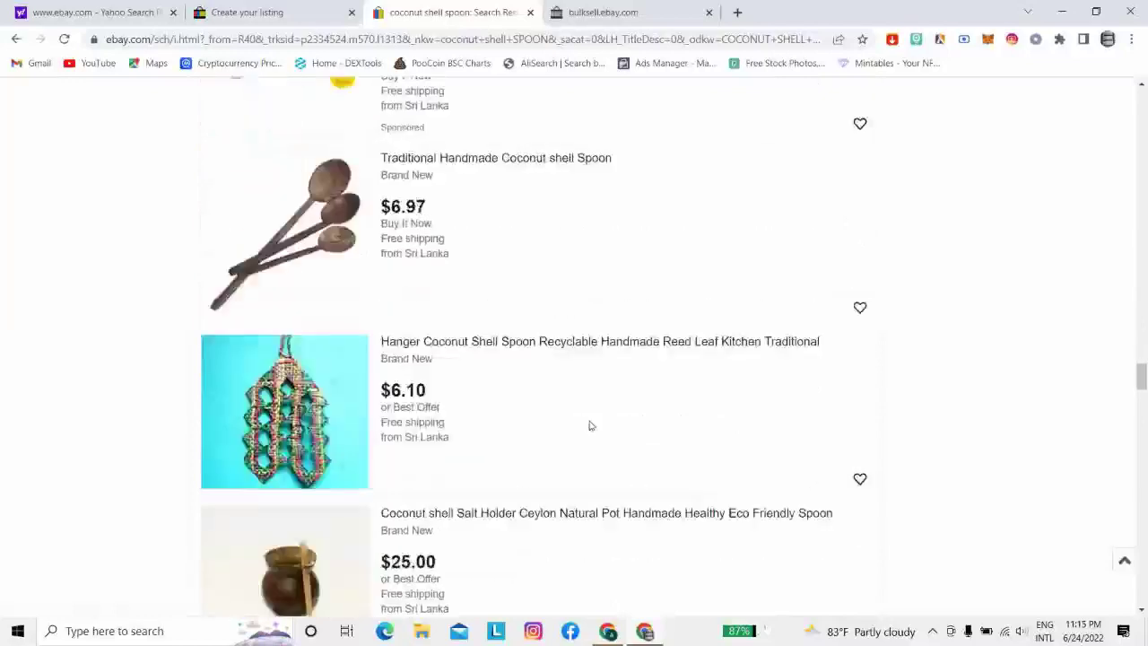
scroll(588, 427, "down", 2)
scroll(537, 411, "down", 2)
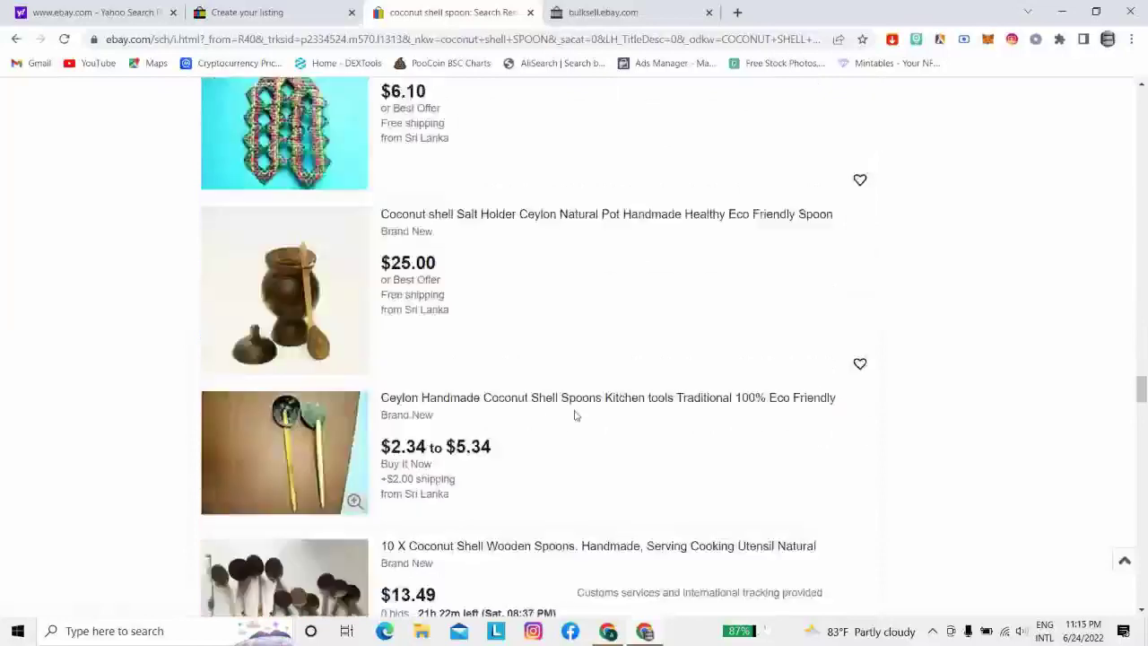